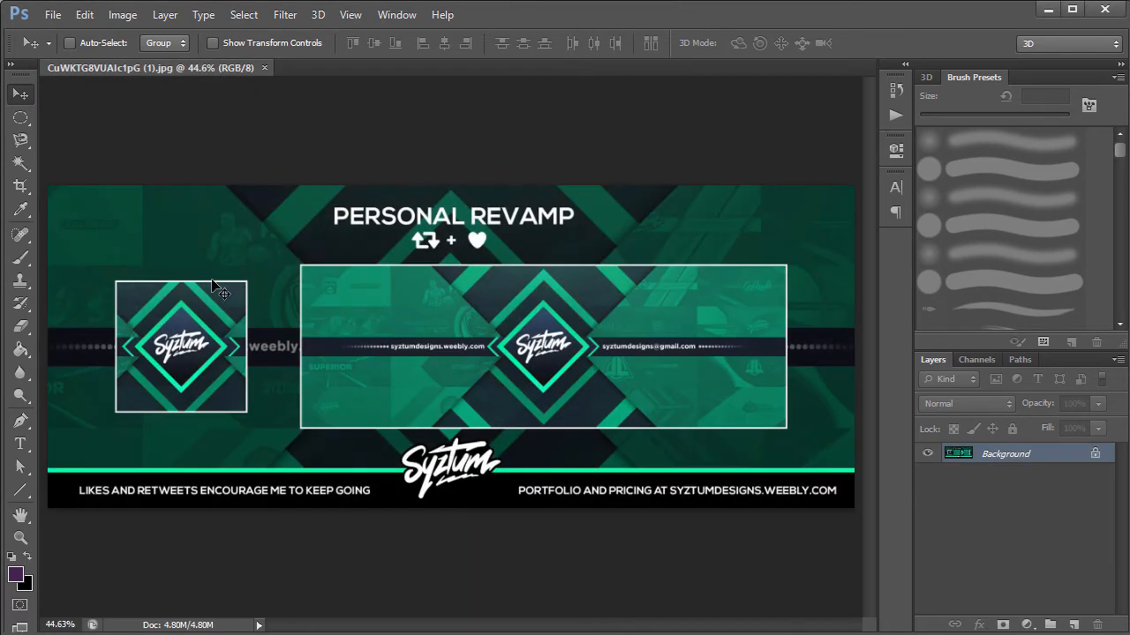
# Step: Convert the locked Background of the mockup image into a regular, editable layer with the default options
pyautogui.moveTo(301, 265); pyautogui.dragTo(581, 329)
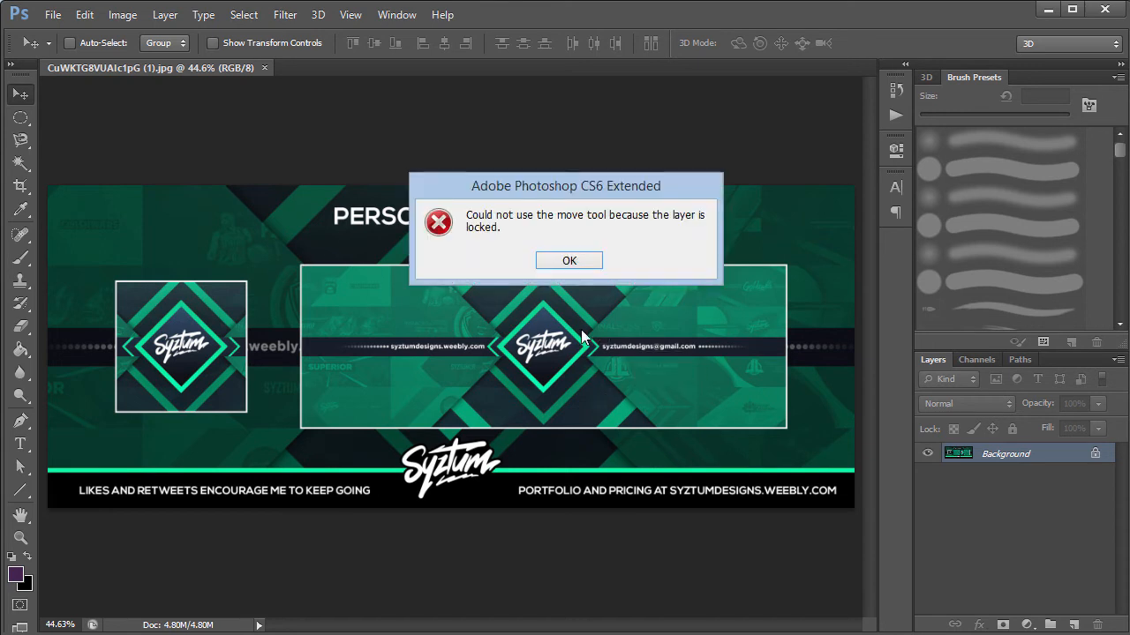
pyautogui.click(569, 261)
pyautogui.doubleClick(1041, 454)
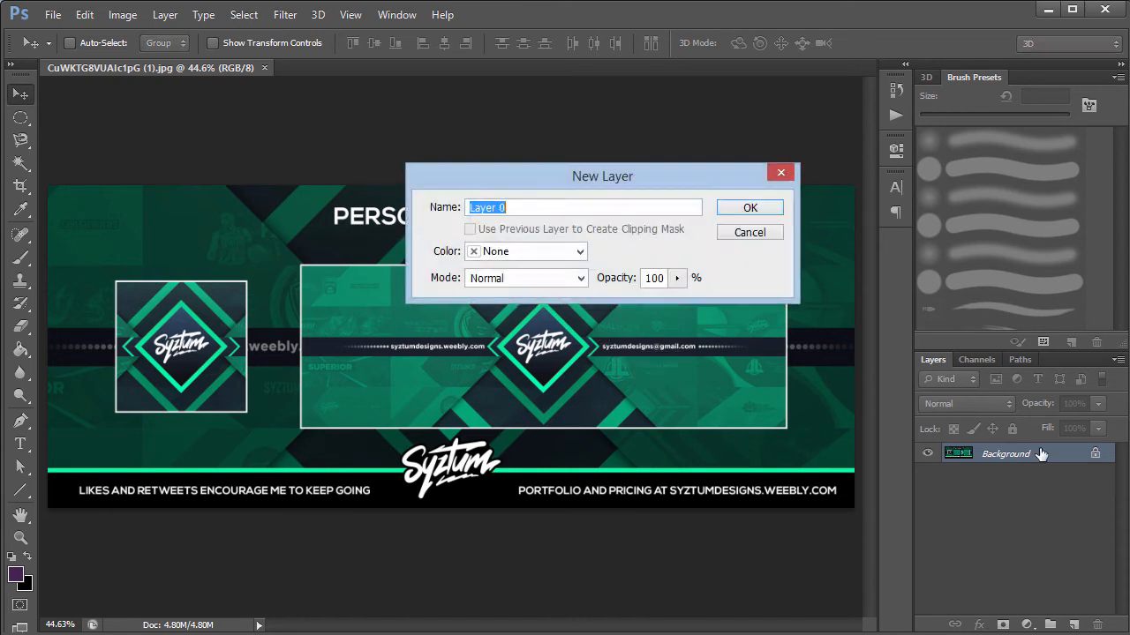
pyautogui.press('Return')
# Step: Isolate the large header banner with a rectangular marquee by deleting everything outside it, and clear the selection
pyautogui.click(18, 120)
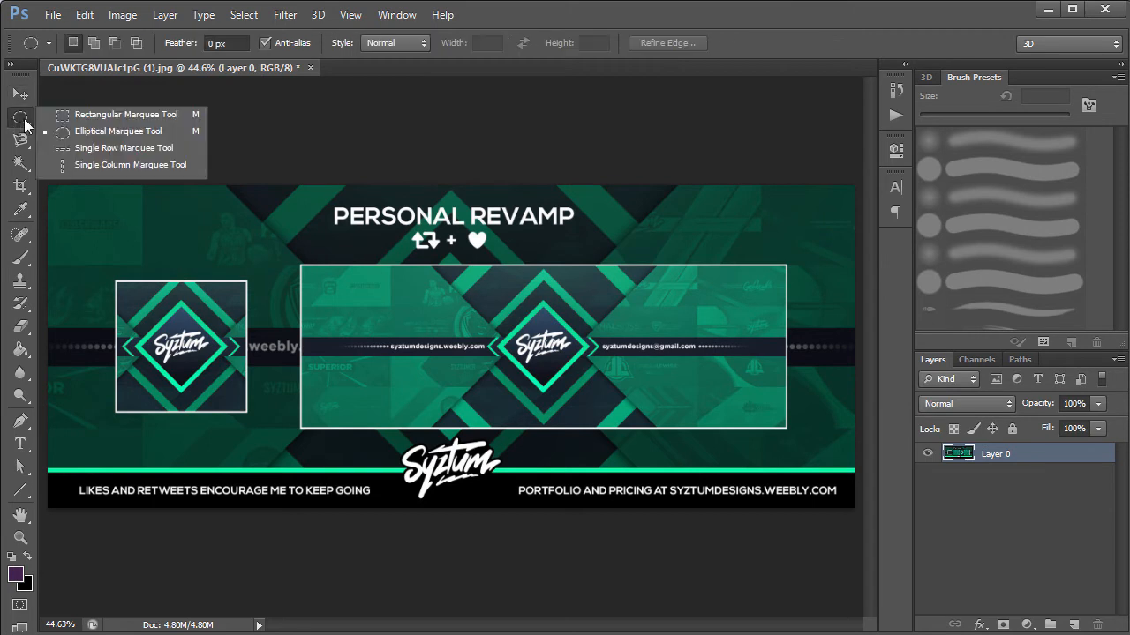
pyautogui.click(56, 115)
pyautogui.moveTo(301, 265); pyautogui.dragTo(789, 429)
pyautogui.hotkey('ctrl', 'shift', 'i')
pyautogui.press('Delete')
pyautogui.hotkey('ctrl', 'd')
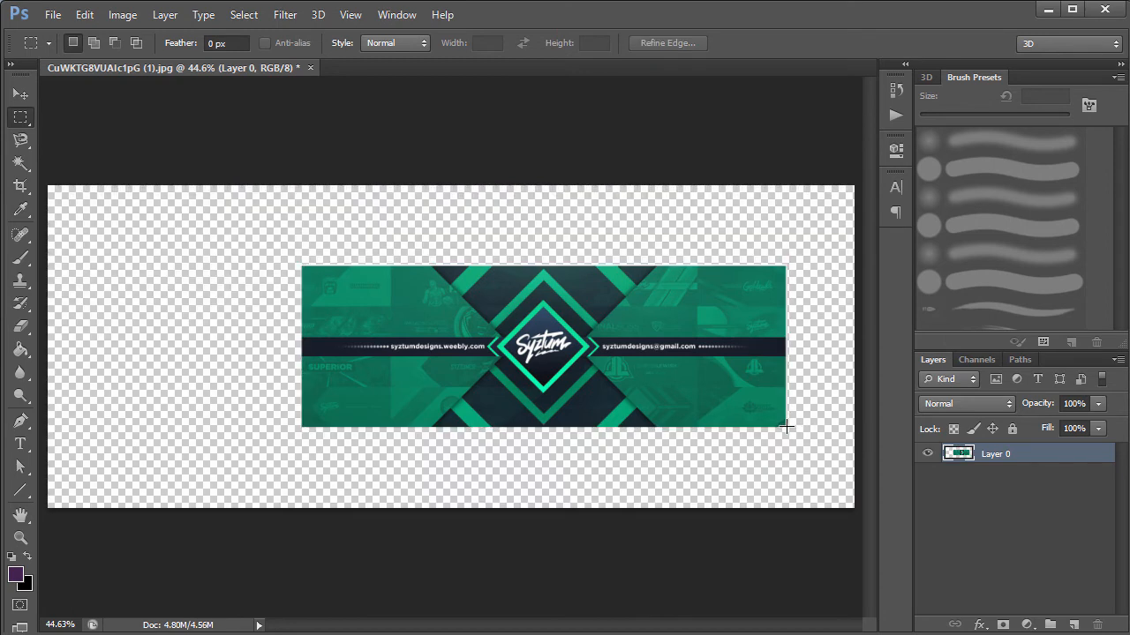
# Step: Create a new document 1500 pixels wide and 500 pixels high at 72 pixels/inch with white background contents
pyautogui.click(53, 14)
pyautogui.click(44, 28)
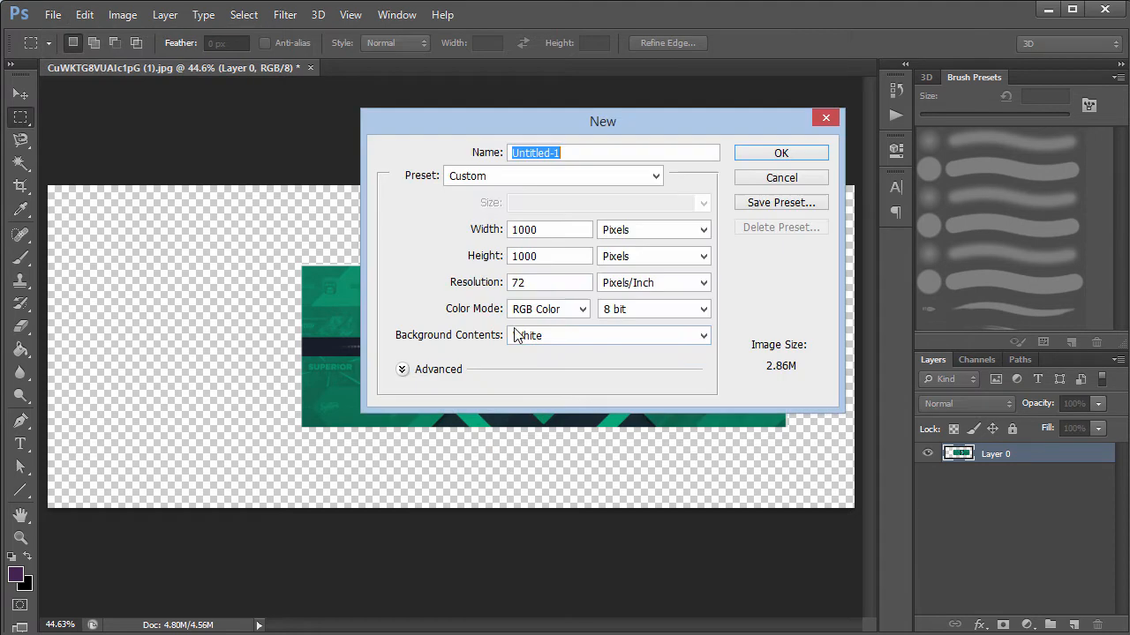
pyautogui.click(534, 228)
pyautogui.doubleClick(534, 229)
pyautogui.write('1500')
pyautogui.press('Tab')
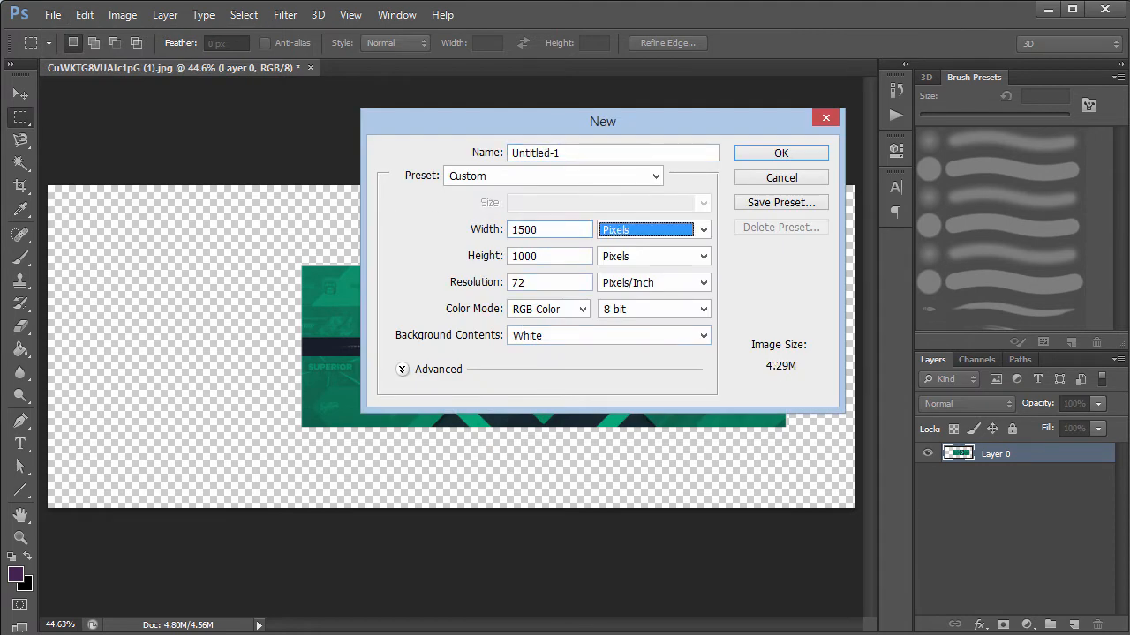
pyautogui.press('Tab')
pyautogui.write('500')
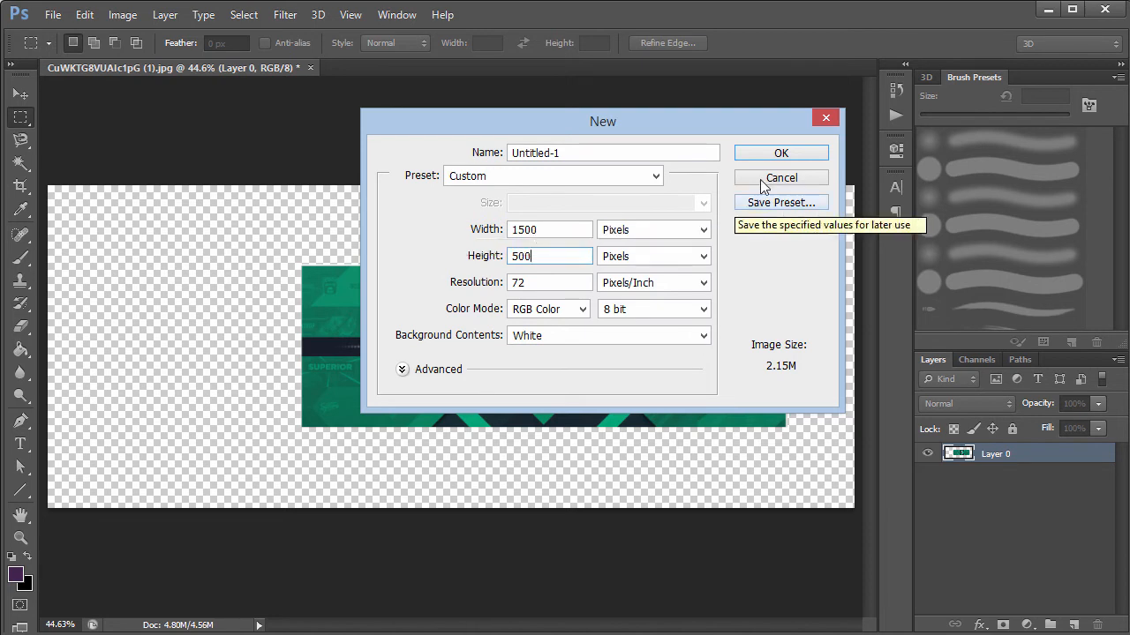
pyautogui.click(805, 151)
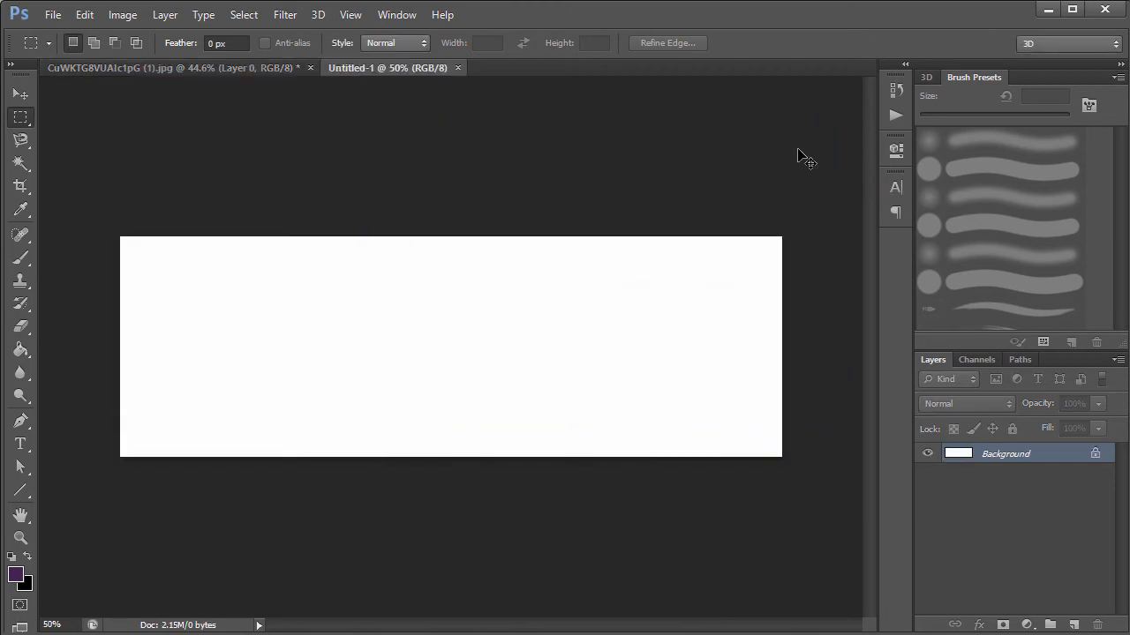
# Step: Copy the isolated banner into the new document and convert that document's white Background into a regular layer
pyautogui.scroll(2, 797, 151)
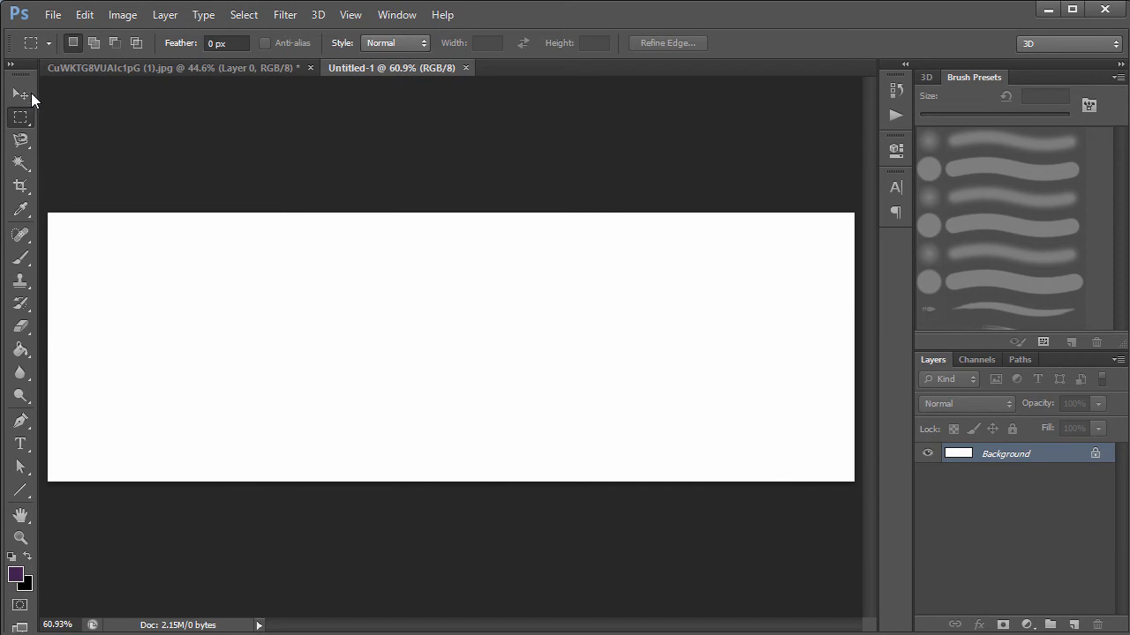
pyautogui.click(130, 68)
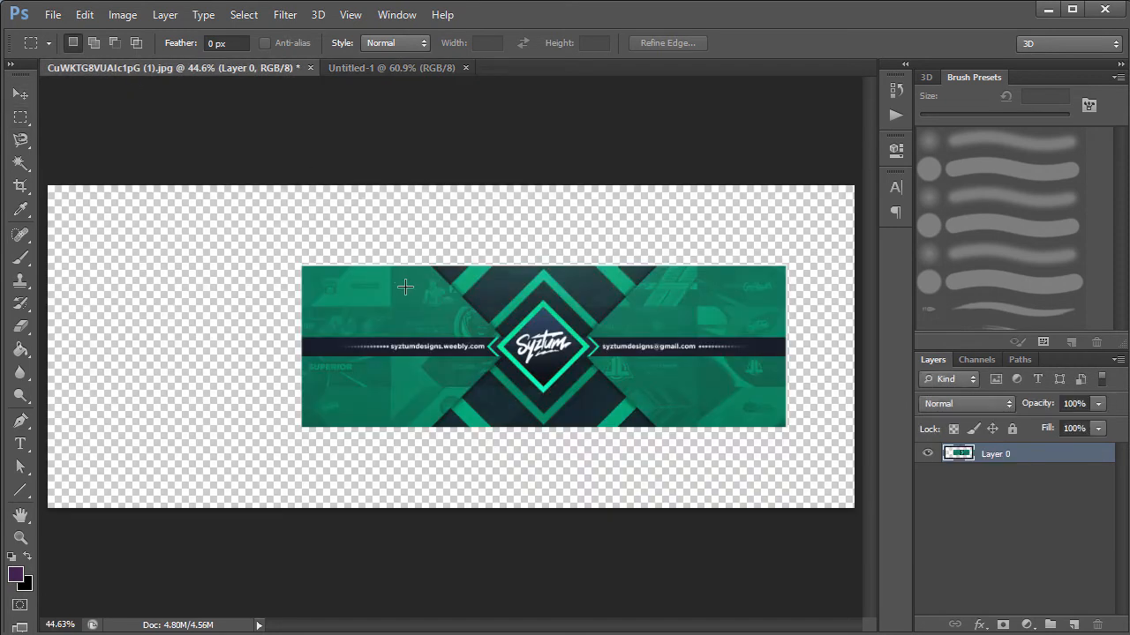
pyautogui.press('v')
pyautogui.moveTo(476, 339); pyautogui.dragTo(354, 333)
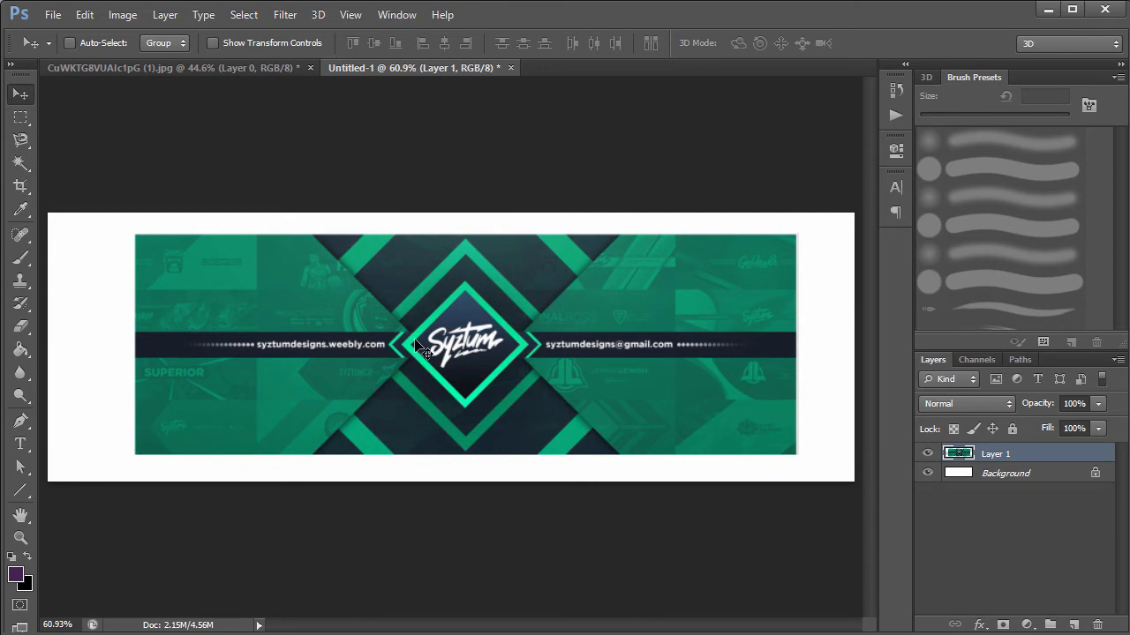
pyautogui.doubleClick(1055, 477)
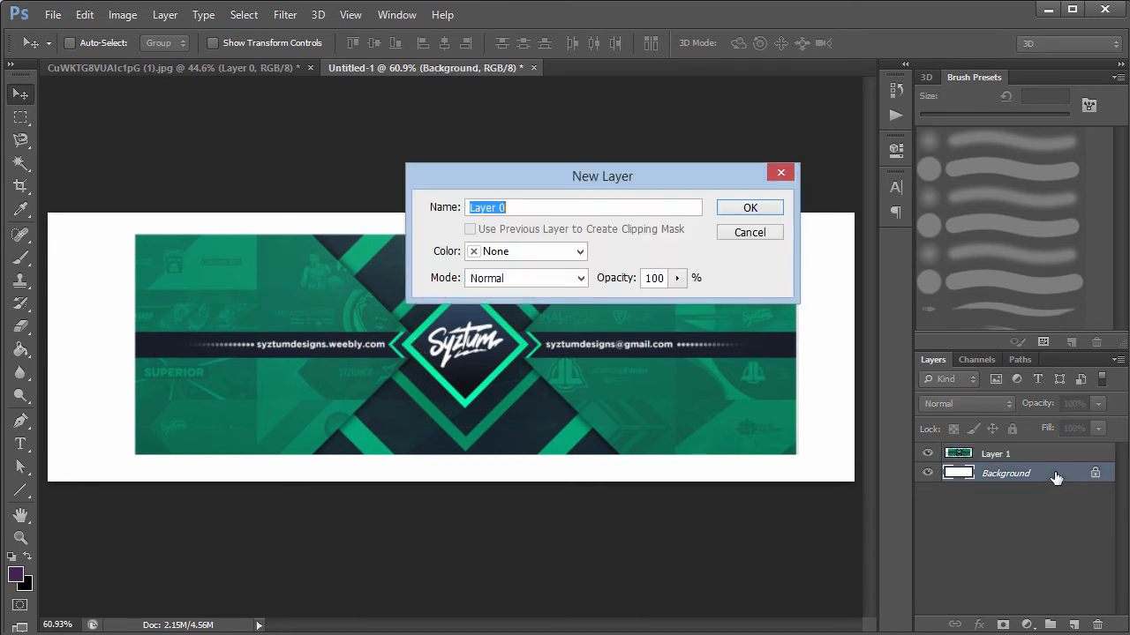
pyautogui.click(750, 208)
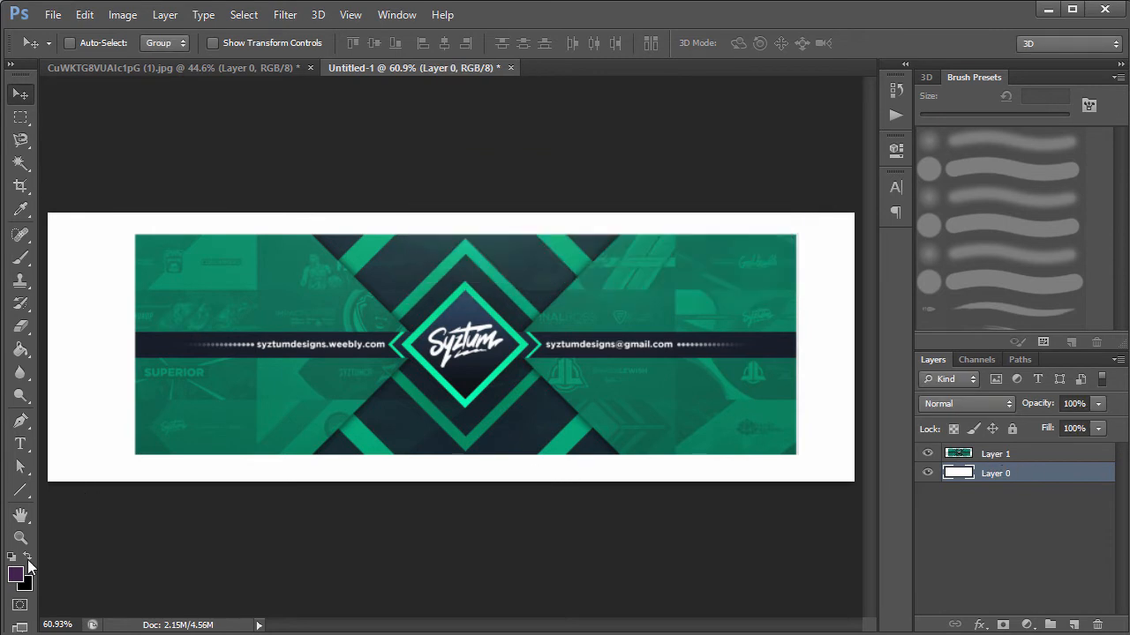
# Step: Sample the dark navy near the bottom centre of the banner and set the foreground colour's red value to 20
pyautogui.press('i')
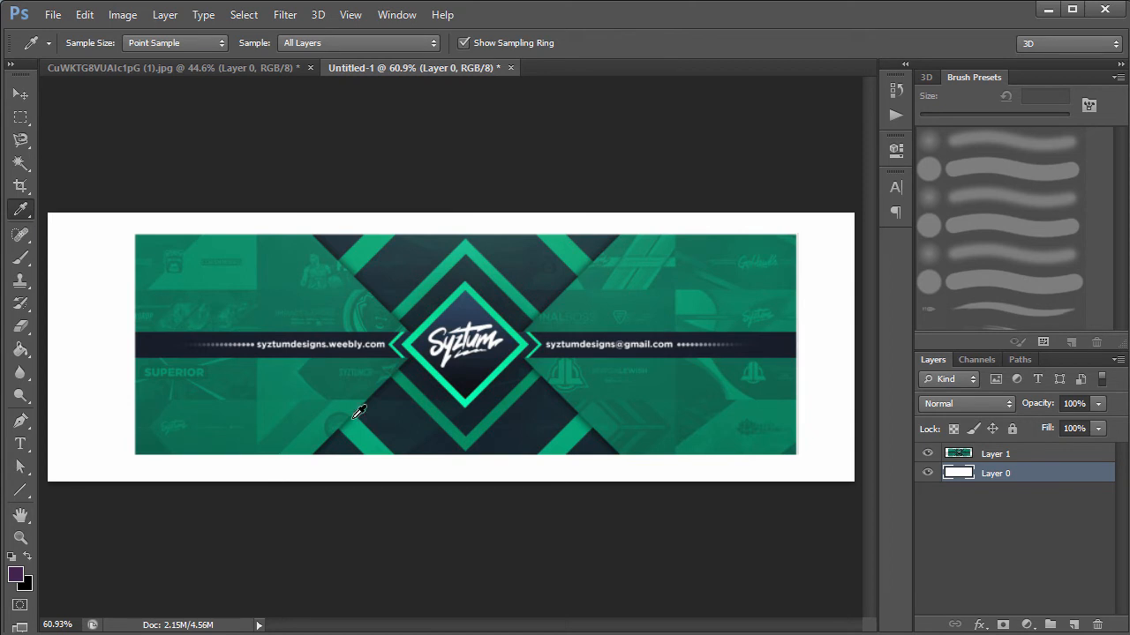
pyautogui.click(456, 448)
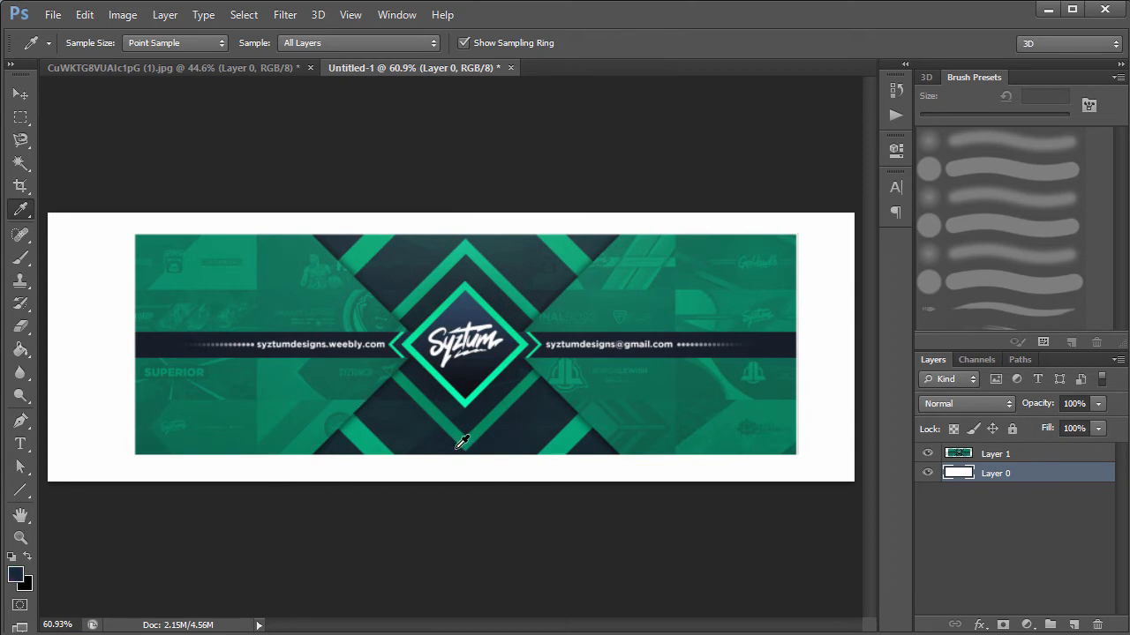
pyautogui.click(16, 577)
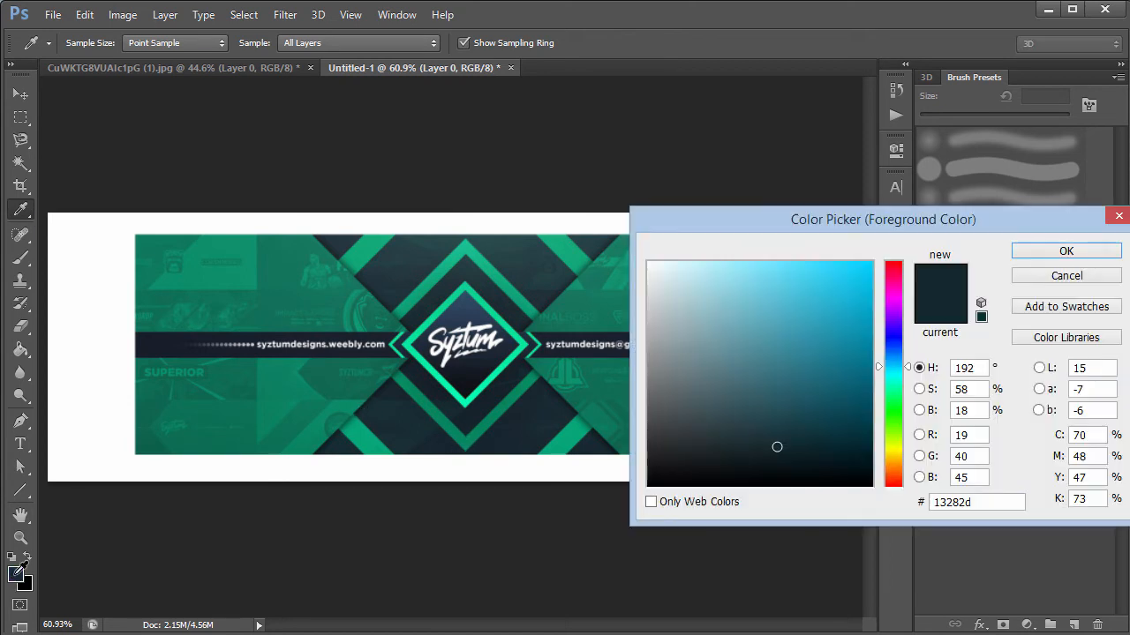
pyautogui.doubleClick(982, 434)
pyautogui.write('20')
pyautogui.click(1063, 254)
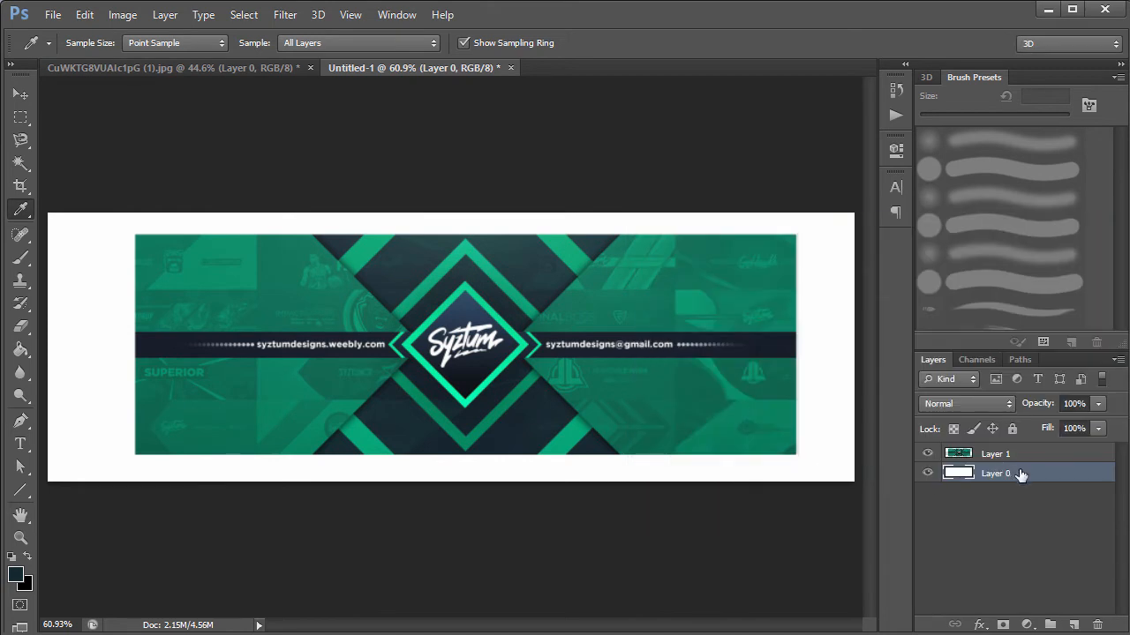
# Step: Hide the banner layer, fill the bottom layer with the foreground colour, and show the banner again
pyautogui.click(927, 453)
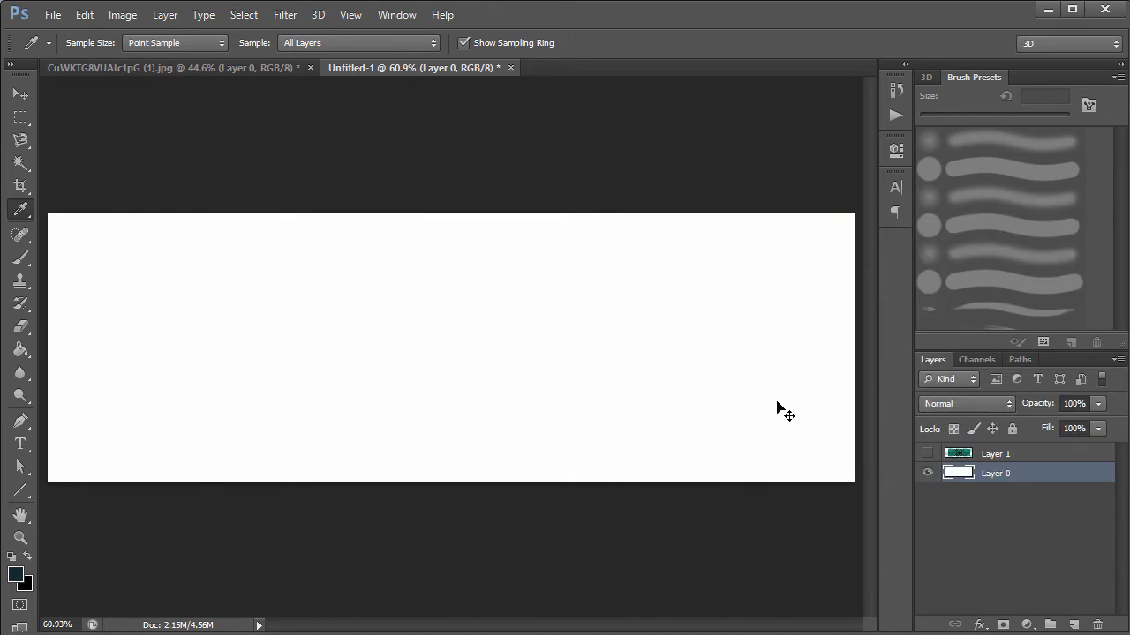
pyautogui.hotkey('alt', 'BackSpace')
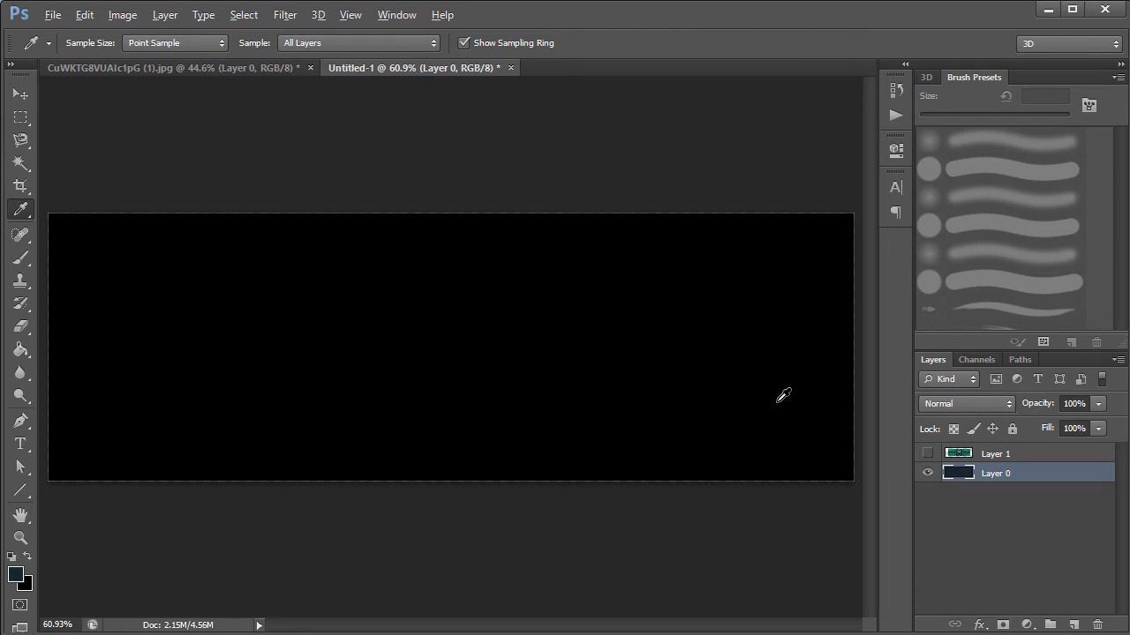
pyautogui.hotkey('alt', 'BackSpace')
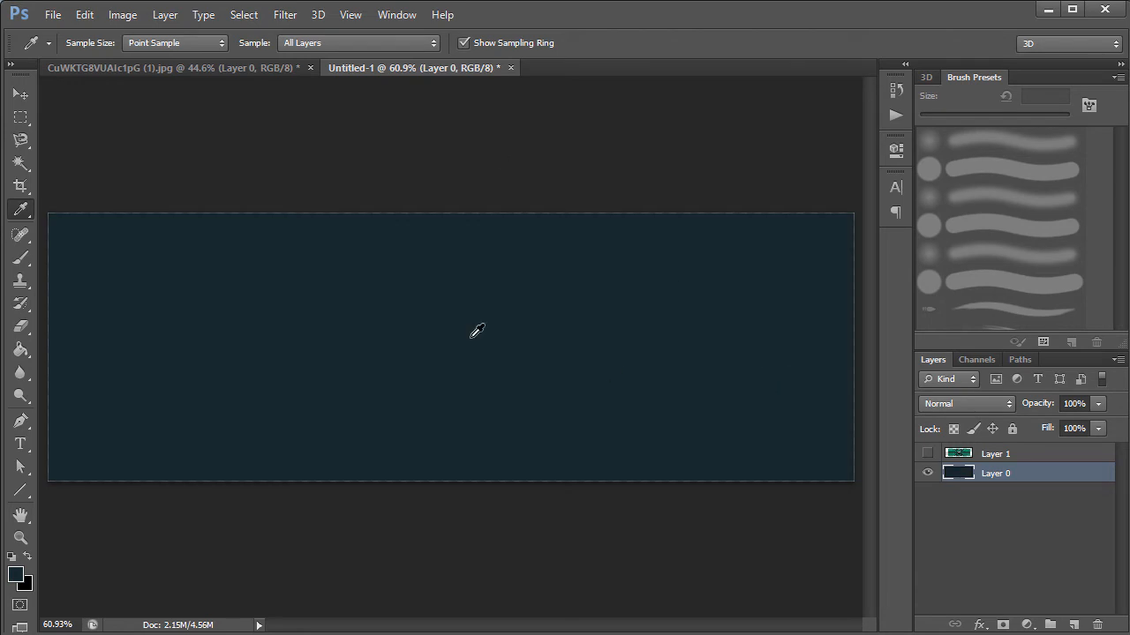
pyautogui.click(927, 454)
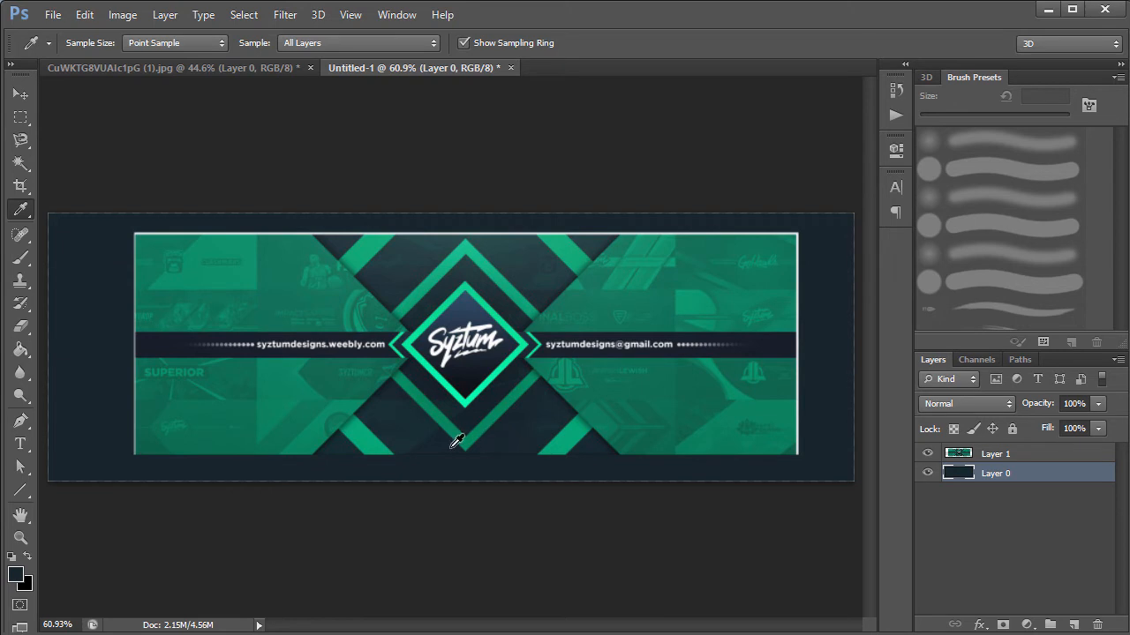
# Step: Resample the banner's dark navy, set the foreground colour to RGB 25, 37, 48, and refill the bottom layer with it
pyautogui.click(459, 442)
pyautogui.click(16, 574)
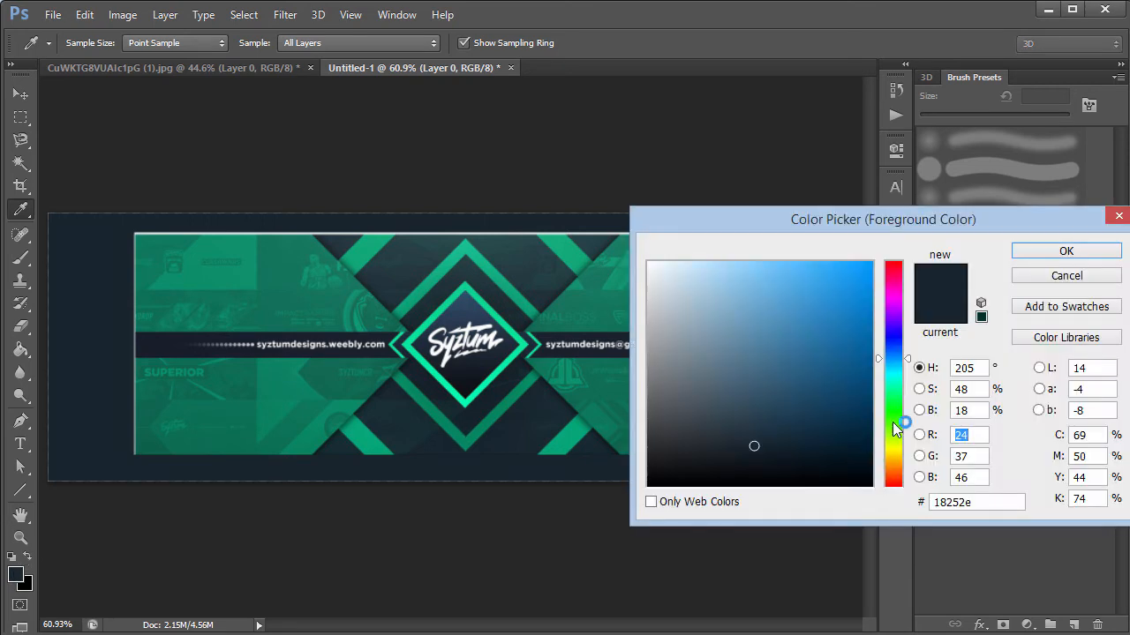
pyautogui.write('25')
pyautogui.press('Tab')
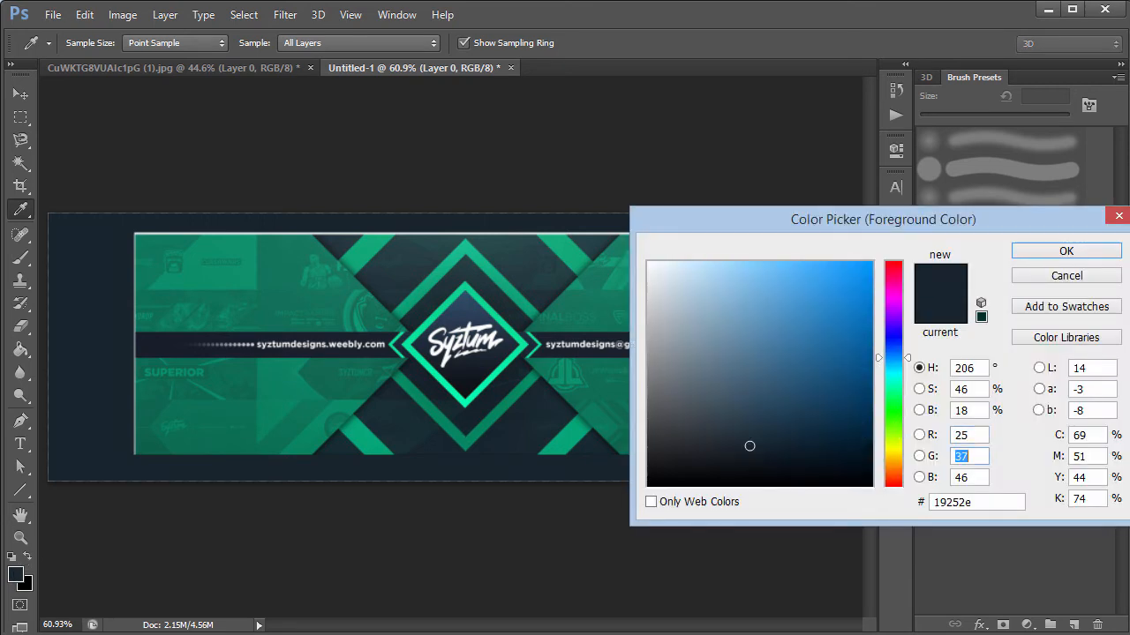
pyautogui.write('37')
pyautogui.press('Tab')
pyautogui.write('48')
pyautogui.click(1094, 250)
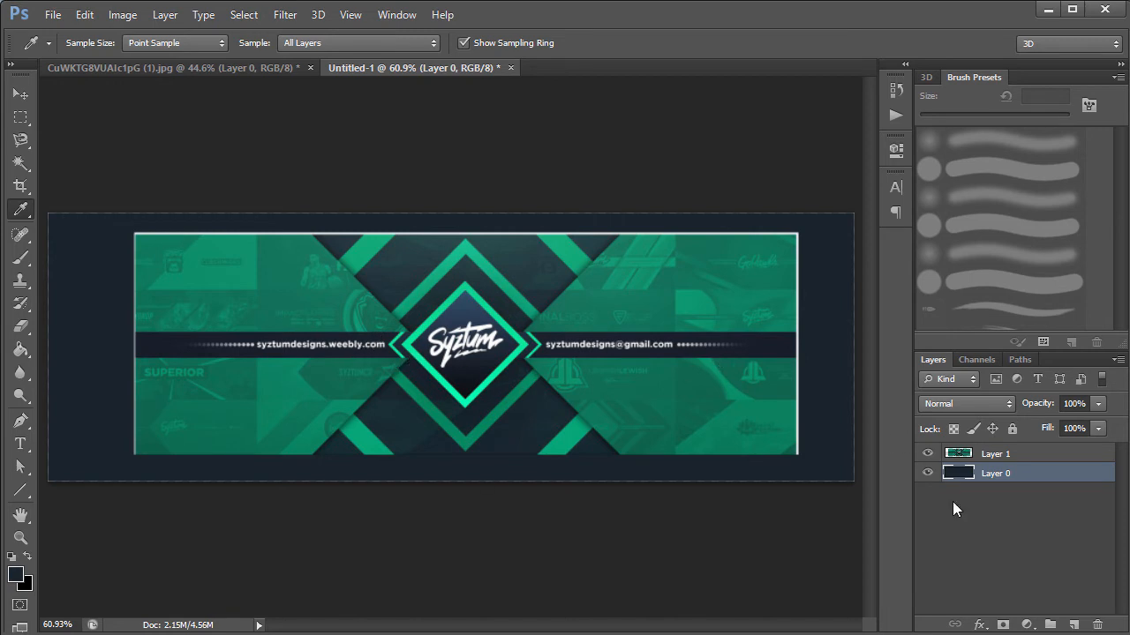
# Step: Free-transform the banner layer so it covers the whole canvas from the upper-right to the lower-left corner
pyautogui.click(1077, 453)
pyautogui.hotkey('ctrl', 't')
pyautogui.moveTo(805, 236); pyautogui.dragTo(853, 212)
pyautogui.moveTo(133, 456); pyautogui.dragTo(48, 482)
pyautogui.press('Return')
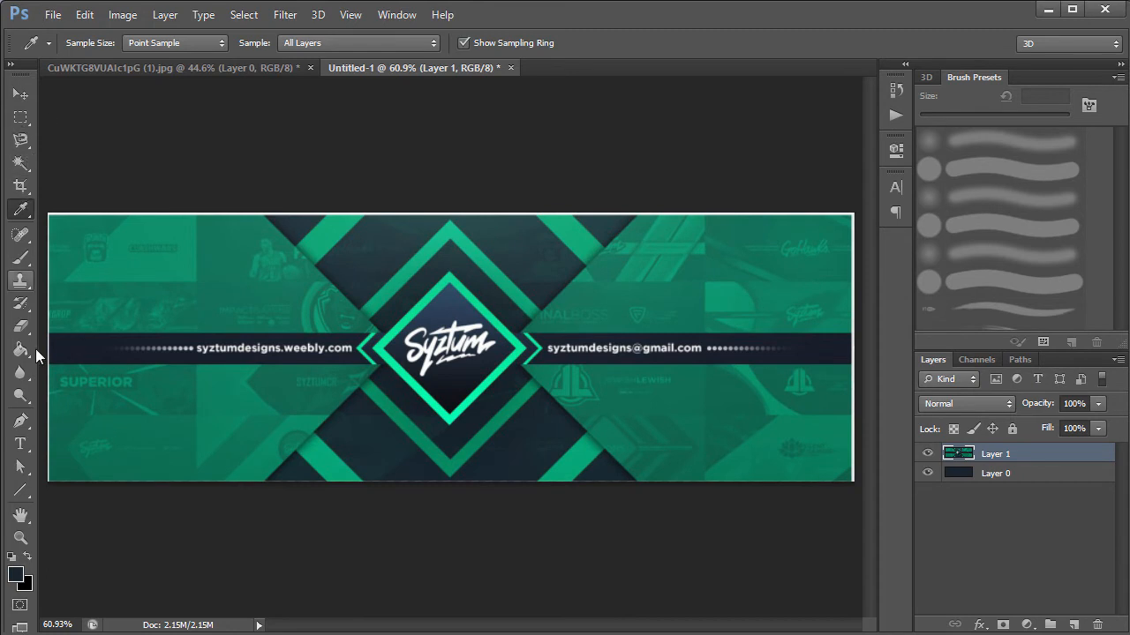
pyautogui.click(22, 492)
pyautogui.click(21, 497)
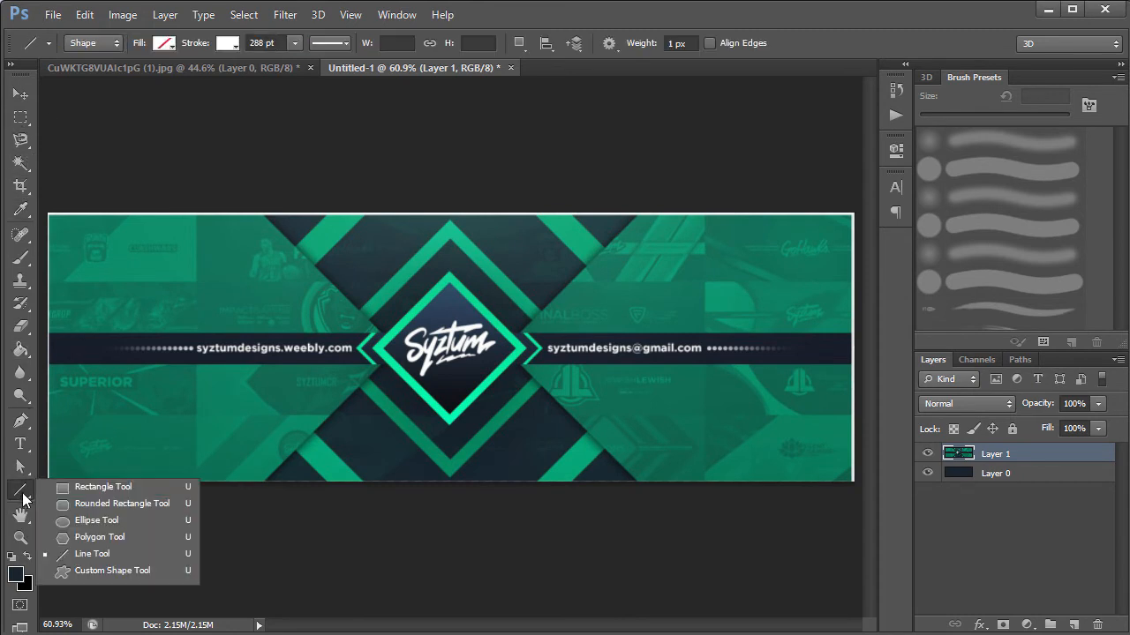
pyautogui.click(104, 505)
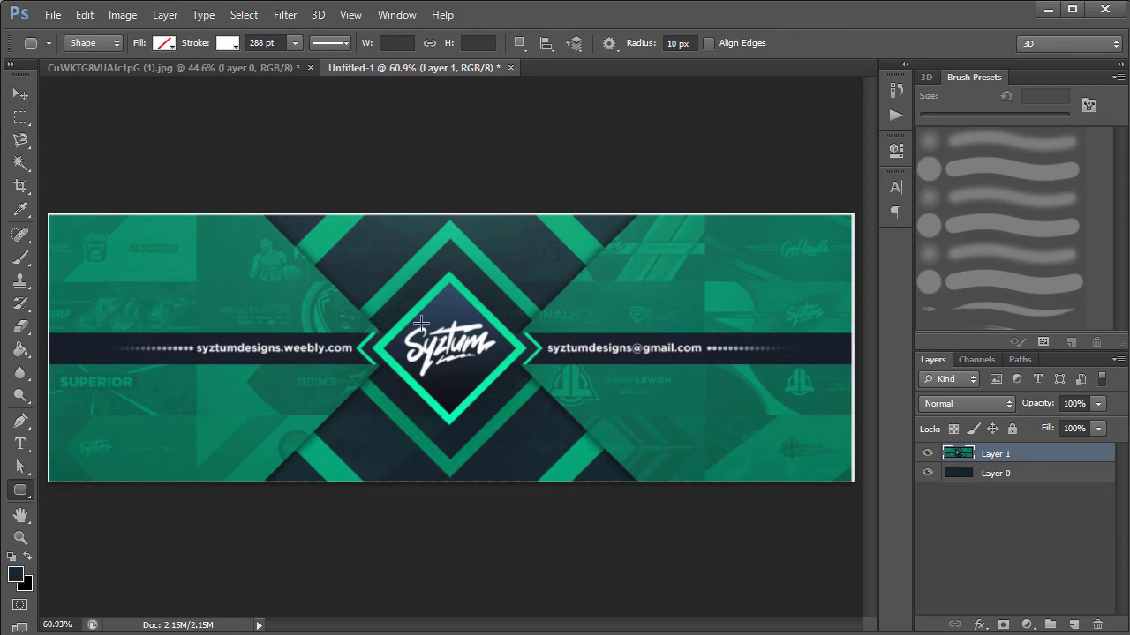
pyautogui.moveTo(371, 346); pyautogui.dragTo(491, 378)
pyautogui.hotkey('ctrl', 'z')
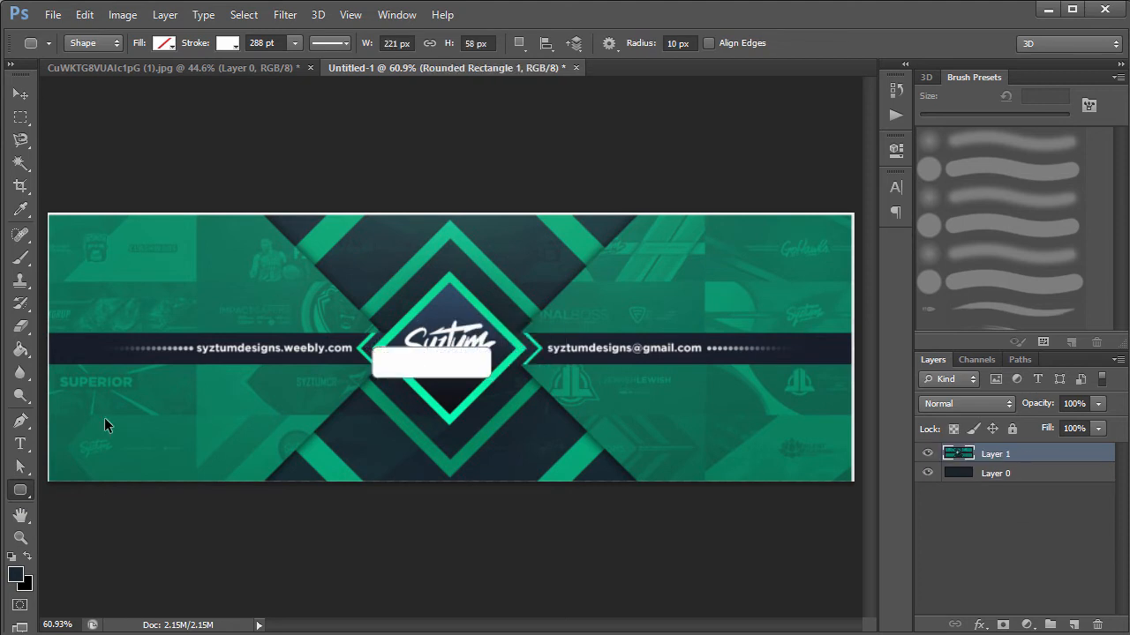
# Step: Draw a 241 × 241 px square with a solid dark navy fill and no stroke over the central diamond's left half
pyautogui.click(27, 491)
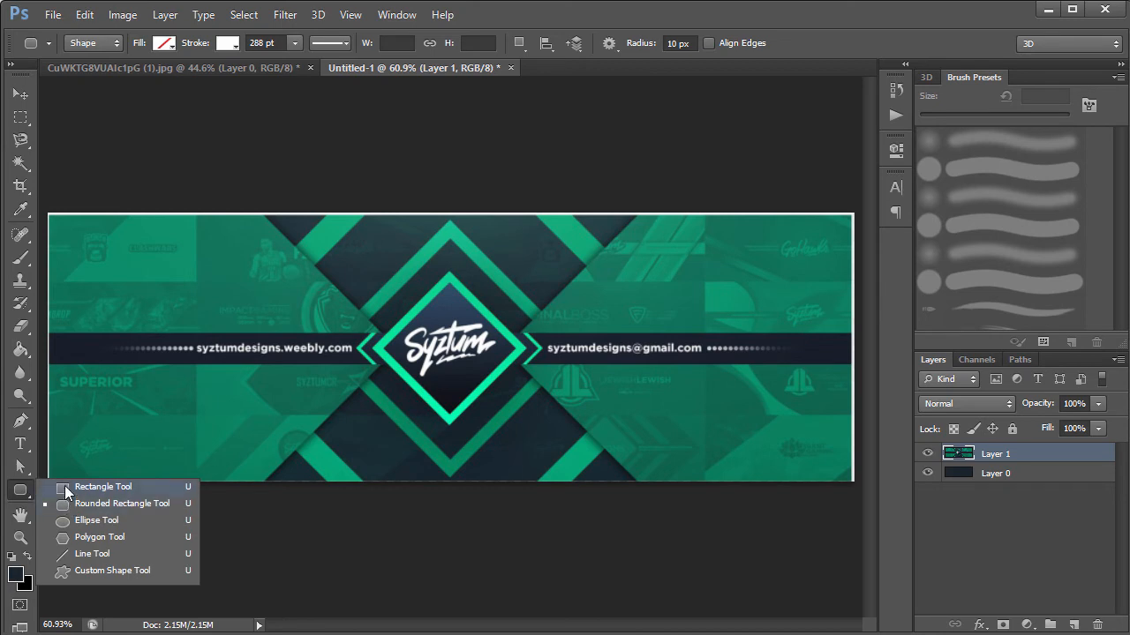
pyautogui.click(65, 487)
pyautogui.click(235, 42)
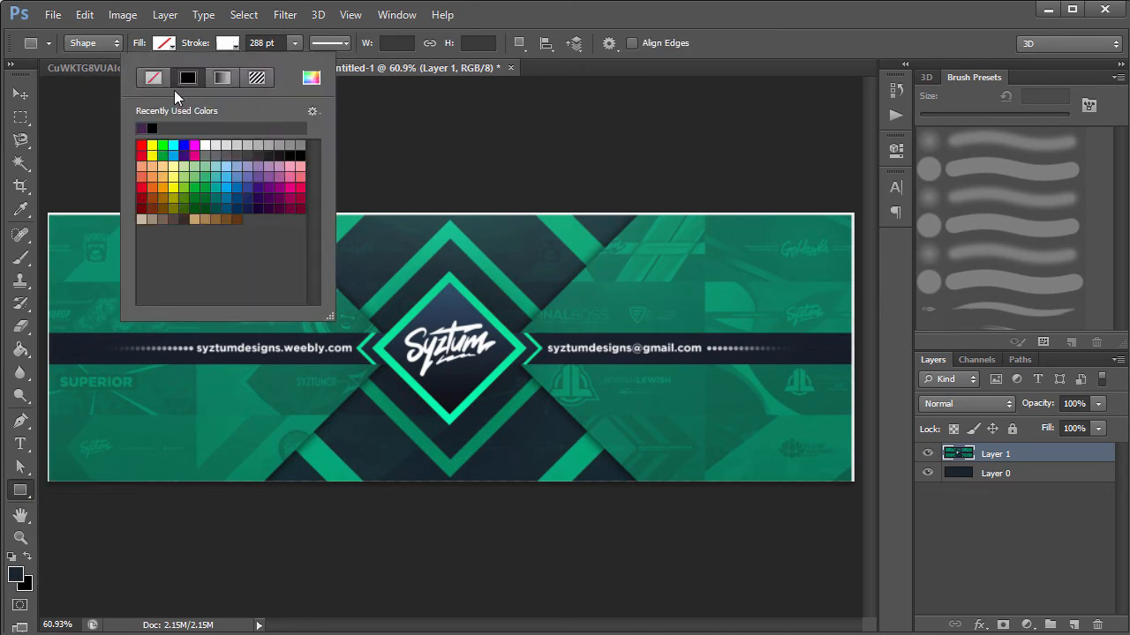
pyautogui.click(153, 77)
pyautogui.click(165, 44)
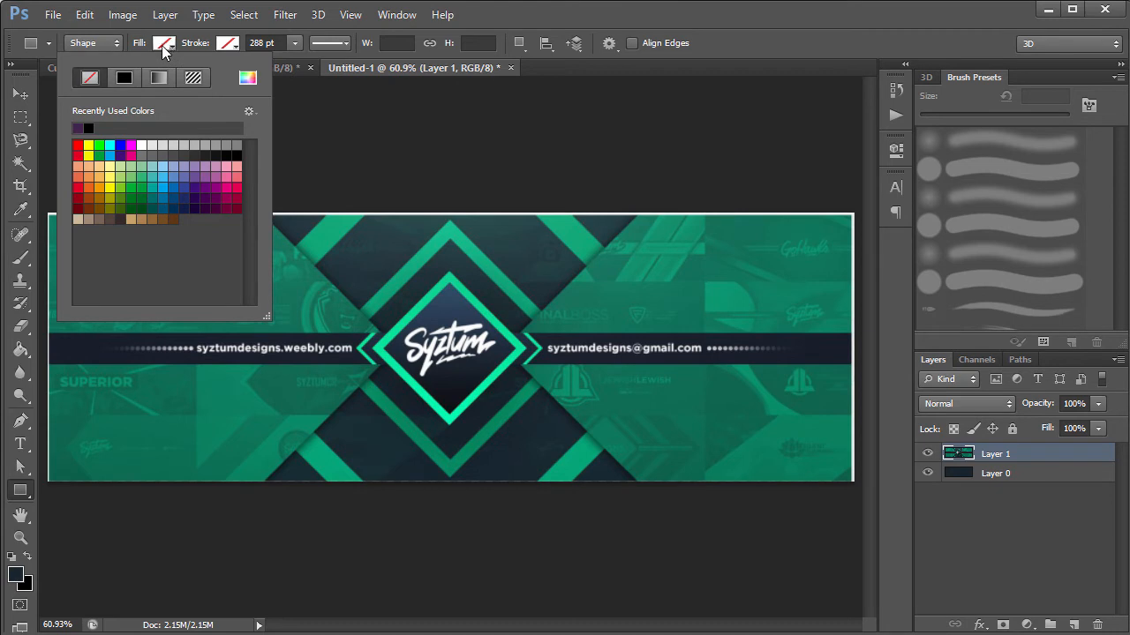
pyautogui.click(125, 78)
pyautogui.click(695, 16)
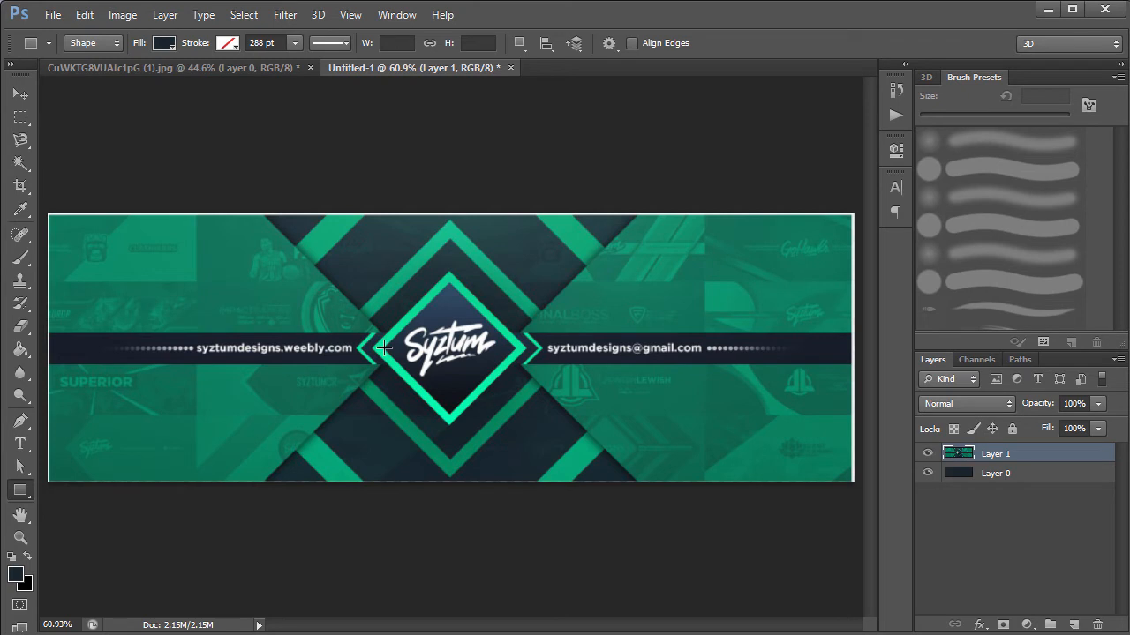
pyautogui.moveTo(384, 349); pyautogui.dragTo(644, 412)
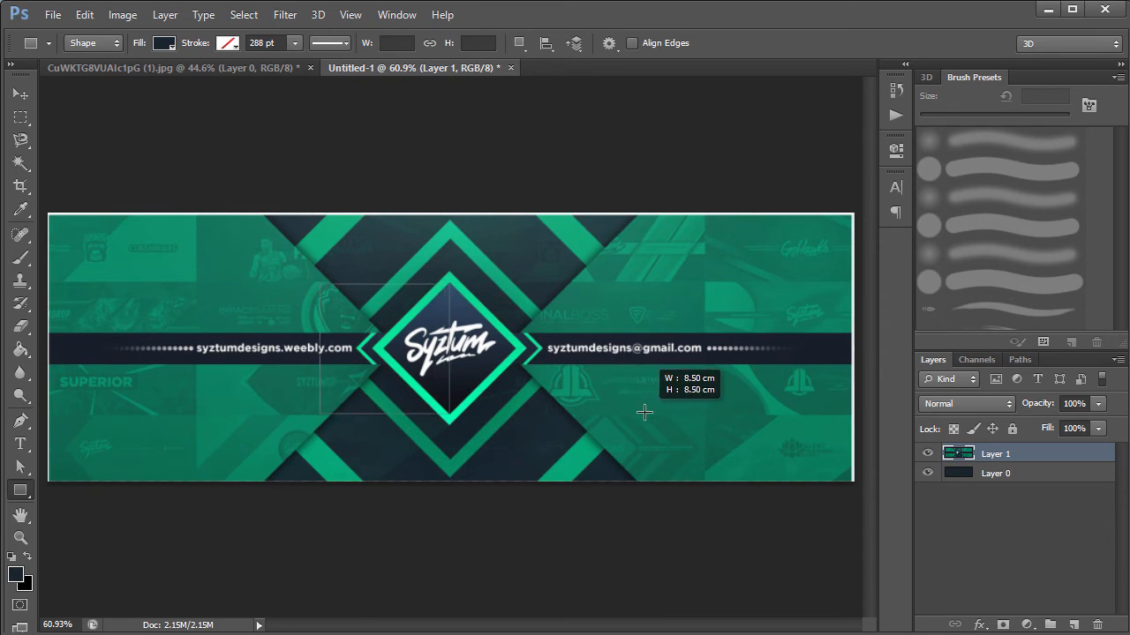
pyautogui.moveTo(644, 412); pyautogui.dragTo(644, 412)
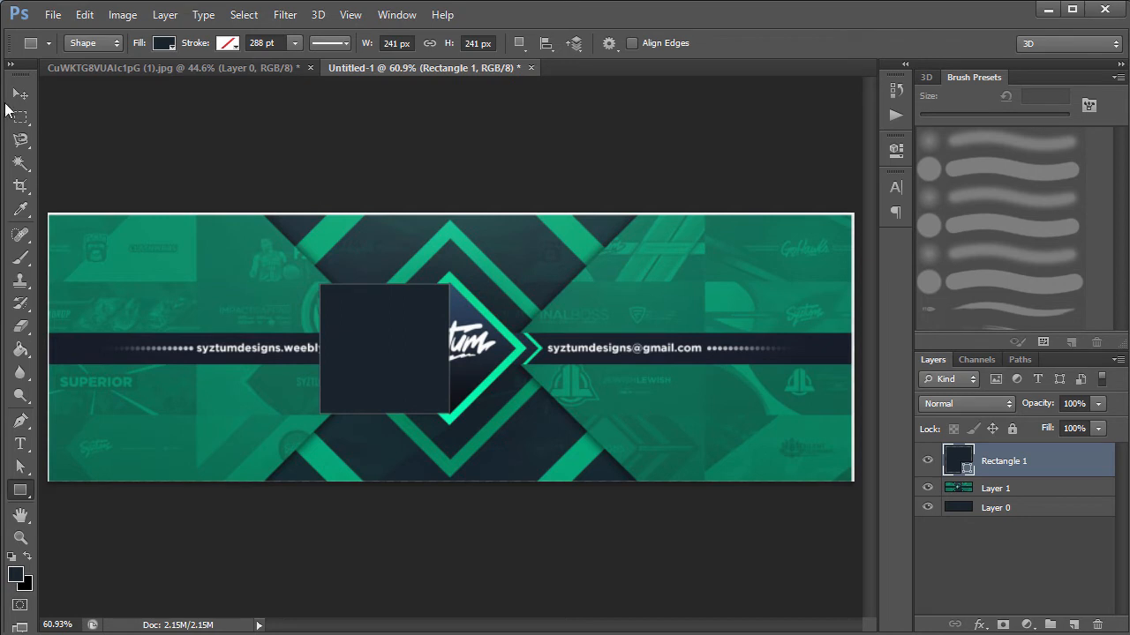
# Step: Rotate the navy square 45° into a diamond and move it over the banner's central diamond
pyautogui.click(21, 94)
pyautogui.hotkey('ctrl', 't')
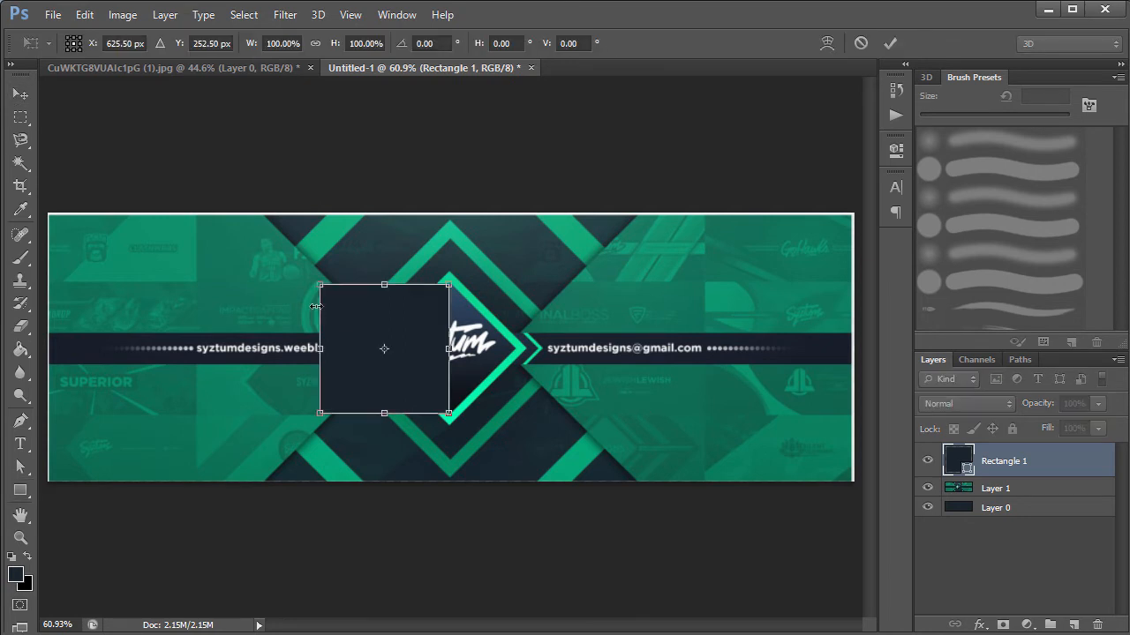
pyautogui.moveTo(477, 268); pyautogui.dragTo(545, 348)
pyautogui.moveTo(419, 347); pyautogui.dragTo(484, 345)
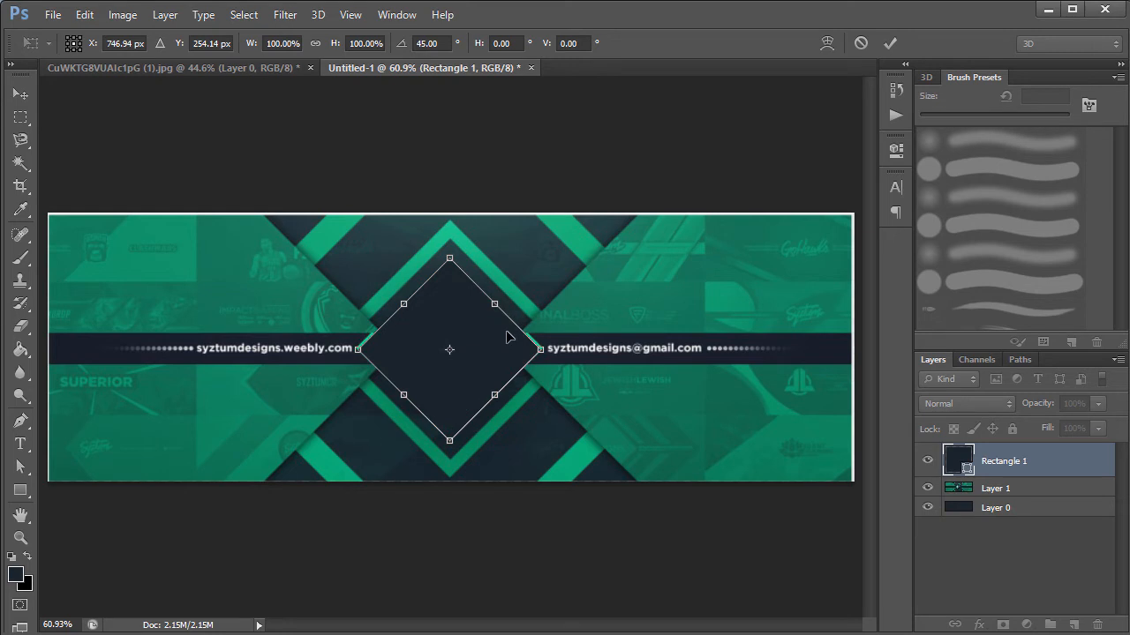
pyautogui.press('Return')
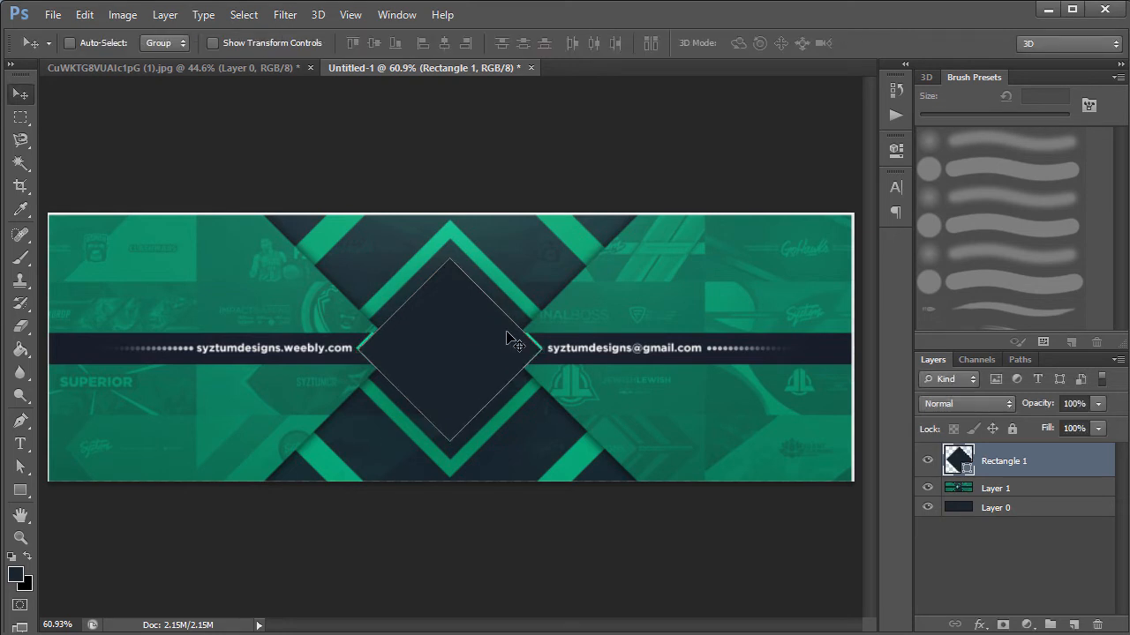
# Step: Align the navy diamond to the horizontal centre of the whole canvas, then clear the selection
pyautogui.hotkey('ctrl', 'a')
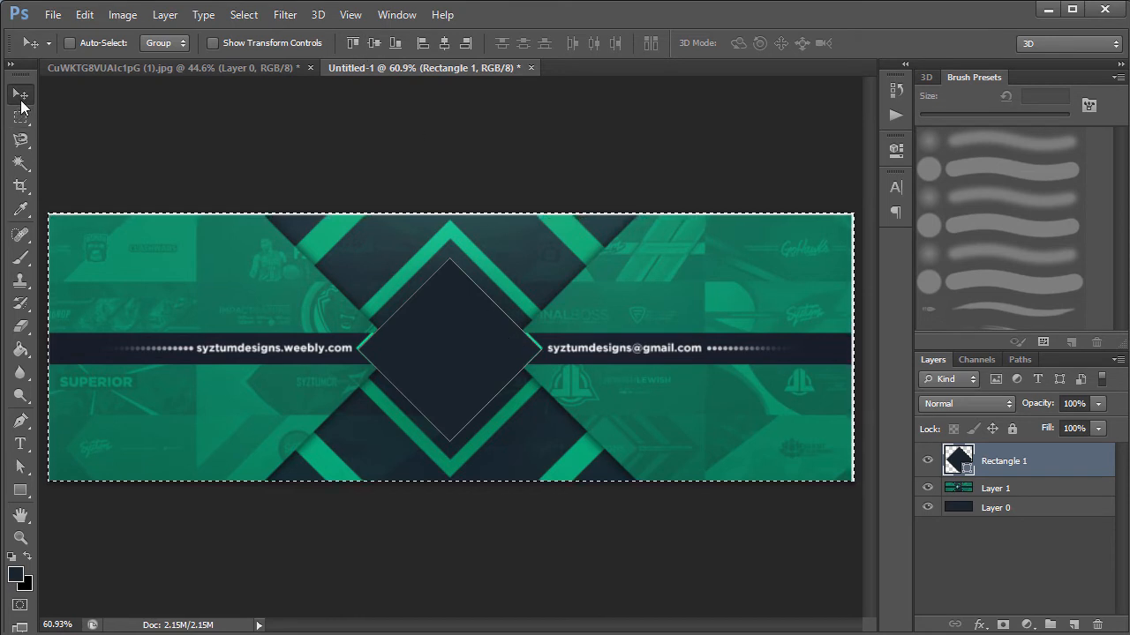
pyautogui.click(444, 42)
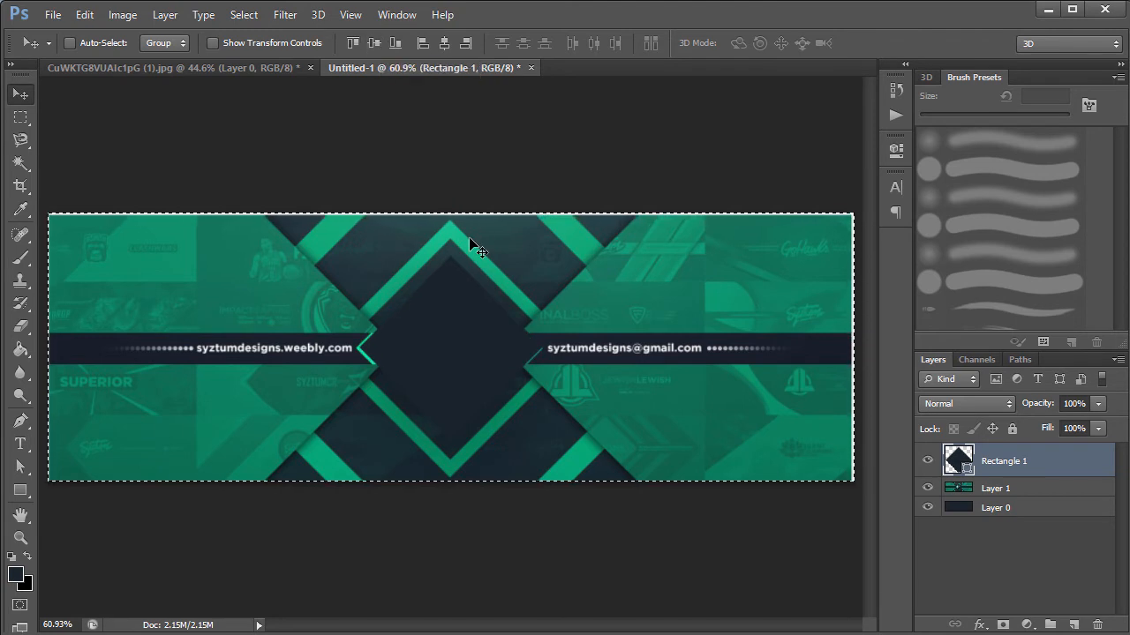
pyautogui.hotkey('ctrl', 'd')
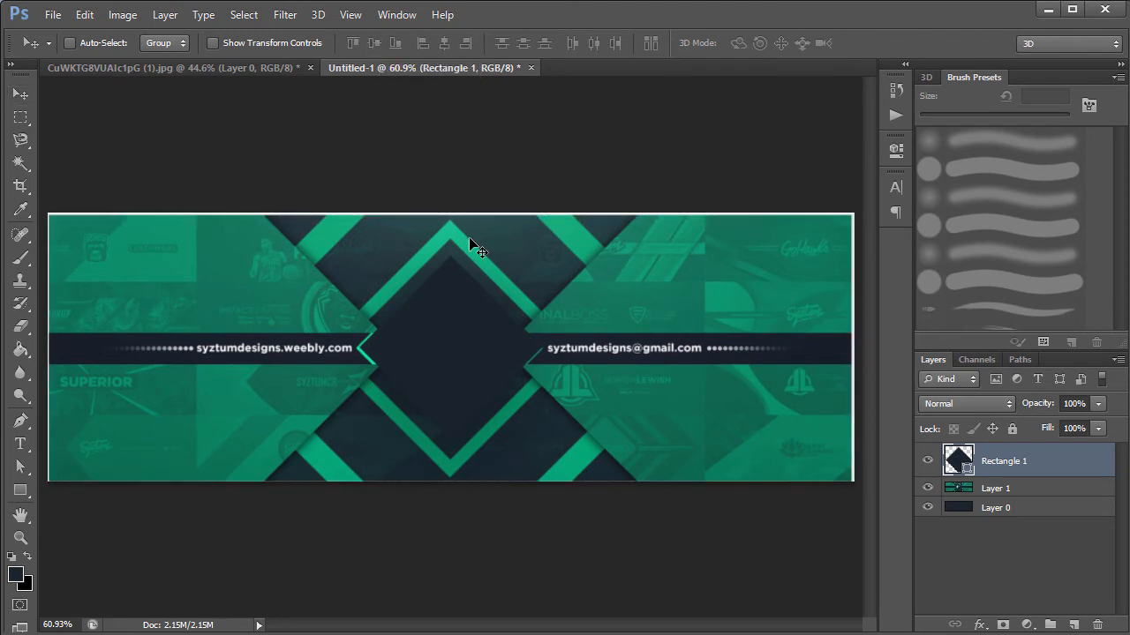
# Step: Scale the navy diamond down about its centre to about 242 px wide so it fits inside the bright green outline
pyautogui.hotkey('ctrl', 't')
pyautogui.moveTo(542, 256); pyautogui.dragTo(519, 279)
pyautogui.press('Return')
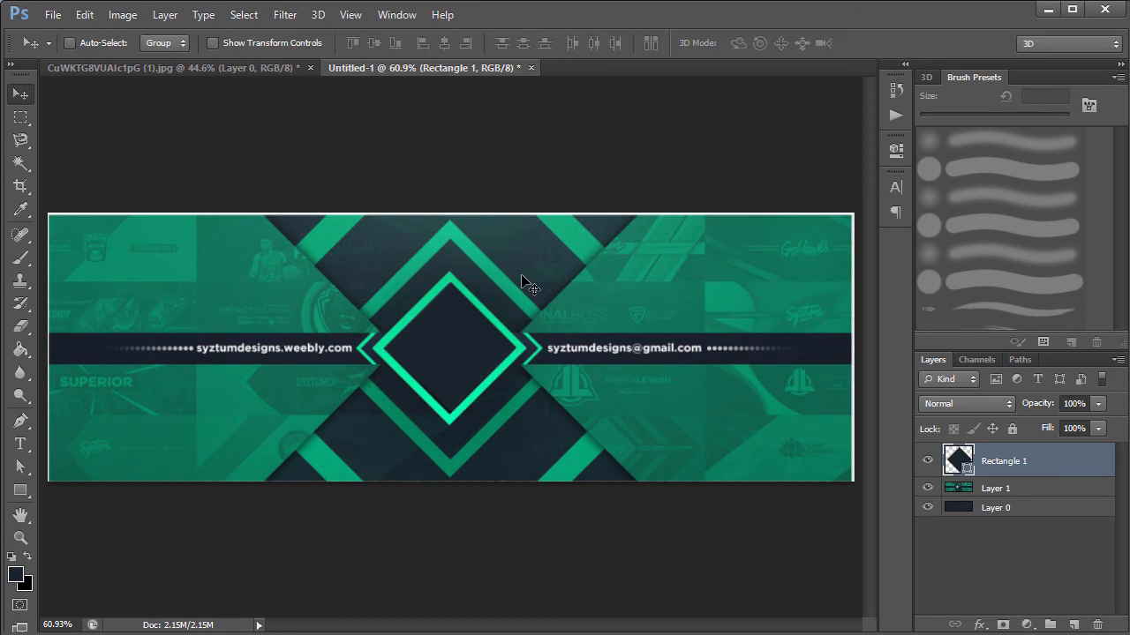
# Step: Shift the banner layer sideways so its original central diamond sits uncovered beside the navy diamond
pyautogui.doubleClick(1066, 461)
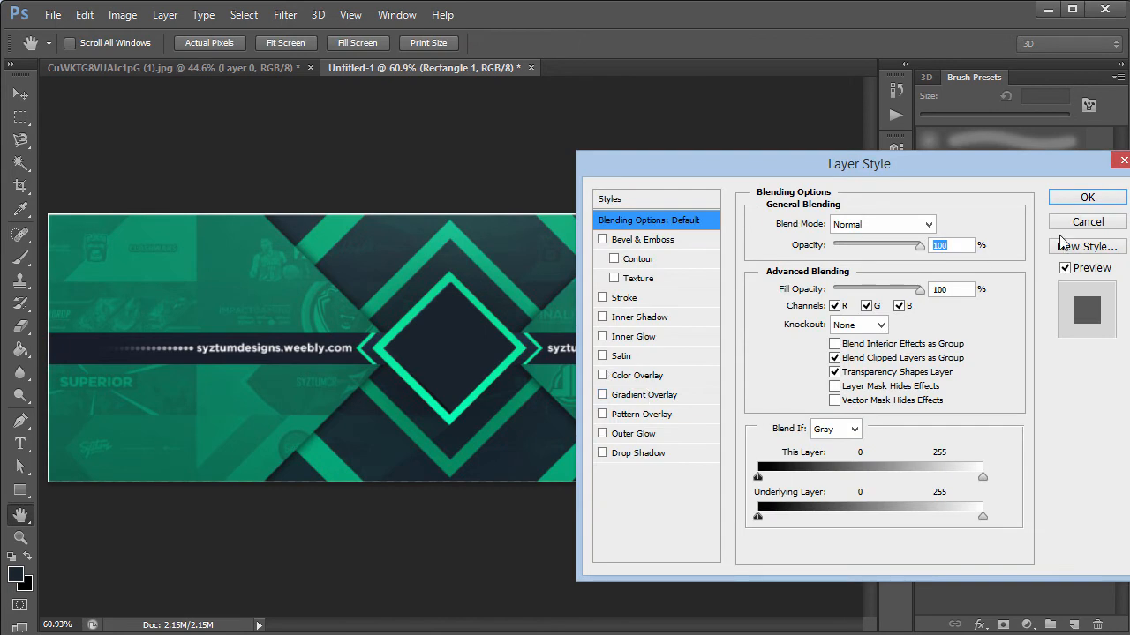
pyautogui.click(1100, 223)
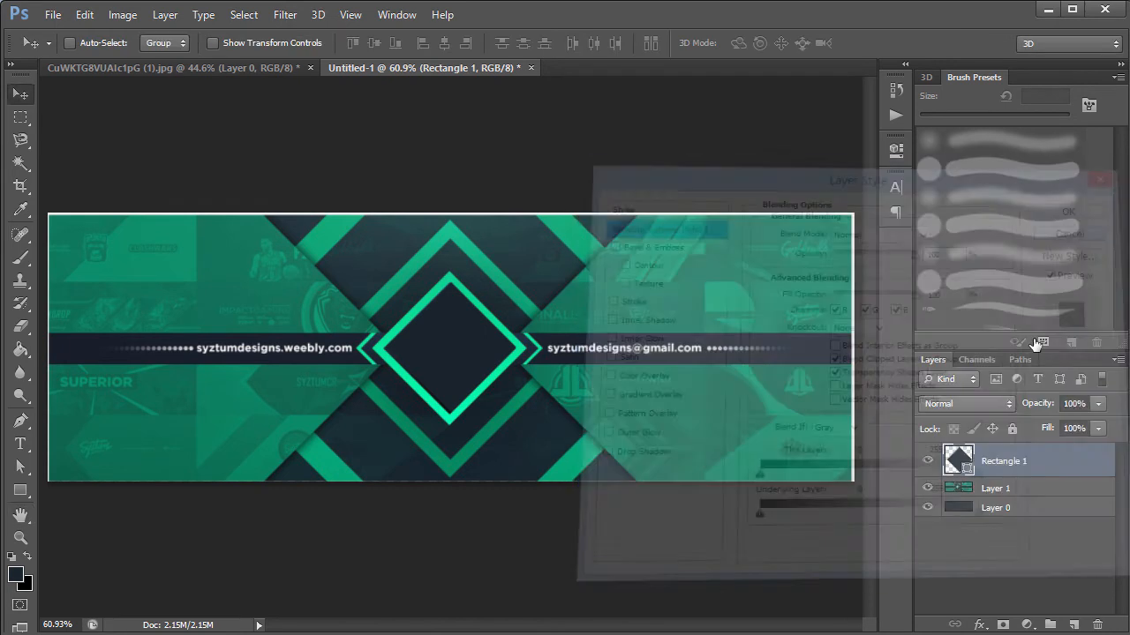
pyautogui.click(1013, 491)
pyautogui.moveTo(675, 442); pyautogui.dragTo(483, 443)
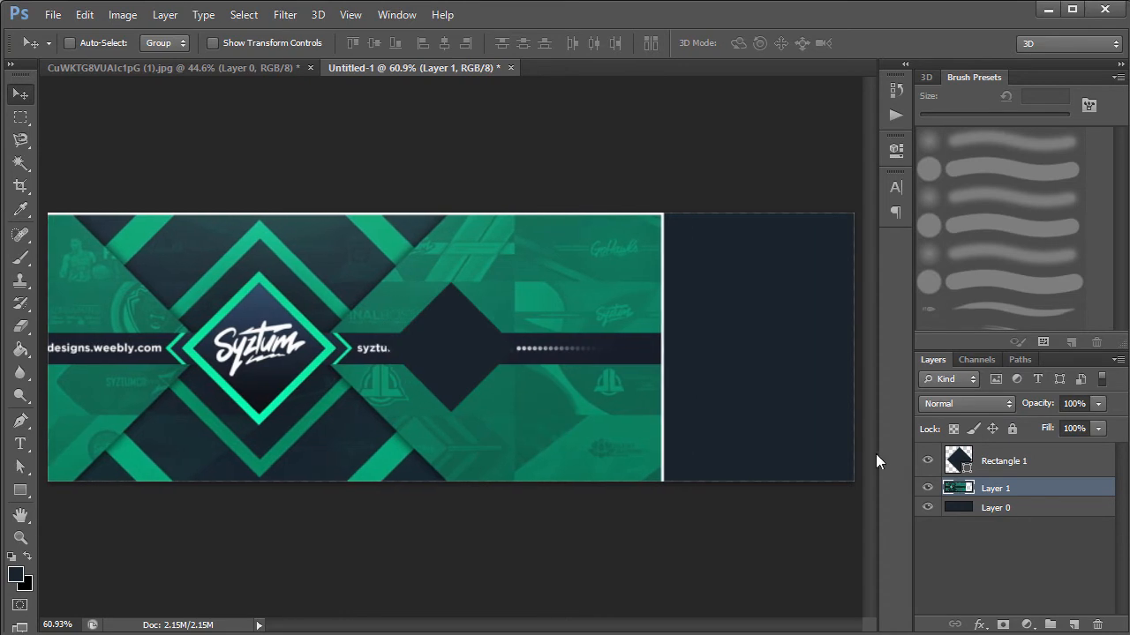
pyautogui.doubleClick(1045, 462)
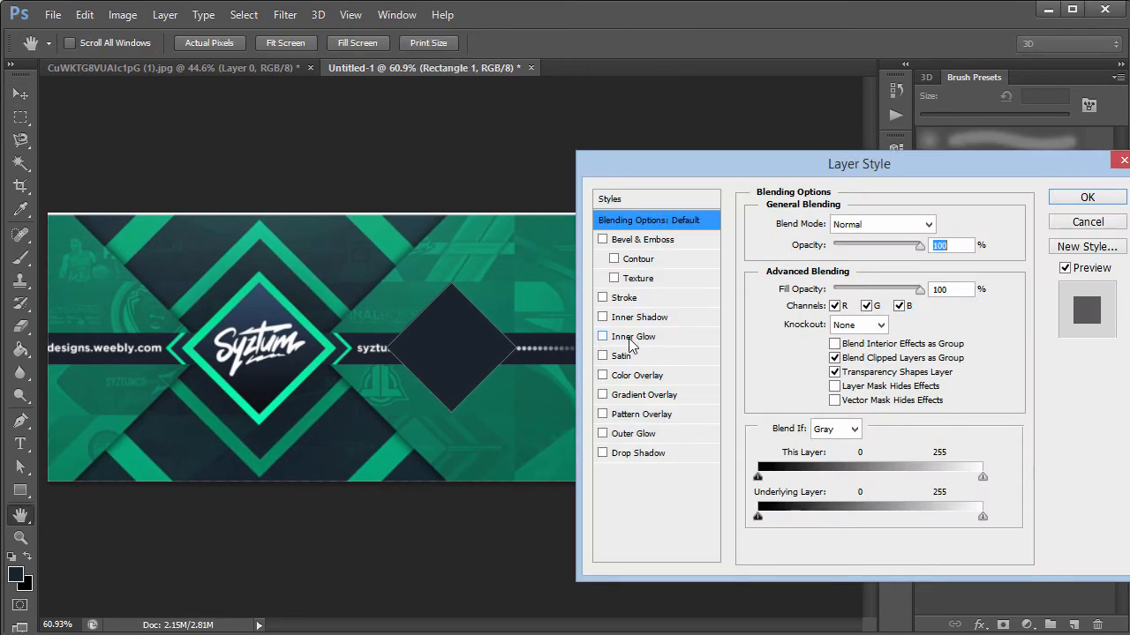
pyautogui.click(631, 394)
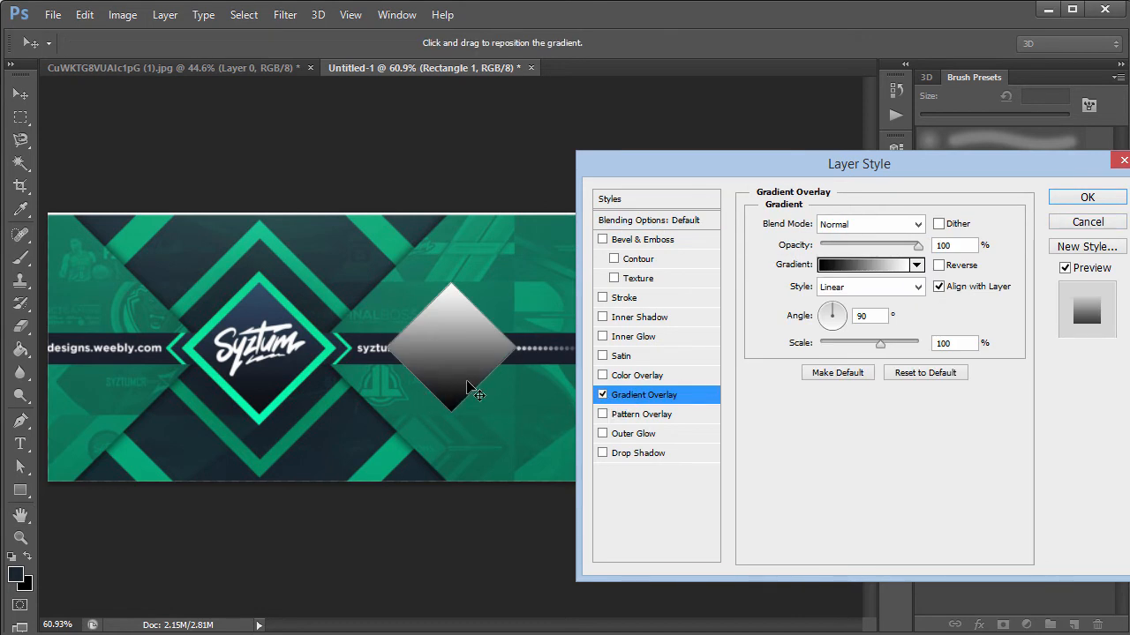
pyautogui.click(1076, 222)
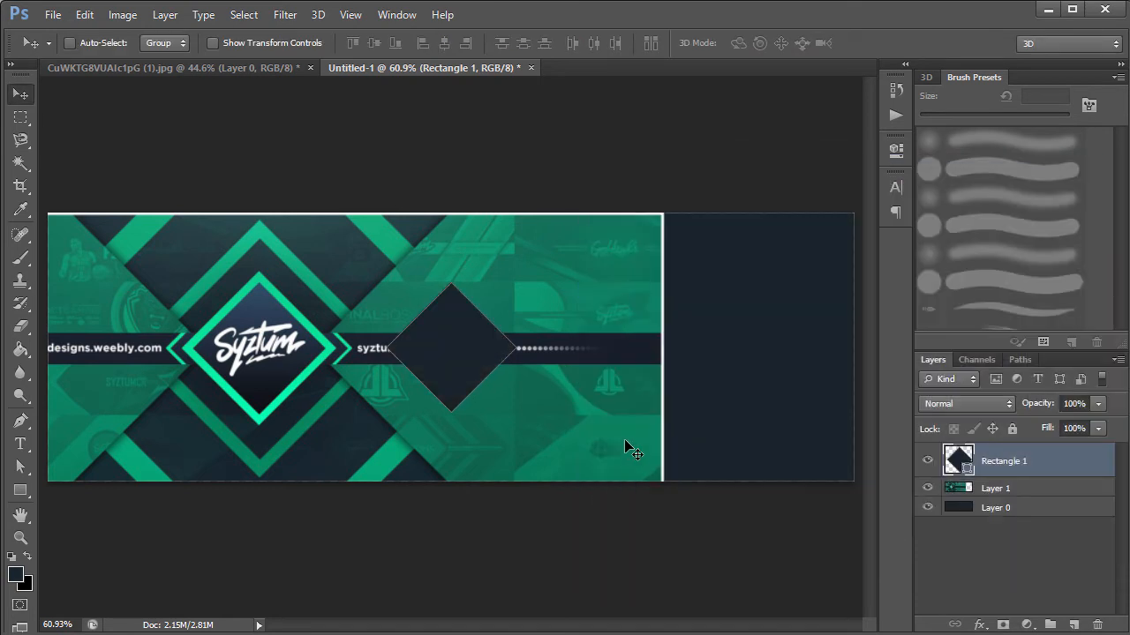
# Step: Deselect the diamond's path and add a linear 90° Gradient Overlay to the diamond's layer style
pyautogui.press('a')
pyautogui.click(619, 433)
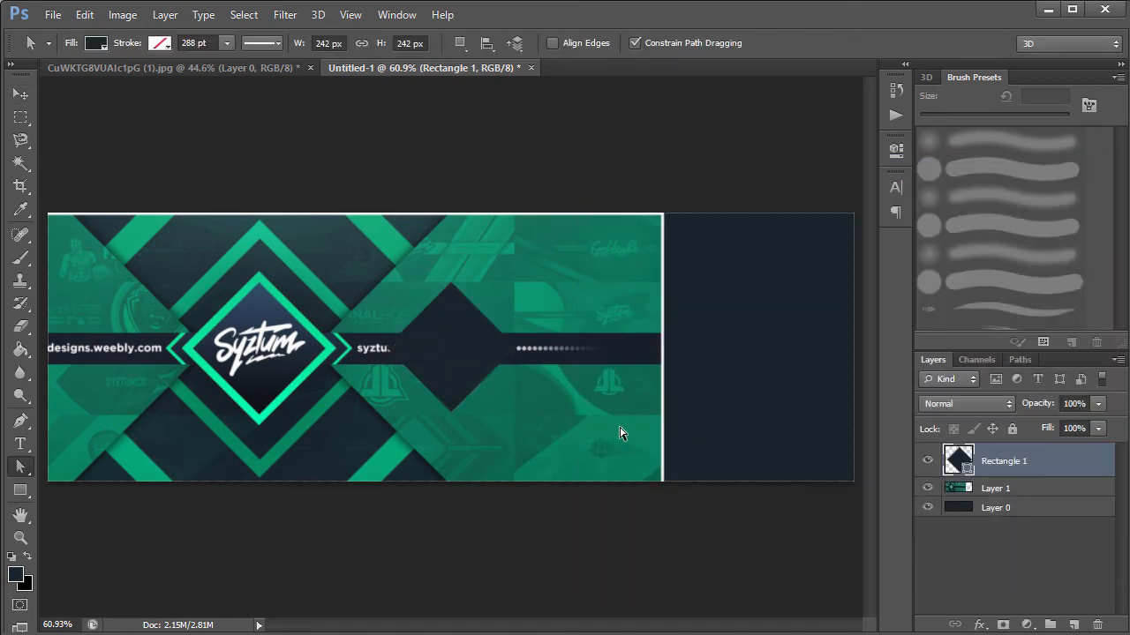
pyautogui.doubleClick(1060, 461)
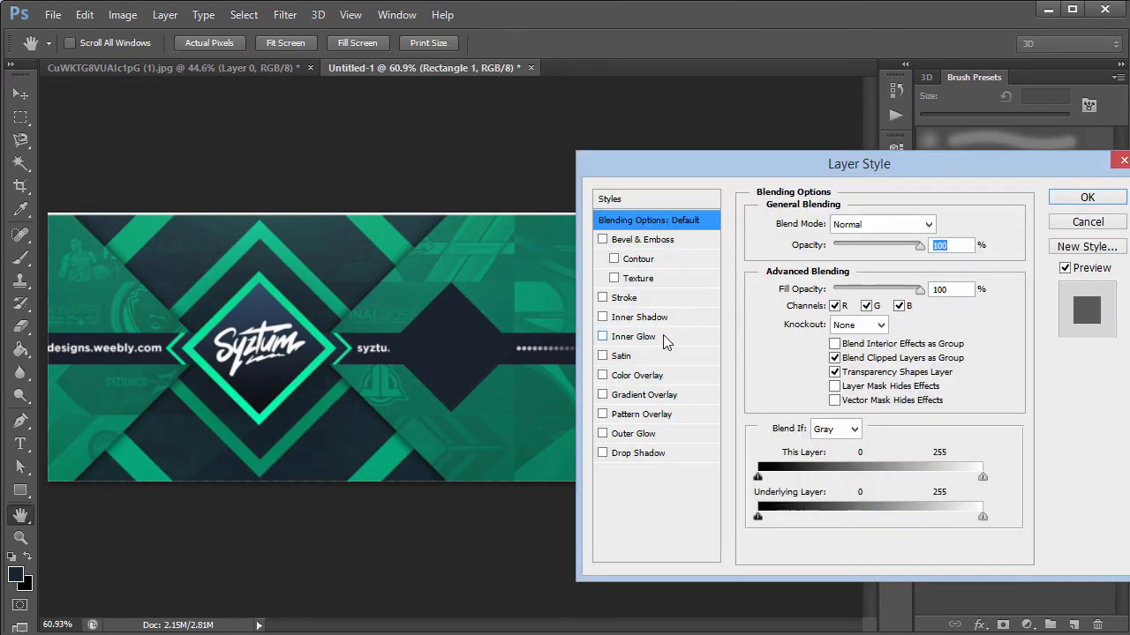
pyautogui.moveTo(719, 168); pyautogui.dragTo(673, 167)
pyautogui.click(596, 395)
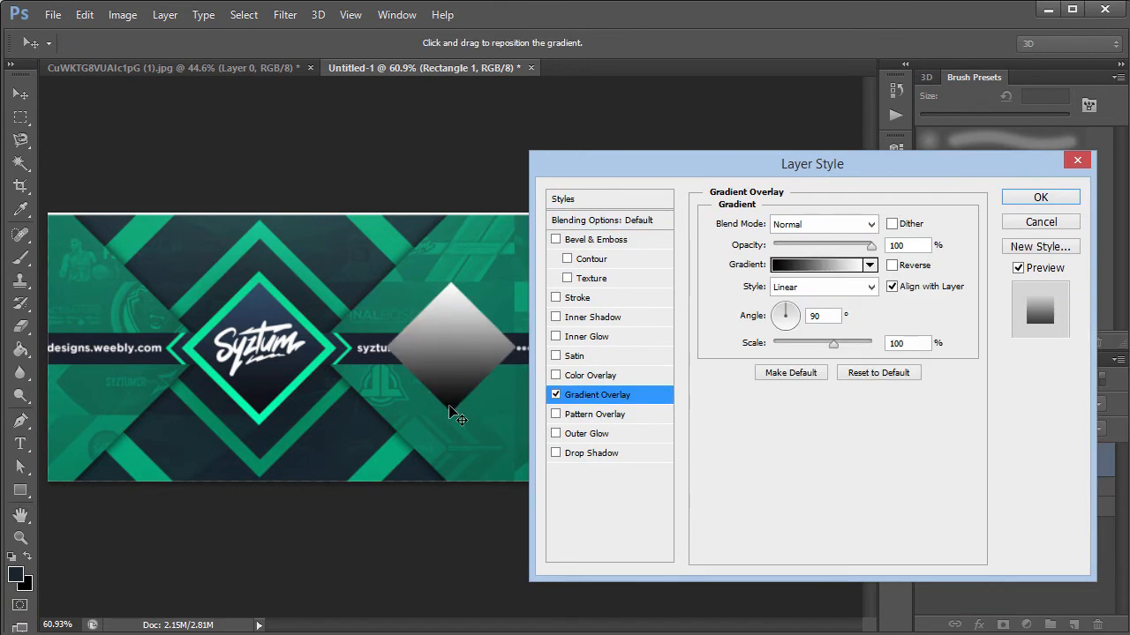
# Step: Replace the gradient's white stop with dark blue #2f4b63, sampled near the upper tip of the original diamond
pyautogui.click(822, 267)
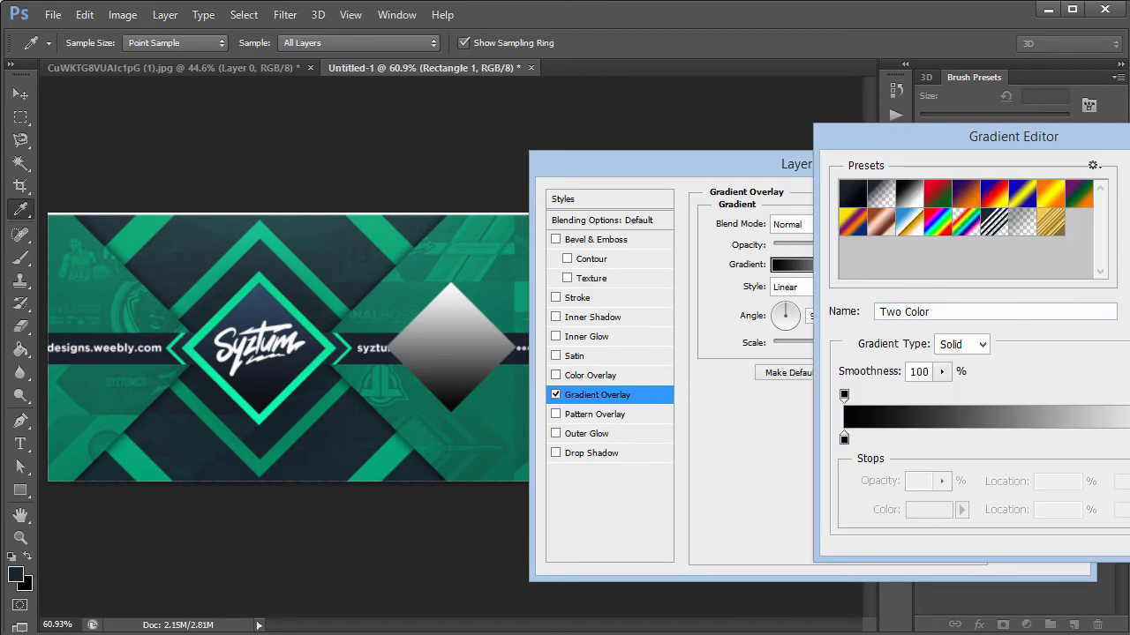
pyautogui.moveTo(965, 145); pyautogui.dragTo(717, 140)
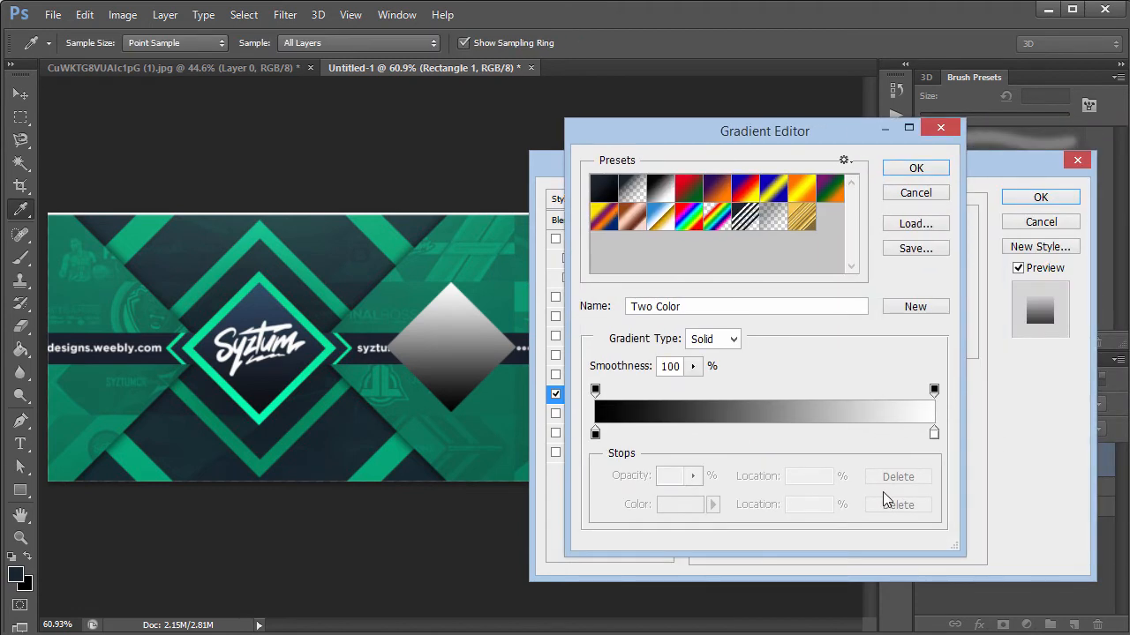
pyautogui.doubleClick(933, 433)
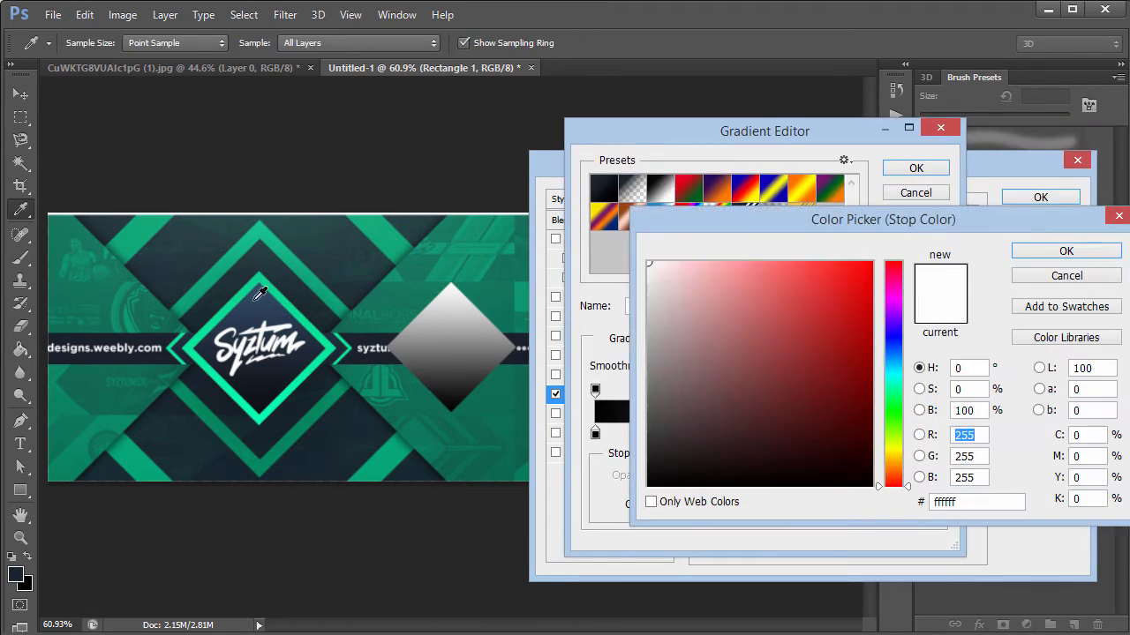
pyautogui.click(258, 292)
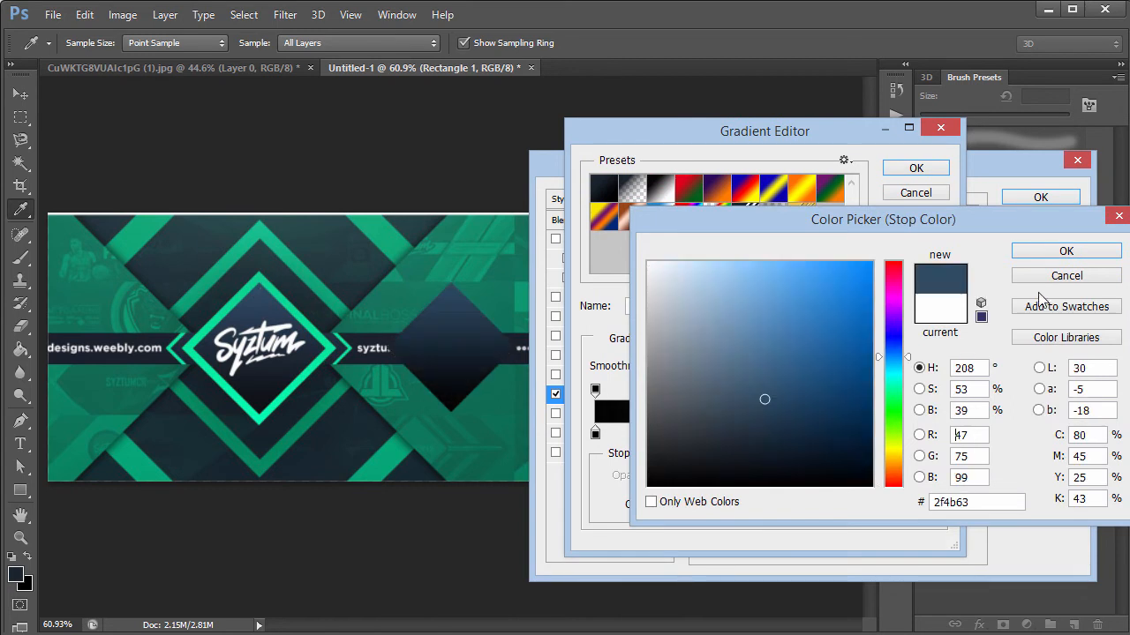
pyautogui.click(1066, 250)
pyautogui.click(913, 170)
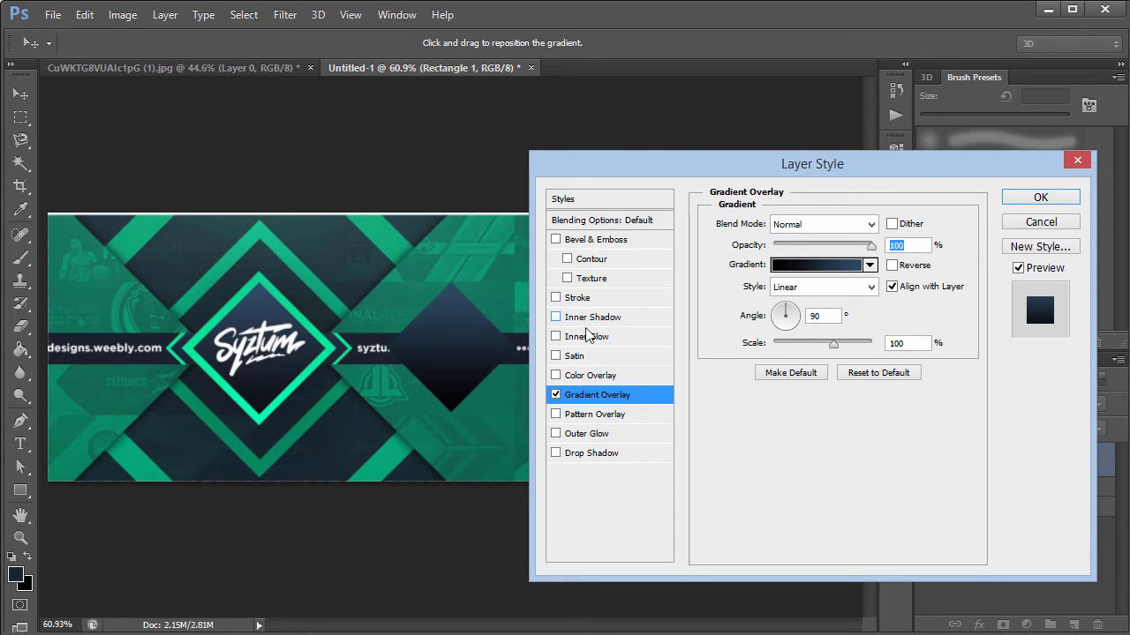
# Step: Add a 16 px stroke to the diamond and position it inside the shape
pyautogui.click(579, 300)
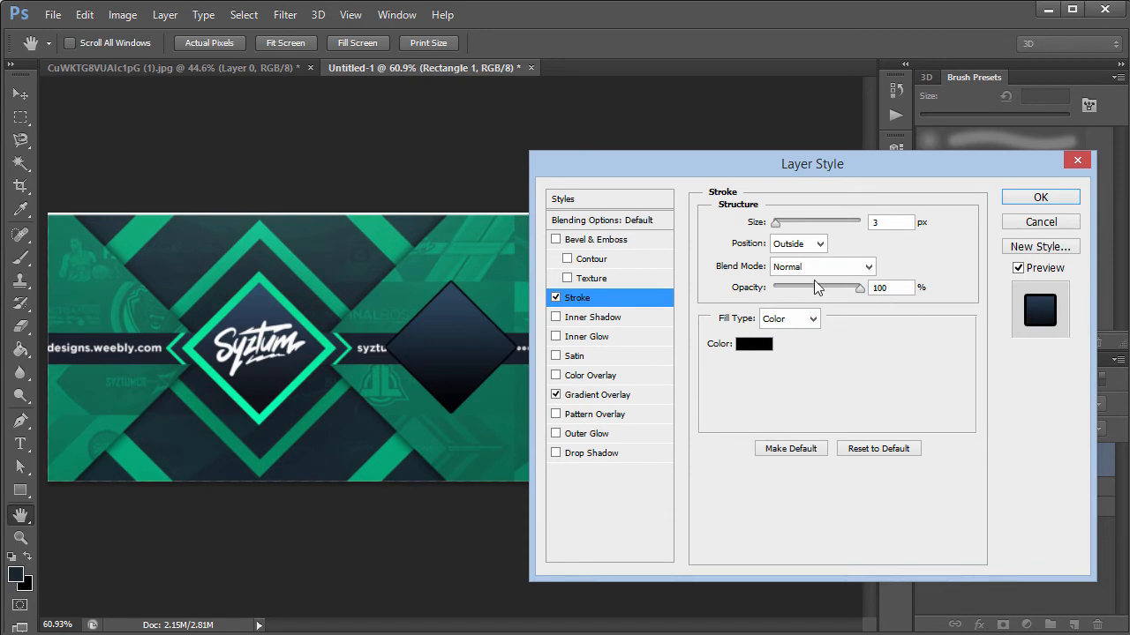
pyautogui.scroll(10, 900, 224)
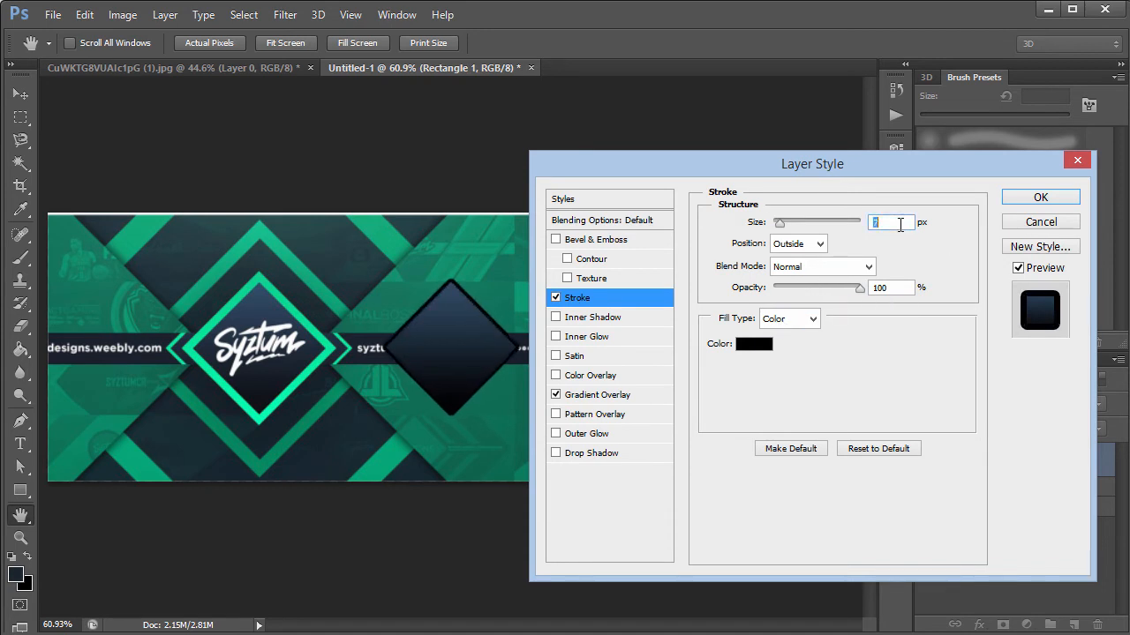
pyautogui.scroll(2, 900, 224)
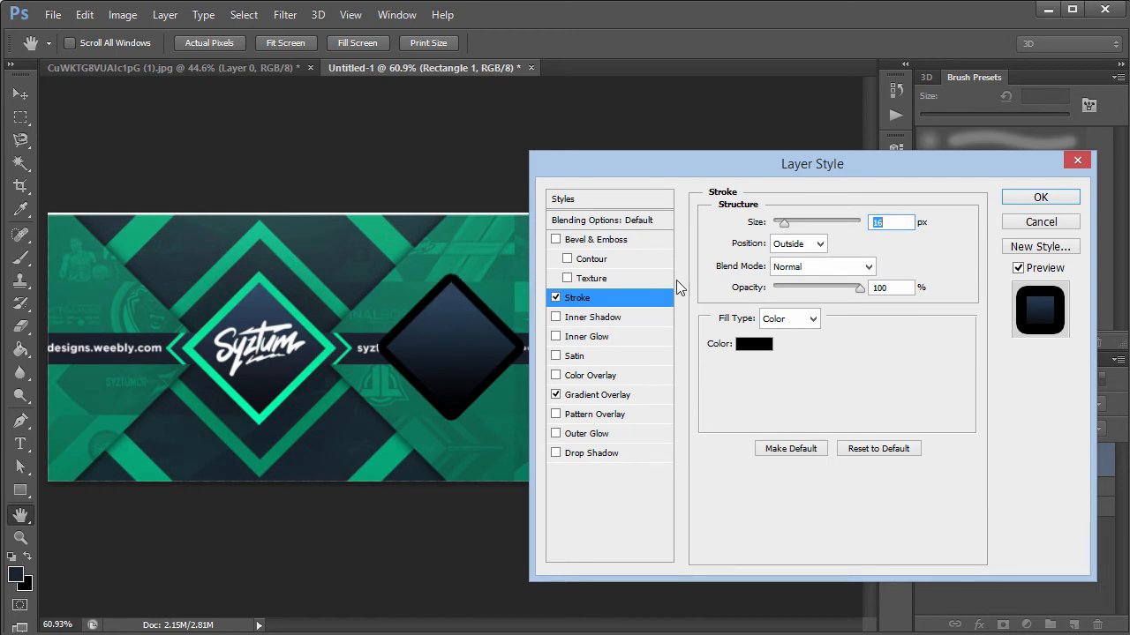
pyautogui.click(821, 245)
pyautogui.click(790, 267)
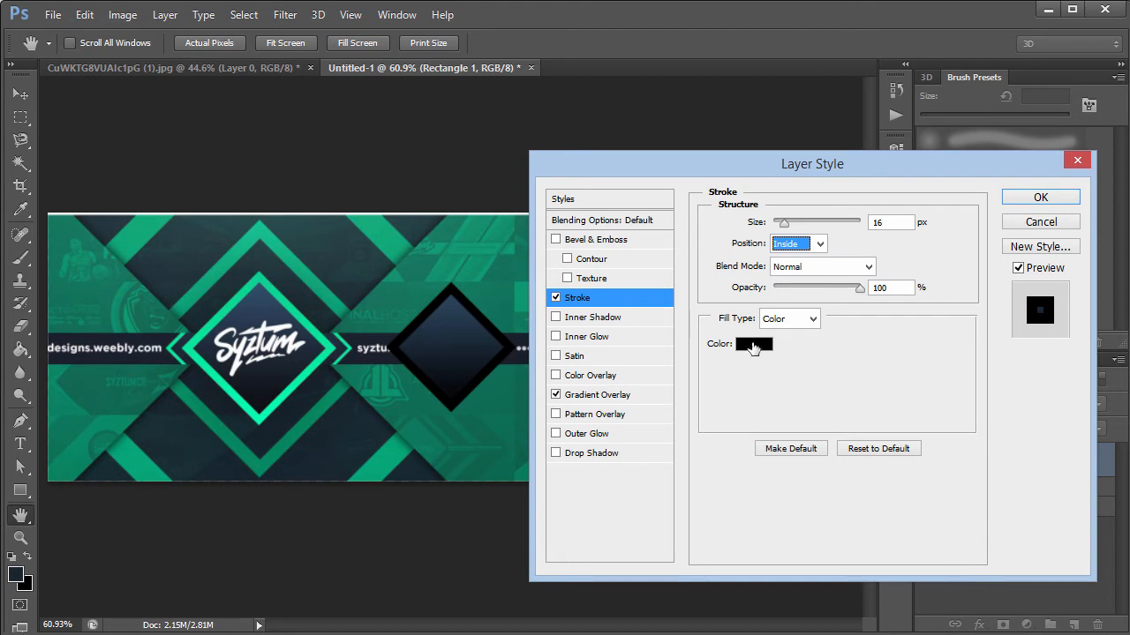
# Step: Colour the stroke red #d01414 by sampling the original diamond's green outline and shifting the hue to 0, then apply the layer style
pyautogui.click(752, 344)
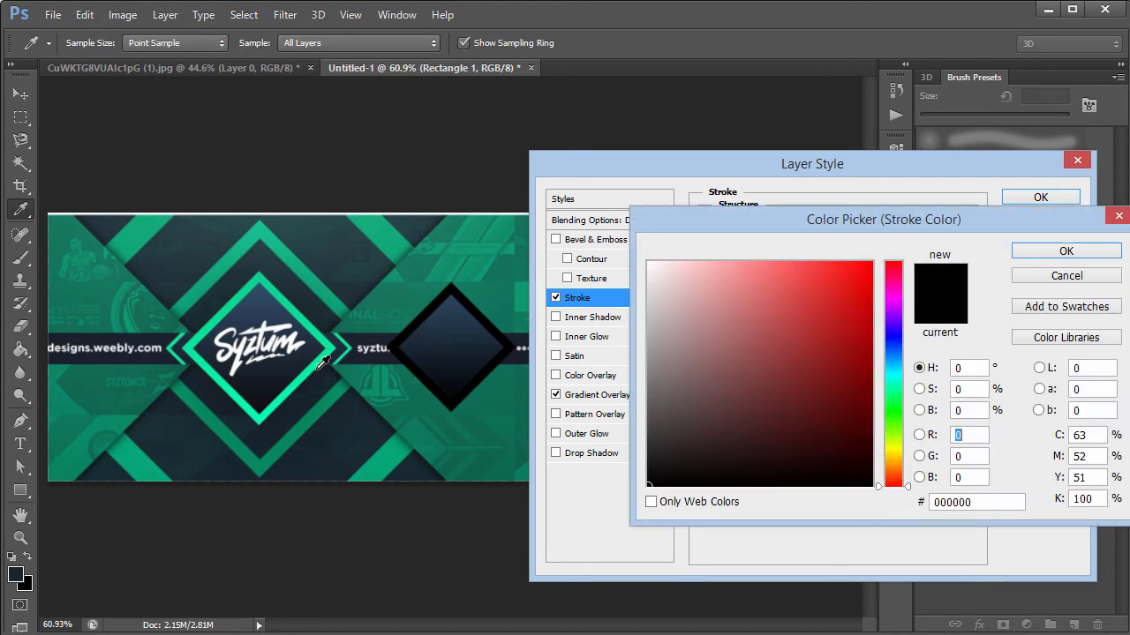
pyautogui.click(320, 360)
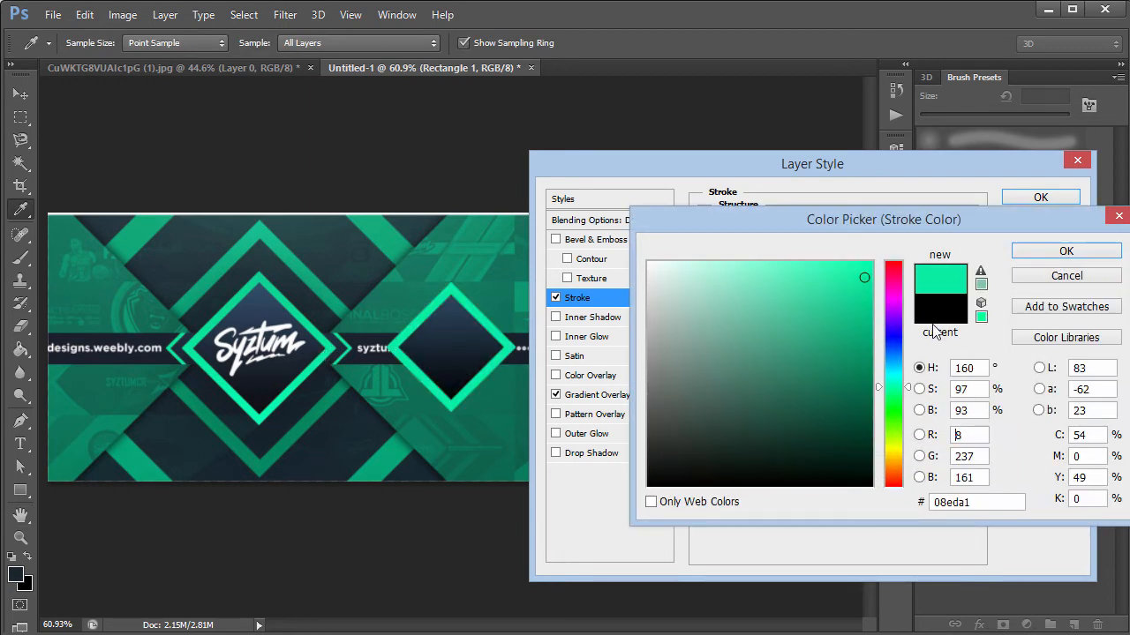
pyautogui.moveTo(907, 388); pyautogui.dragTo(897, 245)
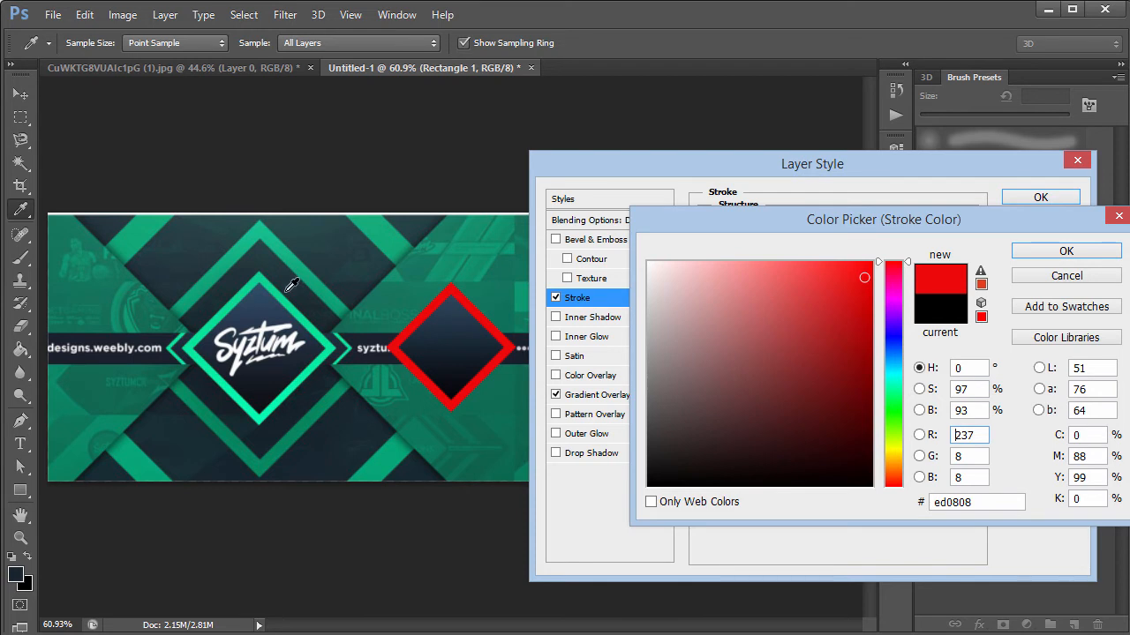
pyautogui.click(263, 276)
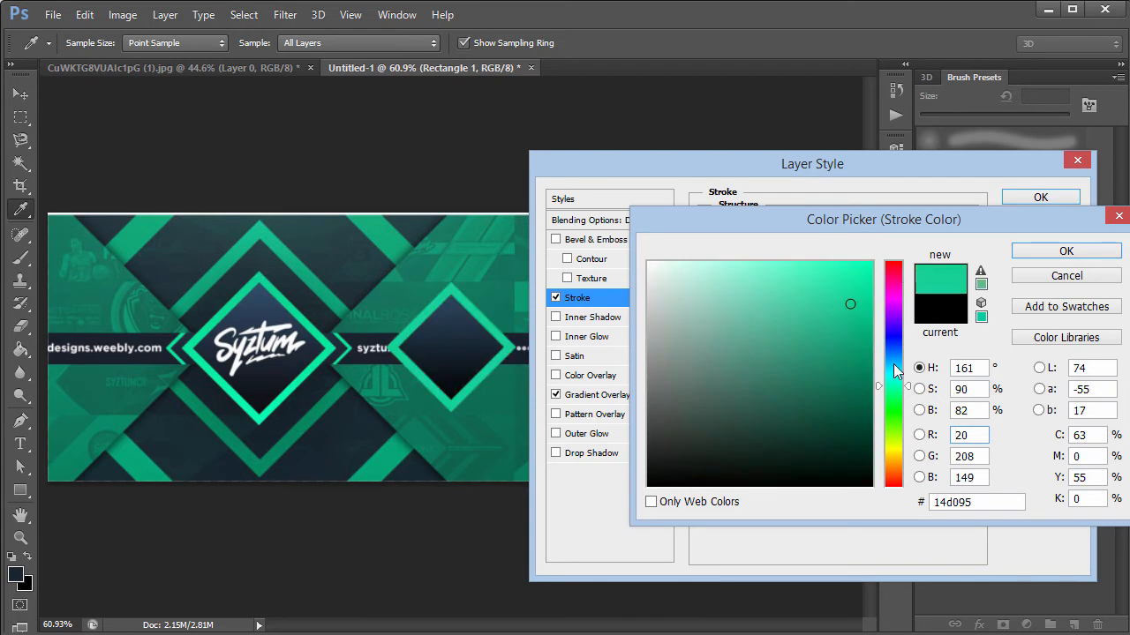
pyautogui.moveTo(893, 369); pyautogui.dragTo(889, 246)
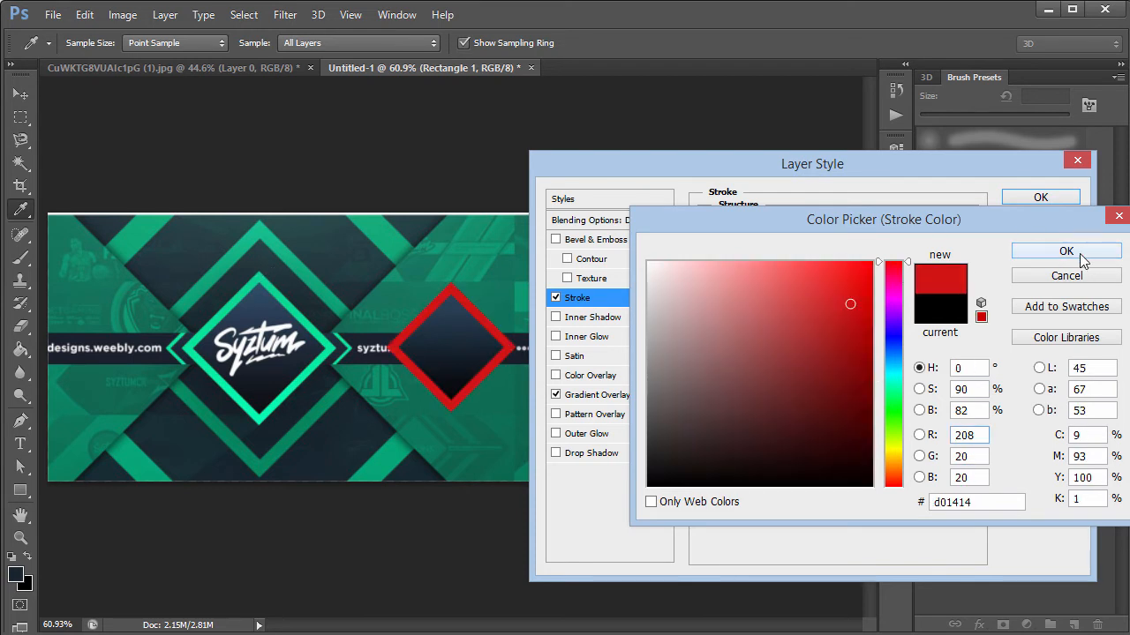
pyautogui.click(1081, 253)
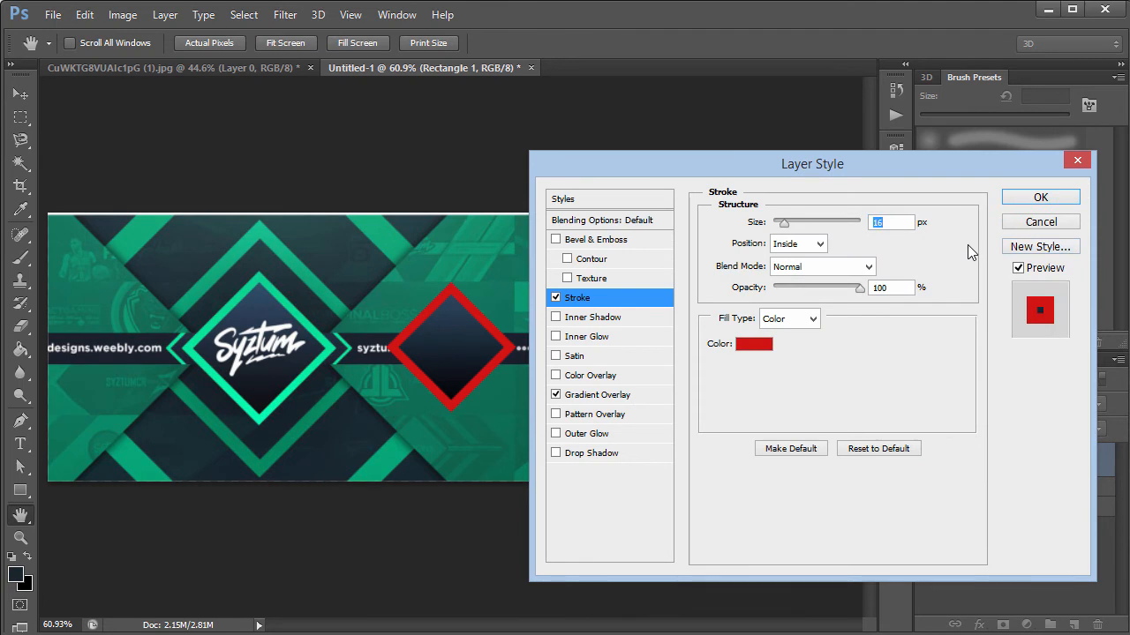
pyautogui.click(1026, 202)
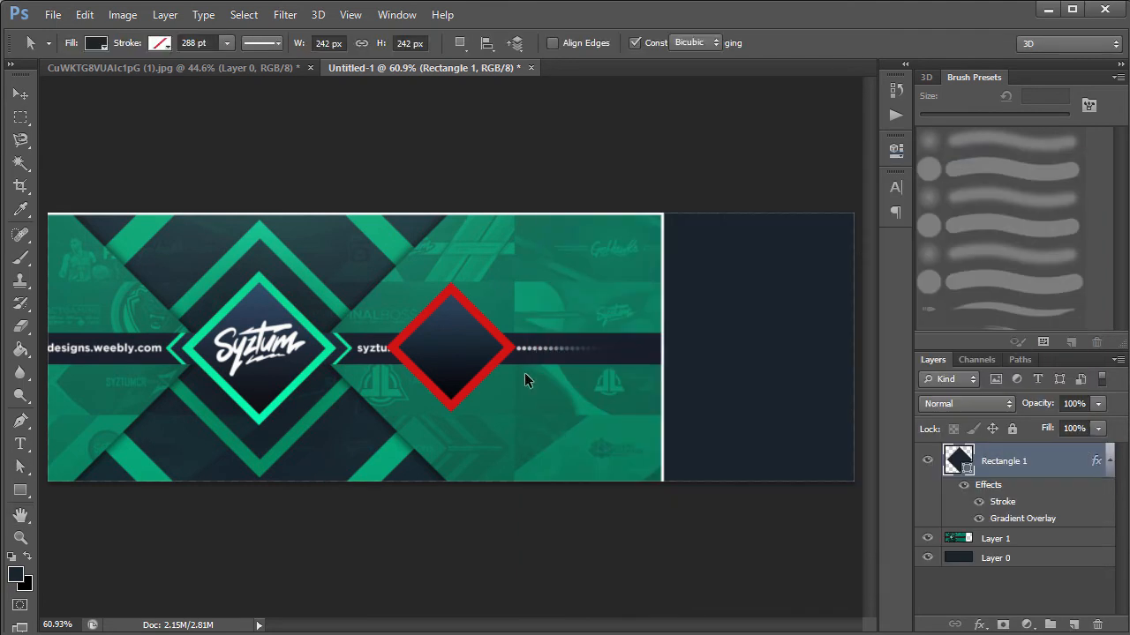
# Step: Enlarge the red-outlined diamond proportionally about its centre to 110.33%
pyautogui.hotkey('ctrl', 't')
pyautogui.moveTo(518, 282); pyautogui.dragTo(525, 279)
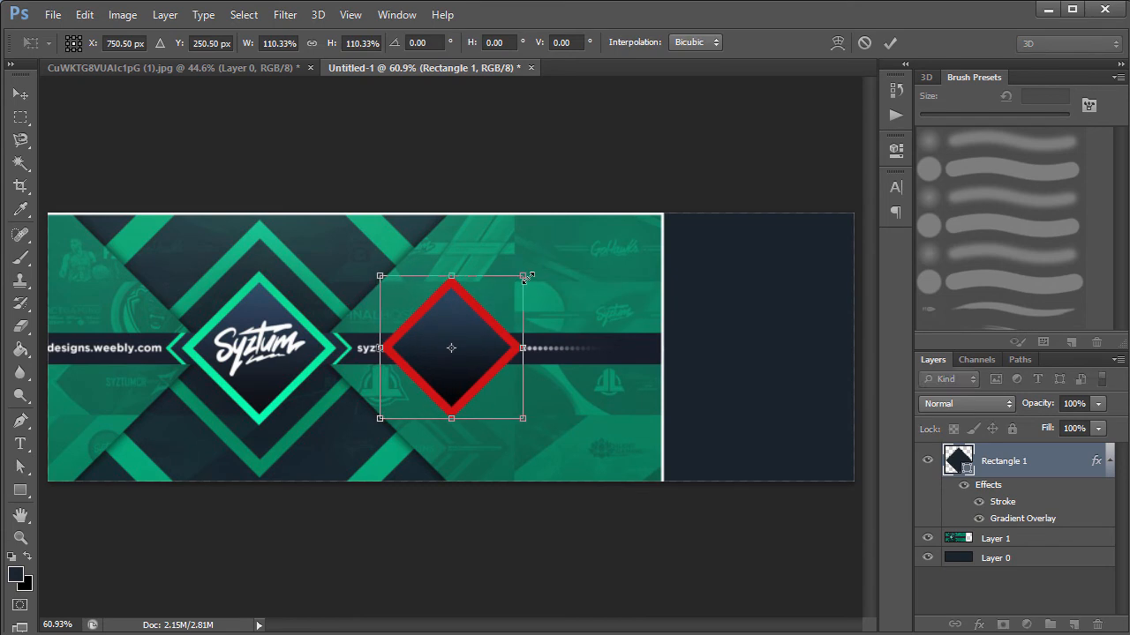
pyautogui.press('Return')
pyautogui.press('a')
pyautogui.click(1078, 540)
pyautogui.click(434, 299)
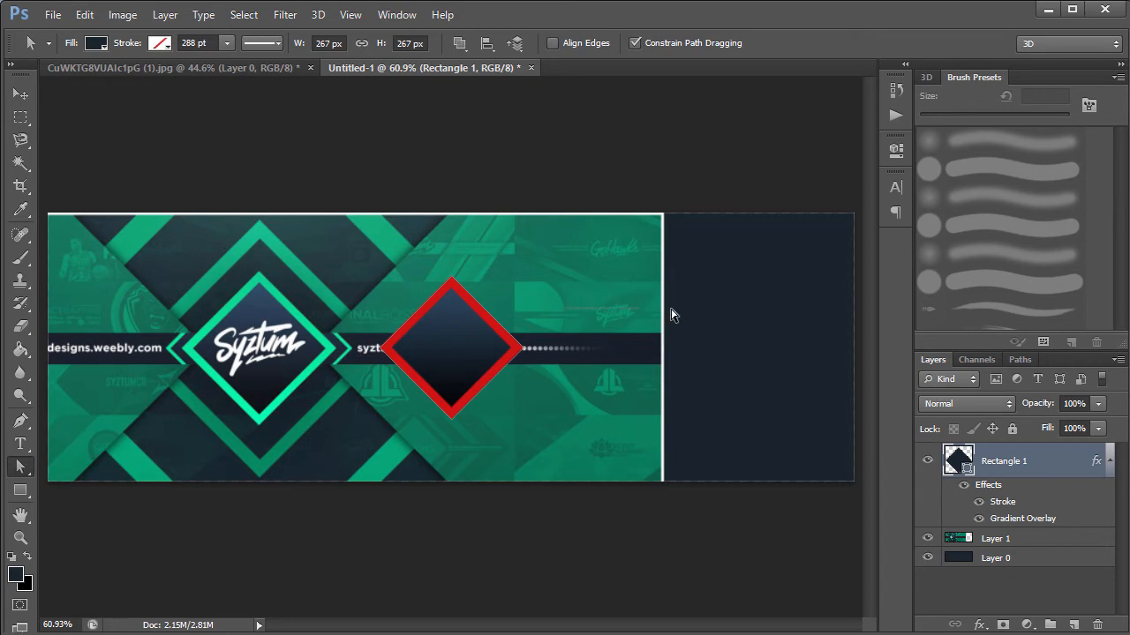
# Step: Move the green reference layer so its central diamond lies directly beneath the red-outlined diamond
pyautogui.click(1074, 539)
pyautogui.click(681, 334)
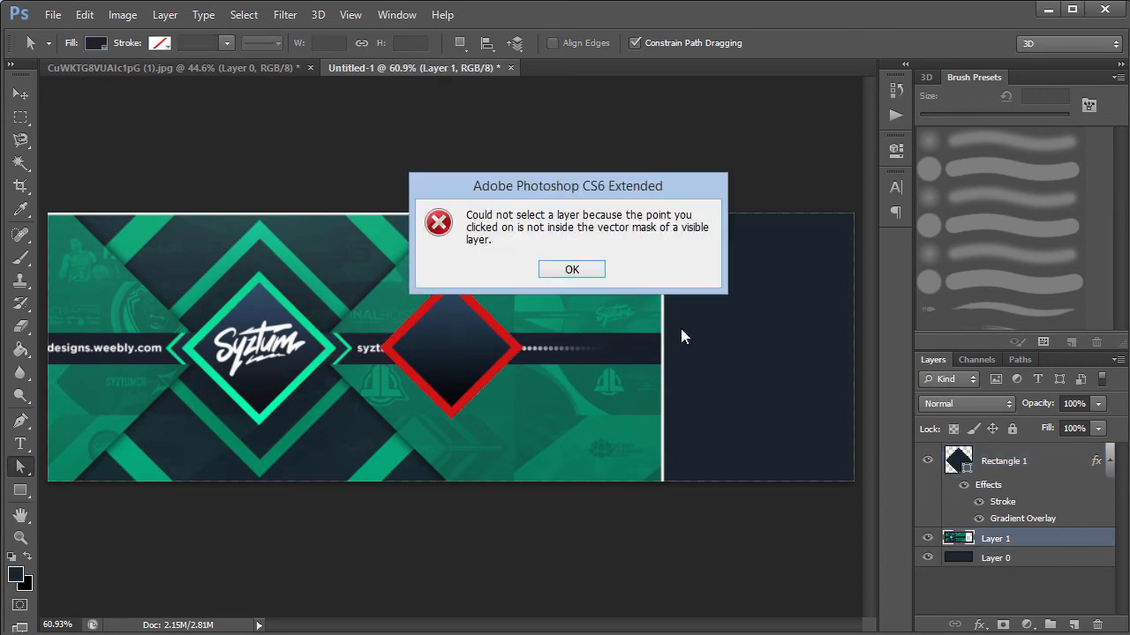
pyautogui.click(570, 271)
pyautogui.press('v')
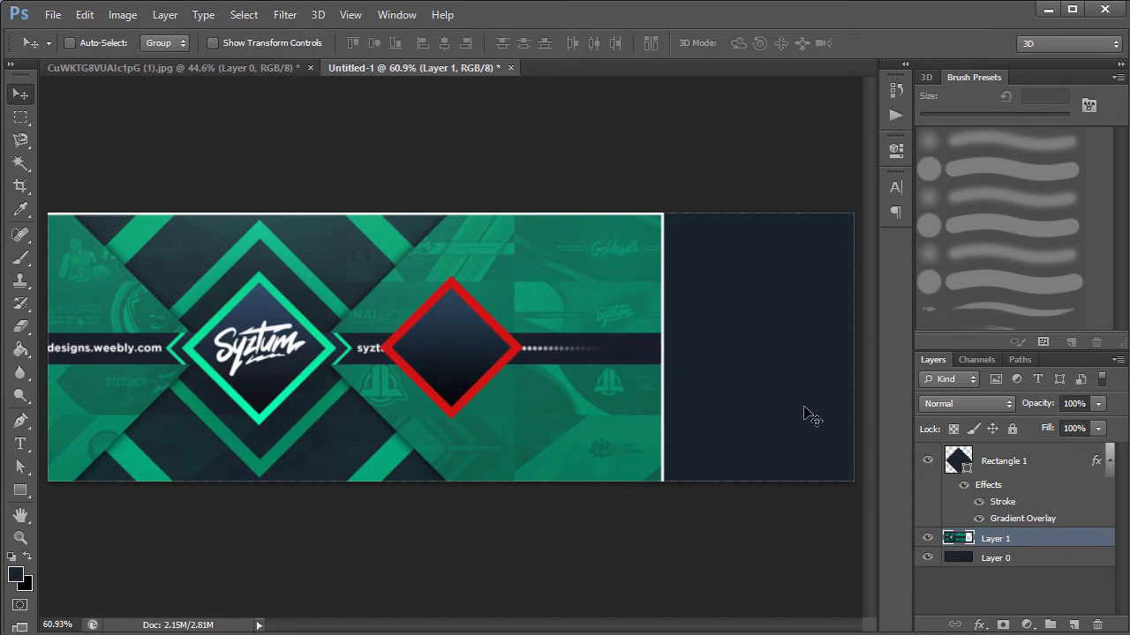
pyautogui.moveTo(805, 408); pyautogui.dragTo(996, 396)
pyautogui.moveTo(251, 300); pyautogui.dragTo(447, 301)
# Step: Enlarge the red-outlined diamond slightly about its centre to match the outer edge of the reference diamond
pyautogui.click(1034, 460)
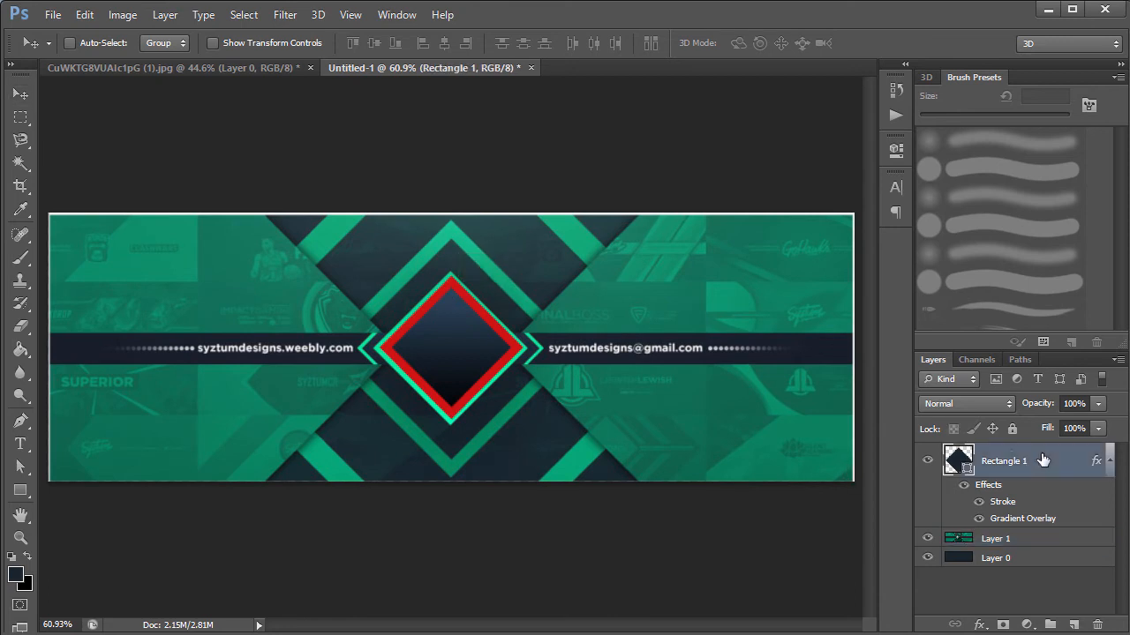
pyautogui.hotkey('ctrl', 't')
pyautogui.moveTo(525, 275)
pyautogui.mouseDown()
pyautogui.moveTo(543, 263)
pyautogui.moveTo(530, 275)
pyautogui.mouseUp()
pyautogui.press('Return')
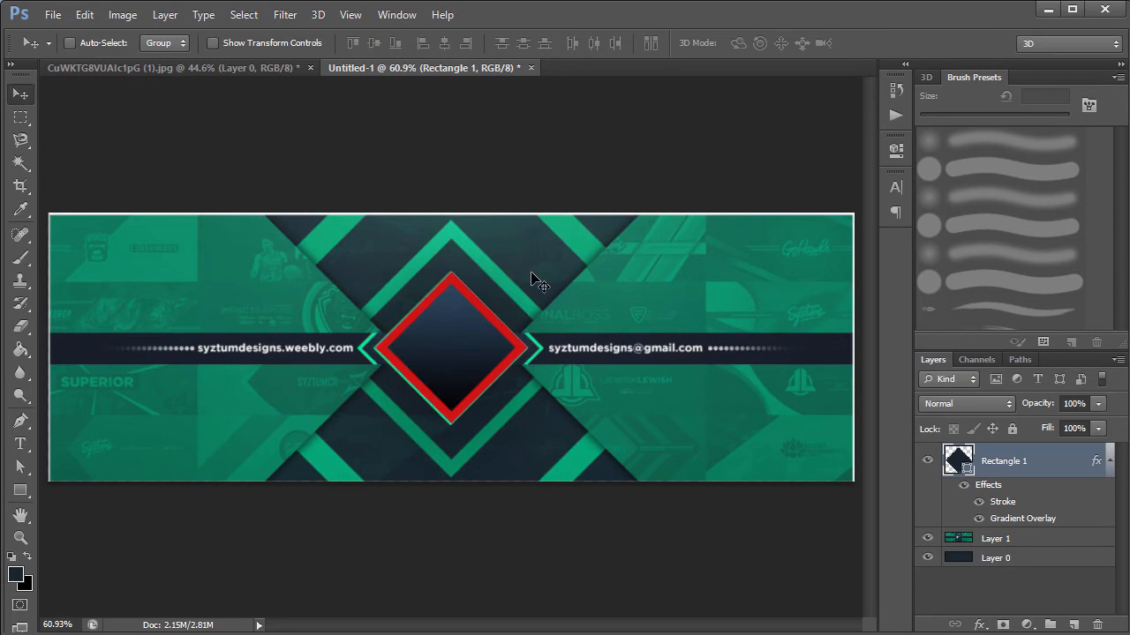
# Step: Compare the diamond with its stroke hidden and shown, and set its stroke size to 18 px
pyautogui.click(979, 501)
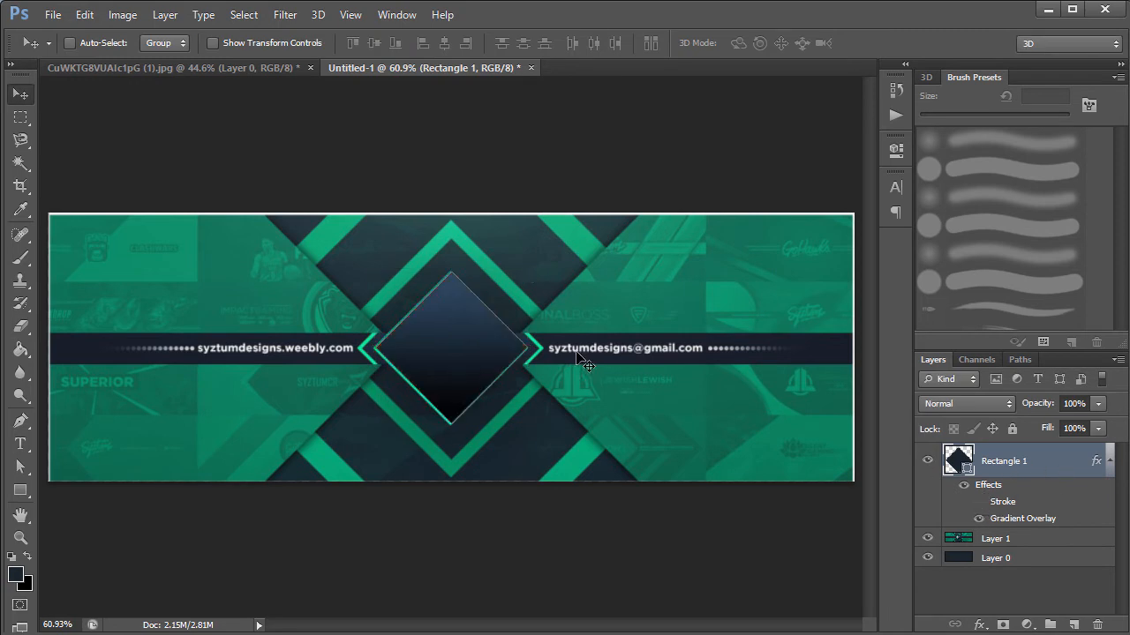
pyautogui.click(980, 503)
pyautogui.doubleClick(1046, 463)
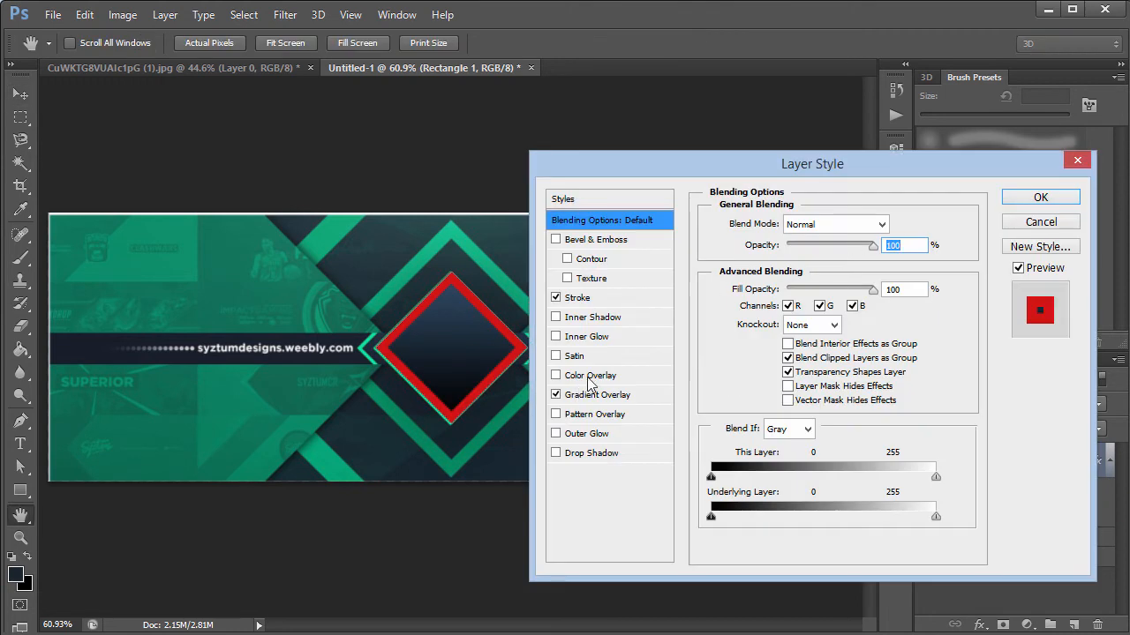
pyautogui.click(578, 298)
pyautogui.doubleClick(892, 220)
pyautogui.write('20')
pyautogui.press('BackSpace')
pyautogui.write('0')
pyautogui.press('Return')
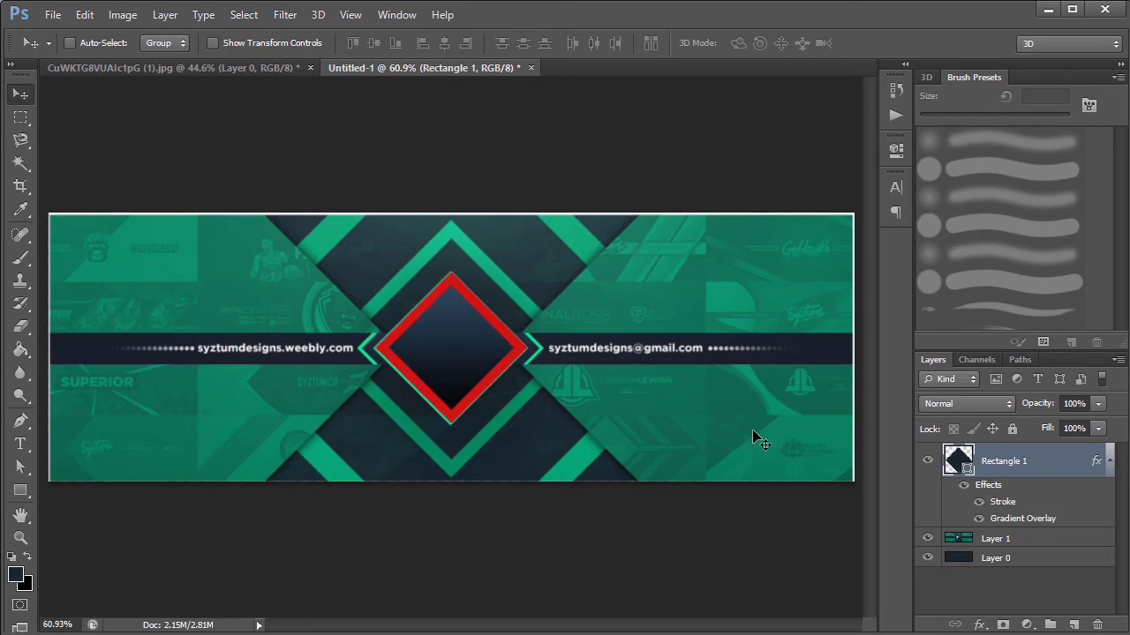
# Step: Fine-tune the red-outlined diamond's size to fit the reference diamond beneath it
pyautogui.hotkey('ctrl', 't')
pyautogui.moveTo(533, 266); pyautogui.dragTo(531, 268)
pyautogui.press('Return')
# Step: Shift the green reference layer aside so its own diamond shows next to the red-outlined one, keeping the new diamond in place
pyautogui.moveTo(782, 414); pyautogui.dragTo(608, 424)
pyautogui.hotkey('ctrl', 'z')
pyautogui.click(1081, 540)
pyautogui.moveTo(496, 410); pyautogui.dragTo(321, 446)
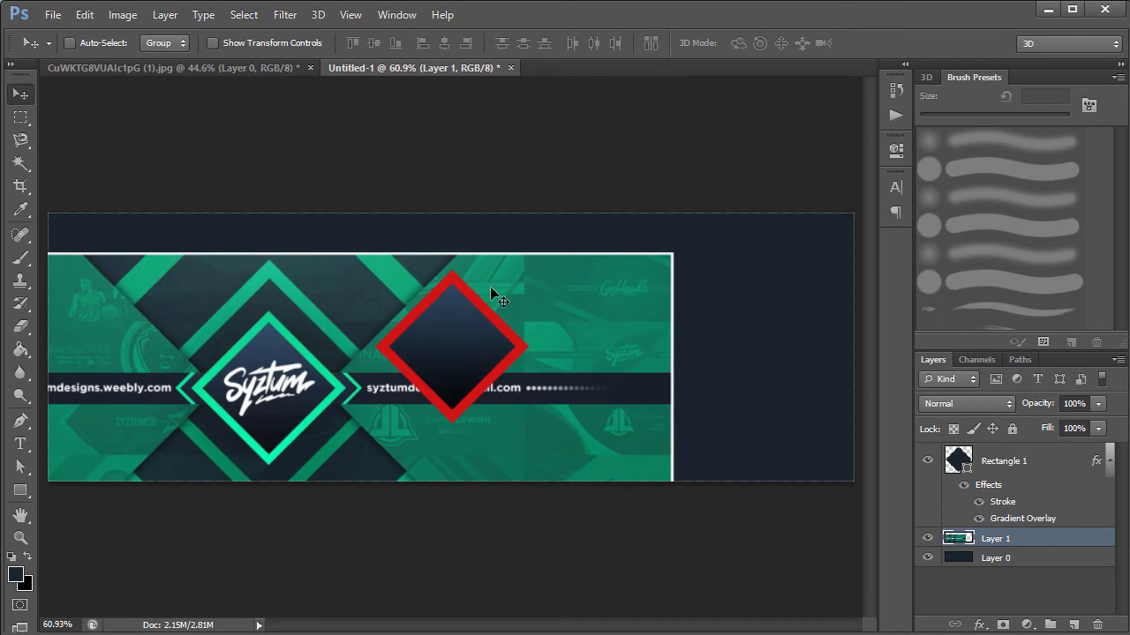
# Step: Duplicate the red-outlined diamond layer and collapse the effects lists of both diamond layers
pyautogui.click(1048, 458)
pyautogui.rightClick(1048, 458)
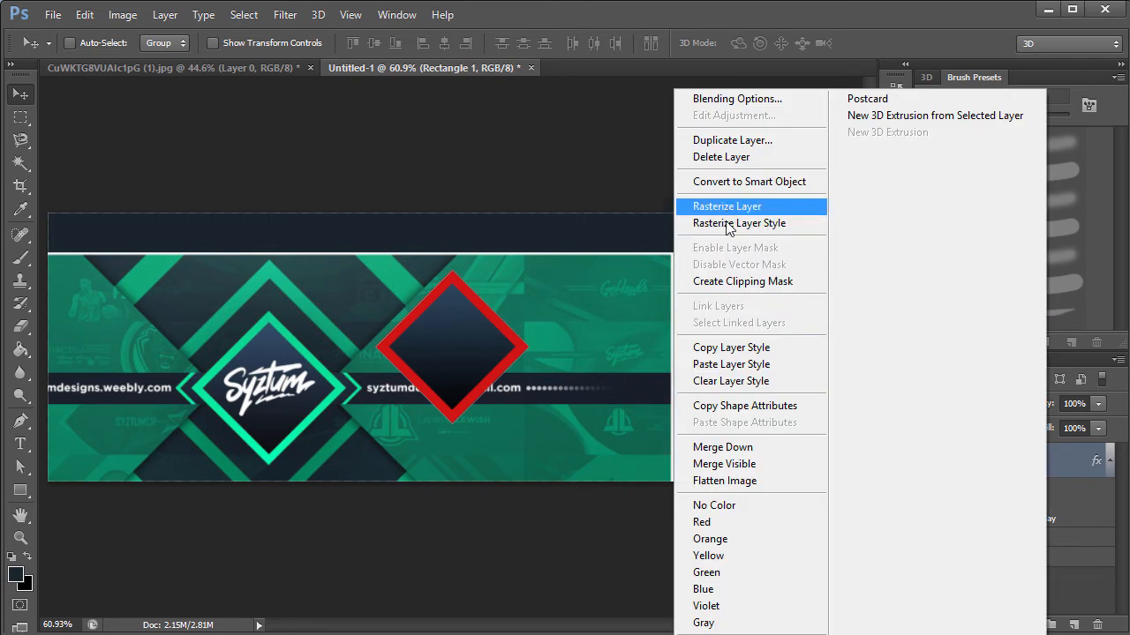
pyautogui.click(1086, 574)
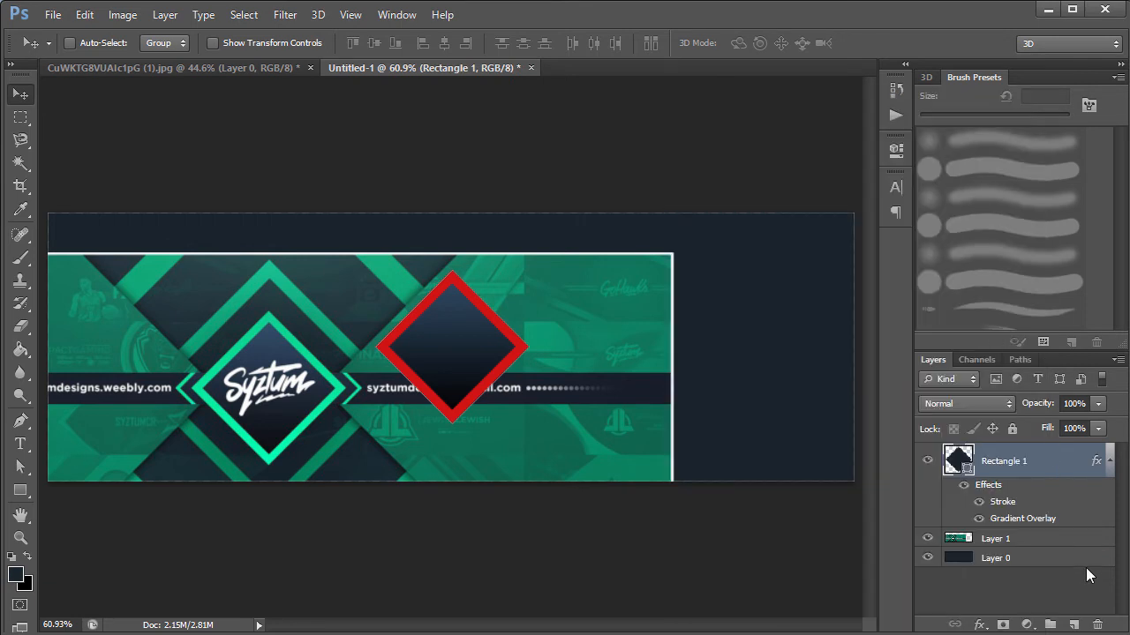
pyautogui.hotkey('ctrl', 'j')
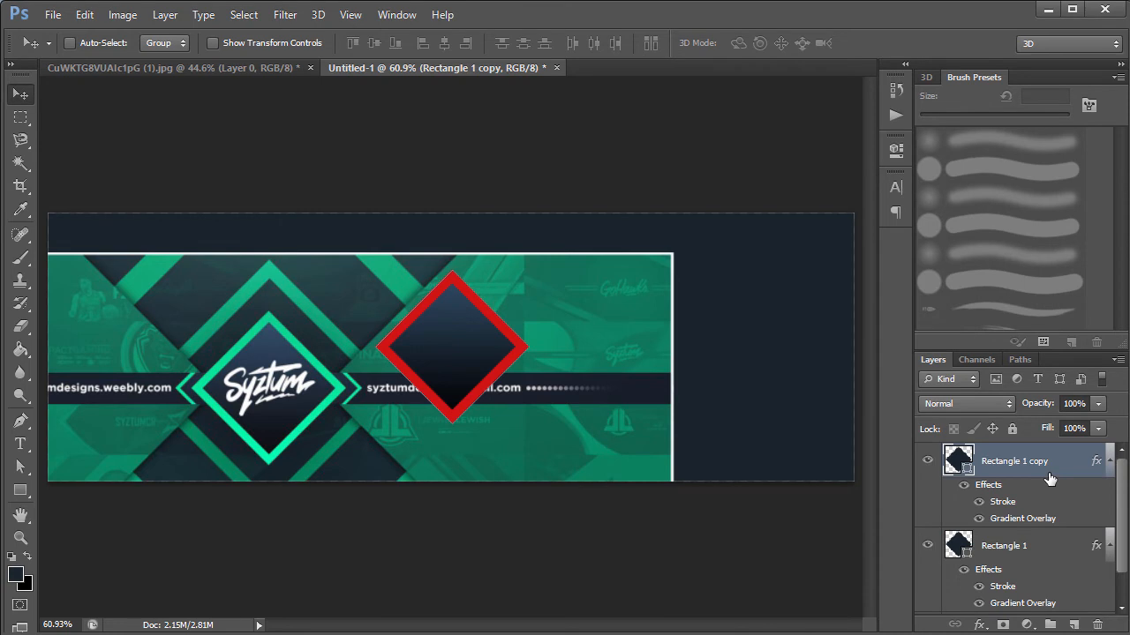
pyautogui.click(1109, 546)
pyautogui.click(1109, 460)
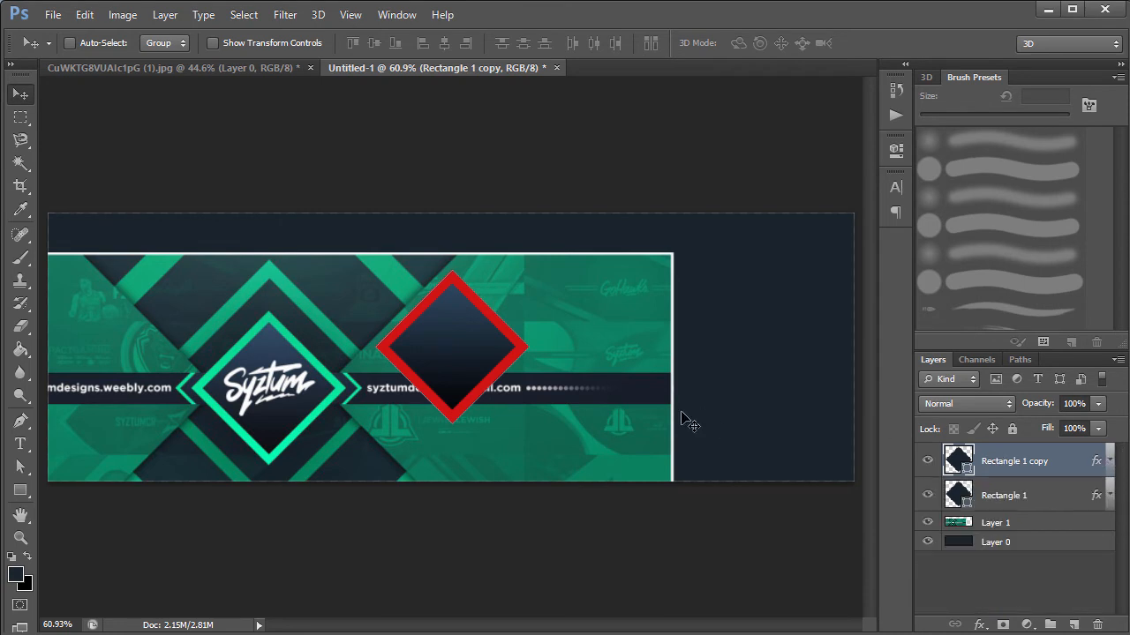
# Step: Enlarge the diamond copy about its centre to 178.67% and place its layer beneath the original Rectangle 1 layer
pyautogui.hotkey('ctrl', 't')
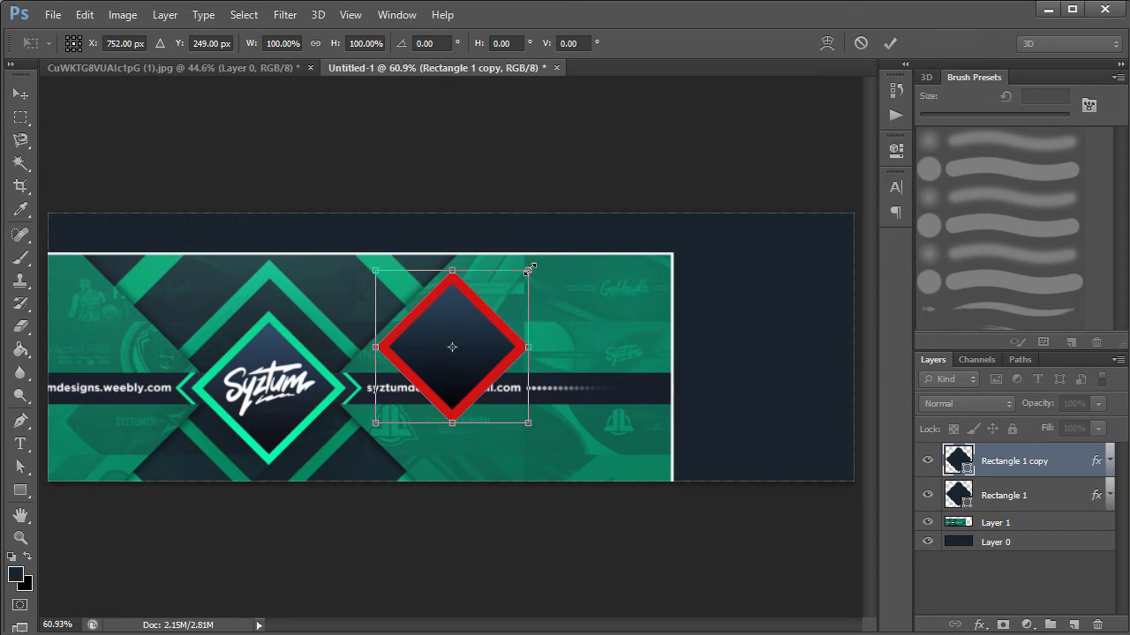
pyautogui.moveTo(533, 266); pyautogui.dragTo(598, 216)
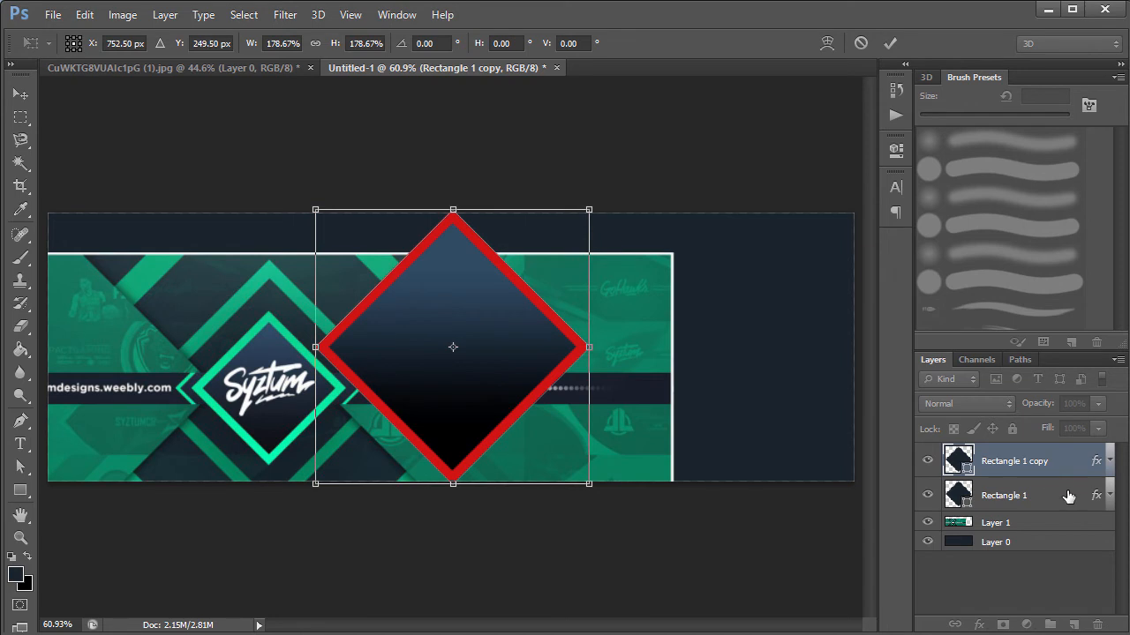
pyautogui.press('Return')
pyautogui.moveTo(1067, 468); pyautogui.dragTo(1070, 509)
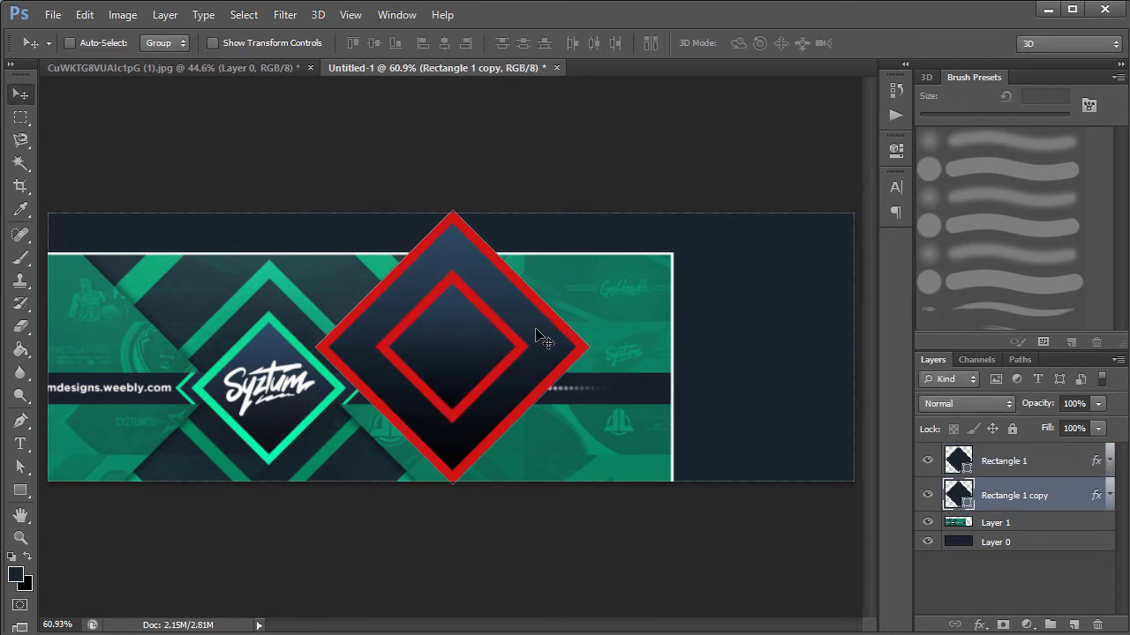
# Step: Shrink the large diamond copy slightly about its centre so it fits within the canvas height
pyautogui.hotkey('ctrl', 't')
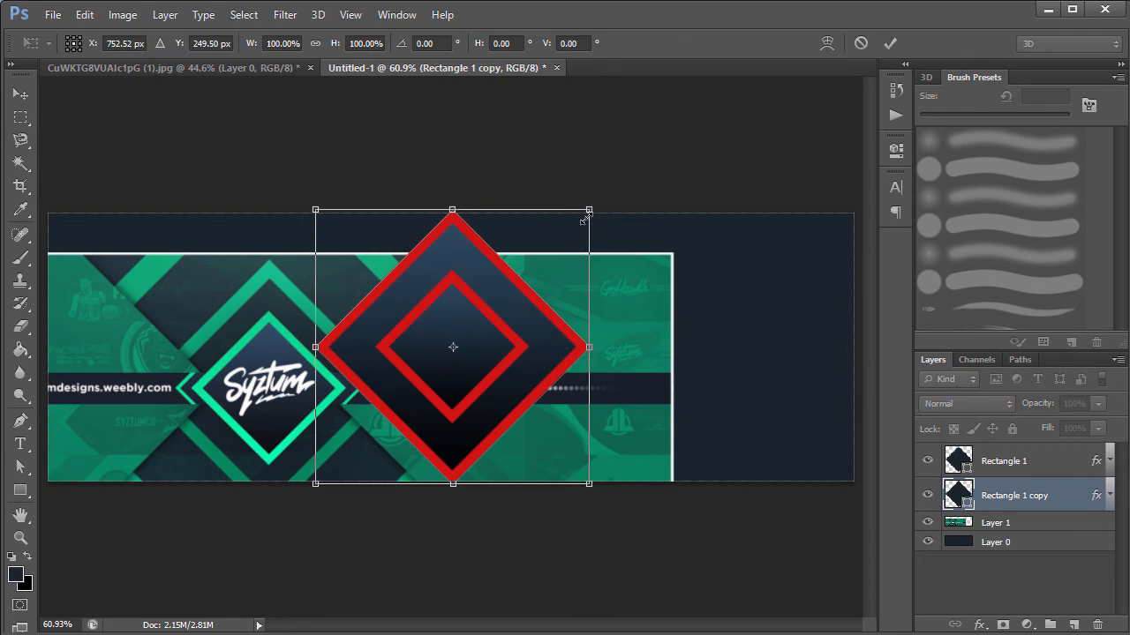
pyautogui.moveTo(589, 212); pyautogui.dragTo(579, 223)
pyautogui.press('Return')
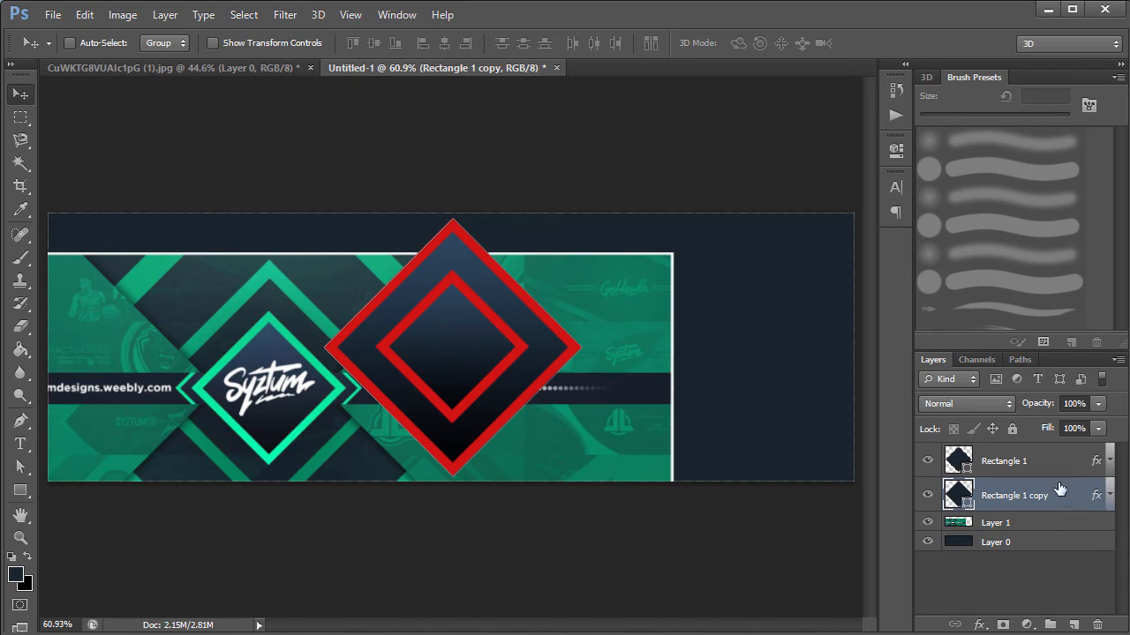
# Step: Set the large diamond copy's shape fill to no colour, keeping the layer's fill opacity at 100%
pyautogui.moveTo(1045, 429); pyautogui.dragTo(915, 429)
pyautogui.moveTo(1050, 431); pyautogui.dragTo(1103, 428)
pyautogui.click(23, 492)
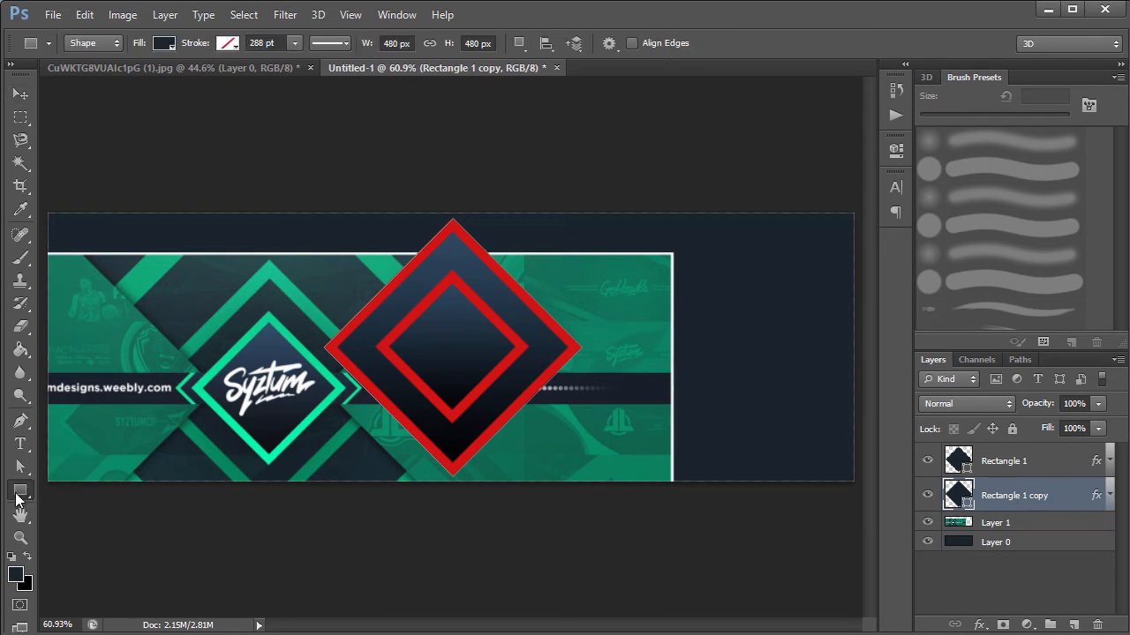
pyautogui.click(163, 42)
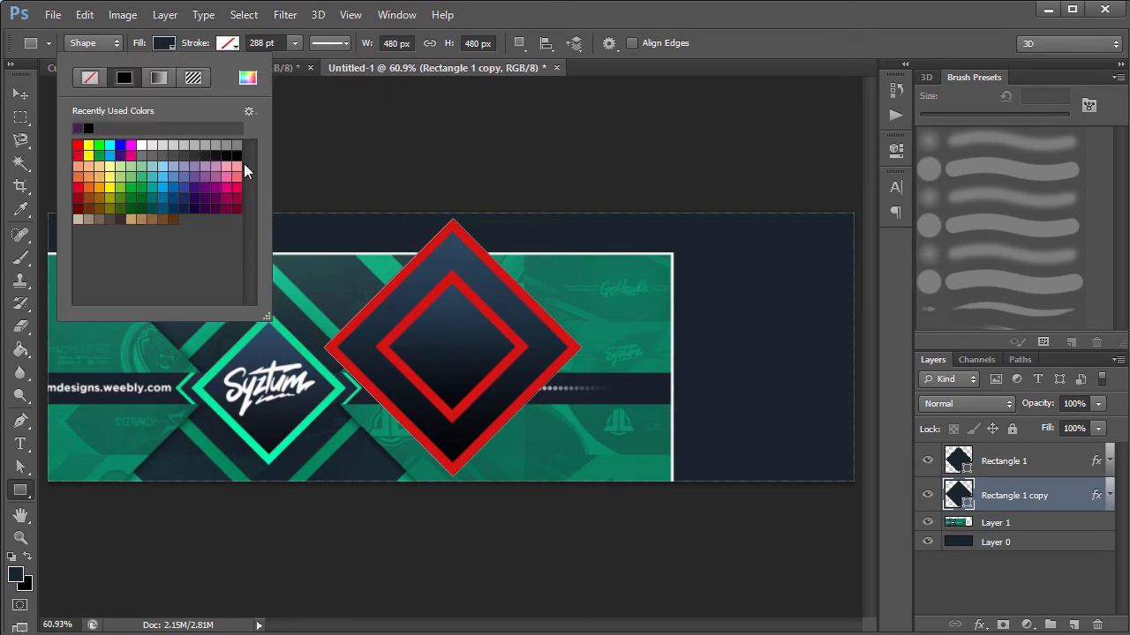
pyautogui.click(90, 78)
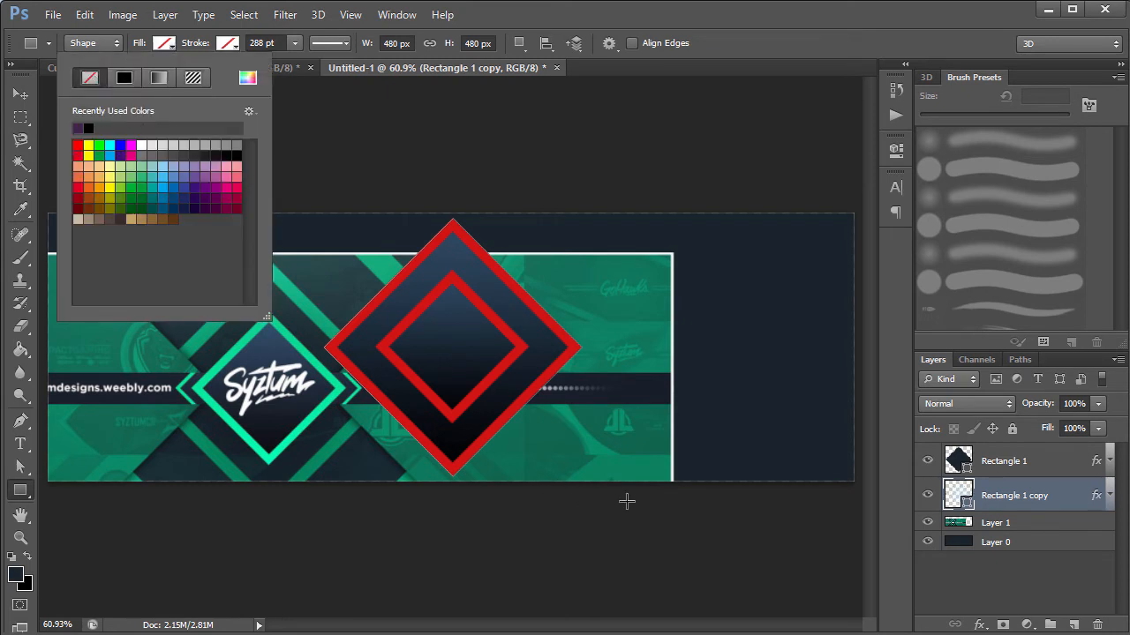
pyautogui.click(648, 547)
pyautogui.click(648, 547)
pyautogui.click(651, 270)
pyautogui.moveTo(644, 270); pyautogui.dragTo(694, 383)
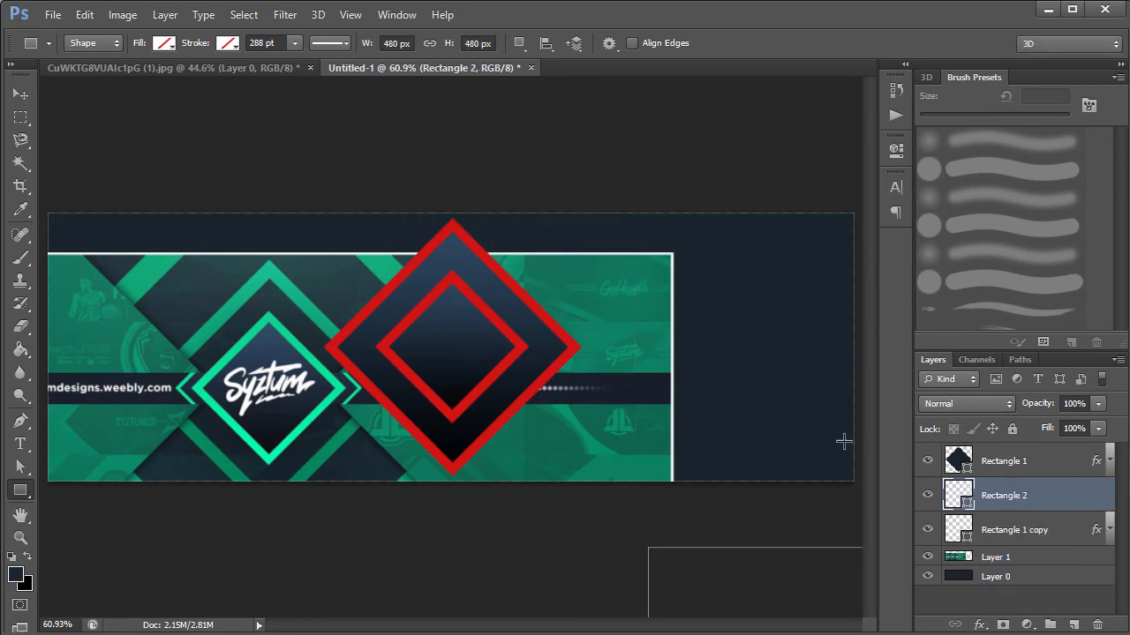
pyautogui.press('Delete')
pyautogui.press('Delete')
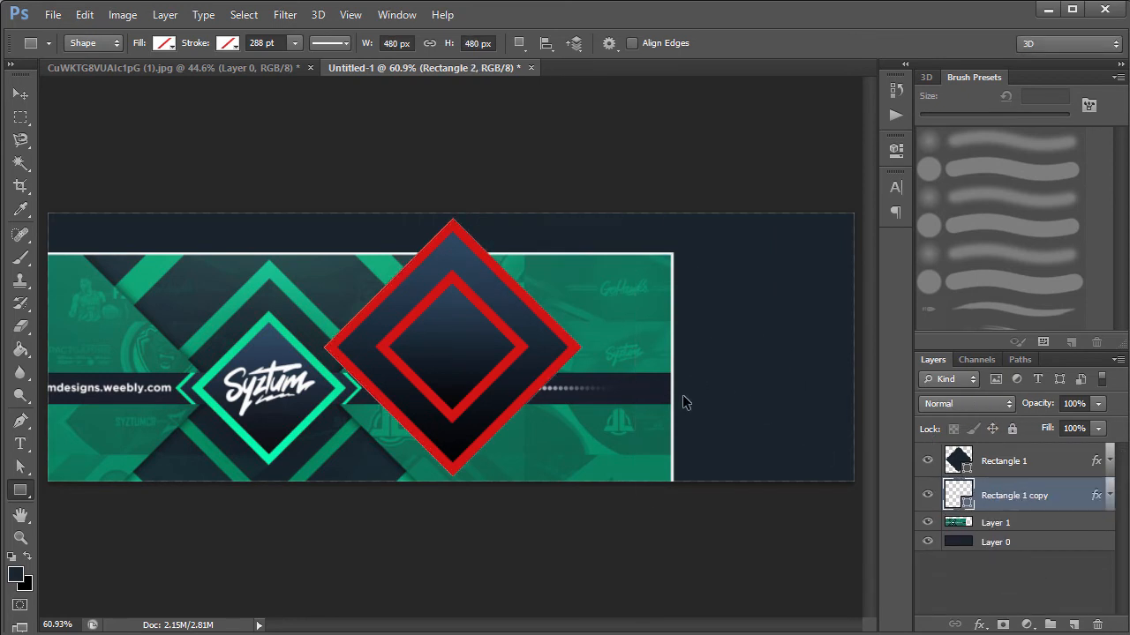
# Step: Turn off the Gradient Overlay in the large diamond copy's layer style, leaving only the stroke effect
pyautogui.doubleClick(1068, 504)
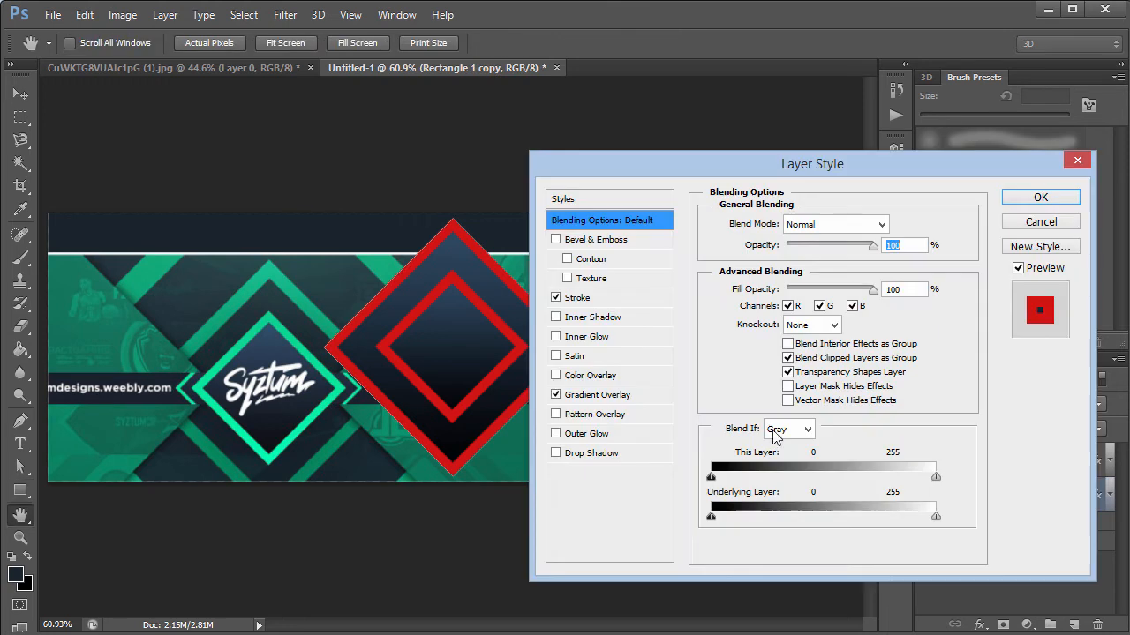
pyautogui.click(556, 395)
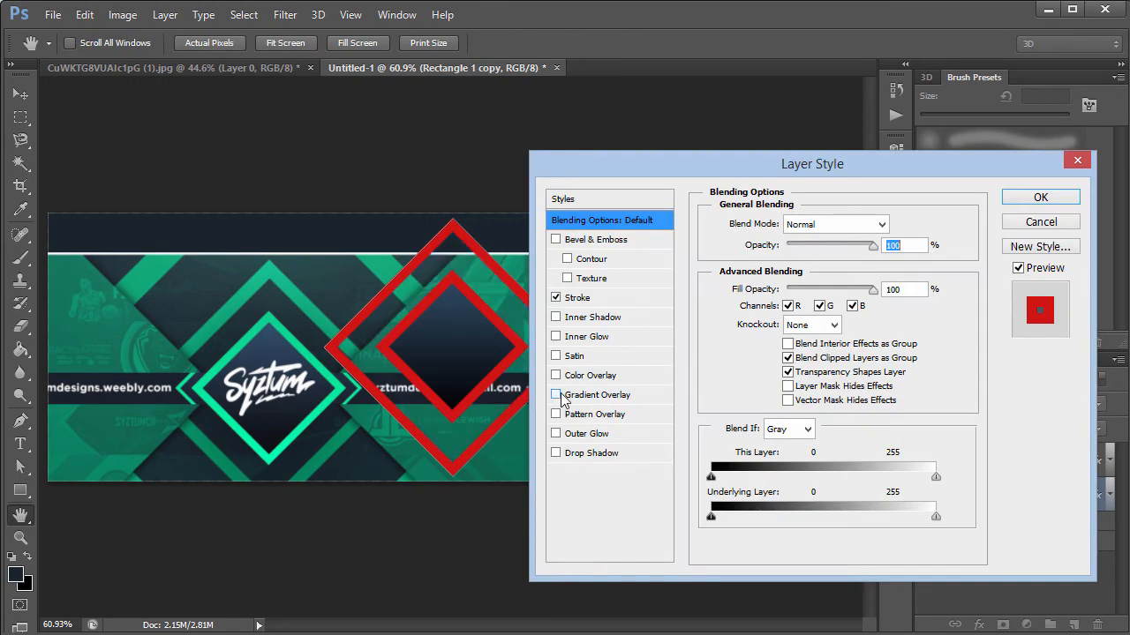
pyautogui.click(1038, 199)
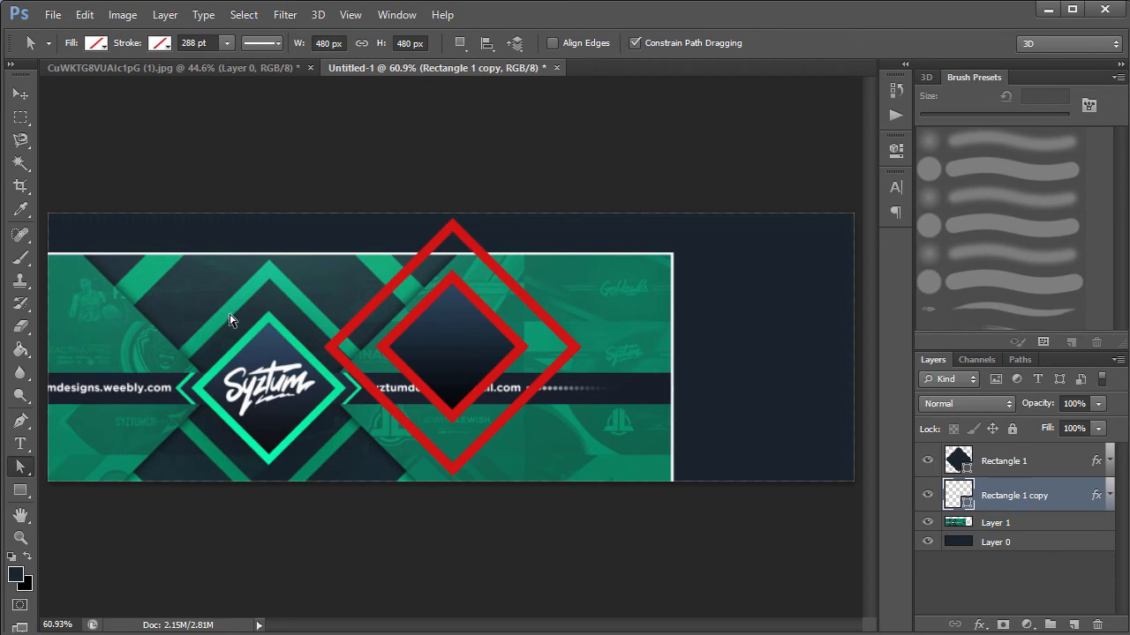
# Step: Colour the large diamond's stroke dark red #a11111 by sampling the reference's outer green diamond outline and shifting the hue to 0
pyautogui.doubleClick(1081, 500)
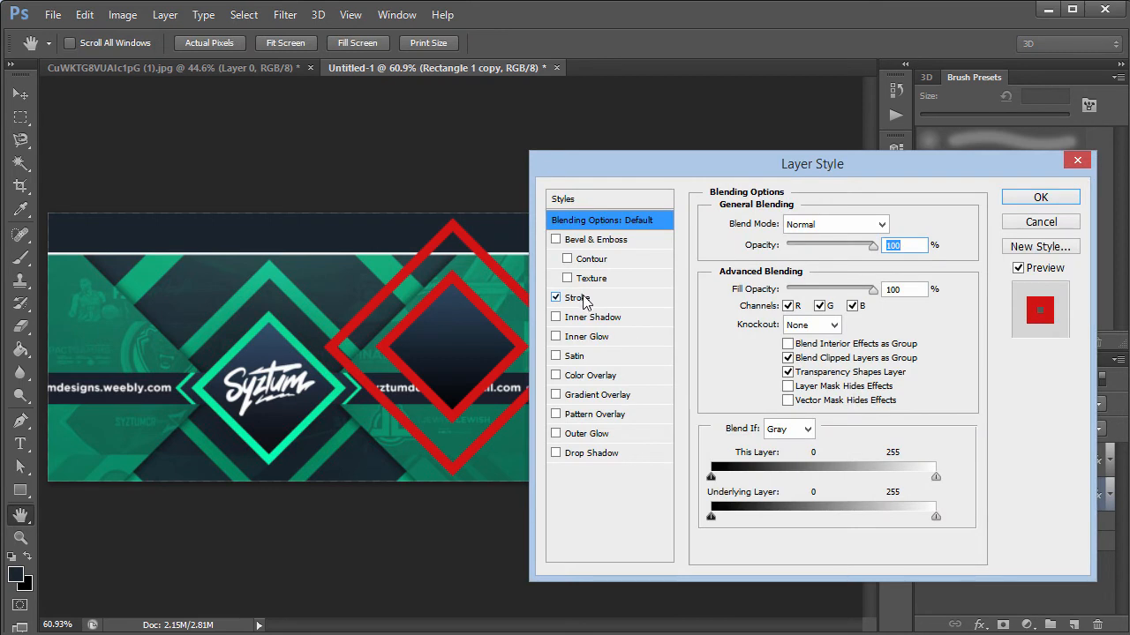
pyautogui.click(578, 298)
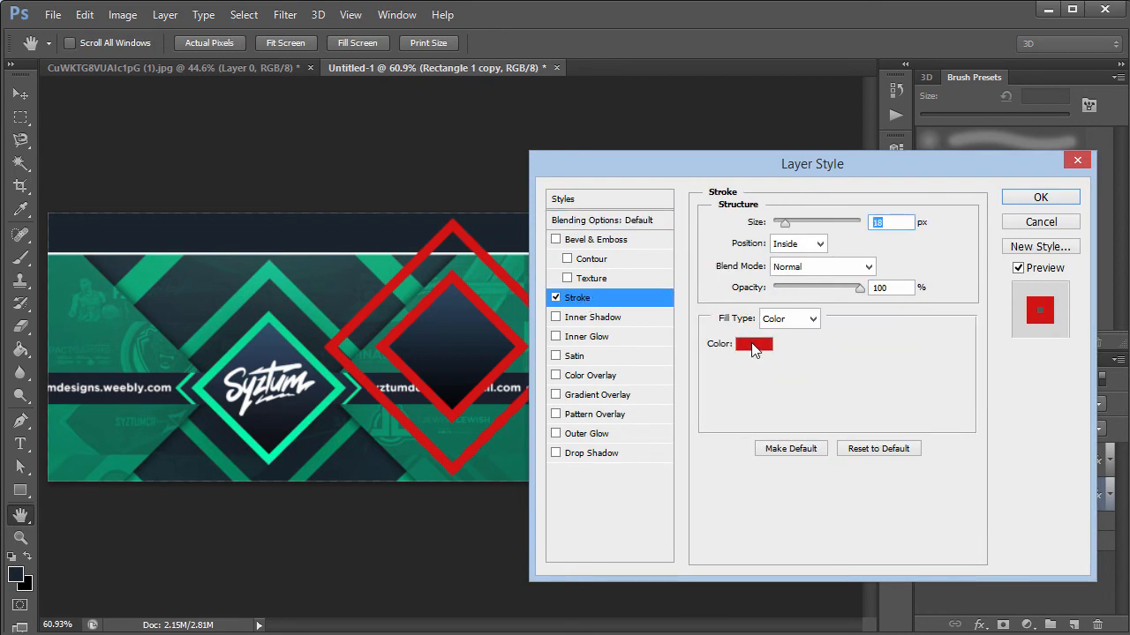
pyautogui.click(752, 345)
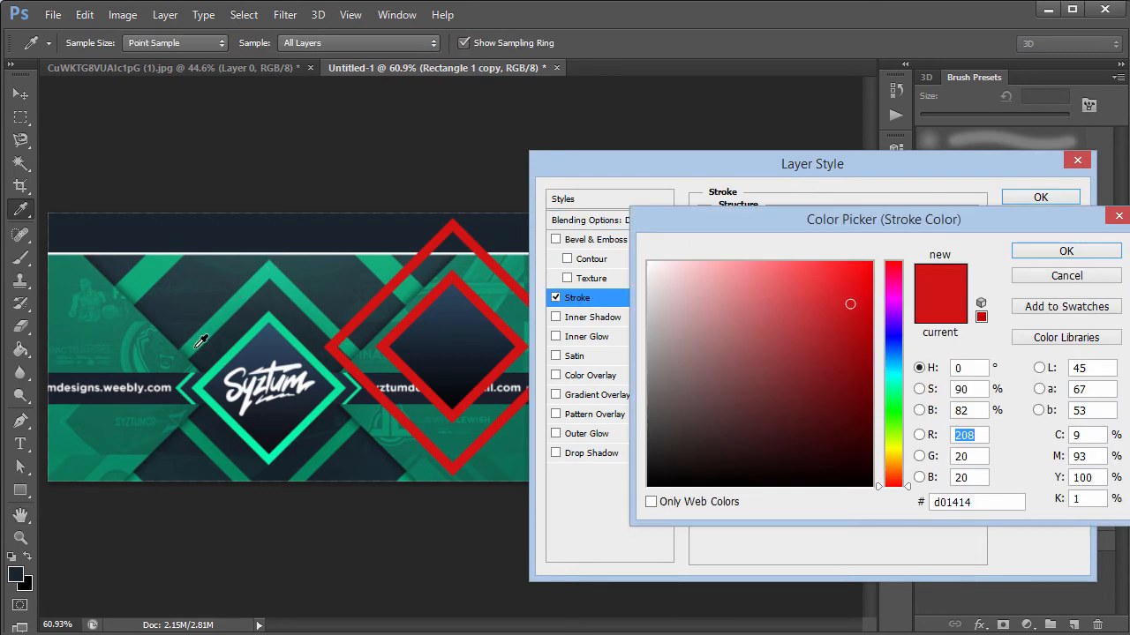
pyautogui.click(215, 324)
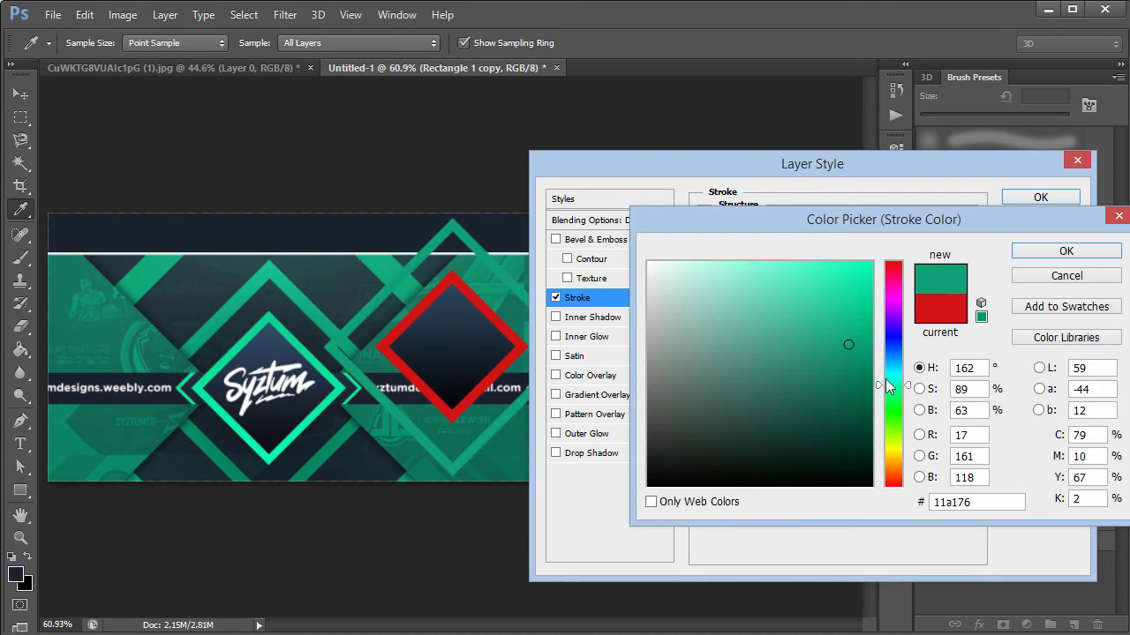
pyautogui.moveTo(908, 391); pyautogui.dragTo(921, 214)
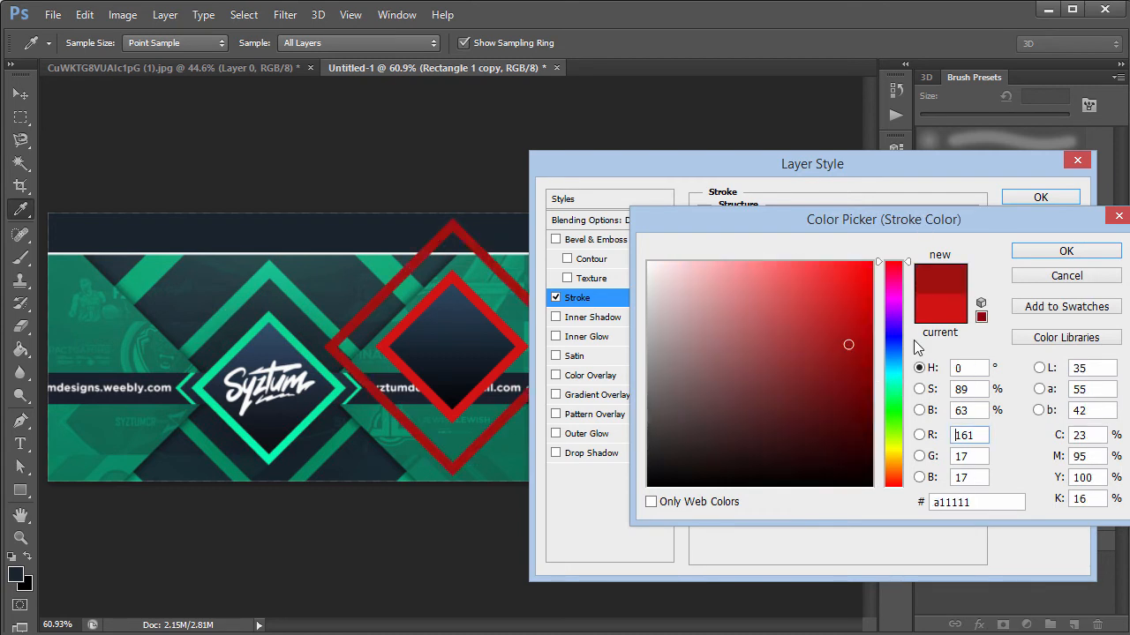
pyautogui.click(1065, 252)
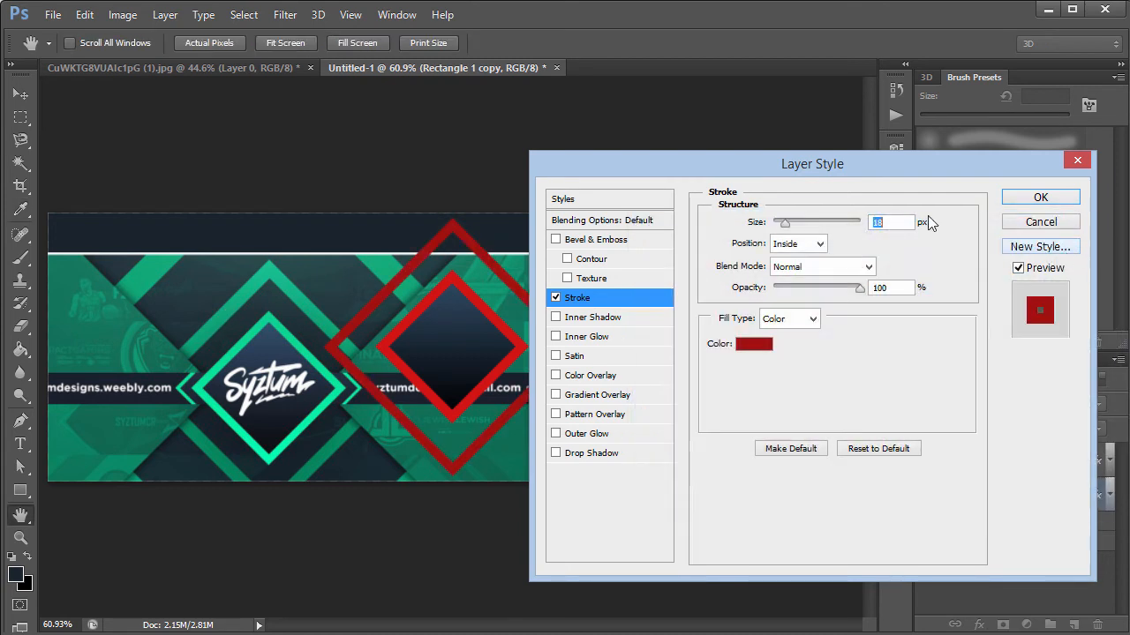
# Step: Set the large diamond's stroke size to 23 px and apply the layer style
pyautogui.write('25')
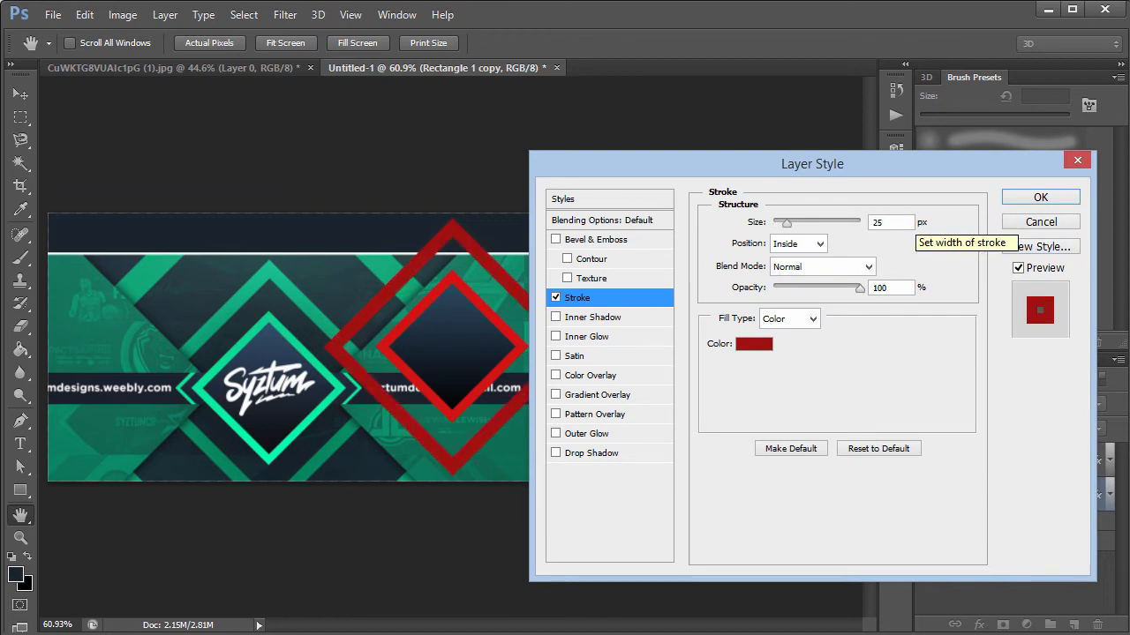
pyautogui.click(900, 222)
pyautogui.press('BackSpace')
pyautogui.write('3')
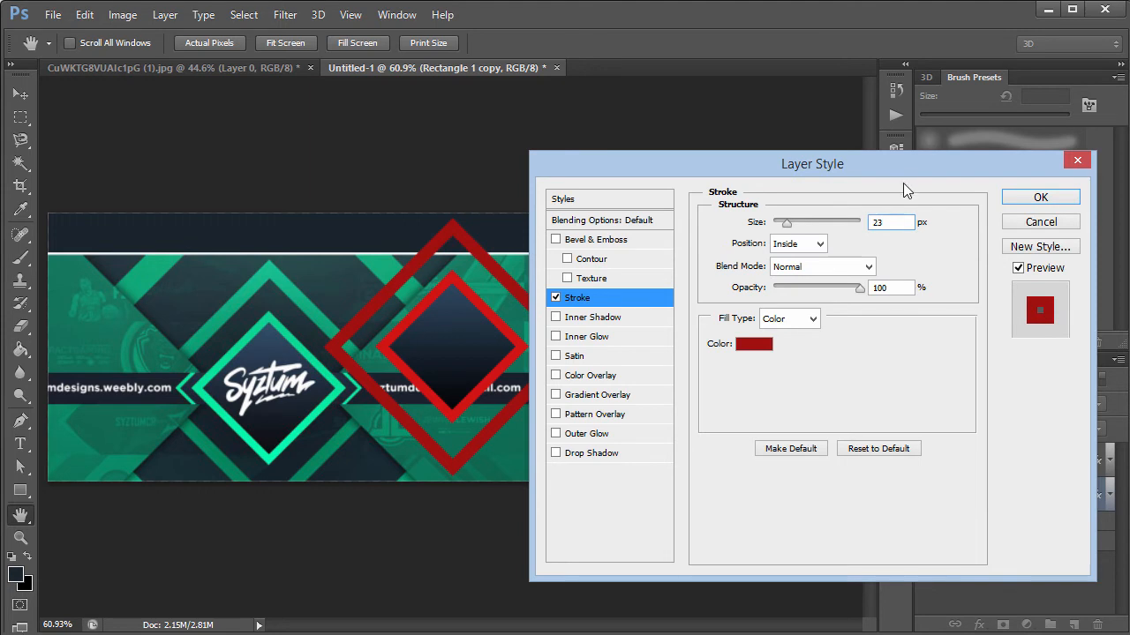
pyautogui.click(1034, 201)
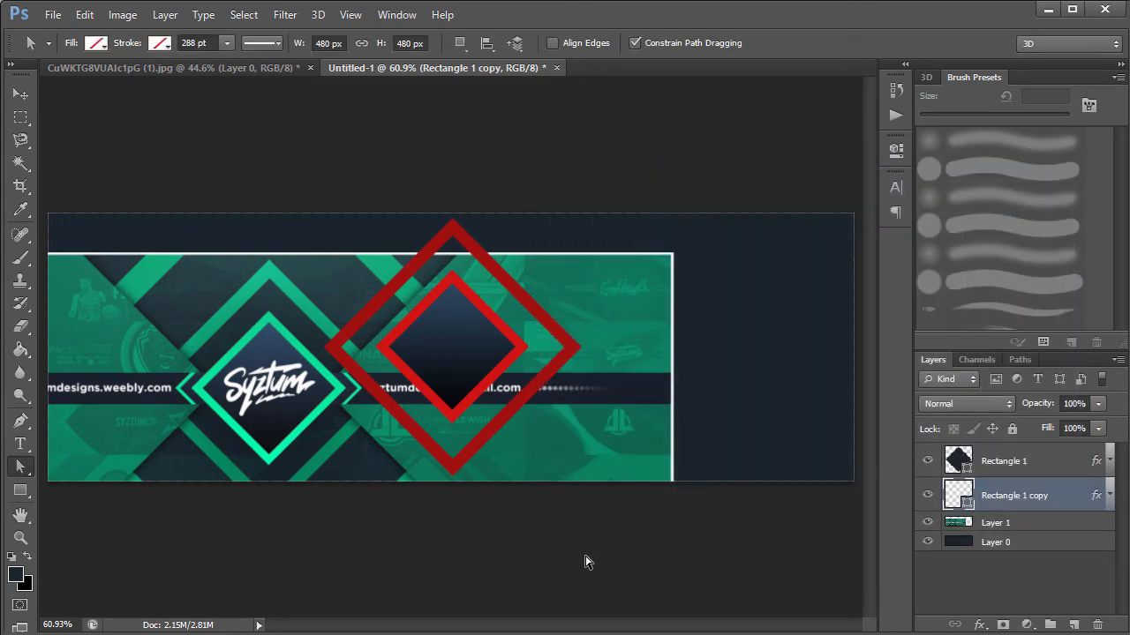
# Step: Brighten the large diamond's stroke colour to #b31212 and apply the layer style
pyautogui.doubleClick(1073, 498)
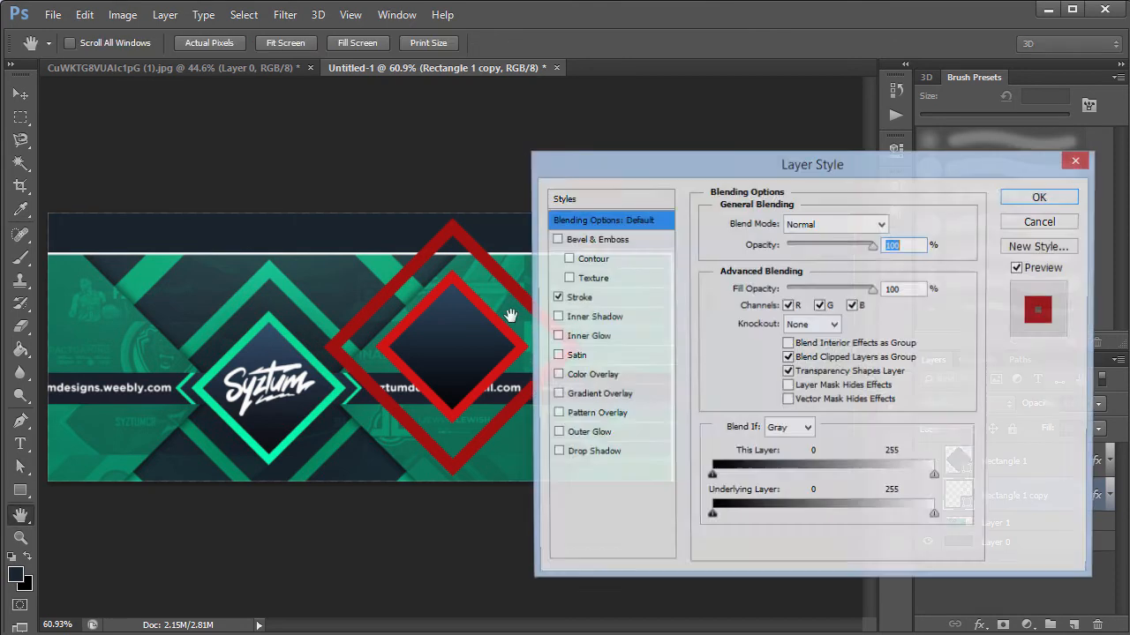
pyautogui.click(576, 300)
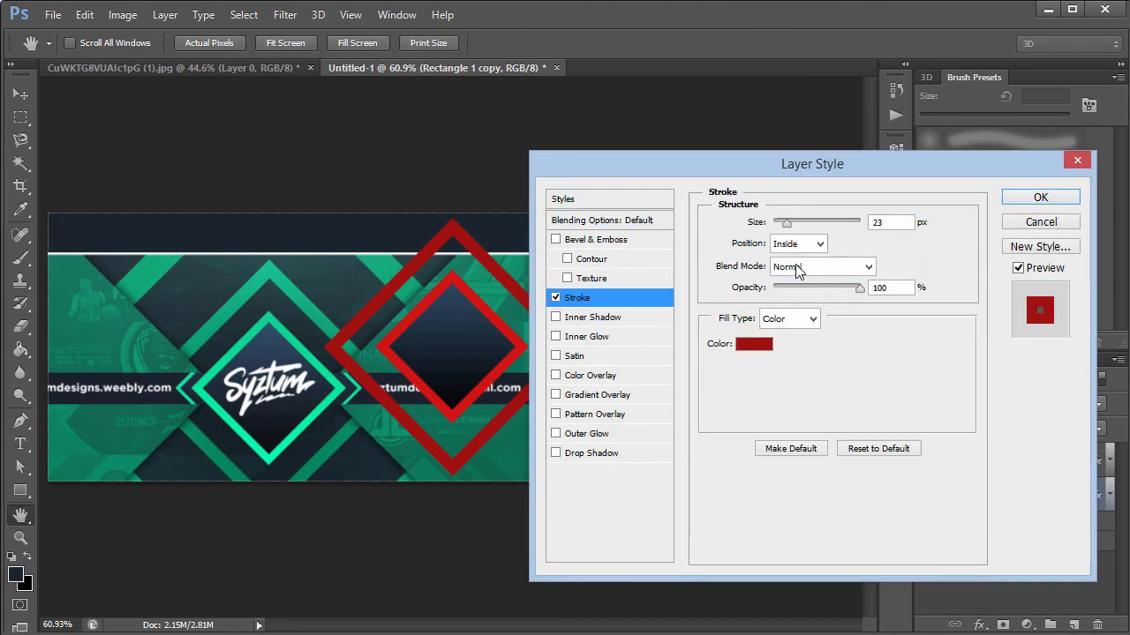
pyautogui.click(757, 346)
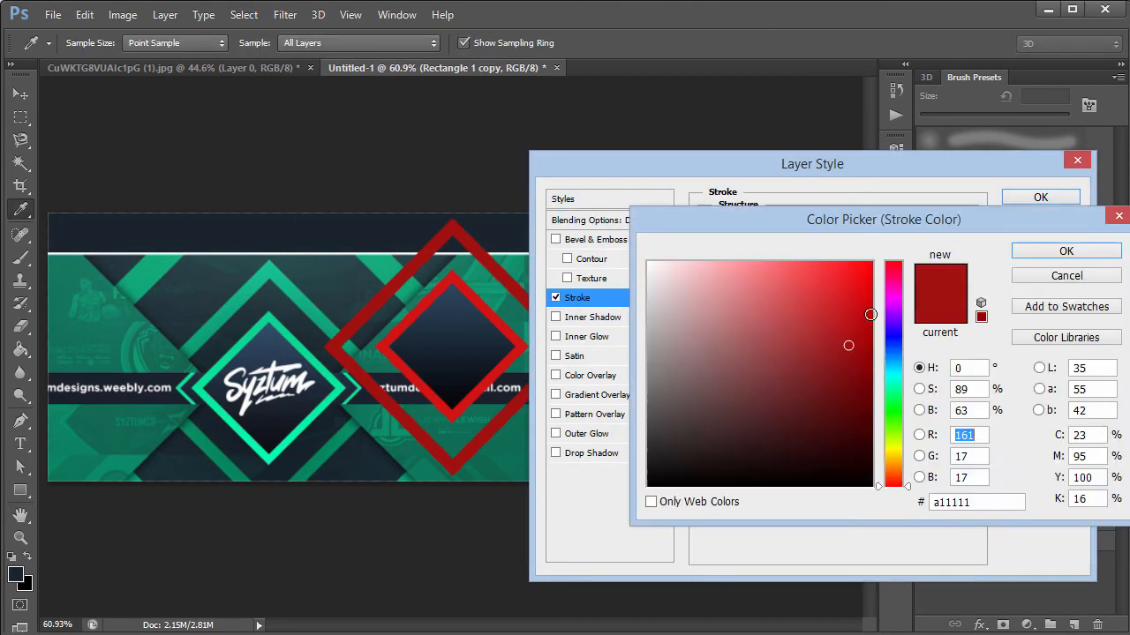
pyautogui.click(849, 338)
pyautogui.moveTo(849, 336); pyautogui.dragTo(849, 328)
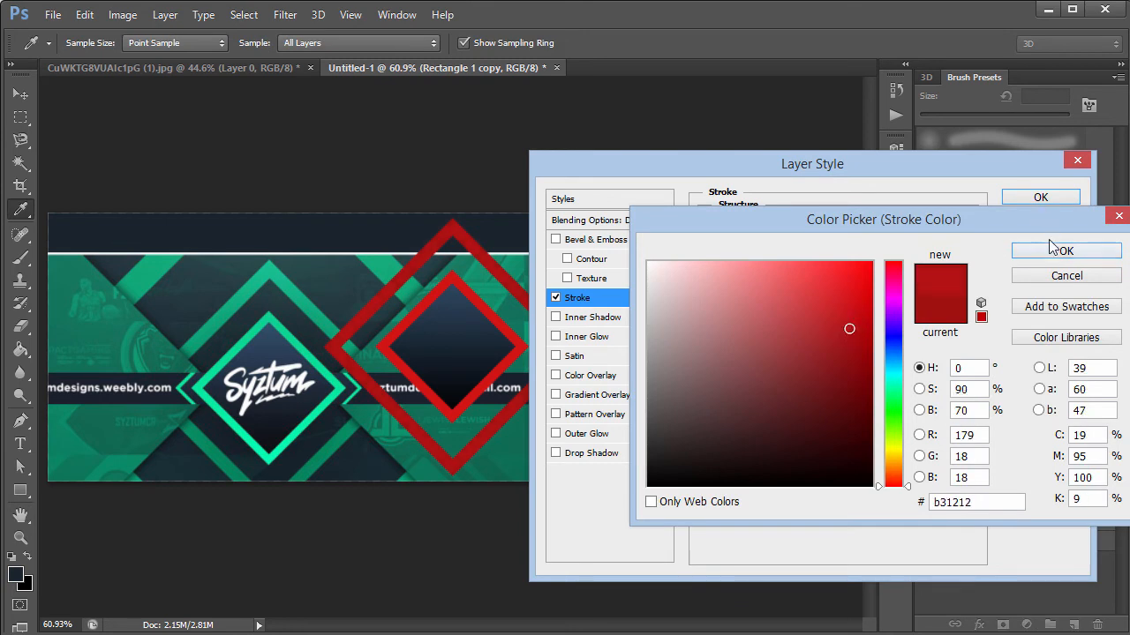
pyautogui.click(1056, 251)
pyautogui.click(1041, 198)
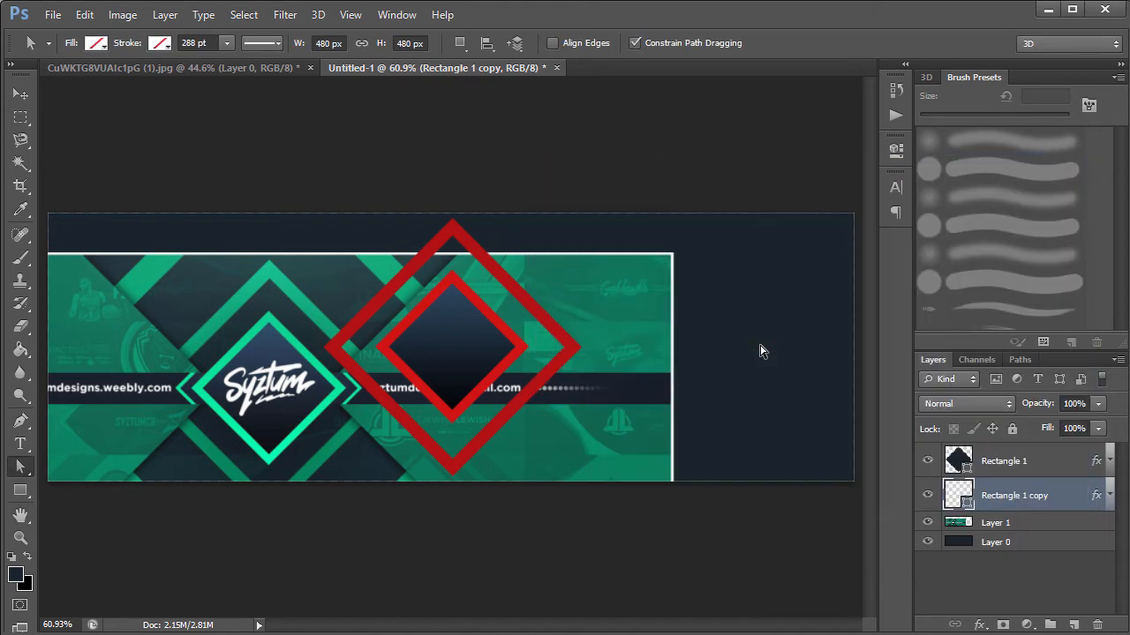
# Step: Duplicate the large diamond beneath the original in the layer stack and scale it from its centre to about 913 px wide
pyautogui.hotkey('ctrl', 'j')
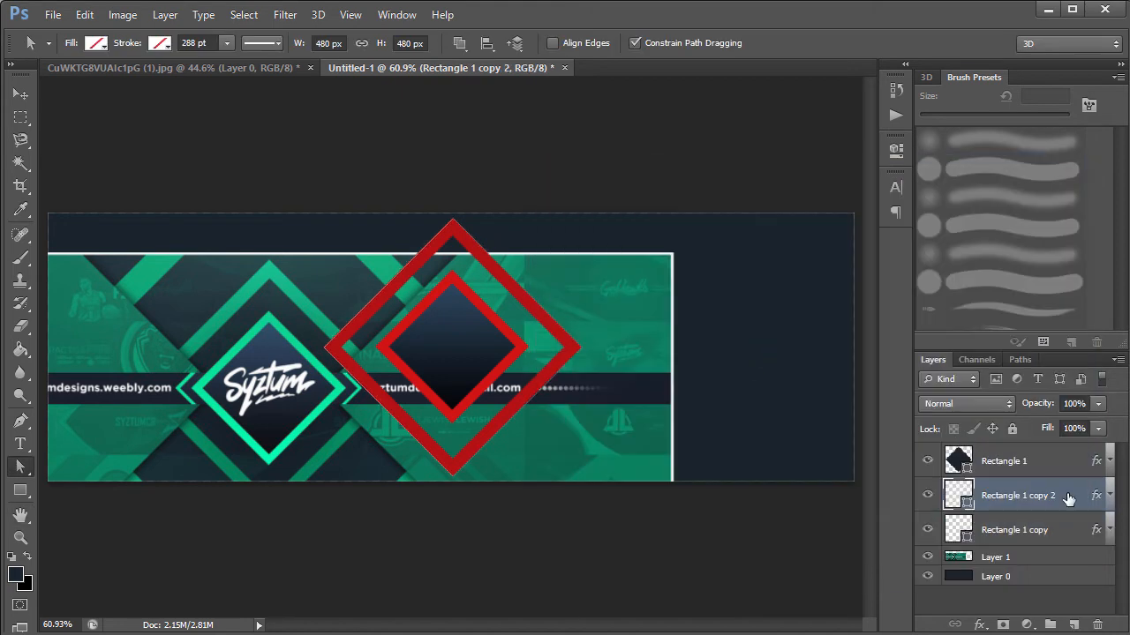
pyautogui.moveTo(1072, 502); pyautogui.dragTo(1069, 537)
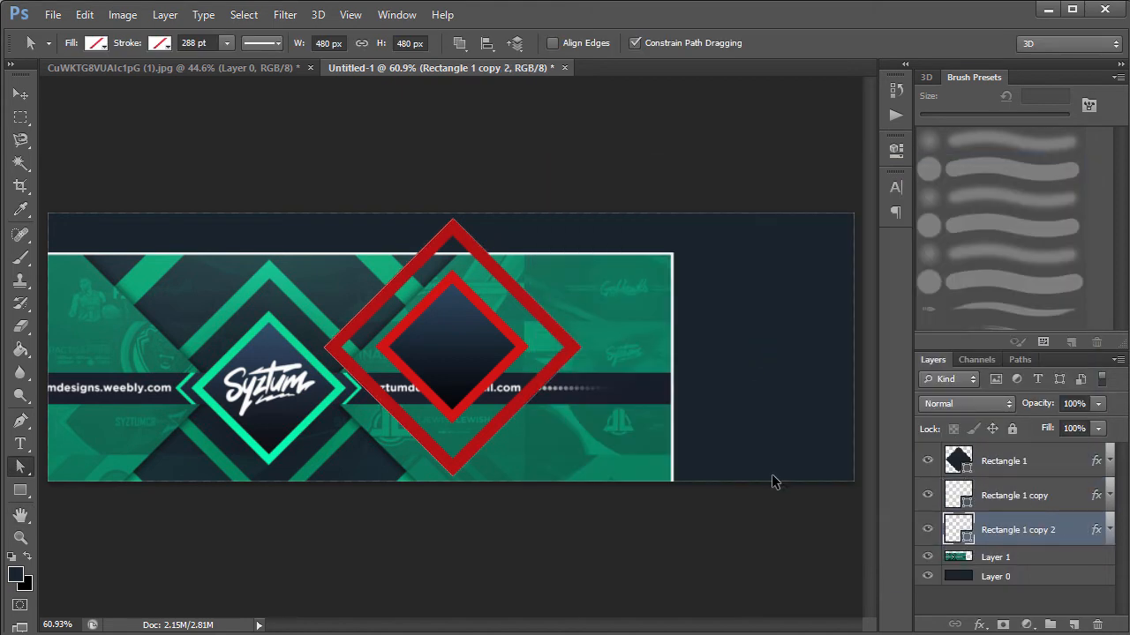
pyautogui.hotkey('ctrl', 't')
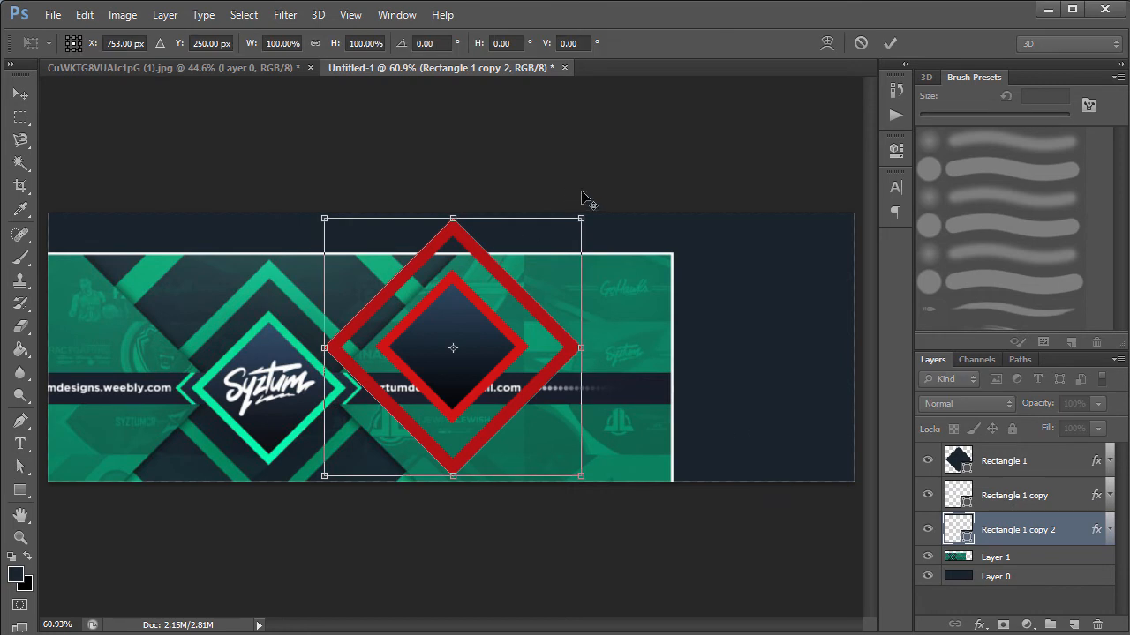
pyautogui.moveTo(581, 215); pyautogui.dragTo(733, 140)
pyautogui.press('Return')
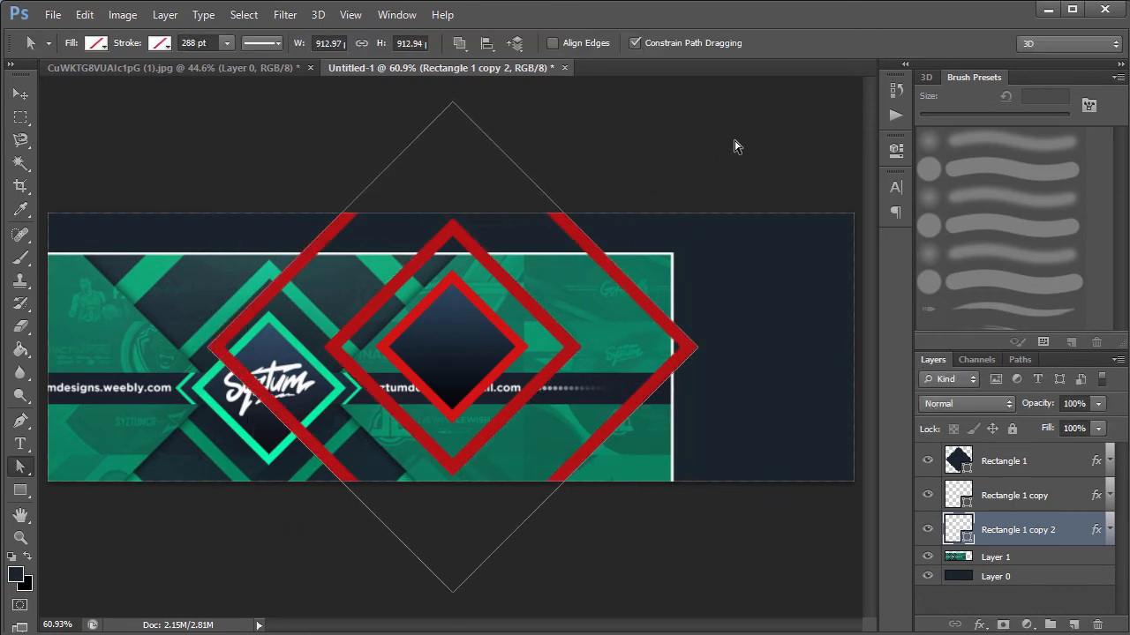
# Step: Align the green reference layer to the horizontal and vertical centres of the whole canvas, then deselect
pyautogui.click(1037, 559)
pyautogui.click(710, 345)
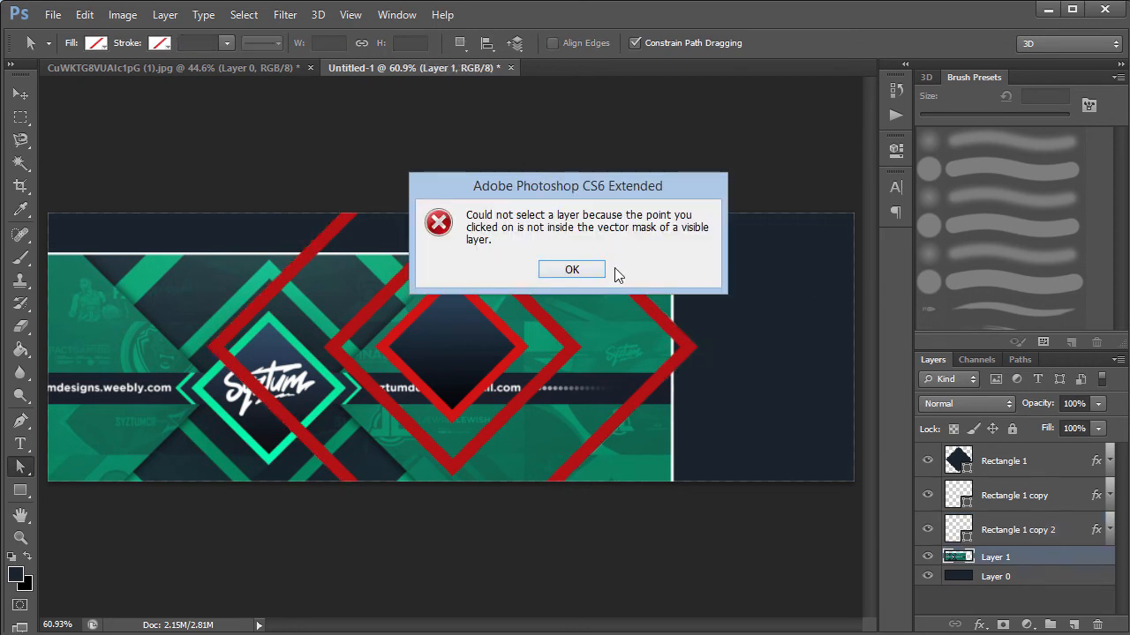
pyautogui.click(651, 271)
pyautogui.hotkey('ctrl', 'a')
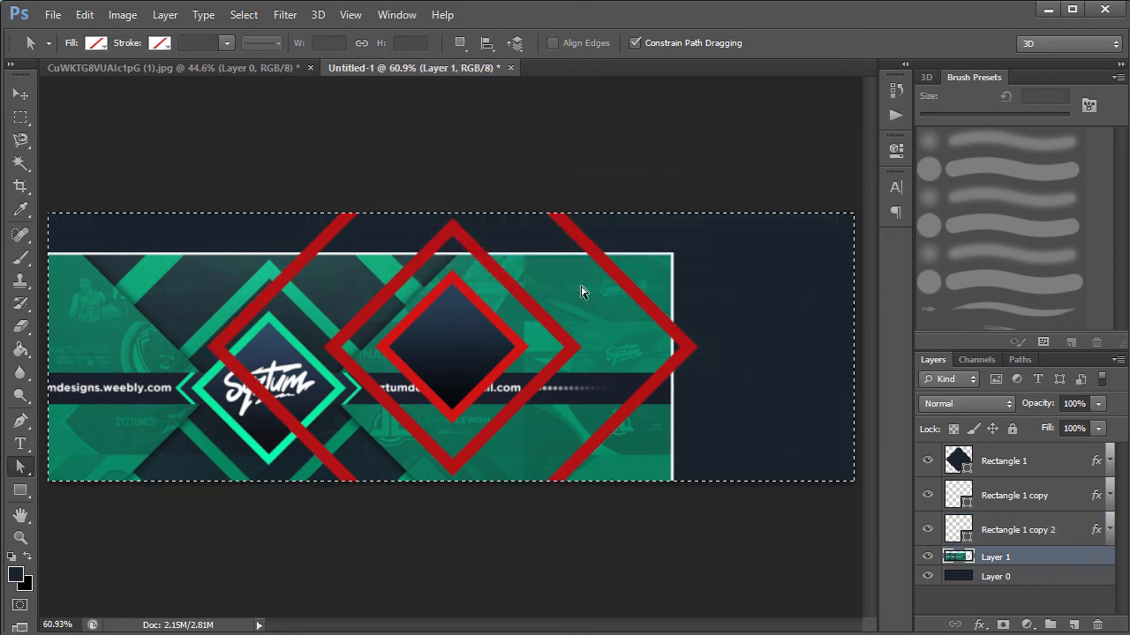
pyautogui.click(20, 117)
pyautogui.click(25, 88)
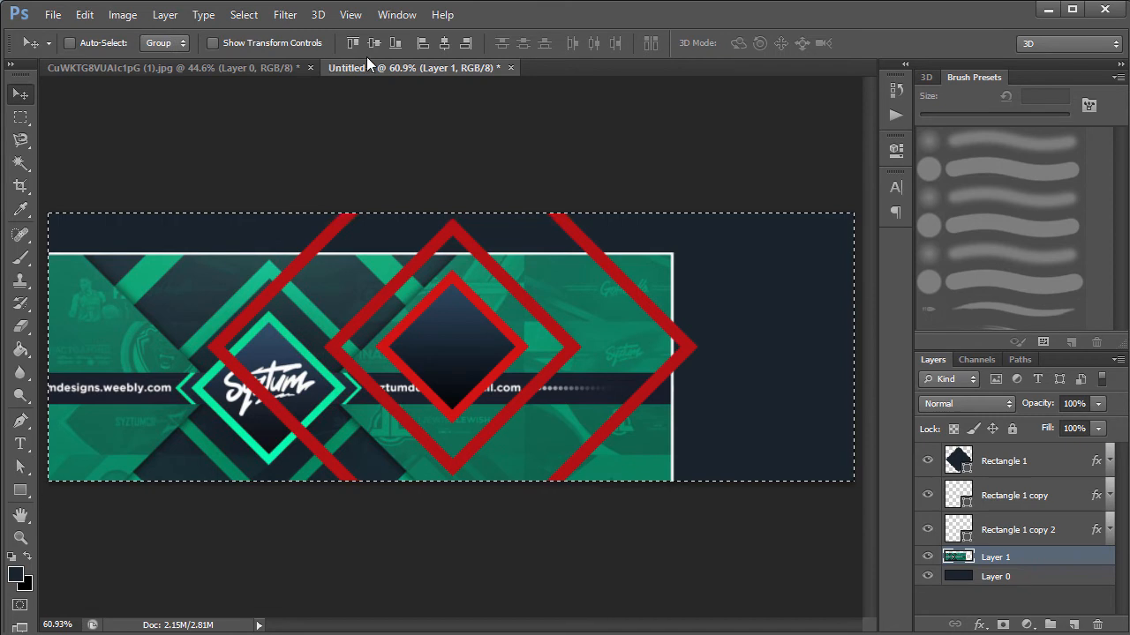
pyautogui.click(443, 44)
pyautogui.click(375, 44)
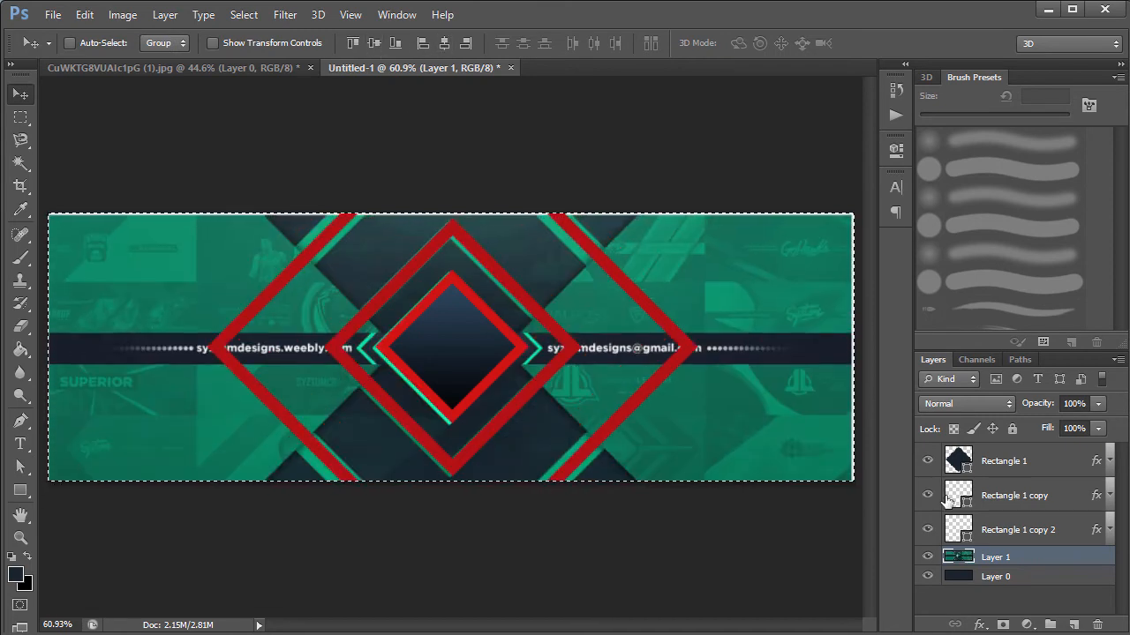
pyautogui.hotkey('ctrl', 'd')
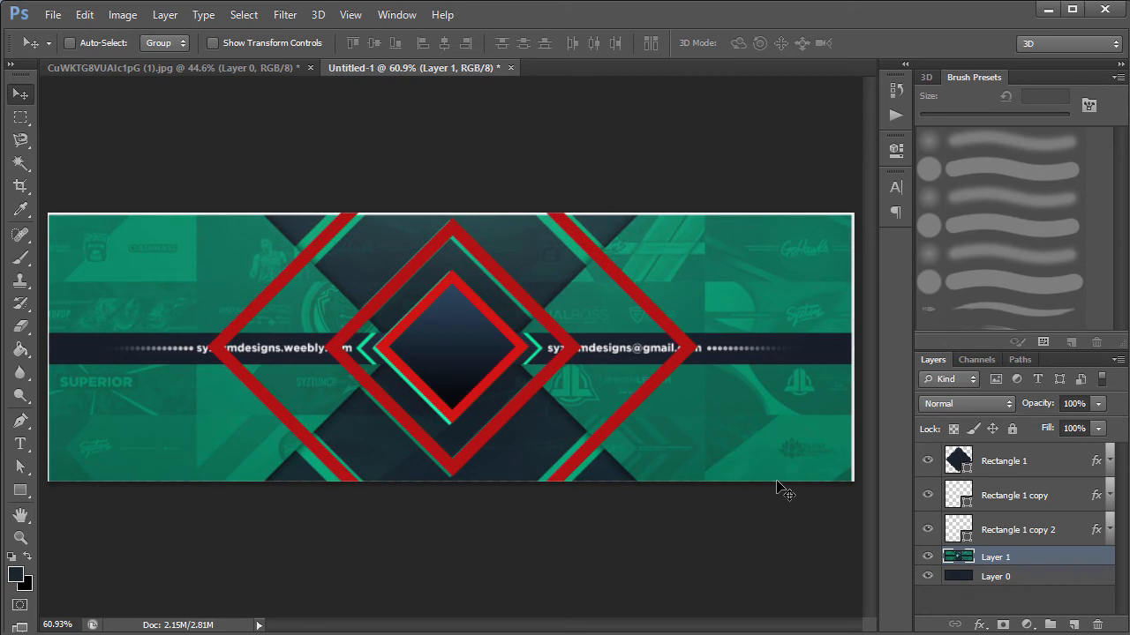
# Step: Set the outermost diamond's stroke size to 40 px and apply the layer style
pyautogui.doubleClick(1059, 526)
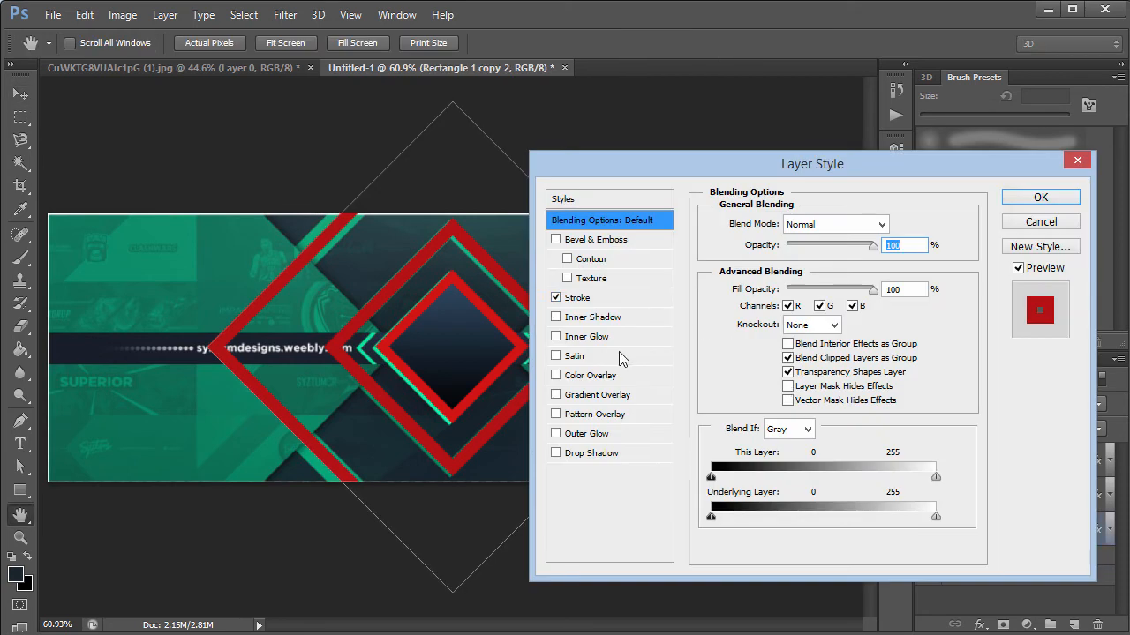
pyautogui.click(584, 299)
pyautogui.click(900, 223)
pyautogui.press('Up')
pyautogui.press('Up')
pyautogui.press('Up')
pyautogui.press('Up')
pyautogui.press('Up')
pyautogui.press('Up')
pyautogui.press('Up')
pyautogui.press('Up')
pyautogui.press('Up')
pyautogui.press('Up')
pyautogui.press('Up')
pyautogui.press('Up')
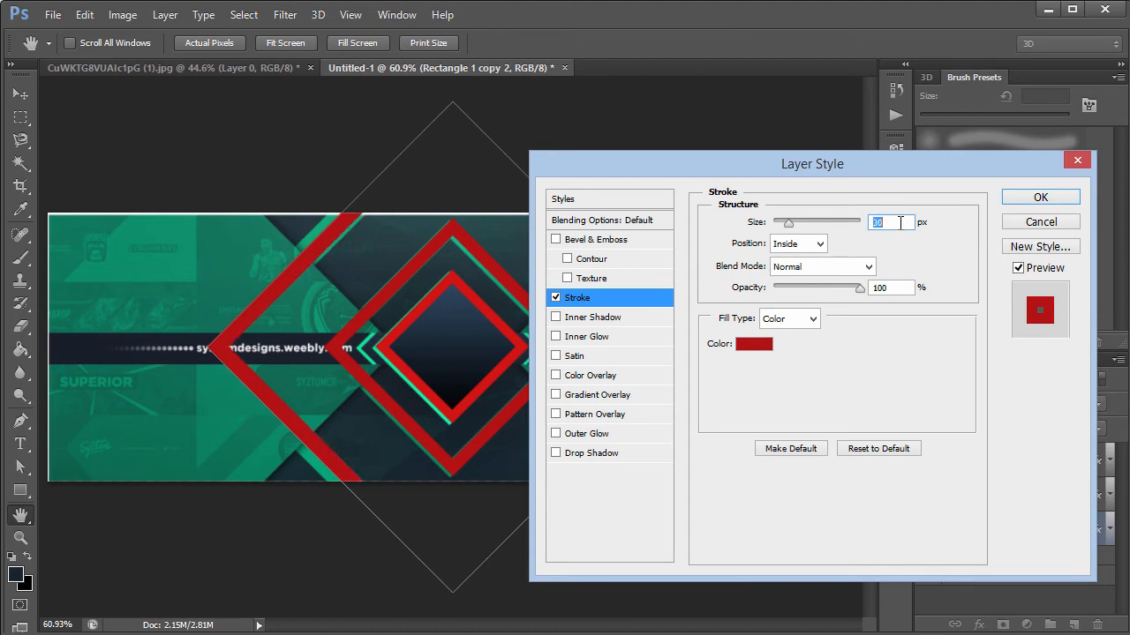
pyautogui.press('Up')
pyautogui.press('Up')
pyautogui.press('Up')
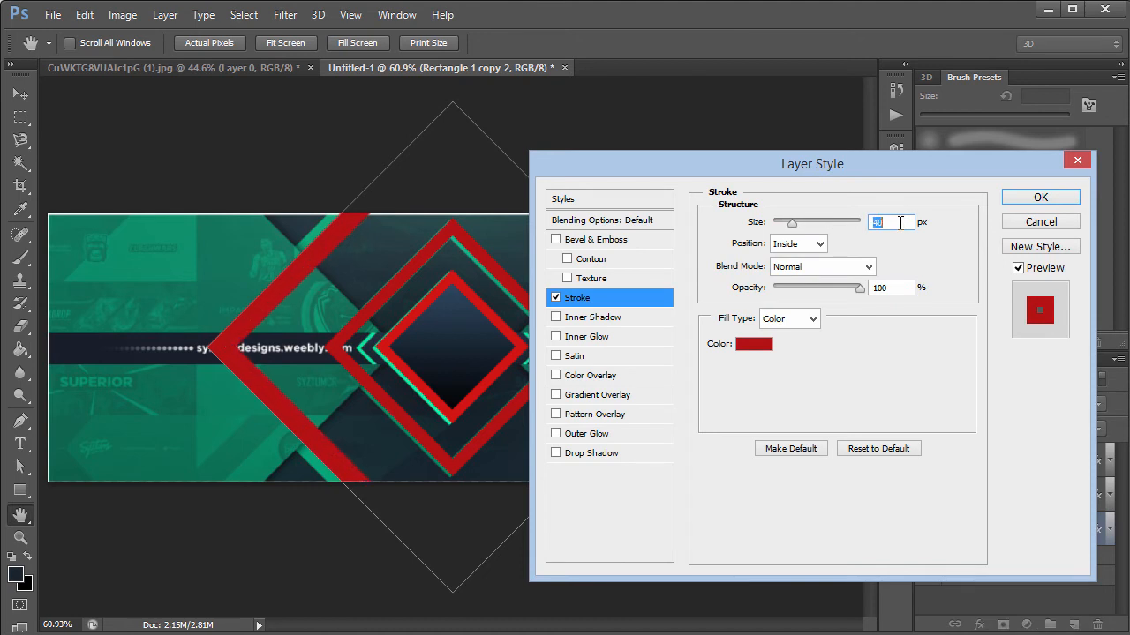
pyautogui.click(1055, 201)
# Step: Enlarge the outermost diamond slightly from its centre to about 926 px wide, matching the reference
pyautogui.press('v')
pyautogui.hotkey('ctrl', 't')
pyautogui.moveTo(699, 103)
pyautogui.mouseDown()
pyautogui.moveTo(712, 91)
pyautogui.moveTo(705, 103)
pyautogui.mouseUp()
pyautogui.press('Return')
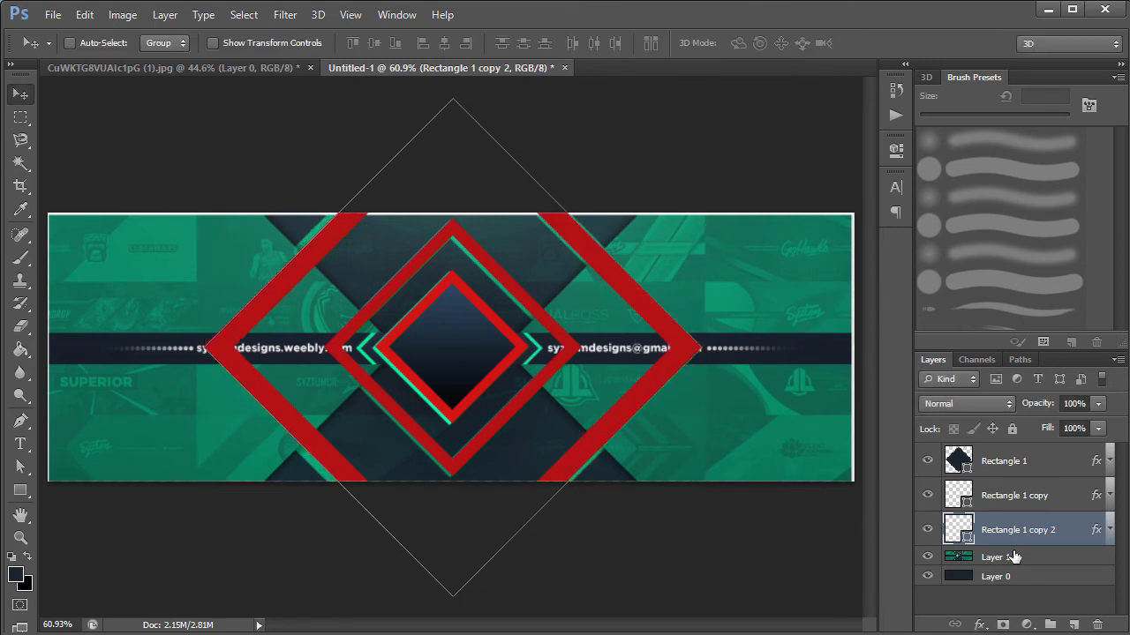
# Step: Shift the green reference layer left to expose its centre diamond, and recolour the small diamond's stroke to #cf2727
pyautogui.keyDown('ctrl'); pyautogui.click(777, 441); pyautogui.keyUp('ctrl')
pyautogui.moveTo(777, 441); pyautogui.dragTo(625, 440)
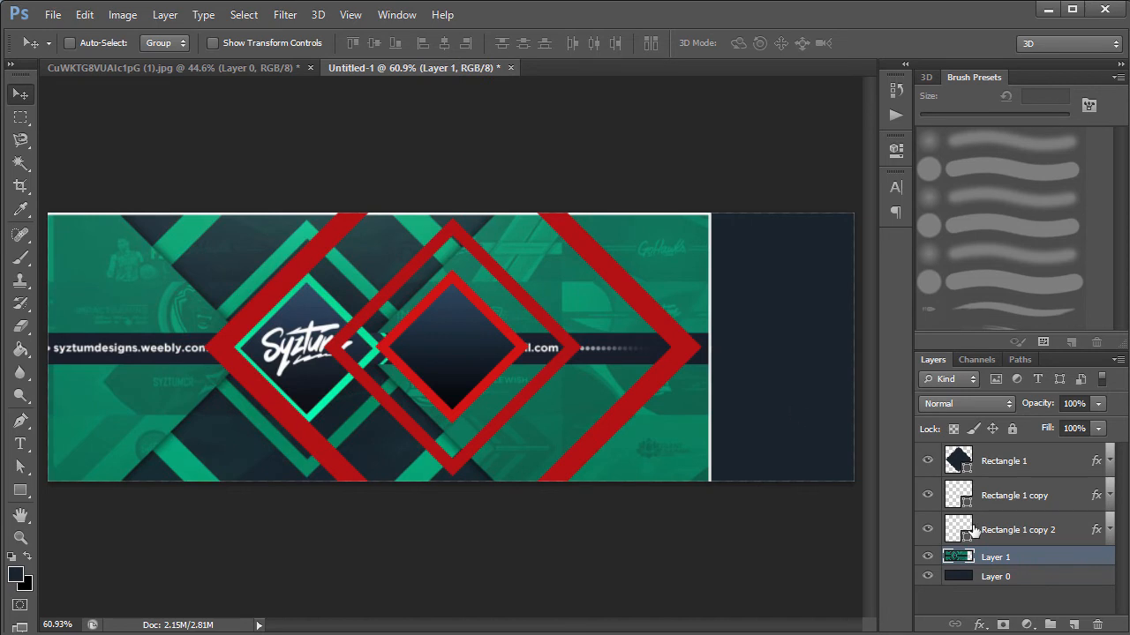
pyautogui.click(1039, 478)
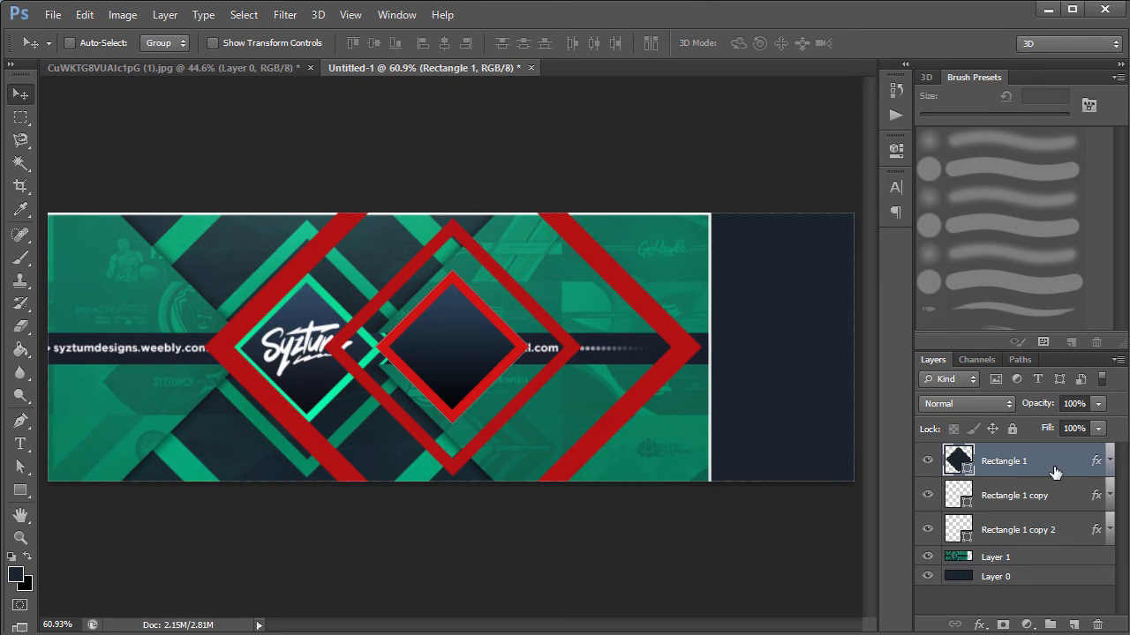
pyautogui.doubleClick(1055, 473)
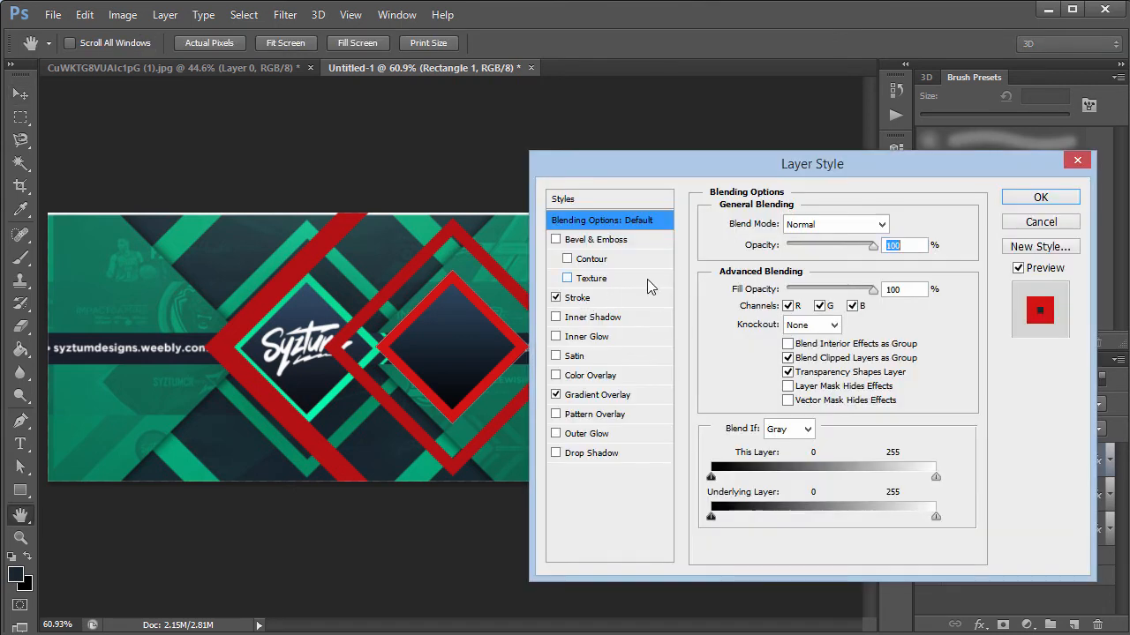
pyautogui.click(579, 298)
pyautogui.click(752, 345)
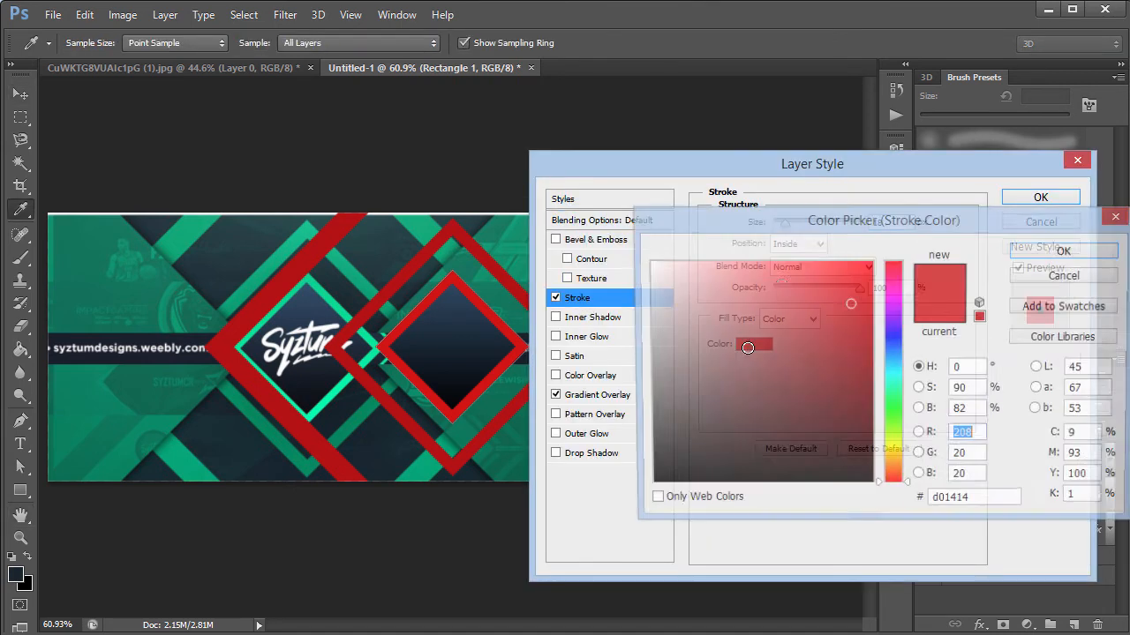
pyautogui.moveTo(832, 304)
pyautogui.mouseDown()
pyautogui.moveTo(814, 304)
pyautogui.moveTo(830, 303)
pyautogui.mouseUp()
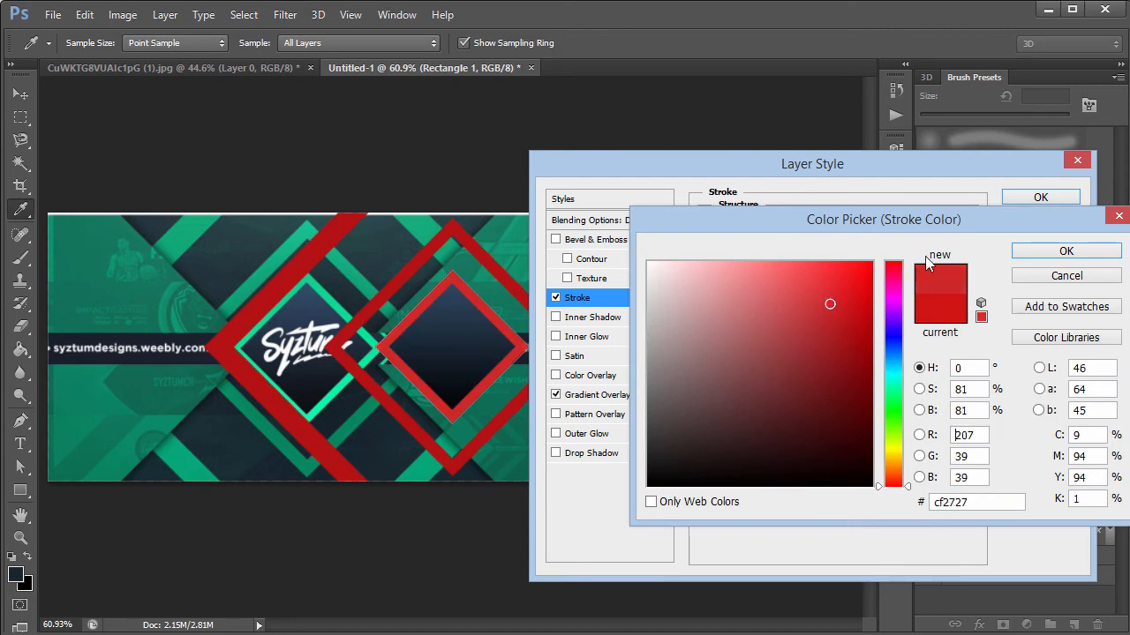
pyautogui.click(1021, 254)
pyautogui.click(1029, 199)
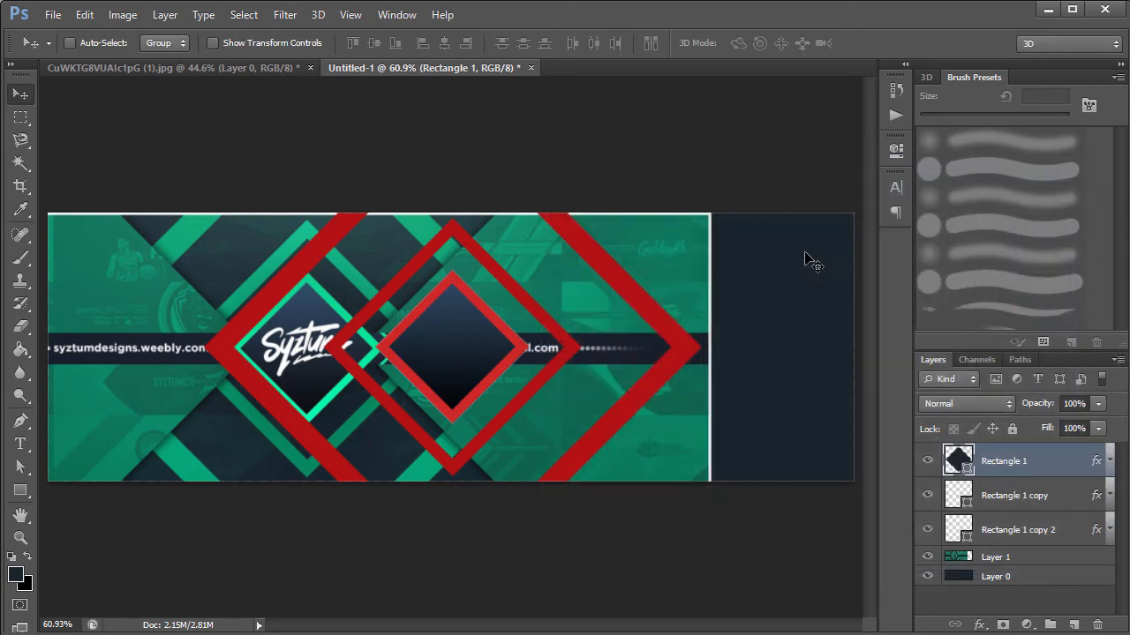
# Step: Hide and reshow the green reference layer to check the three red diamonds against the plain background
pyautogui.click(927, 558)
pyautogui.click(927, 558)
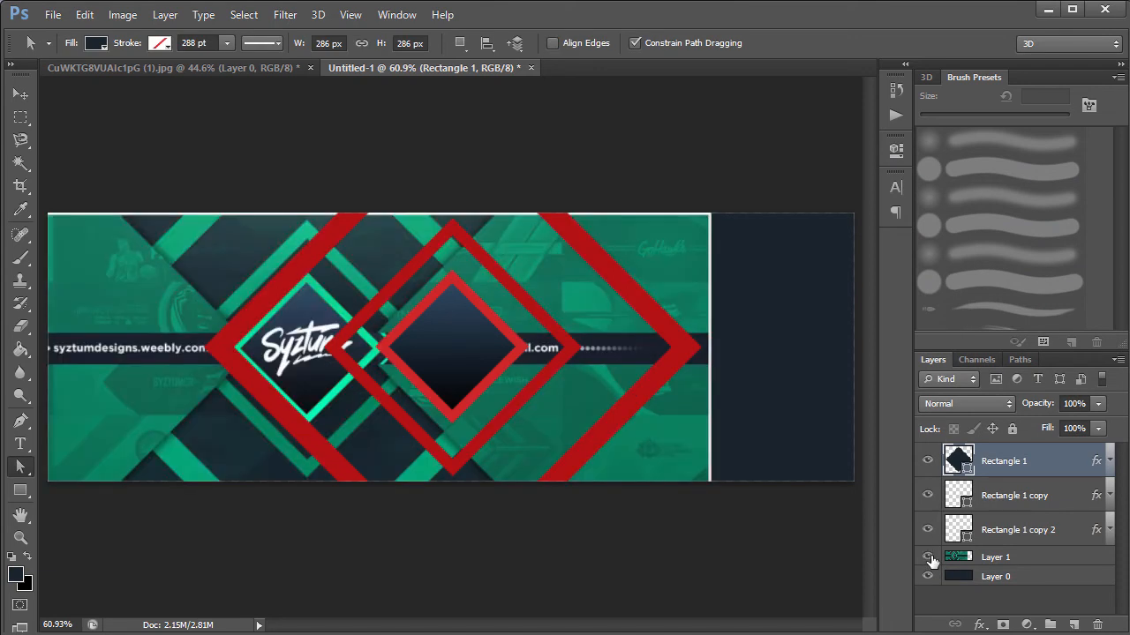
pyautogui.click(929, 559)
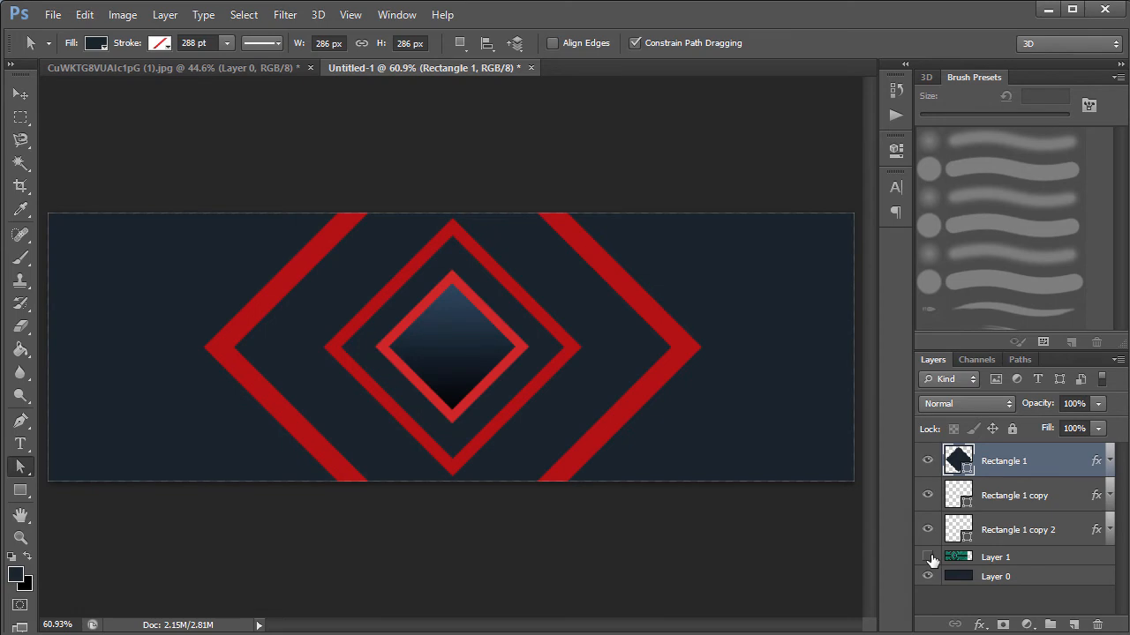
pyautogui.click(927, 557)
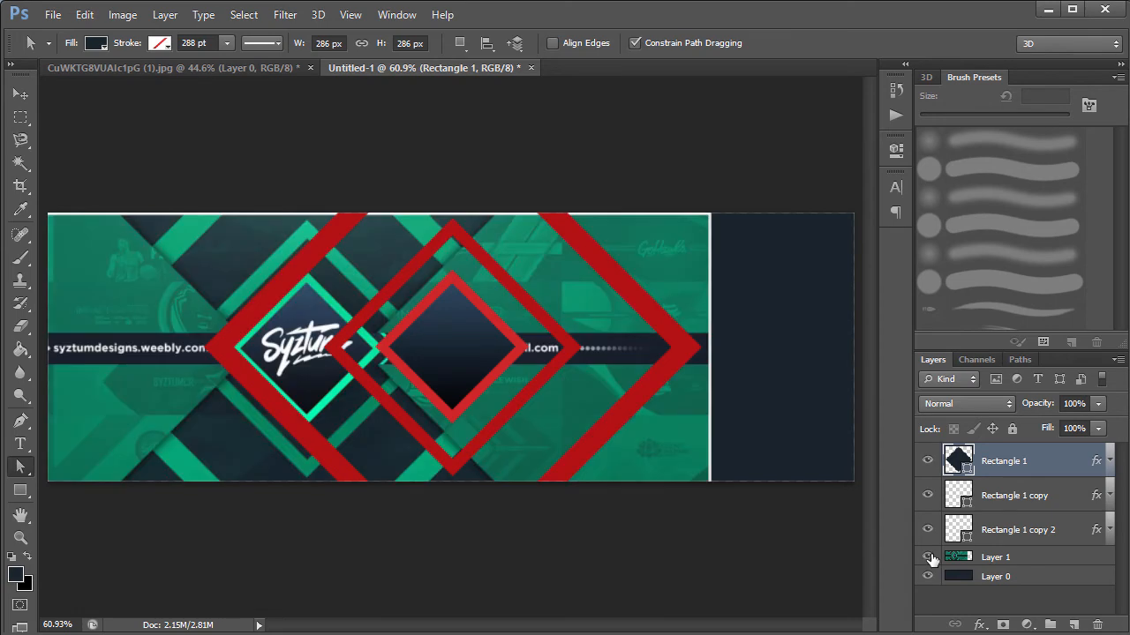
# Step: Move the green reference layer to the top of the layer stack, above all the diamonds
pyautogui.click(697, 433)
pyautogui.click(578, 269)
pyautogui.moveTo(1024, 561); pyautogui.dragTo(970, 452)
pyautogui.click(595, 394)
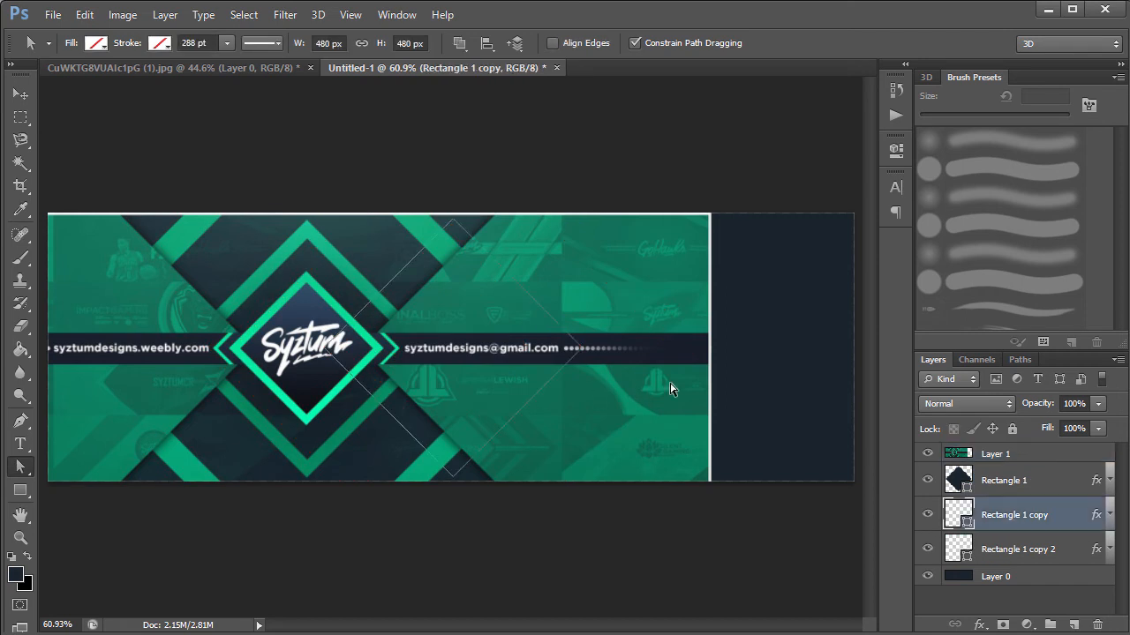
pyautogui.click(1031, 460)
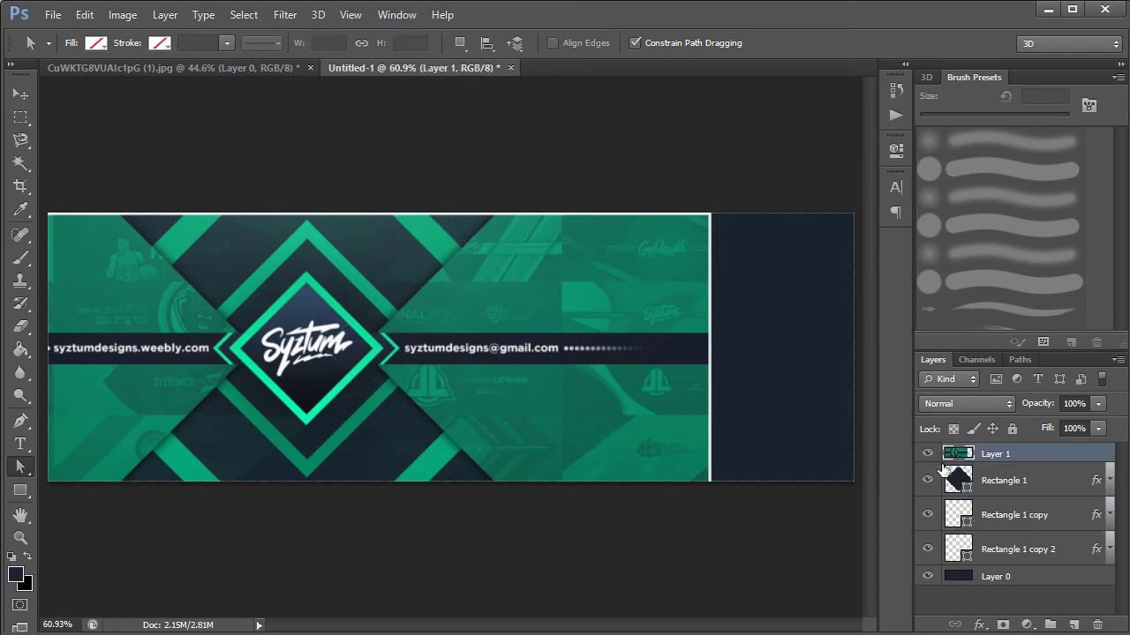
pyautogui.click(926, 454)
pyautogui.click(927, 454)
pyautogui.click(644, 368)
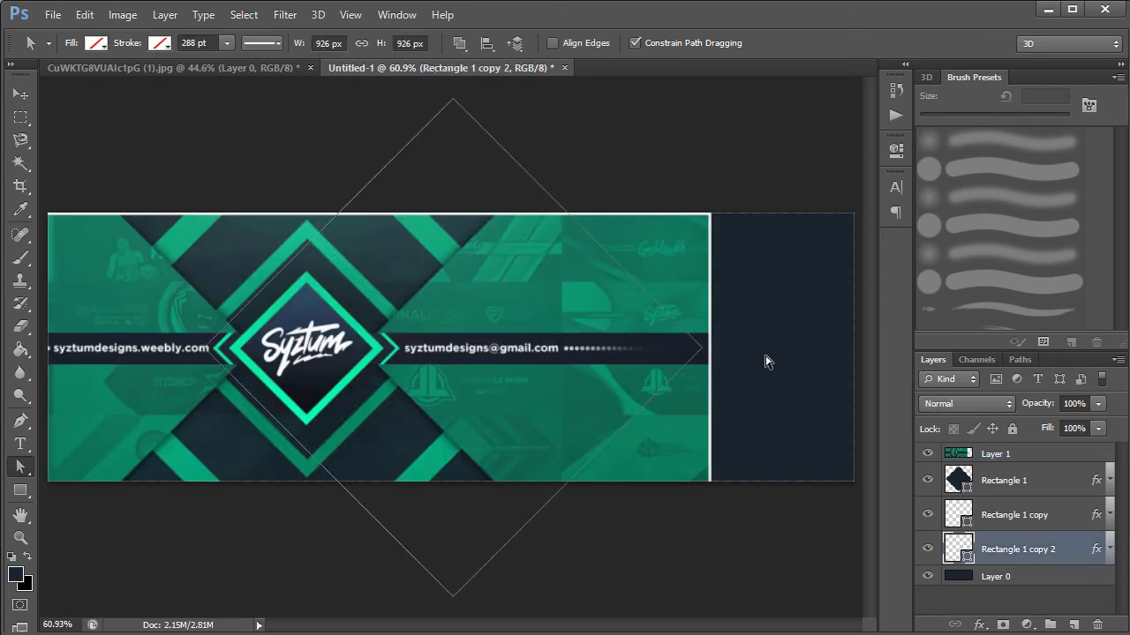
pyautogui.click(1036, 453)
pyautogui.click(792, 347)
pyautogui.click(1035, 452)
pyautogui.click(687, 251)
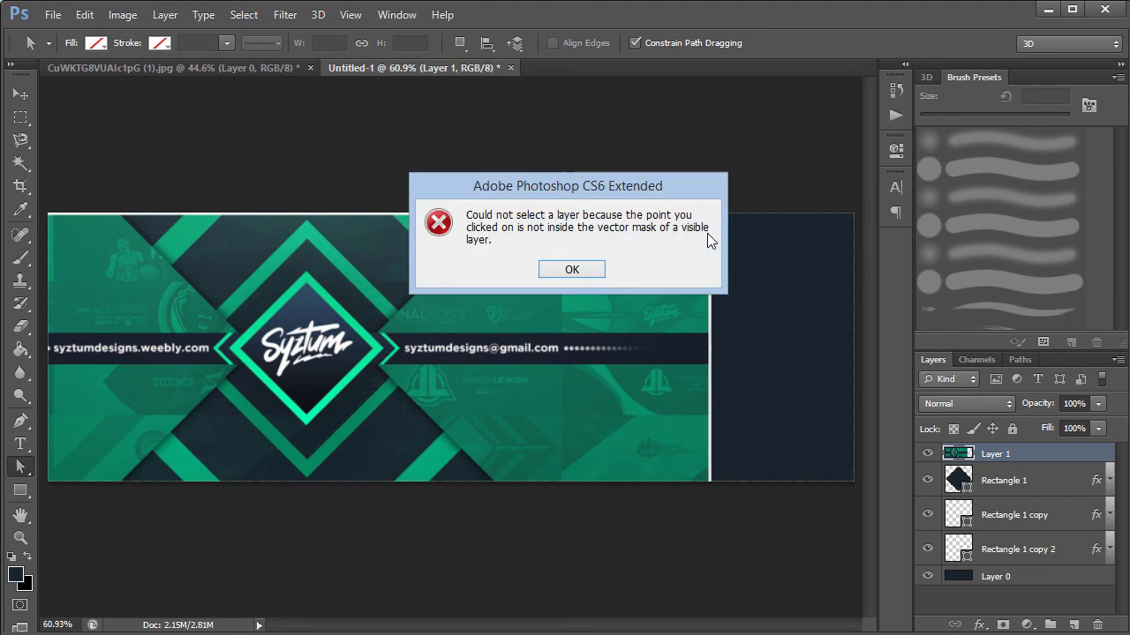
pyautogui.click(578, 269)
# Step: Move the green reference layer back so it covers the canvas with its emblem centred, and show the rulers
pyautogui.press('v')
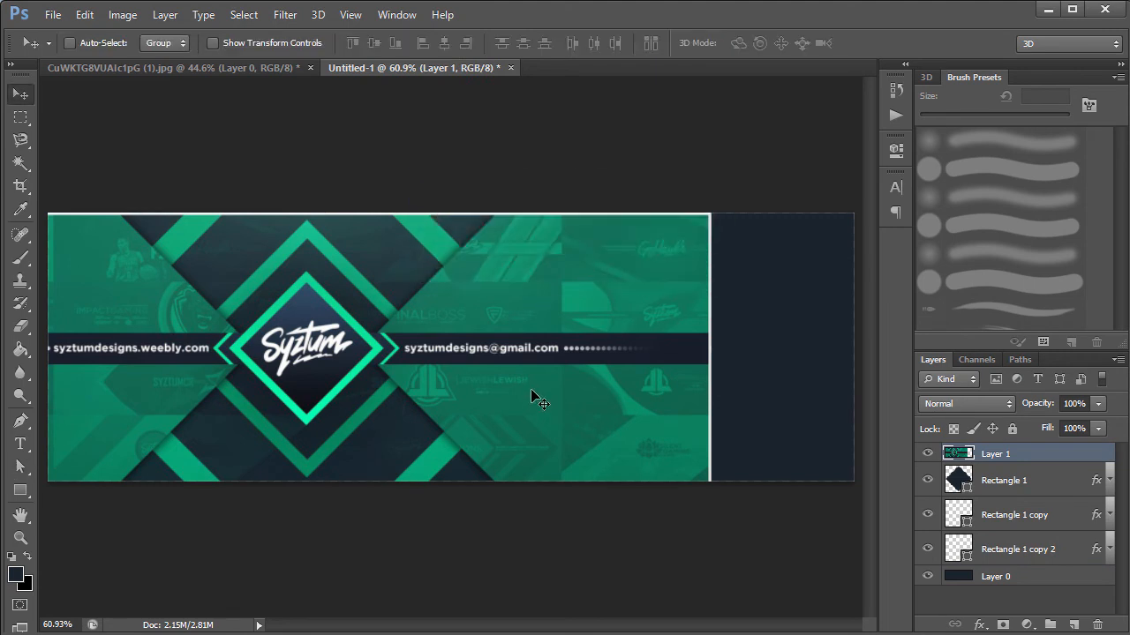
pyautogui.moveTo(455, 402); pyautogui.dragTo(600, 404)
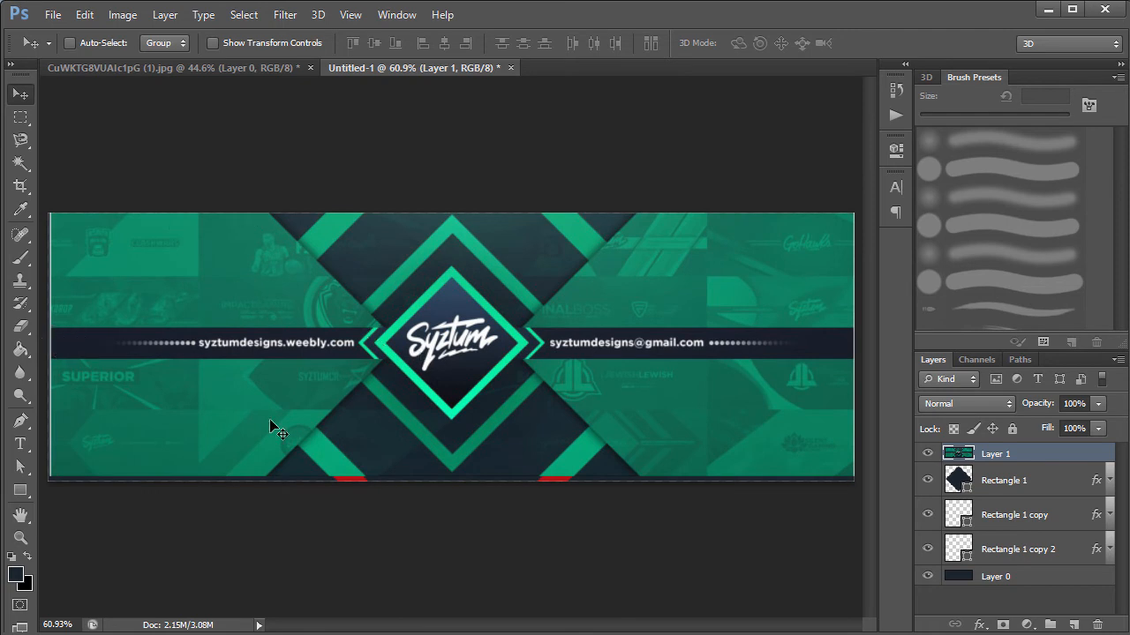
pyautogui.moveTo(609, 413)
pyautogui.mouseDown()
pyautogui.moveTo(608, 425)
pyautogui.moveTo(600, 412)
pyautogui.mouseUp()
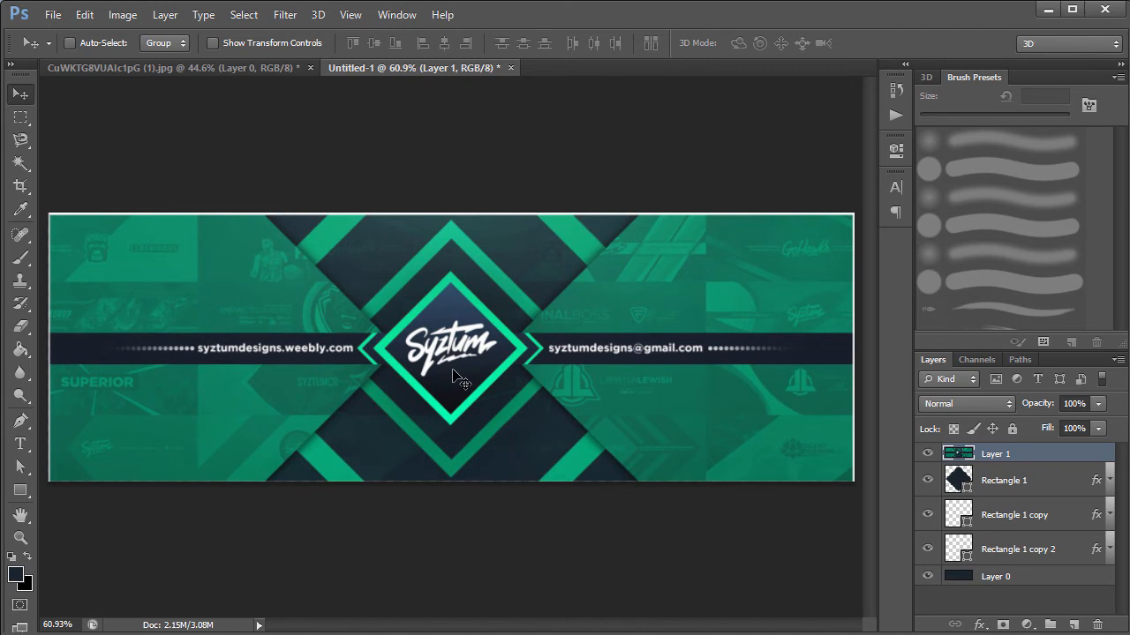
pyautogui.hotkey('ctrl', 'r')
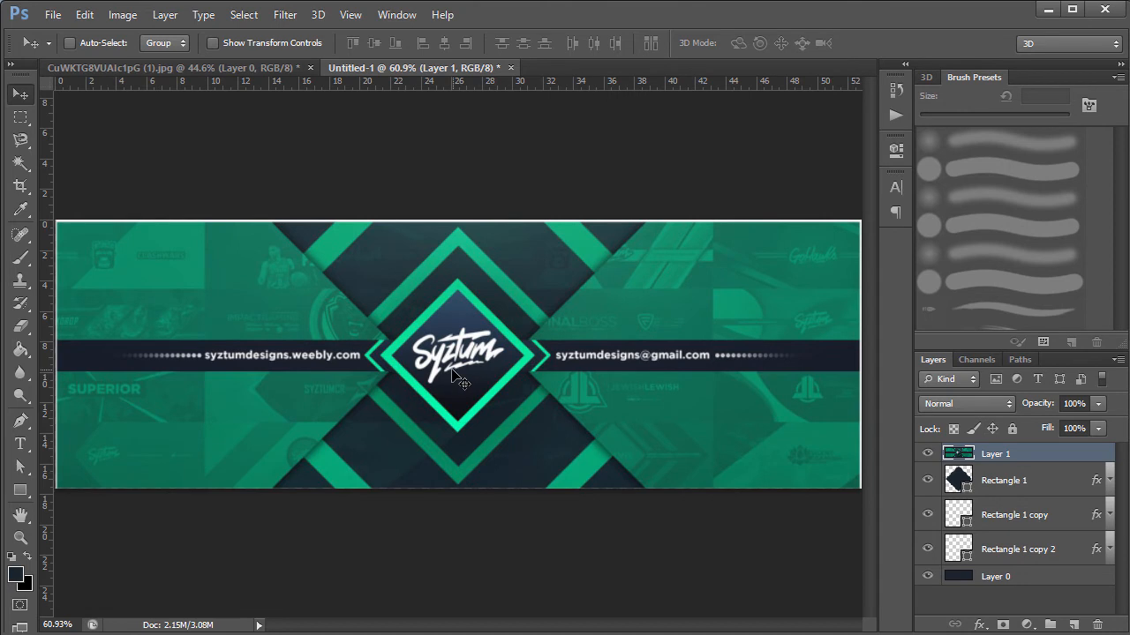
# Step: Place a horizontal guide through the vertical centre of the banner
pyautogui.click(350, 15)
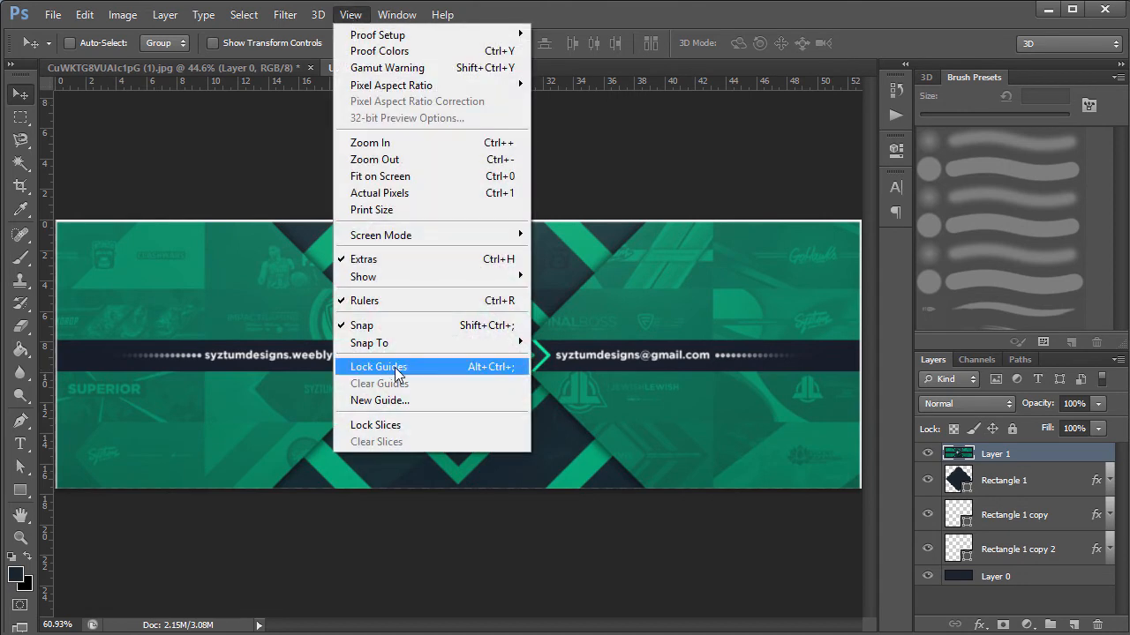
pyautogui.click(644, 232)
pyautogui.moveTo(632, 82); pyautogui.dragTo(632, 349)
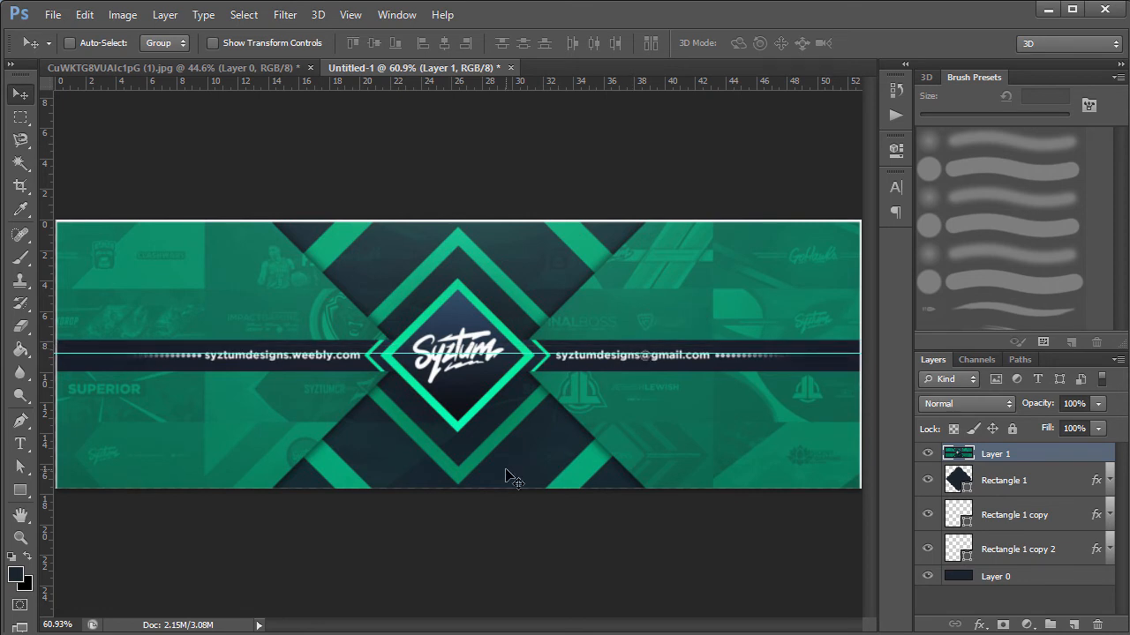
# Step: Draw a closed Pen path around the reference's upper-right panel, following its diagonal edge and the centre guide and extending past the canvas
pyautogui.press('p')
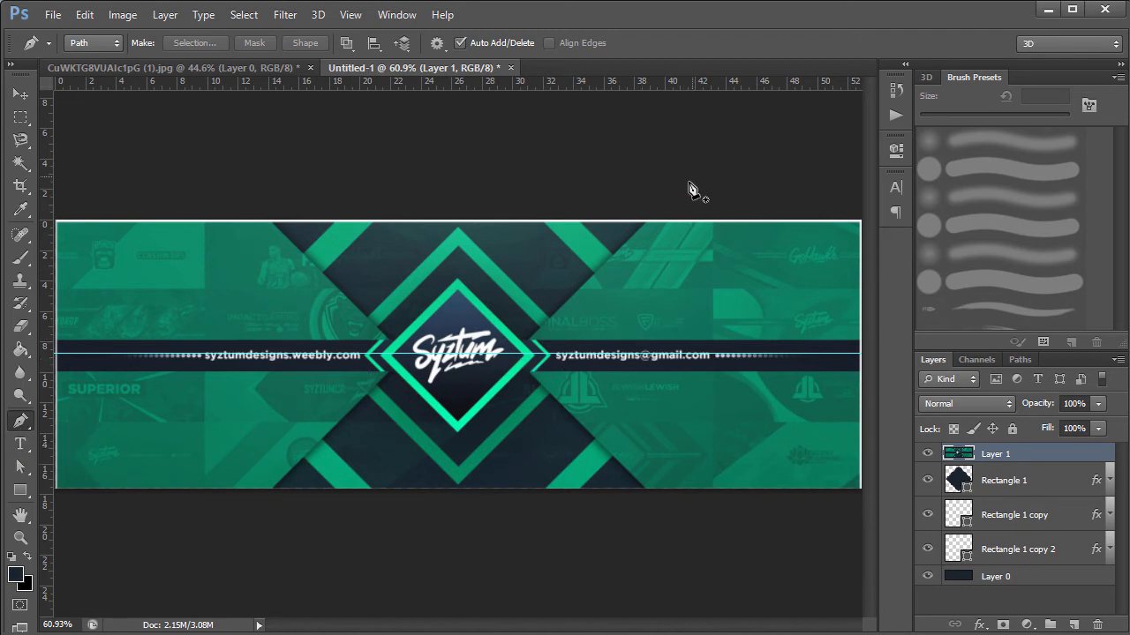
pyautogui.click(512, 354)
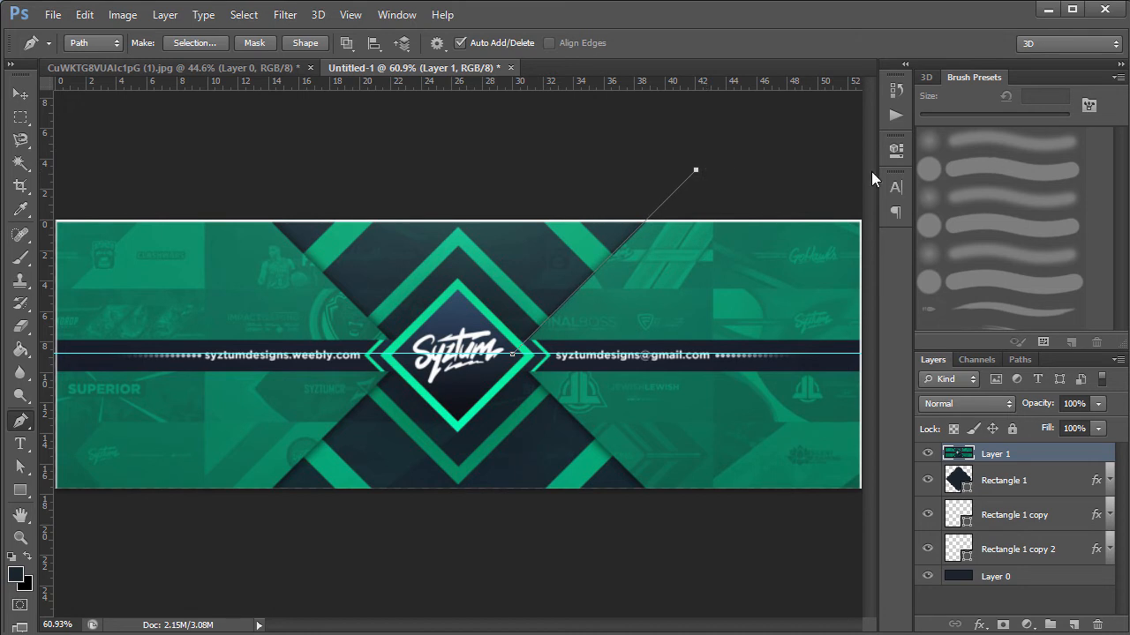
pyautogui.hotkey('ctrl', '-')
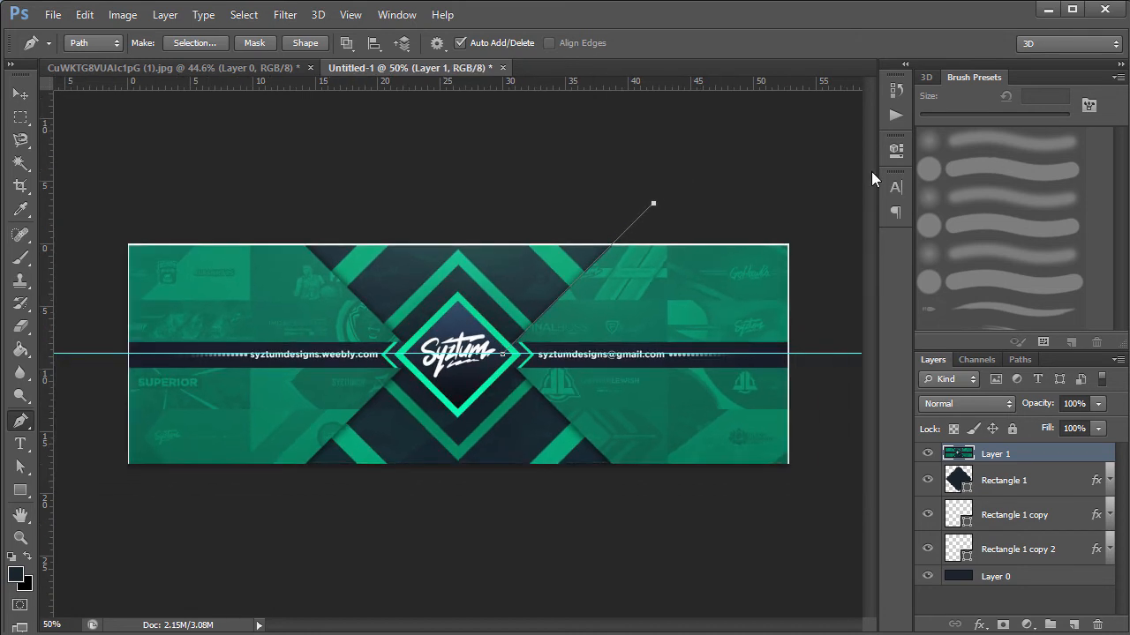
pyautogui.click(811, 203)
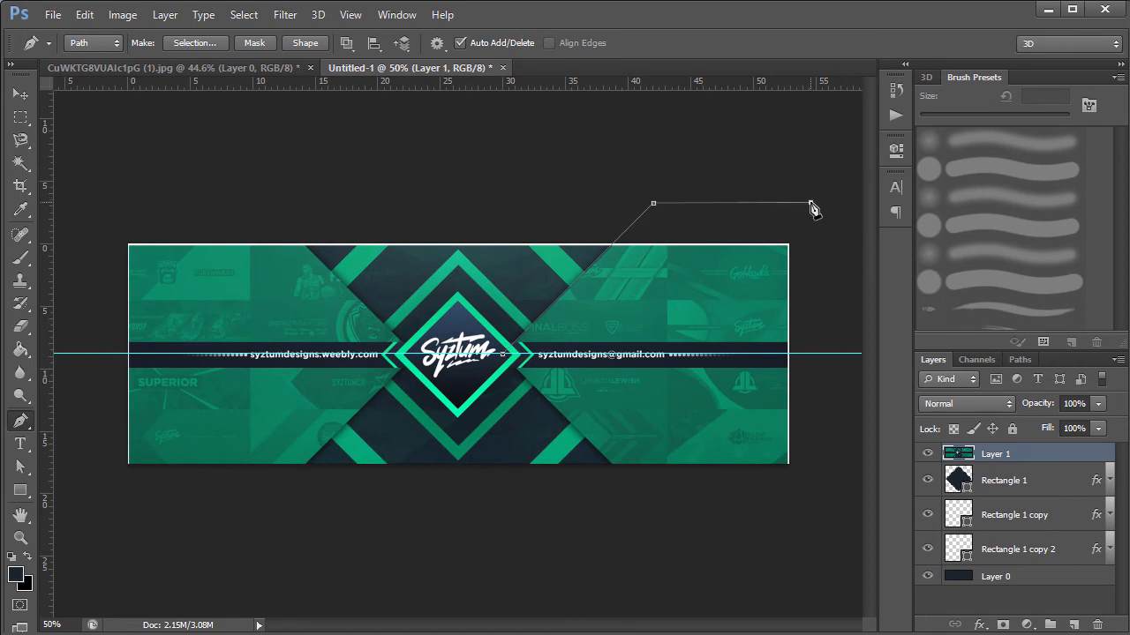
pyautogui.click(814, 354)
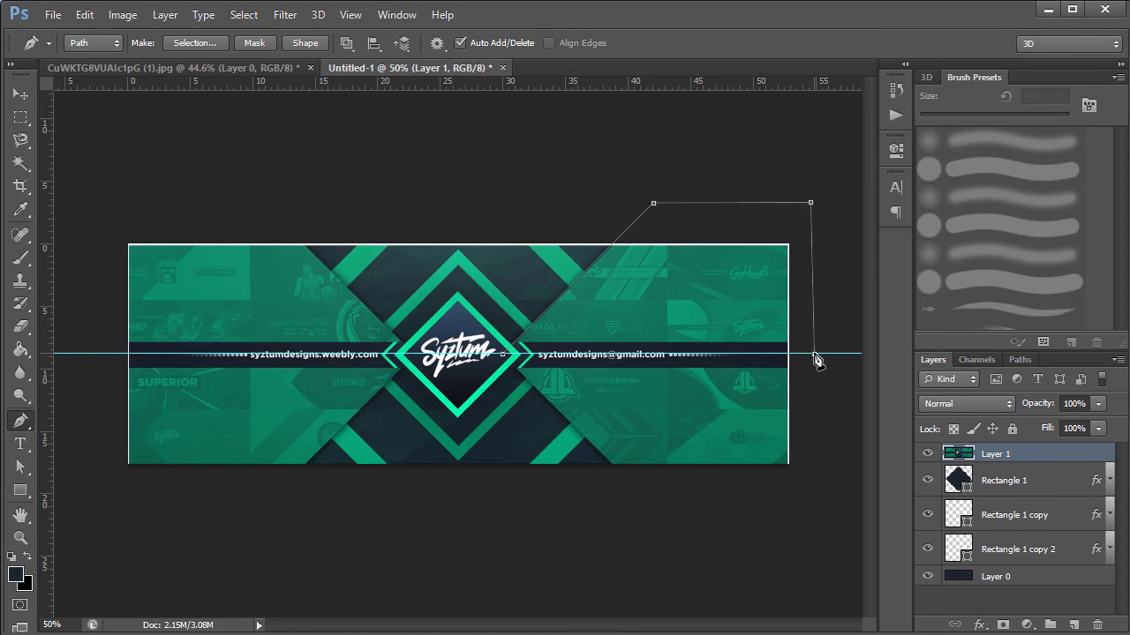
pyautogui.click(505, 355)
# Step: Add a new layer directly beneath the green reference layer and convert the path to a selection
pyautogui.click(1073, 625)
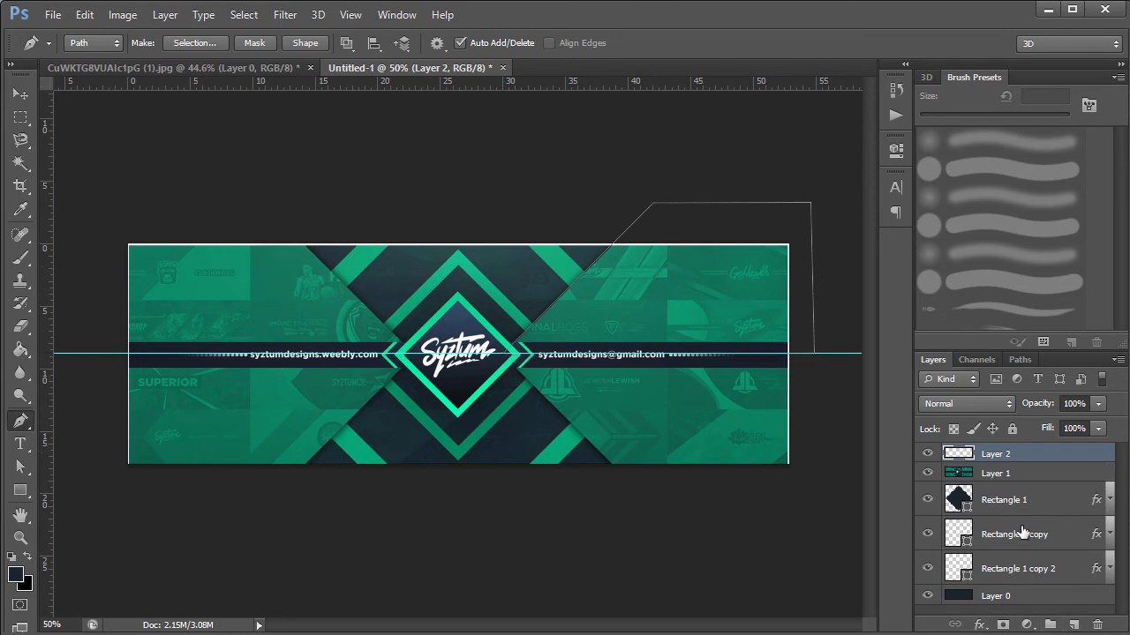
pyautogui.moveTo(1023, 460); pyautogui.dragTo(1023, 481)
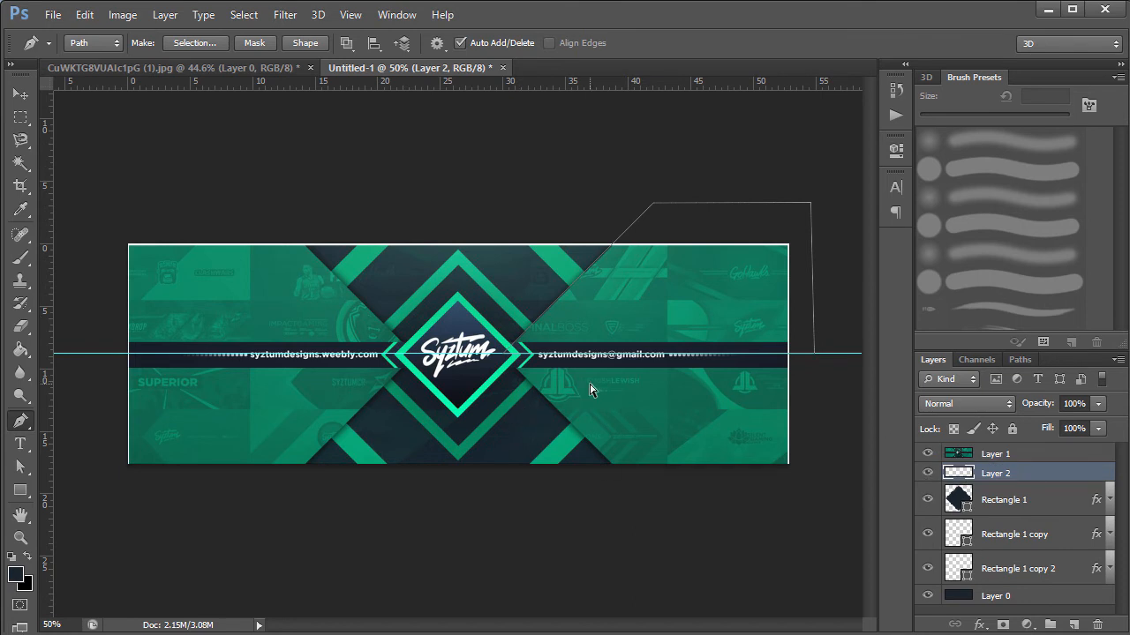
pyautogui.hotkey('ctrl', 'Return')
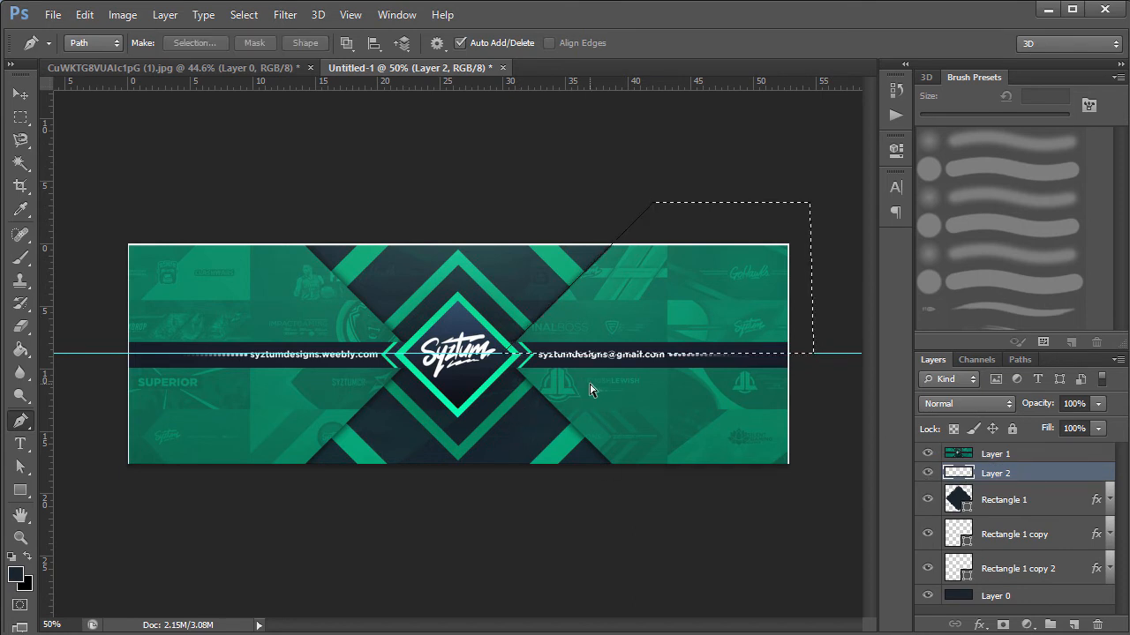
# Step: Hide the green reference, sample the outer diamond's dark red, fill the selection with it on the new layer, and deselect
pyautogui.click(928, 453)
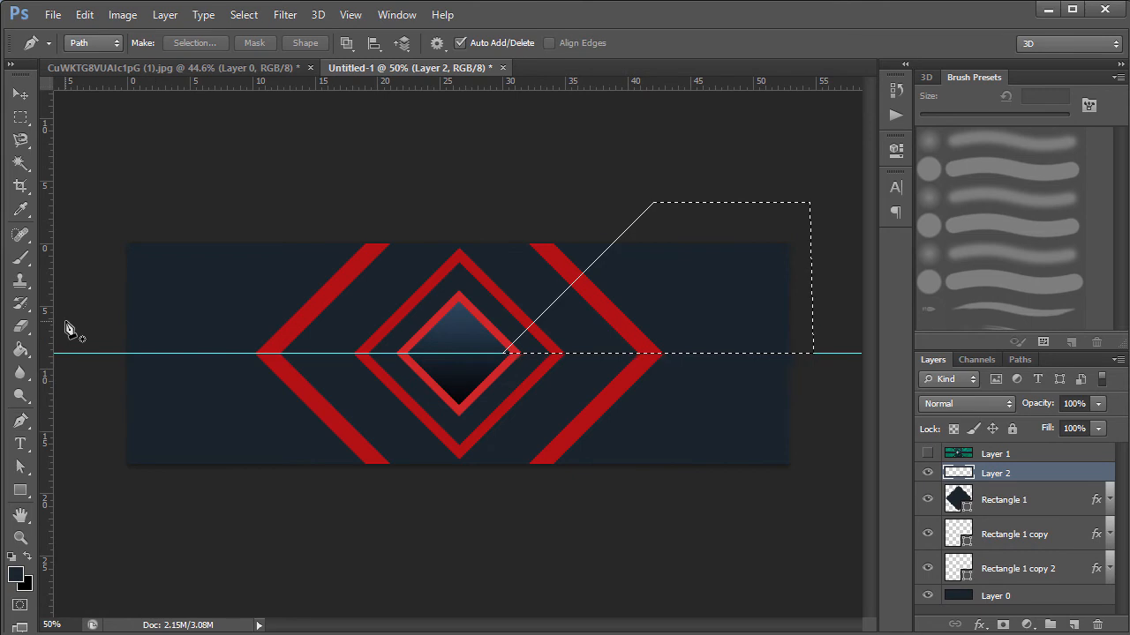
pyautogui.press('u')
pyautogui.press('i')
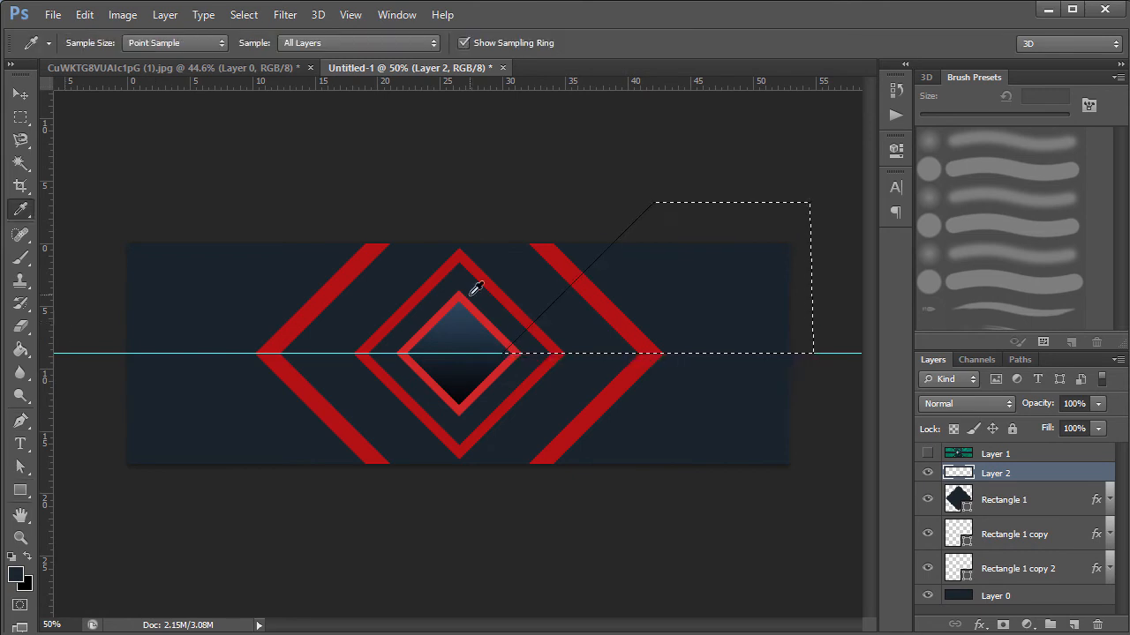
pyautogui.click(566, 254)
pyautogui.click(21, 350)
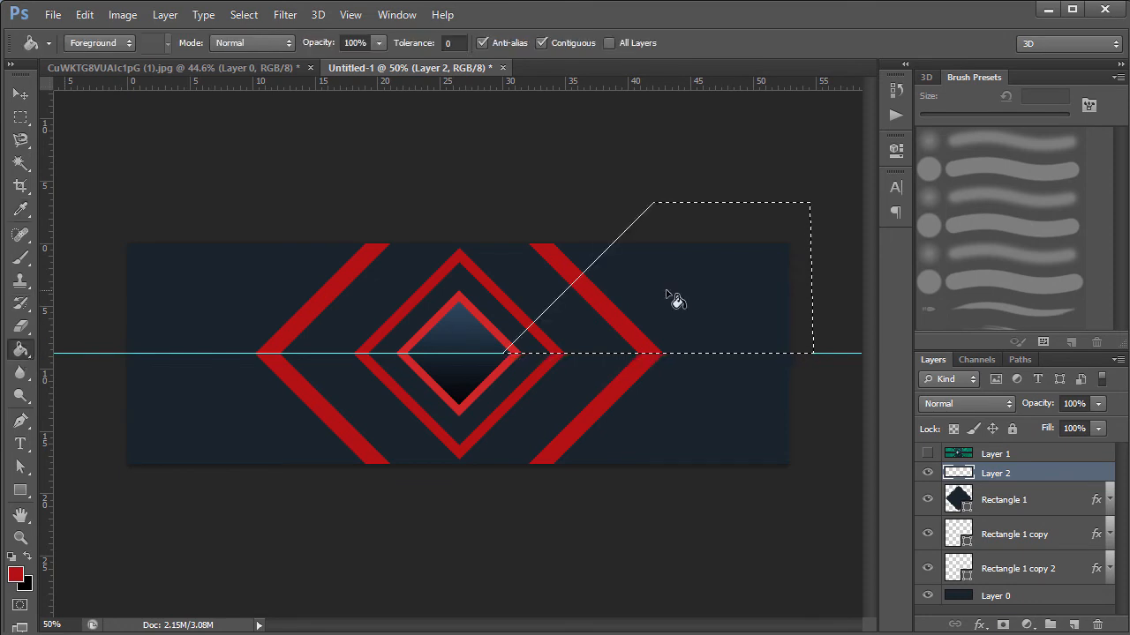
pyautogui.click(666, 292)
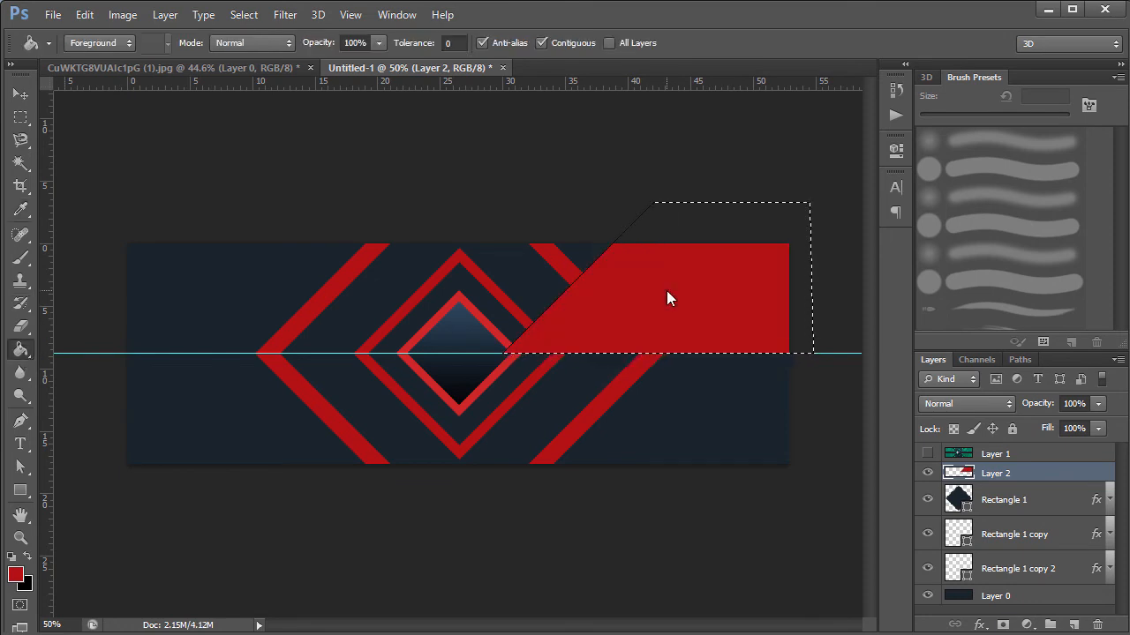
pyautogui.hotkey('ctrl', 'd')
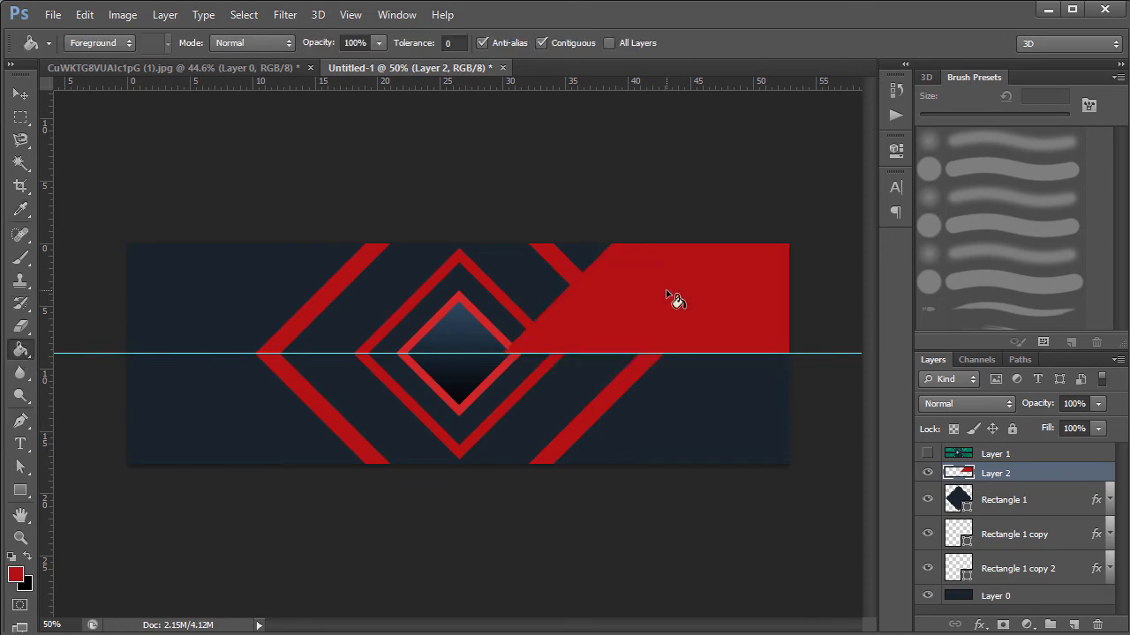
# Step: Show the green reference again, move the red panel layer above it, and hide the guide
pyautogui.click(926, 454)
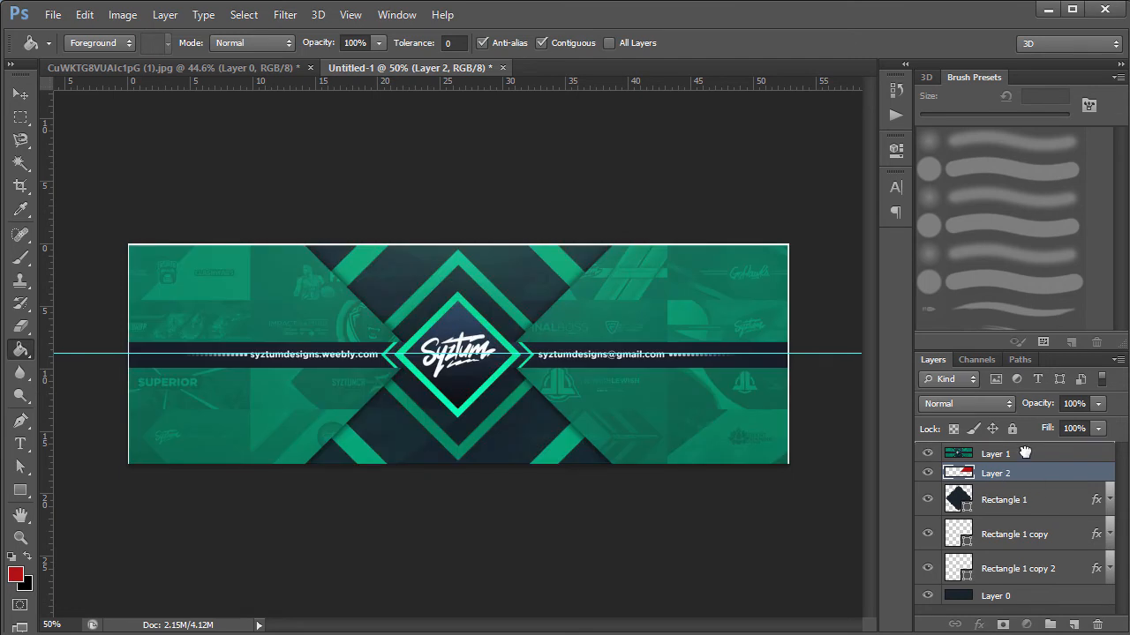
pyautogui.moveTo(1025, 452); pyautogui.dragTo(1024, 448)
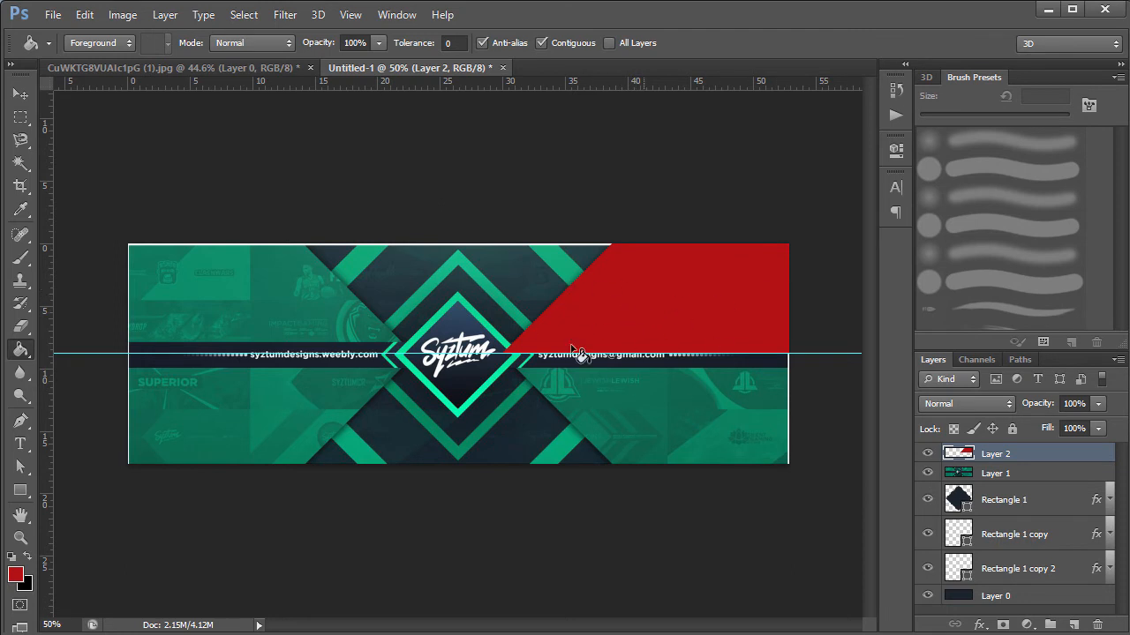
pyautogui.hotkey('ctrl', 'h')
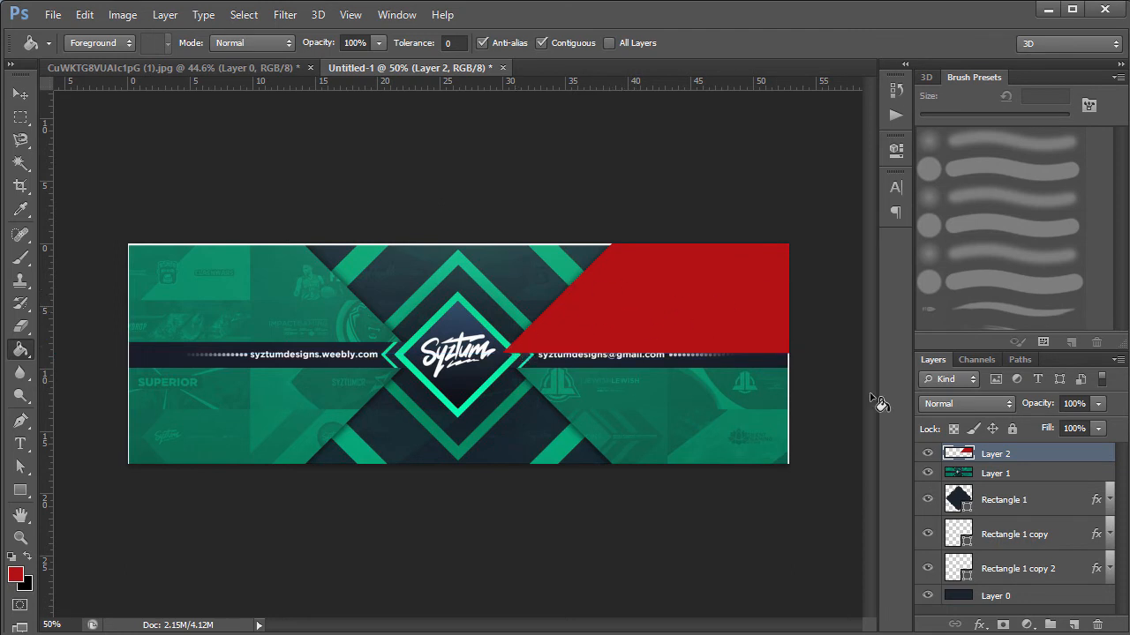
# Step: Duplicate the red panel layer and flip the copy vertically
pyautogui.hotkey('ctrl', 'j')
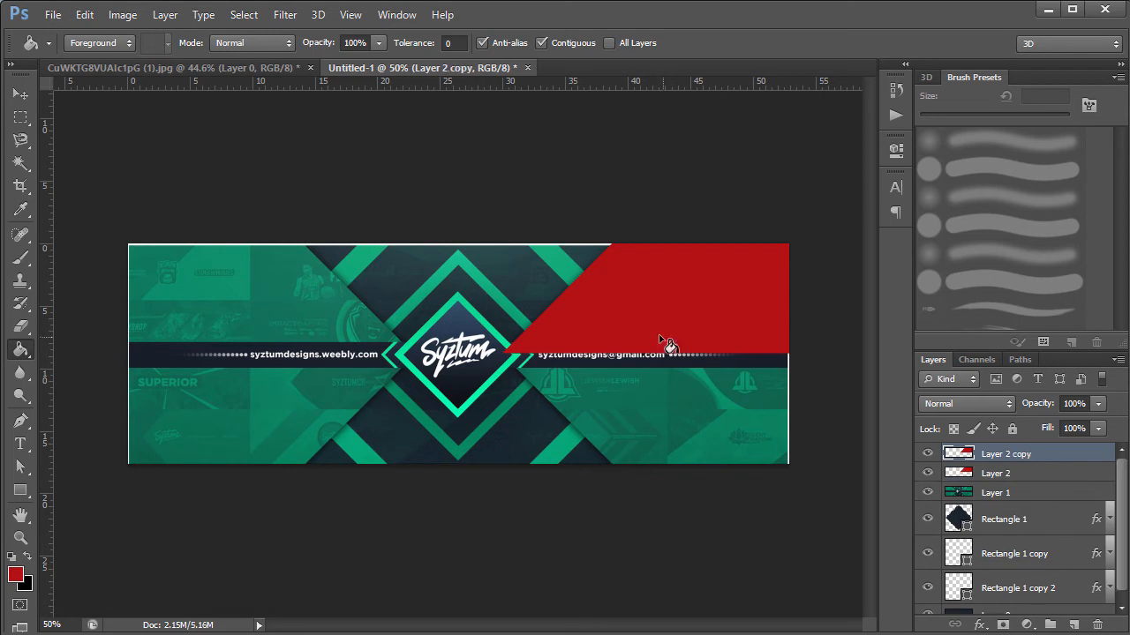
pyautogui.hotkey('ctrl', 't')
pyautogui.rightClick(659, 336)
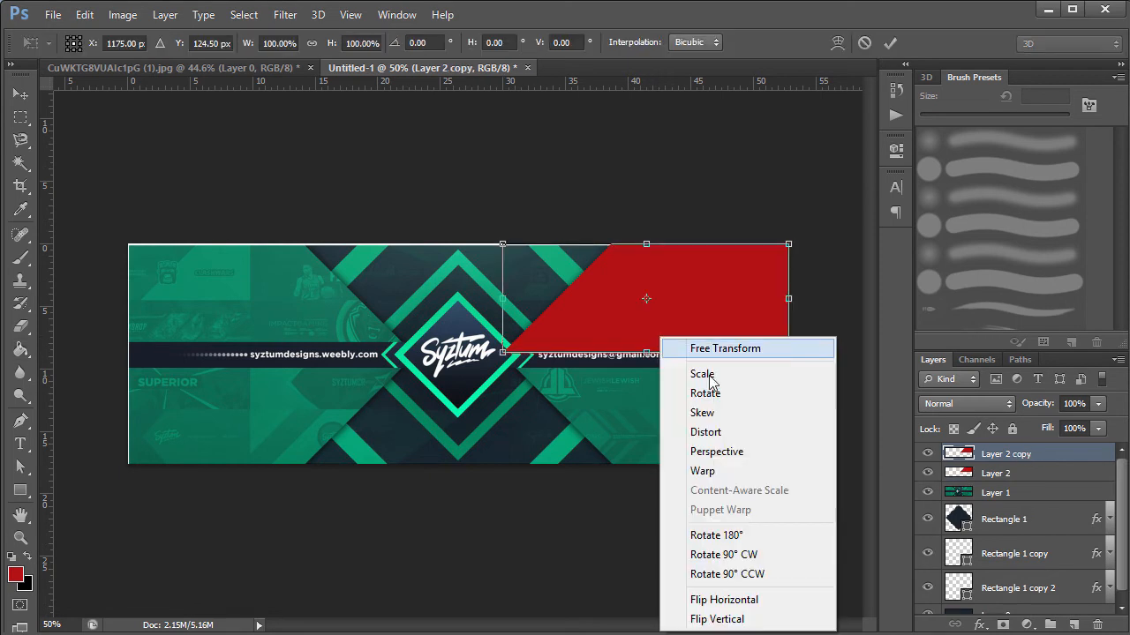
pyautogui.click(735, 621)
pyautogui.press('Return')
pyautogui.press('g')
pyautogui.press('v')
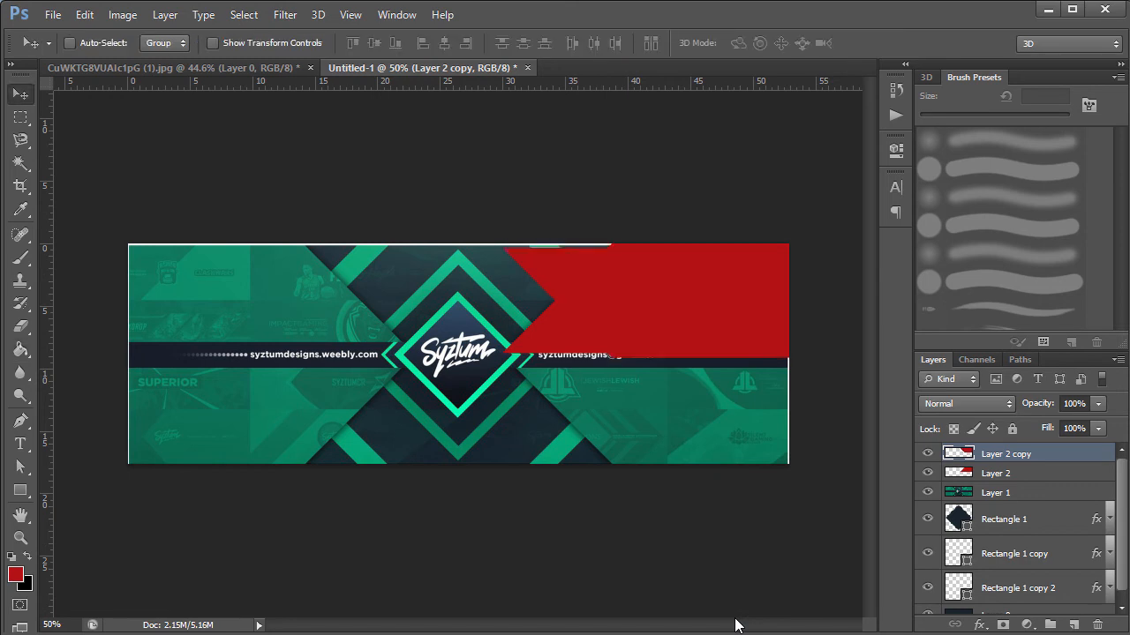
# Step: Move the flipped red copy straight down until it meets the original panel along the banner's horizontal centre line
pyautogui.hotkey('shift', 'Down')
pyautogui.hotkey('shift', 'Down')
pyautogui.hotkey('shift', 'Down')
pyautogui.hotkey('shift', 'Down')
pyautogui.hotkey('shift', 'Down')
pyautogui.hotkey('shift', 'Down')
pyautogui.hotkey('shift', 'Down')
pyautogui.hotkey('shift', 'Down')
pyautogui.hotkey('shift', 'Down')
pyautogui.hotkey('shift', 'Down')
pyautogui.hotkey('shift', 'Down')
pyautogui.hotkey('shift', 'Down')
pyautogui.hotkey('shift', 'Down')
pyautogui.hotkey('shift', 'Down')
pyautogui.hotkey('shift', 'Down')
pyautogui.hotkey('shift', 'Down')
pyautogui.hotkey('shift', 'Down')
pyautogui.hotkey('shift', 'Down')
pyautogui.hotkey('shift', 'Down')
pyautogui.hotkey('shift', 'Down')
pyautogui.hotkey('shift', 'Down')
pyautogui.hotkey('shift', 'Down')
pyautogui.hotkey('shift', 'Down')
pyautogui.hotkey('shift', 'Down')
pyautogui.hotkey('shift', 'Down')
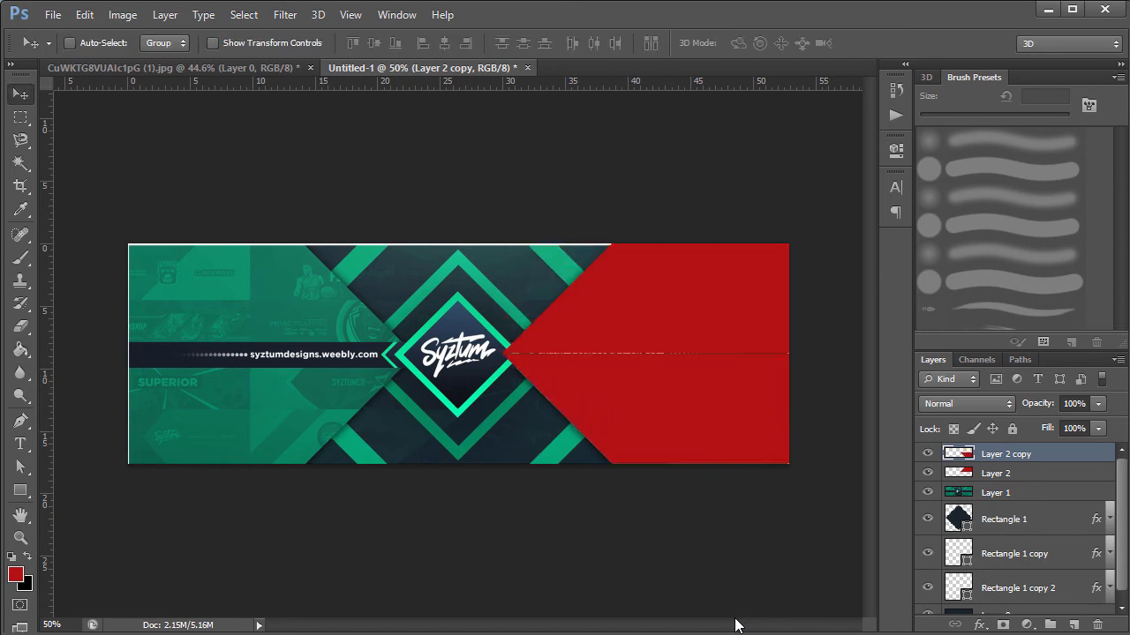
pyautogui.press('Down')
pyautogui.press('Down')
pyautogui.press('Up')
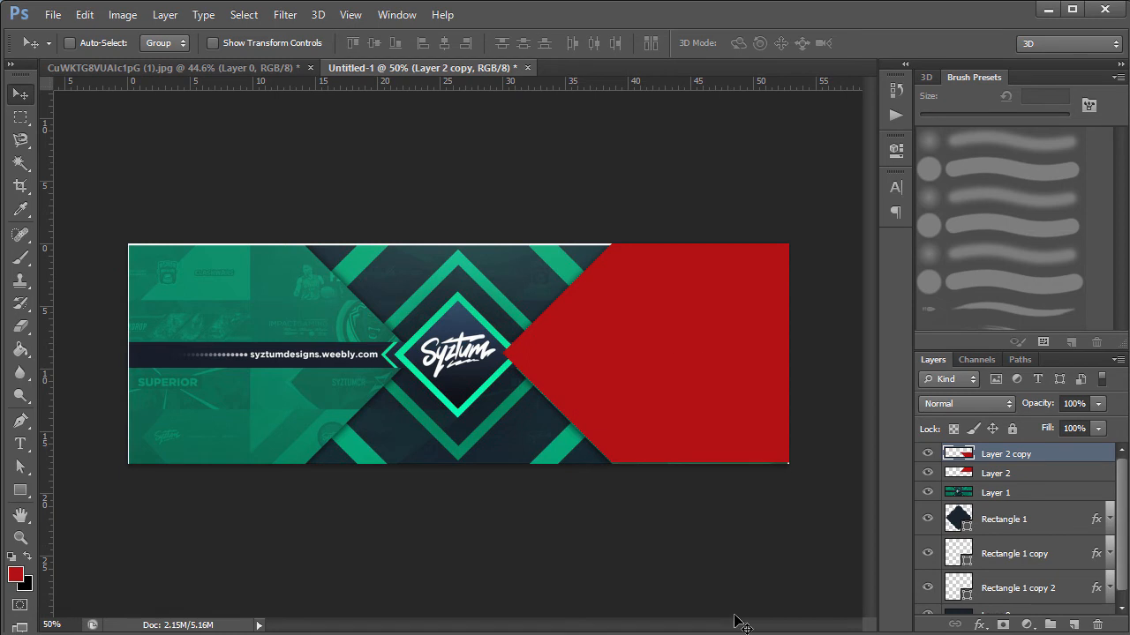
# Step: Merge the two red panel layers into one layer
pyautogui.keyDown('shift'); pyautogui.click(1042, 475); pyautogui.keyUp('shift')
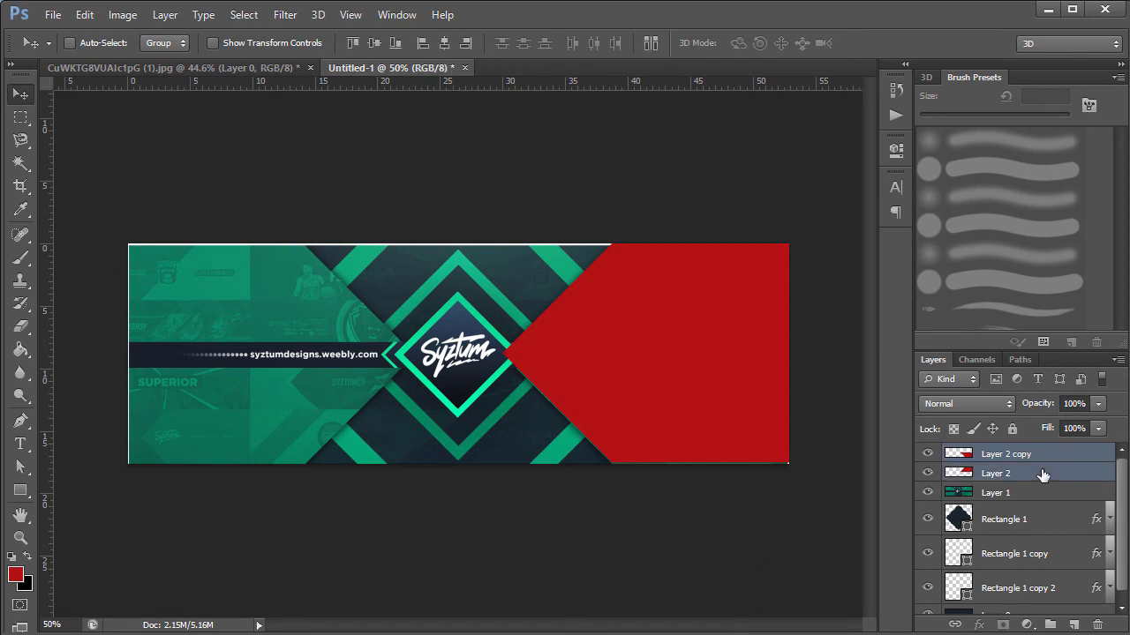
pyautogui.rightClick(1042, 474)
pyautogui.click(734, 446)
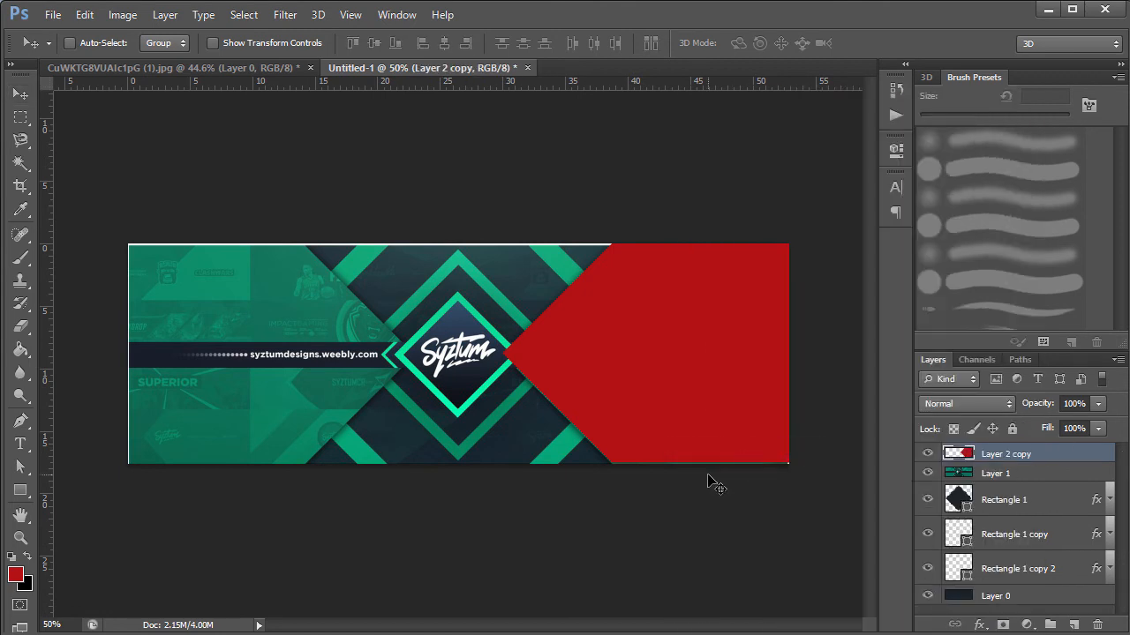
# Step: Stretch the merged red panel slightly so it reaches the top and bottom edges of the canvas
pyautogui.hotkey('ctrl', 't')
pyautogui.moveTo(646, 462); pyautogui.dragTo(646, 465)
pyautogui.moveTo(648, 242); pyautogui.dragTo(650, 243)
pyautogui.press('Return')
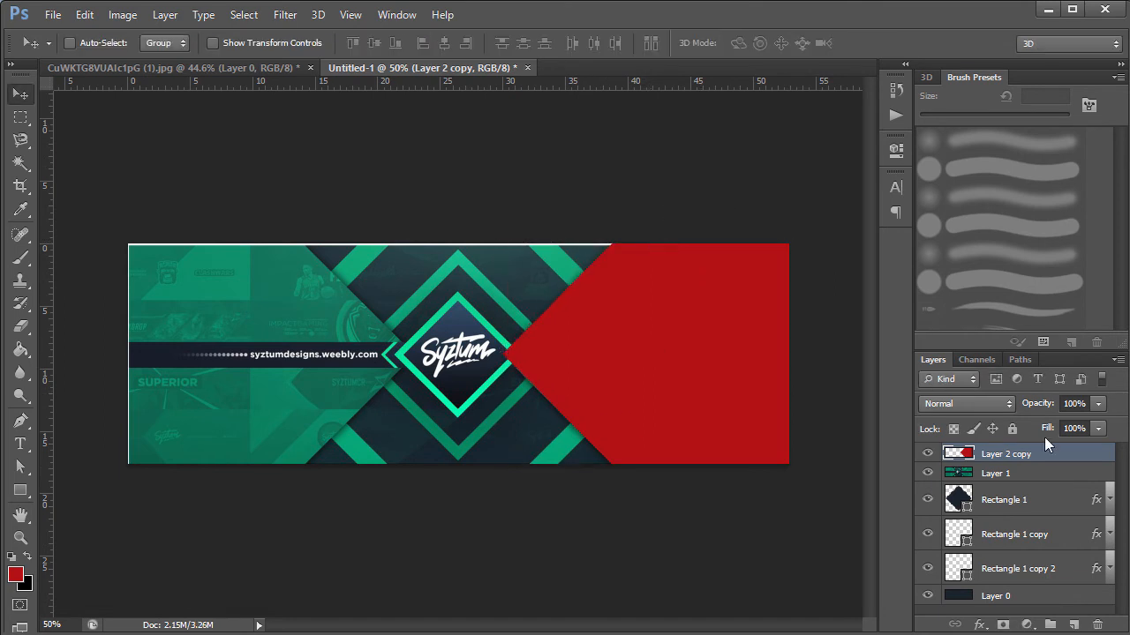
# Step: Move the red panel layer beneath the diamonds, just above the background, and hide the green reference
pyautogui.moveTo(1004, 463); pyautogui.dragTo(945, 585)
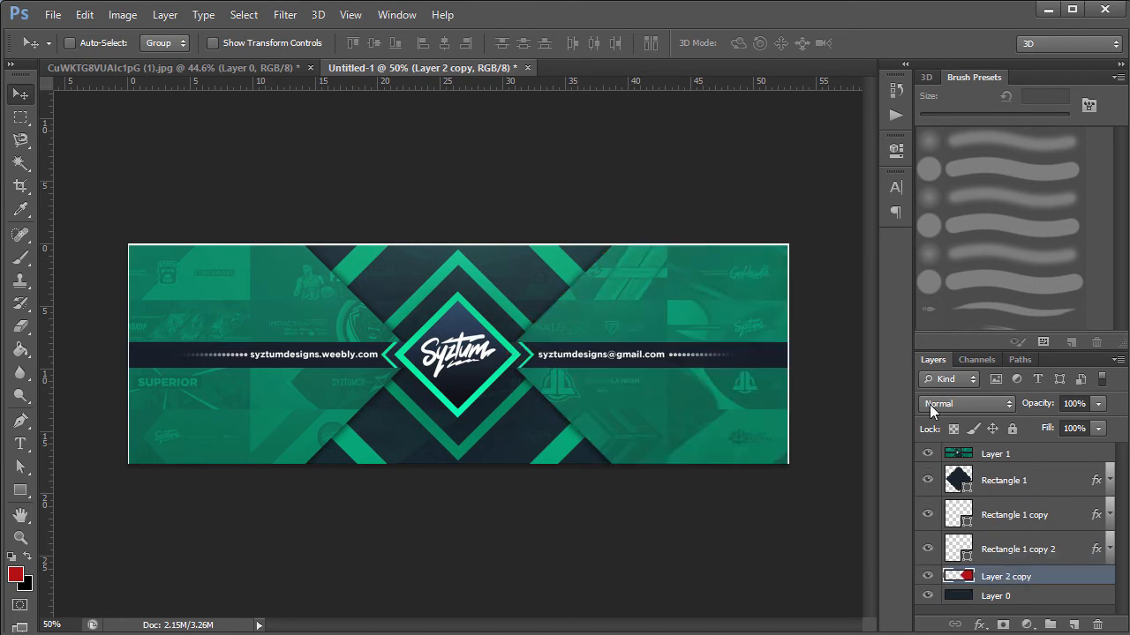
pyautogui.click(926, 453)
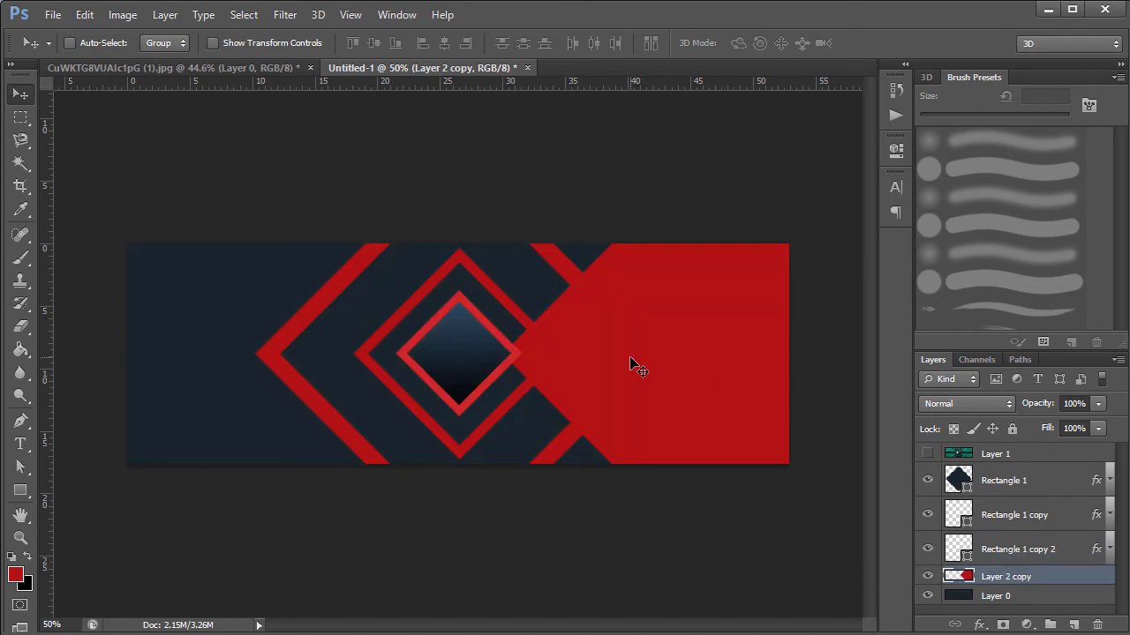
pyautogui.scroll(2, 633, 364)
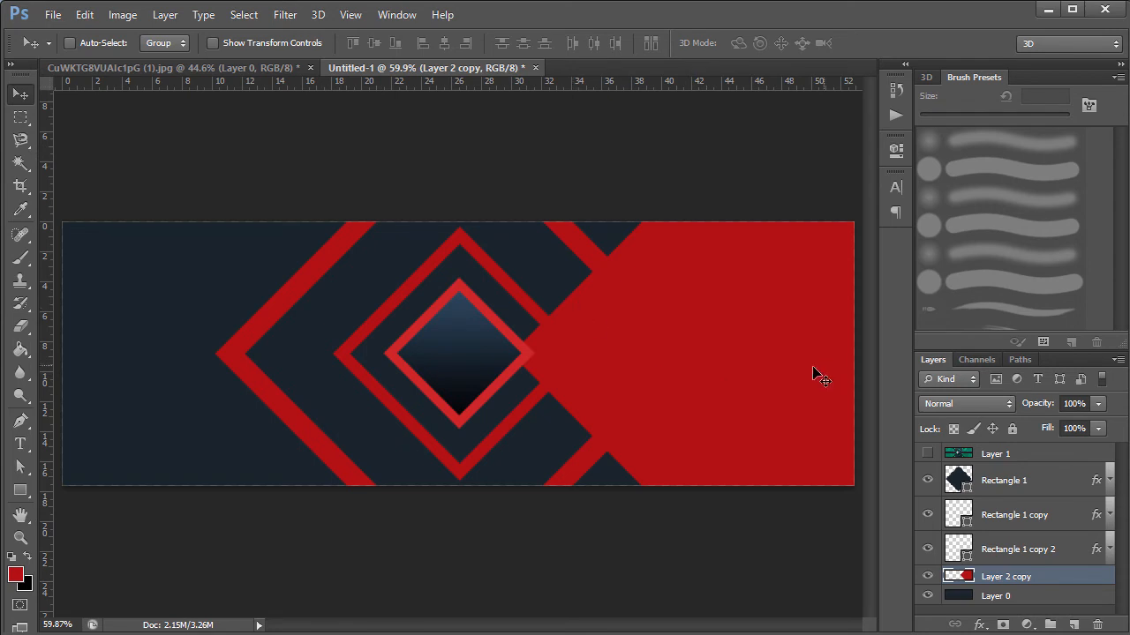
# Step: Duplicate the merged red panel layer and flip the copy horizontally
pyautogui.hotkey('ctrl', 'j')
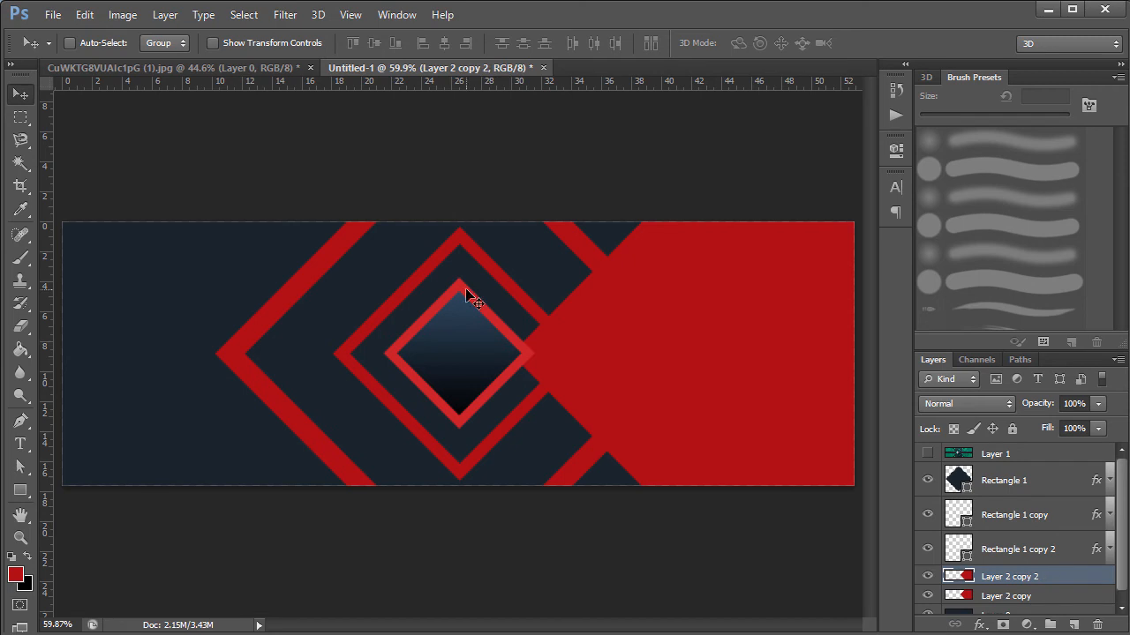
pyautogui.hotkey('ctrl', 't')
pyautogui.rightClick(466, 291)
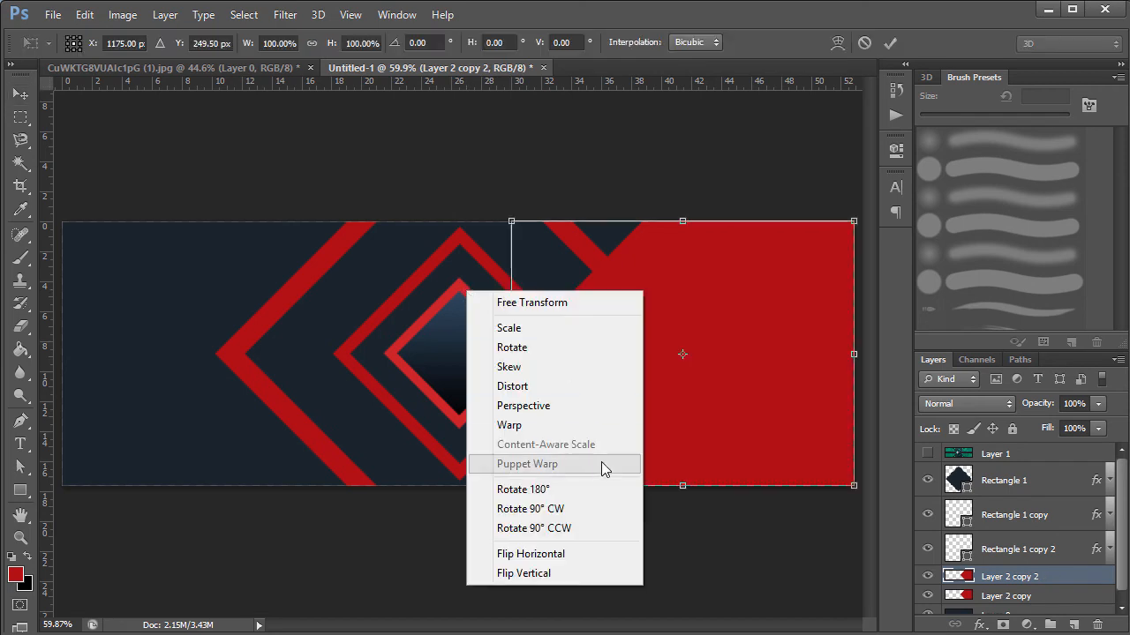
pyautogui.click(559, 554)
pyautogui.press('Return')
# Step: Move the flipped red panel horizontally to the banner's left edge, mirroring the right panel, and show the green reference again
pyautogui.hotkey('shift', 'Left')
pyautogui.hotkey('shift', 'Left')
pyautogui.hotkey('shift', 'Left')
pyautogui.hotkey('shift', 'Left')
pyautogui.hotkey('shift', 'Left')
pyautogui.hotkey('shift', 'Left')
pyautogui.hotkey('shift', 'Left')
pyautogui.hotkey('shift', 'Left')
pyautogui.hotkey('shift', 'Left')
pyautogui.hotkey('shift', 'Left')
pyautogui.hotkey('shift', 'Left')
pyautogui.hotkey('shift', 'Left')
pyautogui.hotkey('shift', 'Left')
pyautogui.hotkey('shift', 'Left')
pyautogui.hotkey('shift', 'Left')
pyautogui.hotkey('shift', 'Left')
pyautogui.hotkey('shift', 'Left')
pyautogui.hotkey('shift', 'Left')
pyautogui.hotkey('shift', 'Left')
pyautogui.hotkey('shift', 'Left')
pyautogui.hotkey('shift', 'Left')
pyautogui.hotkey('shift', 'Left')
pyautogui.hotkey('shift', 'Left')
pyautogui.hotkey('shift', 'Left')
pyautogui.hotkey('shift', 'Left')
pyautogui.hotkey('shift', 'Left')
pyautogui.hotkey('shift', 'Left')
pyautogui.hotkey('shift', 'Left')
pyautogui.hotkey('shift', 'Left')
pyautogui.hotkey('shift', 'Left')
pyautogui.hotkey('shift', 'Left')
pyautogui.hotkey('shift', 'Left')
pyautogui.hotkey('shift', 'Left')
pyautogui.hotkey('shift', 'Left')
pyautogui.hotkey('shift', 'Left')
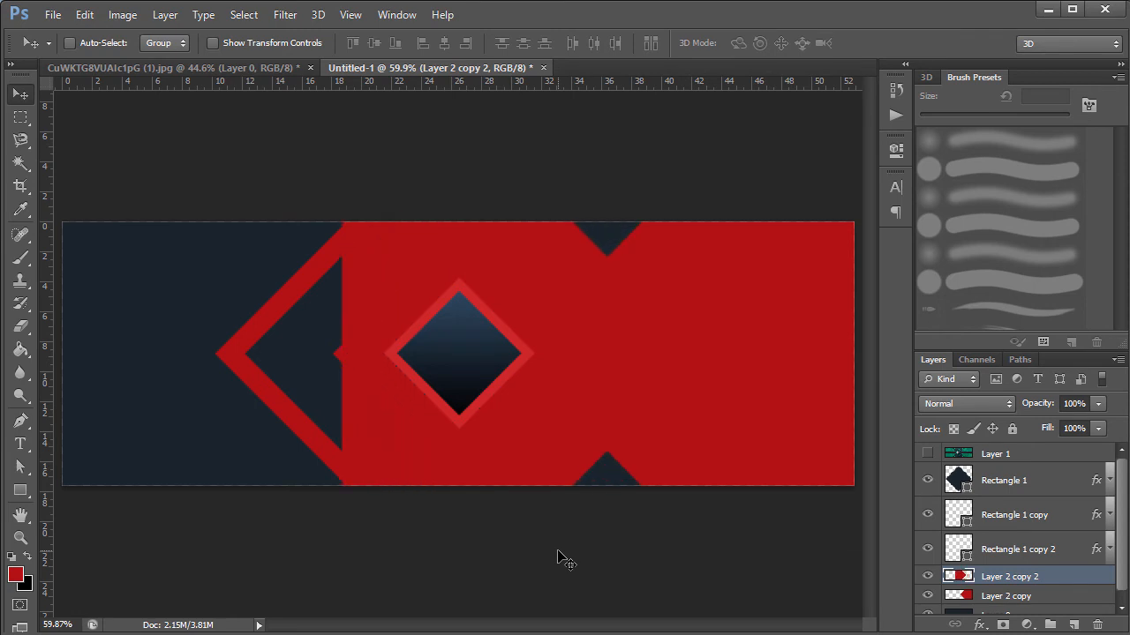
pyautogui.hotkey('shift', 'Left')
pyautogui.hotkey('shift', 'Left')
pyautogui.hotkey('shift', 'Left')
pyautogui.hotkey('shift', 'Left')
pyautogui.hotkey('shift', 'Left')
pyautogui.hotkey('shift', 'Left')
pyautogui.hotkey('shift', 'Left')
pyautogui.hotkey('shift', 'Left')
pyautogui.hotkey('shift', 'Left')
pyautogui.hotkey('shift', 'Left')
pyautogui.hotkey('shift', 'Left')
pyautogui.hotkey('shift', 'Left')
pyautogui.hotkey('shift', 'Left')
pyautogui.hotkey('shift', 'Left')
pyautogui.hotkey('shift', 'Left')
pyautogui.hotkey('shift', 'Left')
pyautogui.hotkey('shift', 'Left')
pyautogui.hotkey('shift', 'Left')
pyautogui.hotkey('shift', 'Left')
pyautogui.hotkey('shift', 'Left')
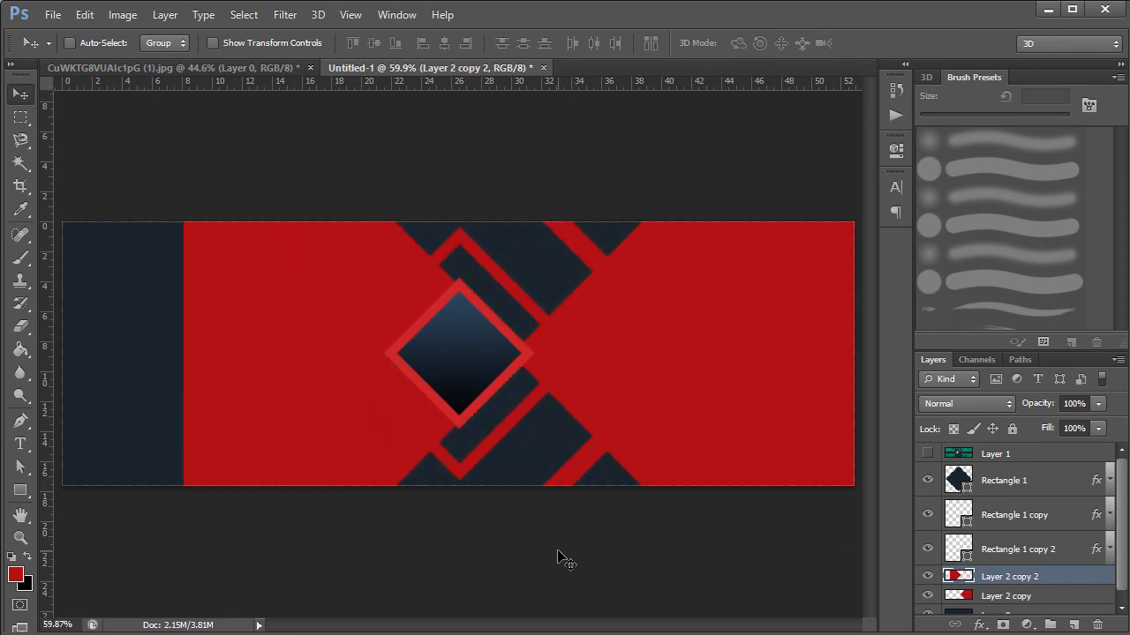
pyautogui.hotkey('shift', 'Left')
pyautogui.hotkey('shift', 'Left')
pyautogui.hotkey('shift', 'Left')
pyautogui.hotkey('shift', 'Left')
pyautogui.hotkey('shift', 'Left')
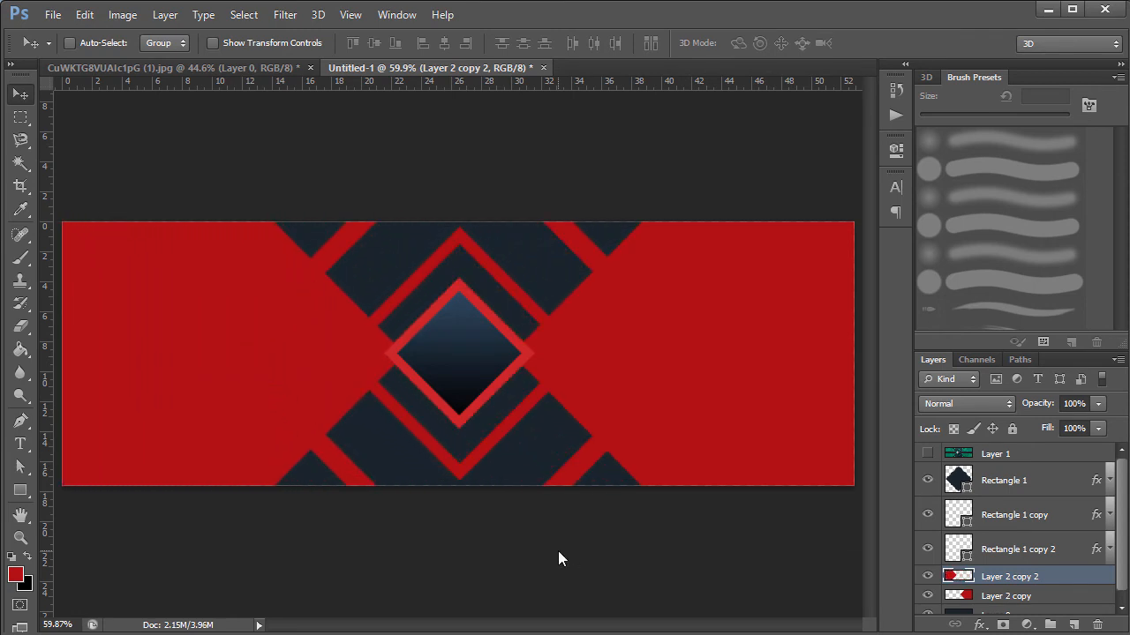
pyautogui.click(931, 453)
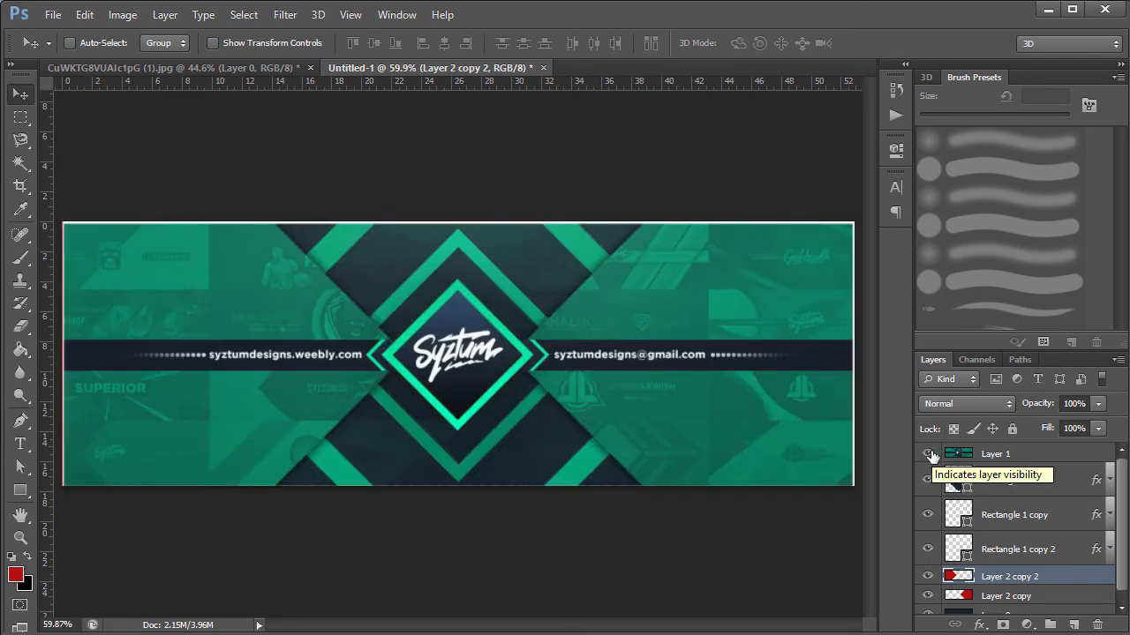
# Step: Compare the red design with the green reference layer and leave the reference hidden
pyautogui.click(931, 454)
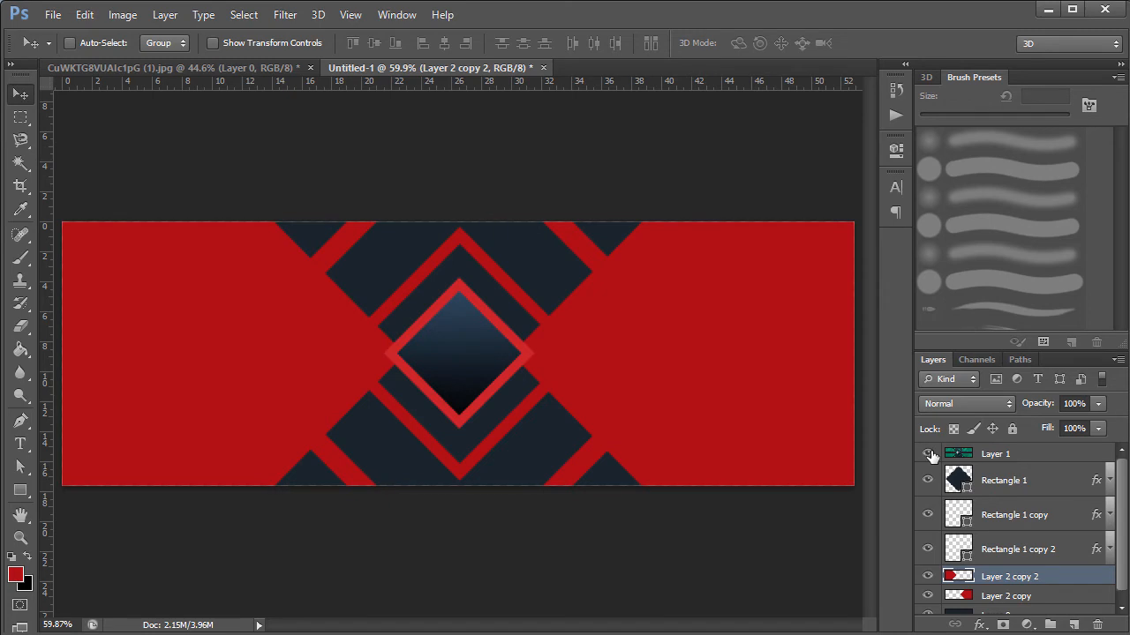
pyautogui.click(931, 455)
pyautogui.click(931, 454)
# Step: Merge the two red side panel layers into one and compare the design with the green reference
pyautogui.keyDown('shift'); pyautogui.click(1070, 597); pyautogui.keyUp('shift')
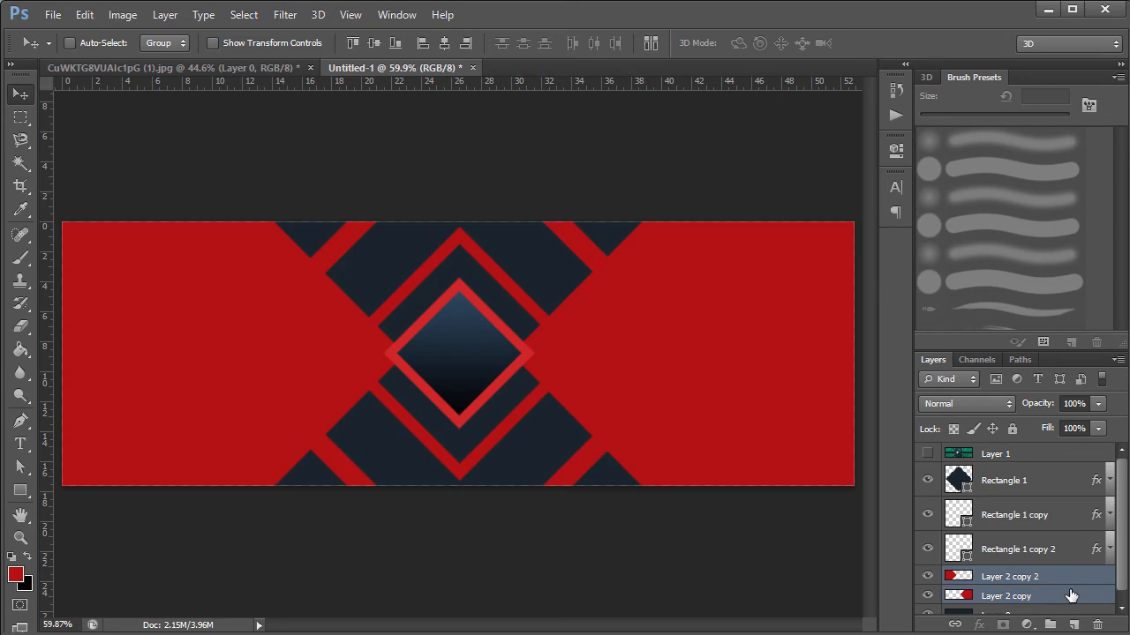
pyautogui.hotkey('ctrl', 'e')
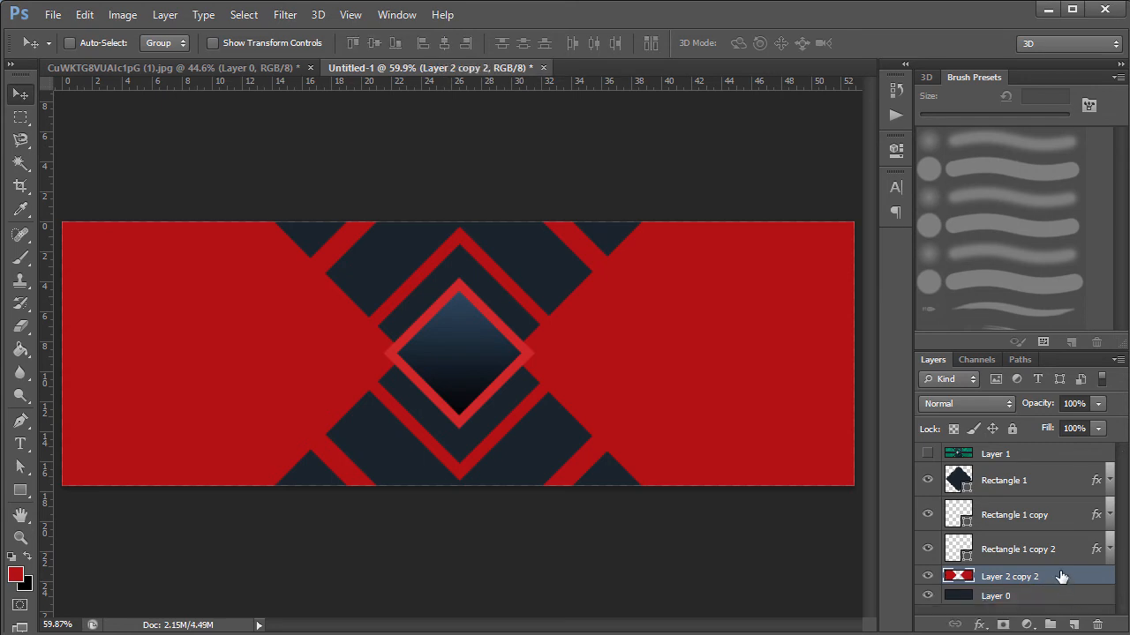
pyautogui.click(927, 454)
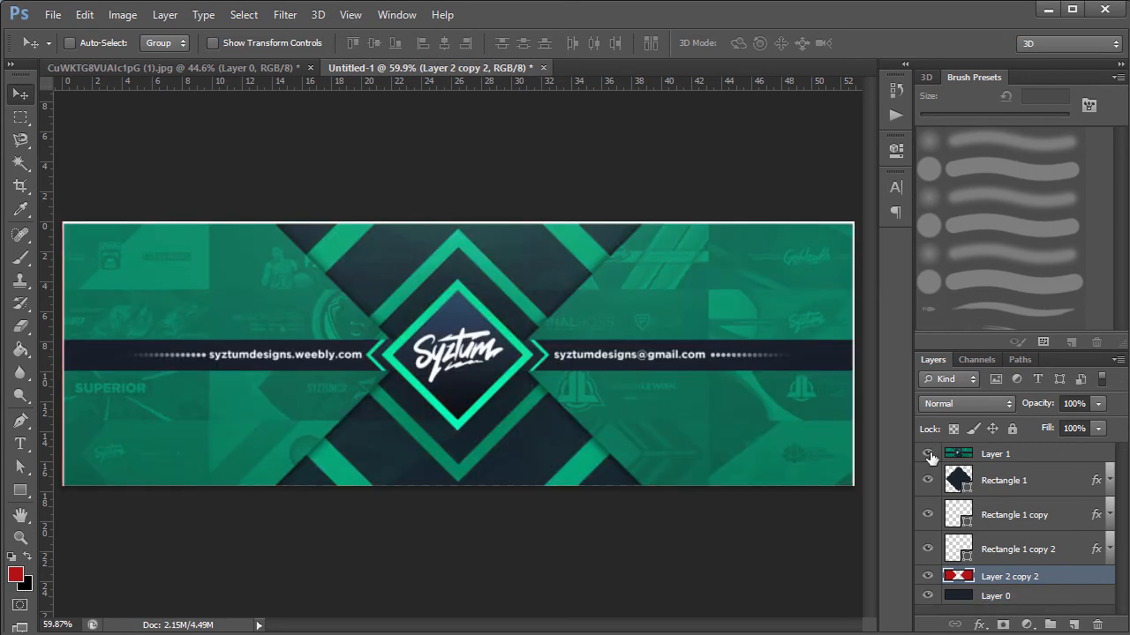
pyautogui.click(927, 453)
pyautogui.doubleClick(1058, 576)
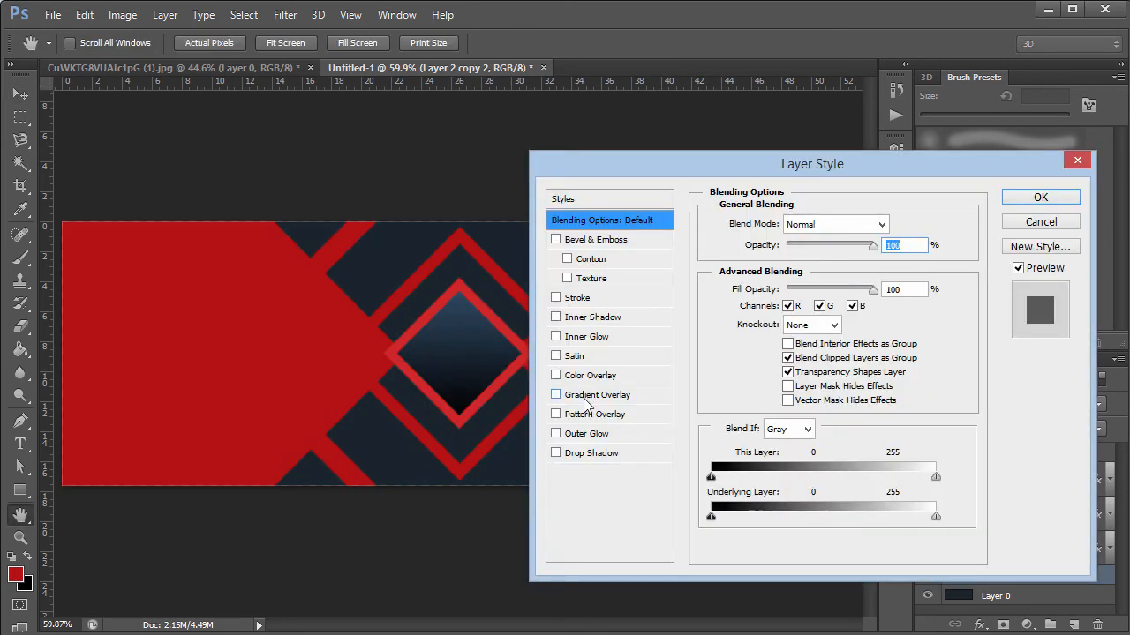
pyautogui.click(582, 454)
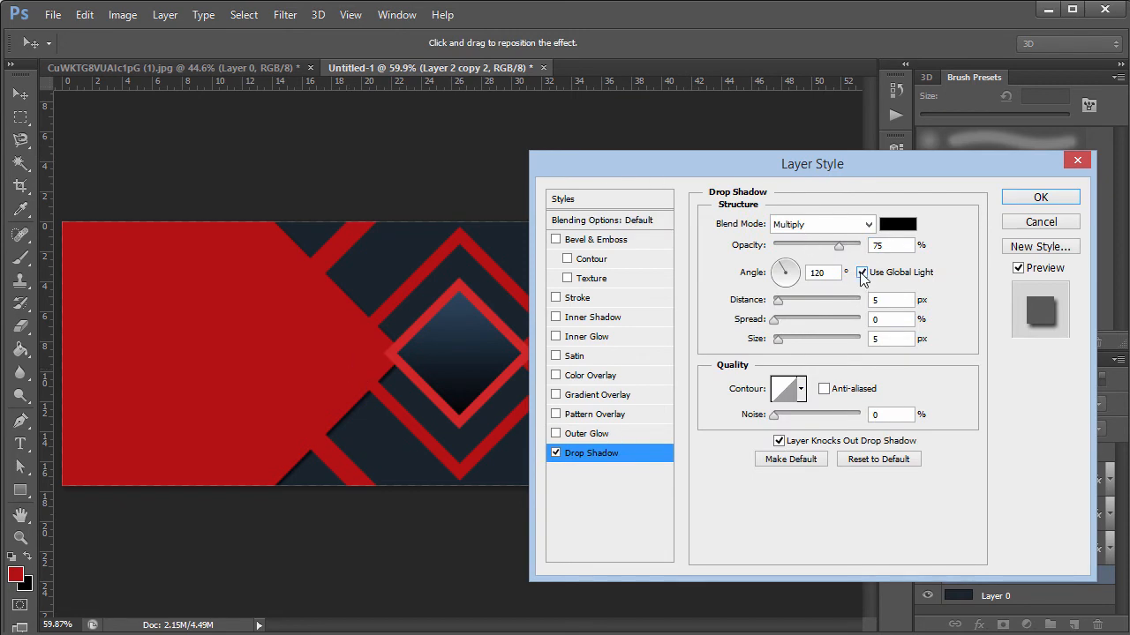
pyautogui.doubleClick(825, 273)
pyautogui.write('0')
pyautogui.moveTo(813, 165); pyautogui.dragTo(847, 184)
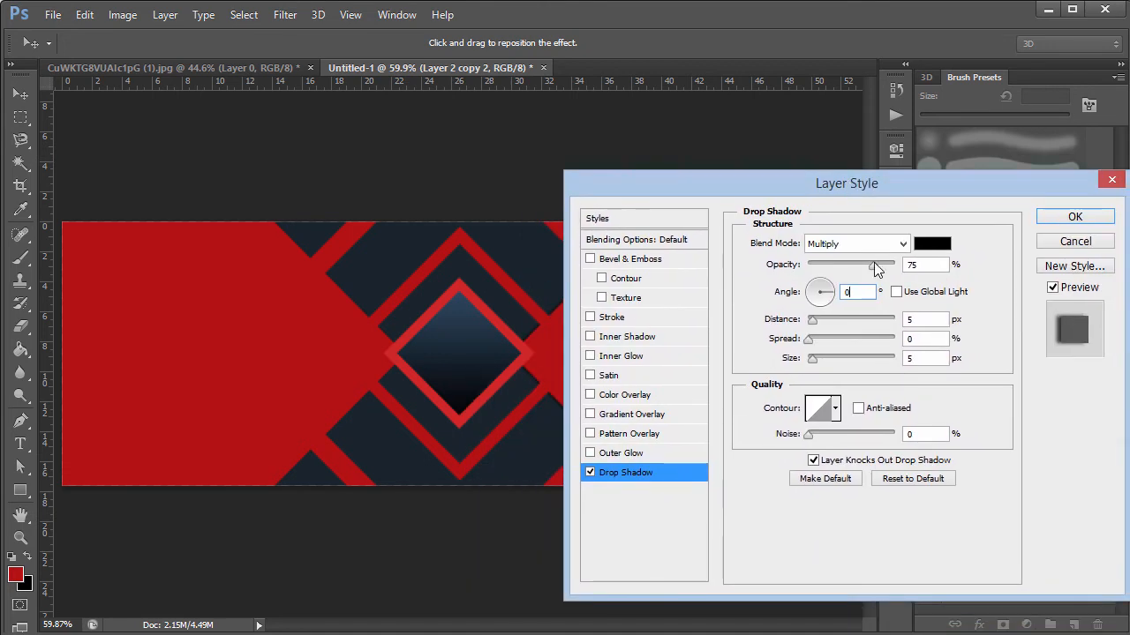
pyautogui.moveTo(765, 187); pyautogui.dragTo(788, 200)
pyautogui.moveTo(889, 306); pyautogui.dragTo(517, 308)
pyautogui.write('90')
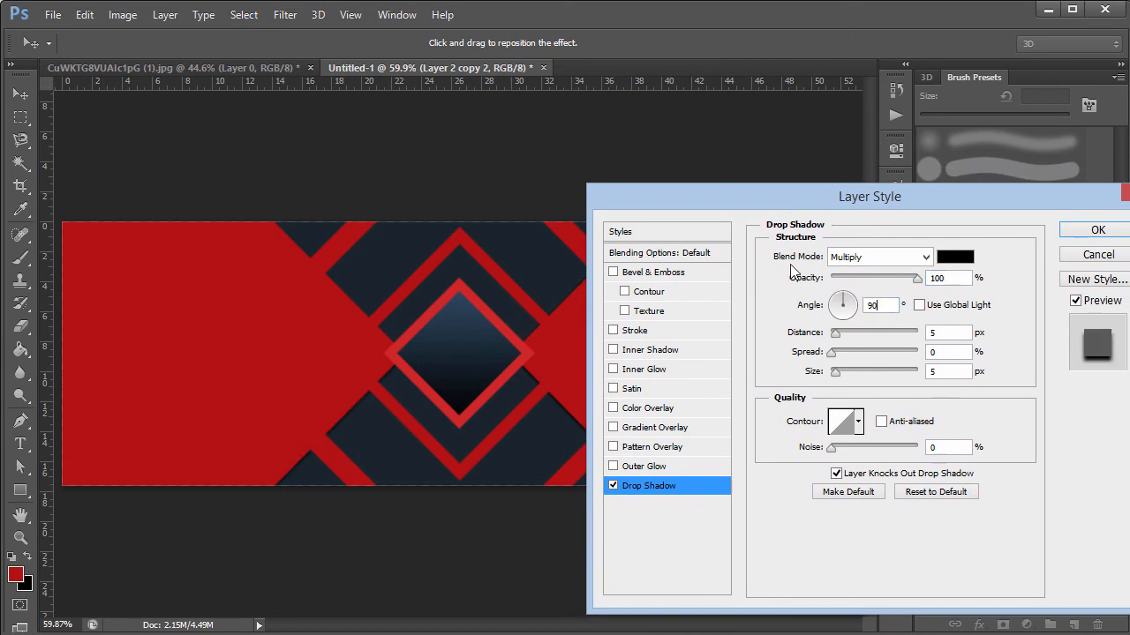
pyautogui.click(1094, 256)
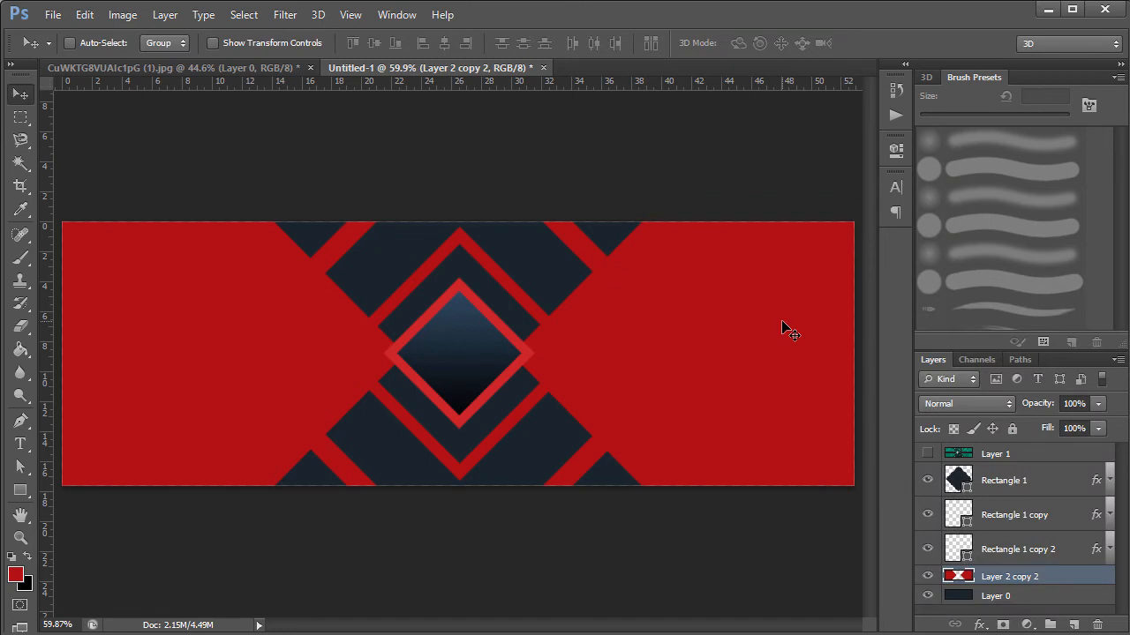
# Step: Compare the design with the green reference once more and undo the merge of the two red panels
pyautogui.click(928, 454)
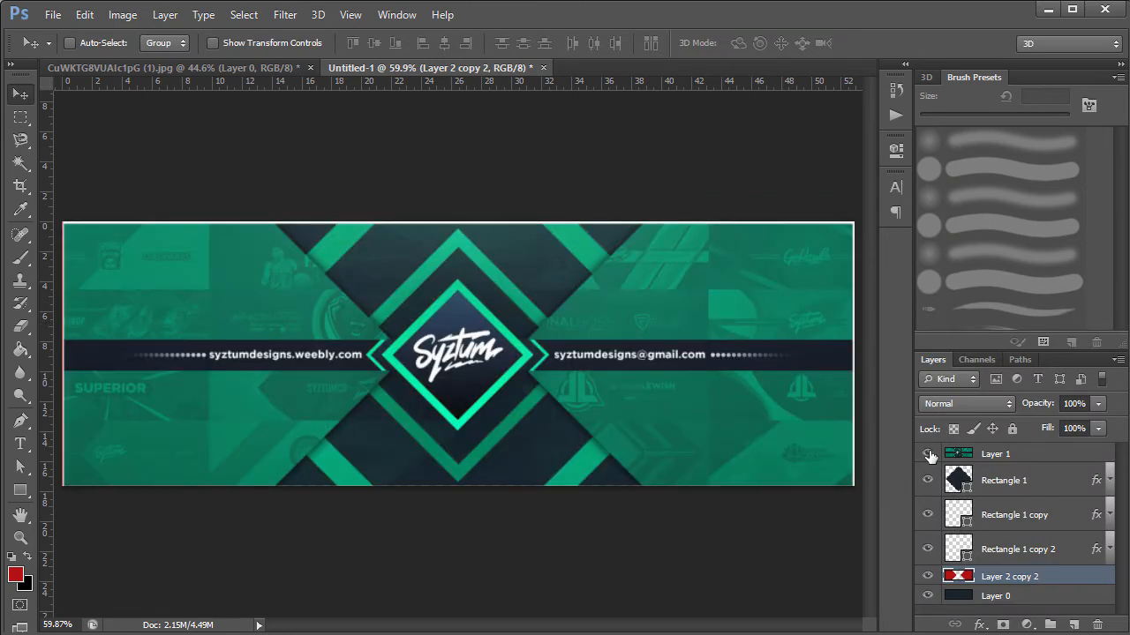
pyautogui.click(928, 454)
pyautogui.hotkey('ctrl', 'z')
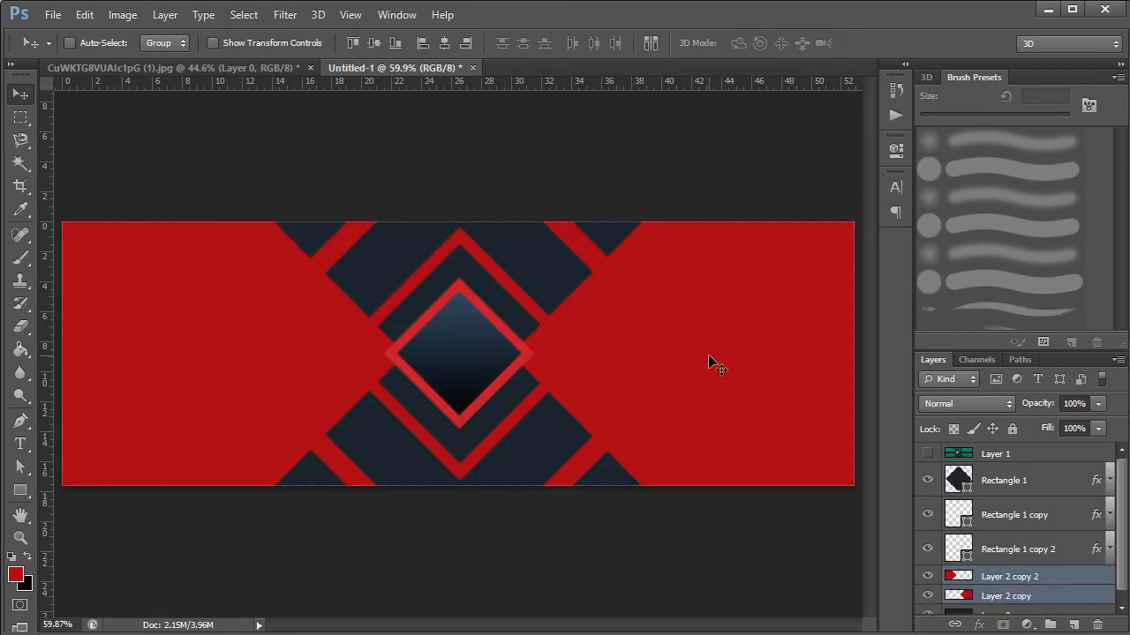
# Step: Add a drop shadow with an angle of 180° to the red panel layer on the banner's left side
pyautogui.click(1051, 611)
pyautogui.click(1048, 577)
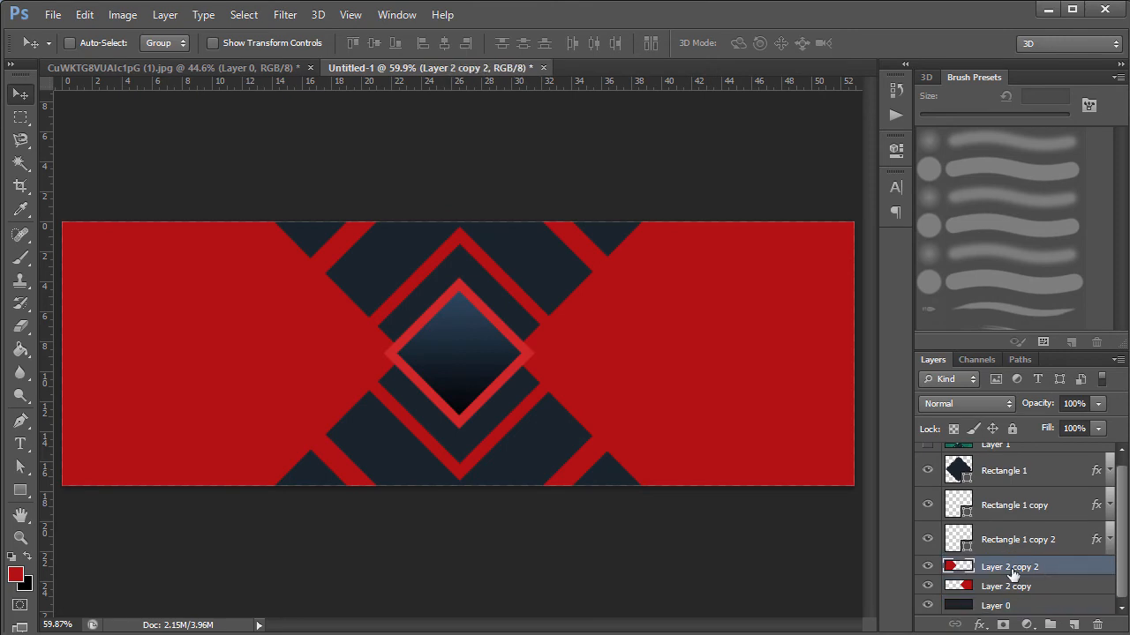
pyautogui.click(929, 567)
pyautogui.click(928, 568)
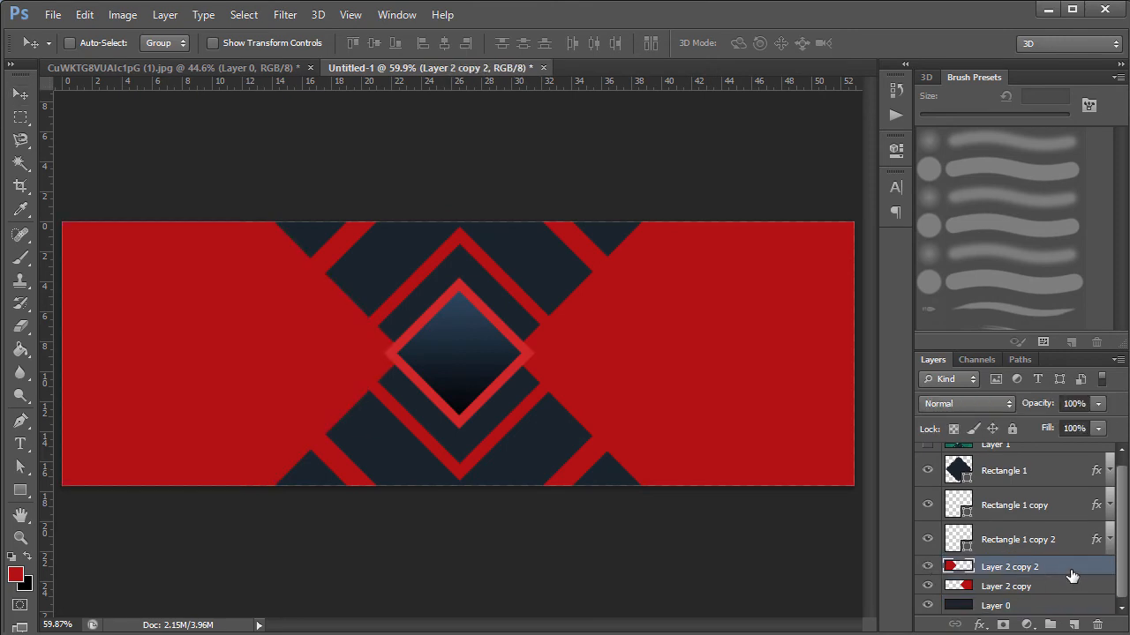
pyautogui.doubleClick(1071, 570)
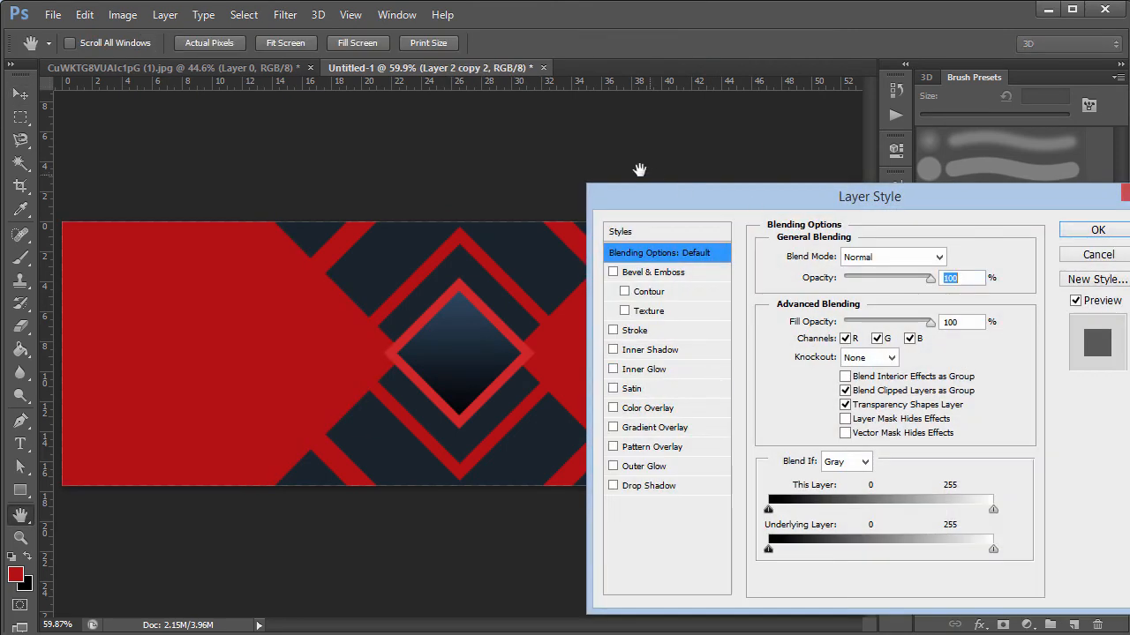
pyautogui.moveTo(727, 199); pyautogui.dragTo(642, 162)
pyautogui.click(582, 450)
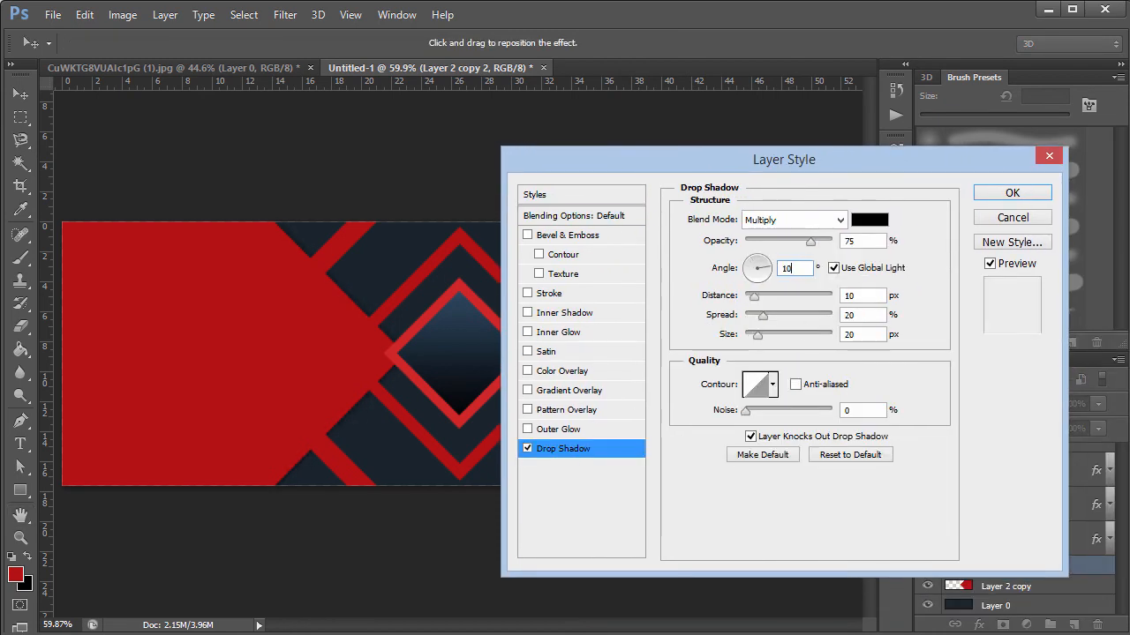
pyautogui.write('180')
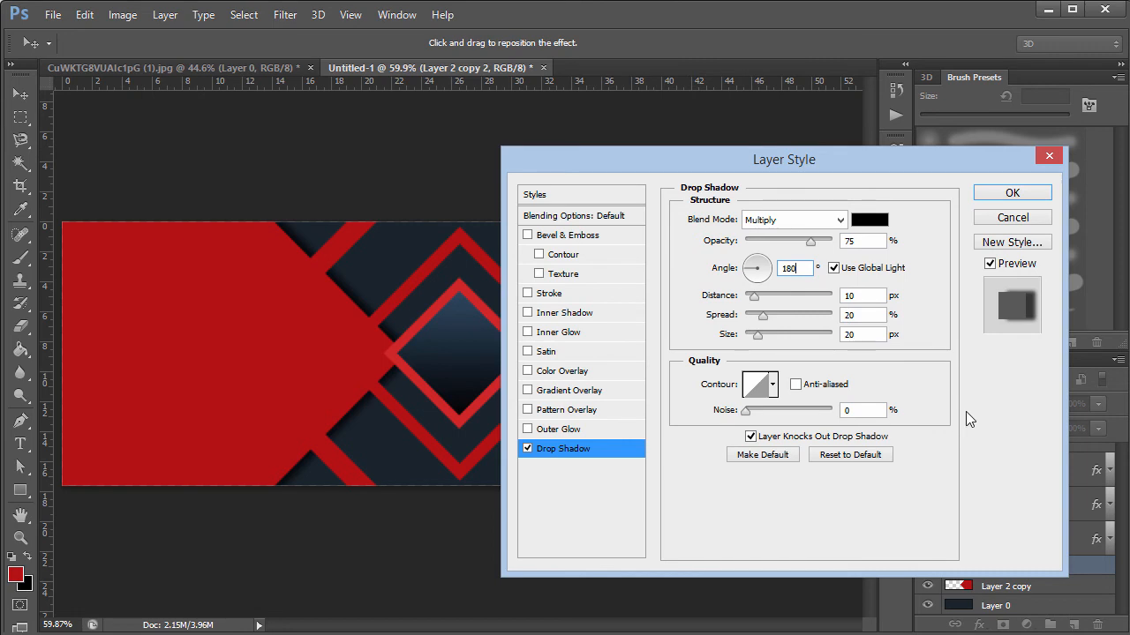
# Step: Set the left panel's drop shadow to 5 px distance, 10% spread and 10 px size, and apply it
pyautogui.doubleClick(849, 295)
pyautogui.write('5')
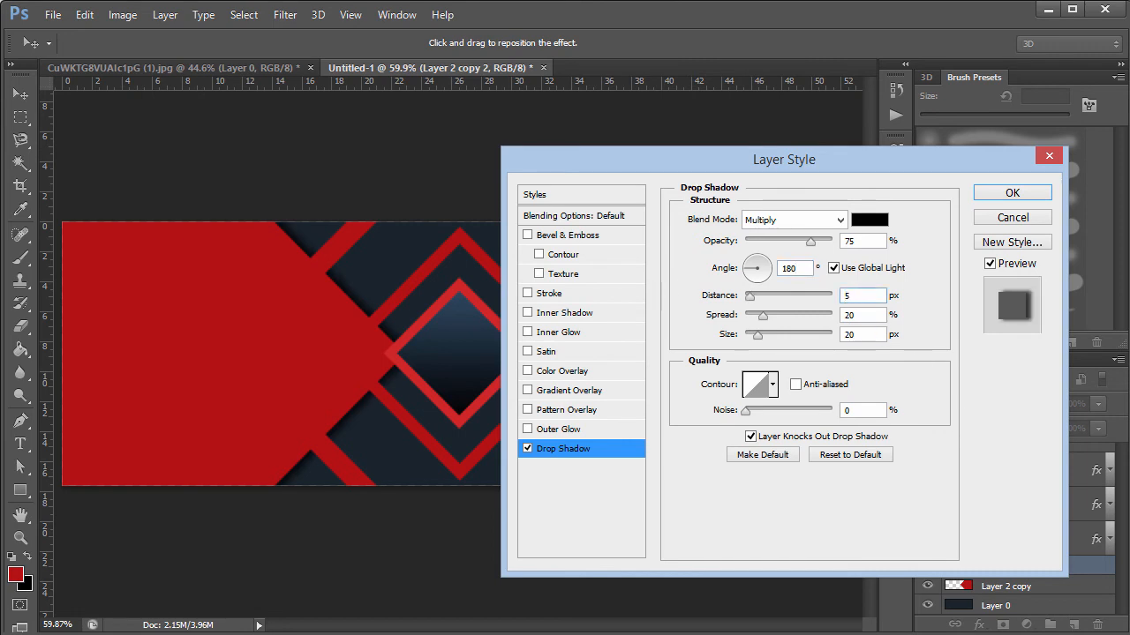
pyautogui.press('Tab')
pyautogui.write('10')
pyautogui.press('Tab')
pyautogui.write('10')
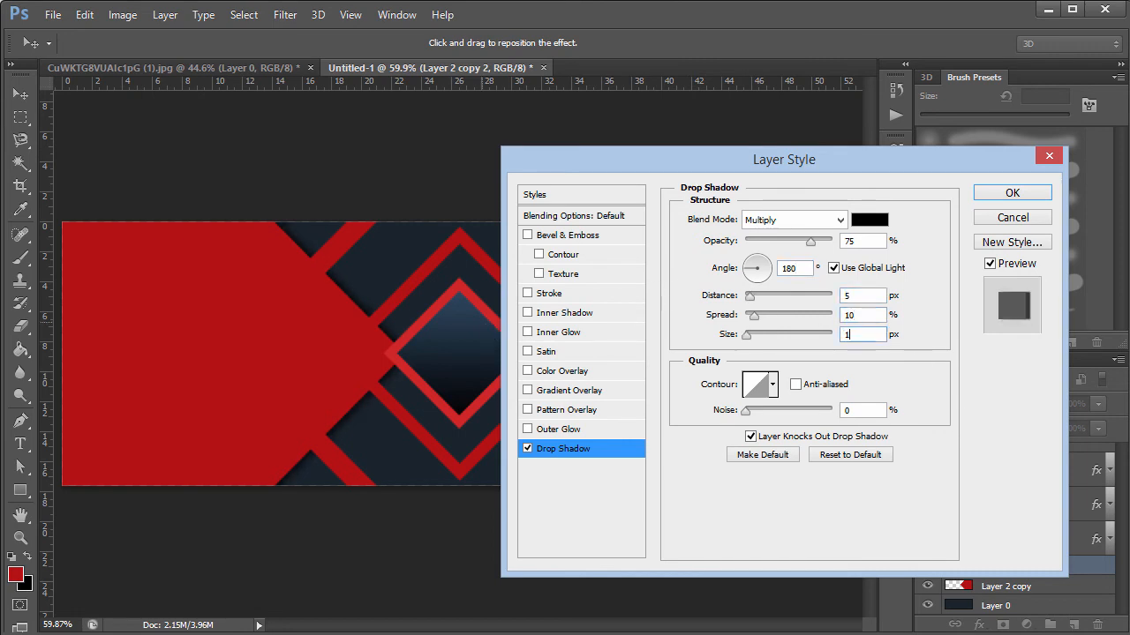
pyautogui.press('Return')
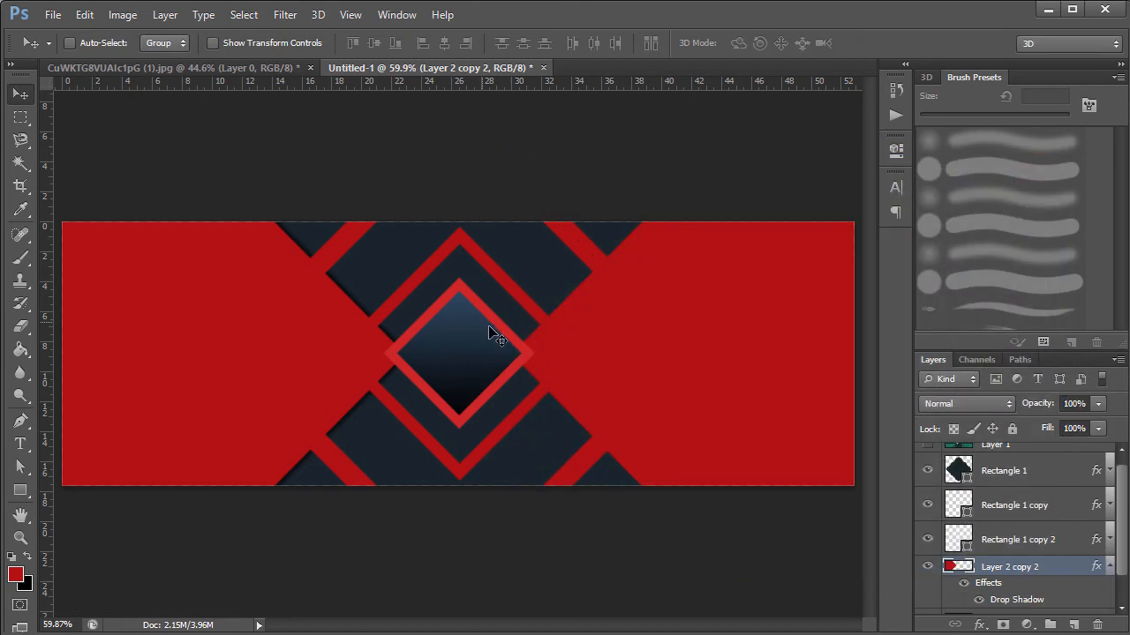
# Step: Copy the left red panel's layer style onto the right red panel layer
pyautogui.click(1109, 566)
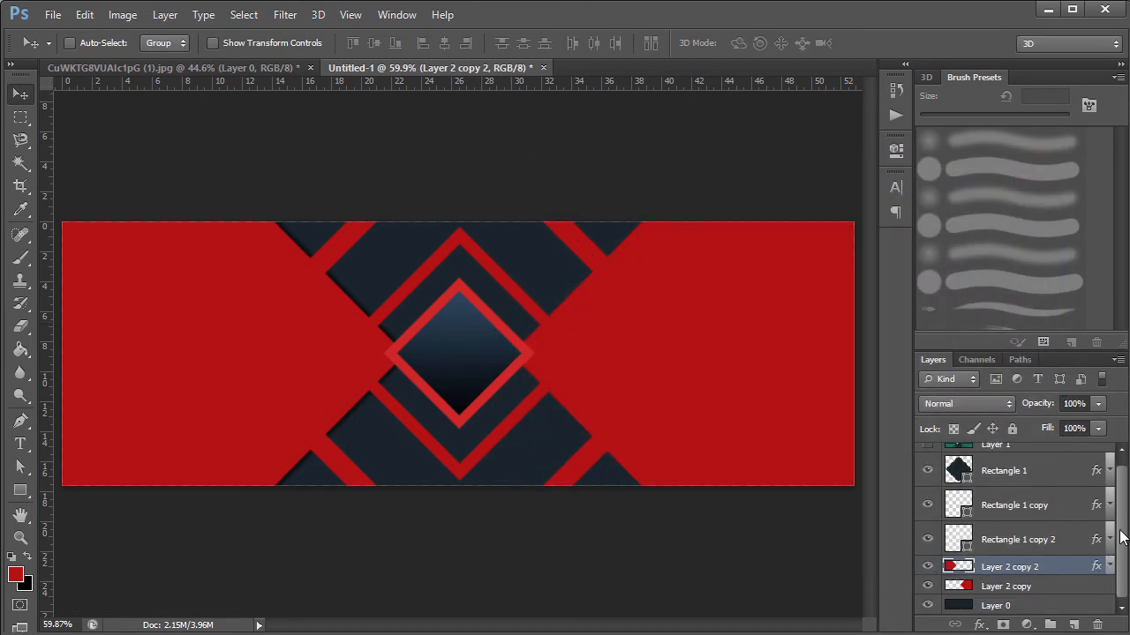
pyautogui.rightClick(1064, 558)
pyautogui.click(893, 262)
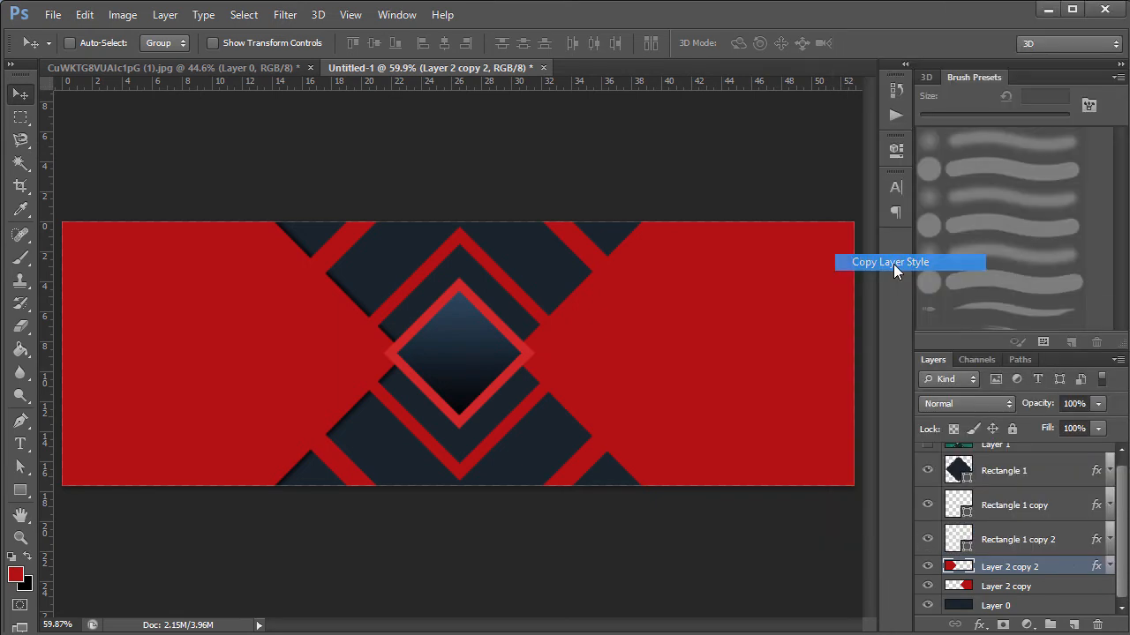
pyautogui.click(1034, 588)
pyautogui.rightClick(1034, 587)
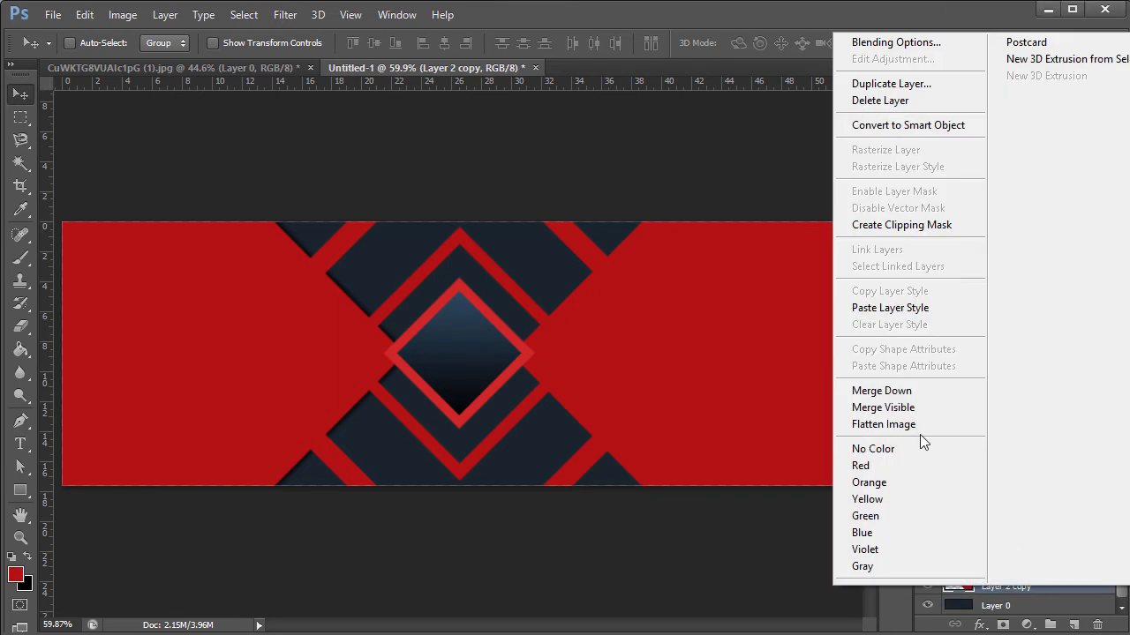
pyautogui.click(878, 307)
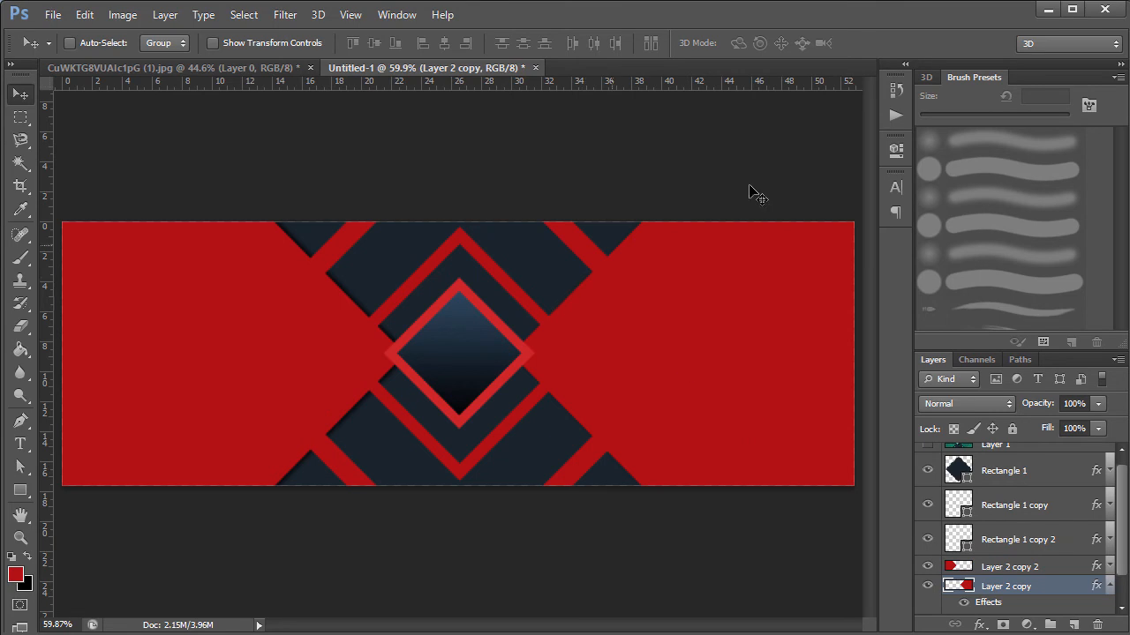
# Step: Set the right red panel's drop shadow angle to 0° and apply it
pyautogui.doubleClick(1057, 588)
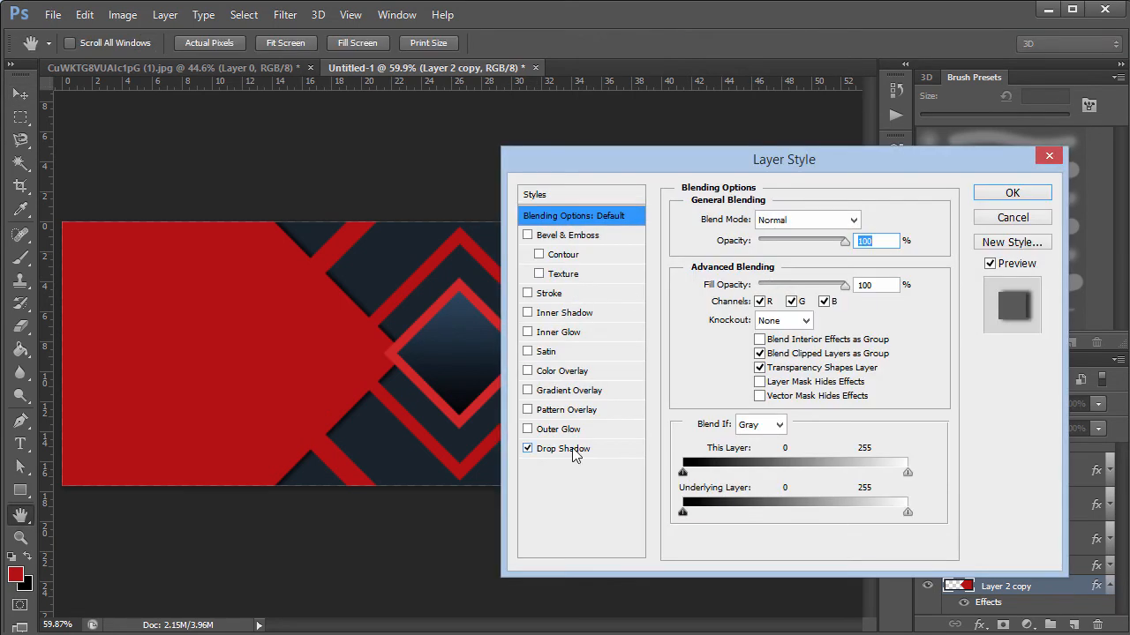
pyautogui.click(574, 450)
pyautogui.moveTo(714, 154); pyautogui.dragTo(806, 263)
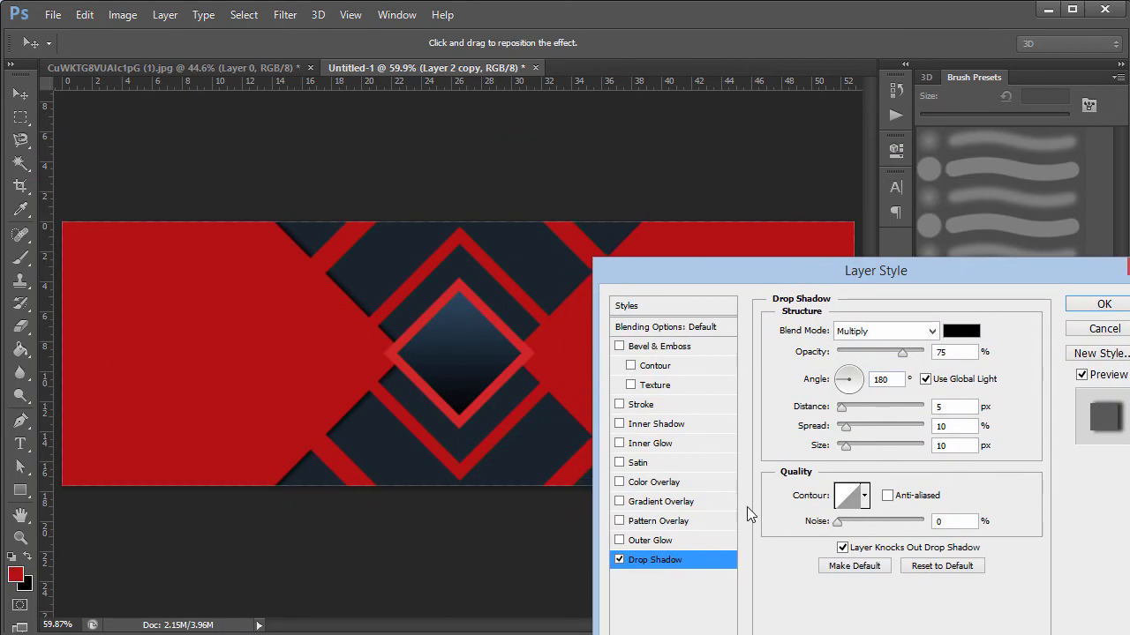
pyautogui.doubleClick(883, 381)
pyautogui.write('0')
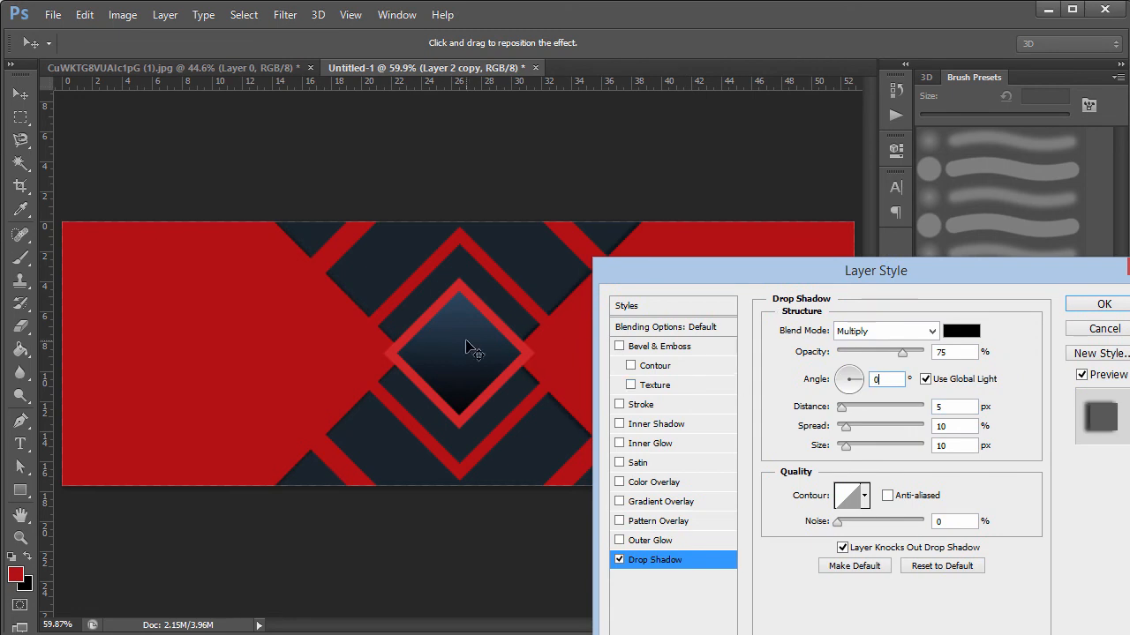
pyautogui.click(1103, 304)
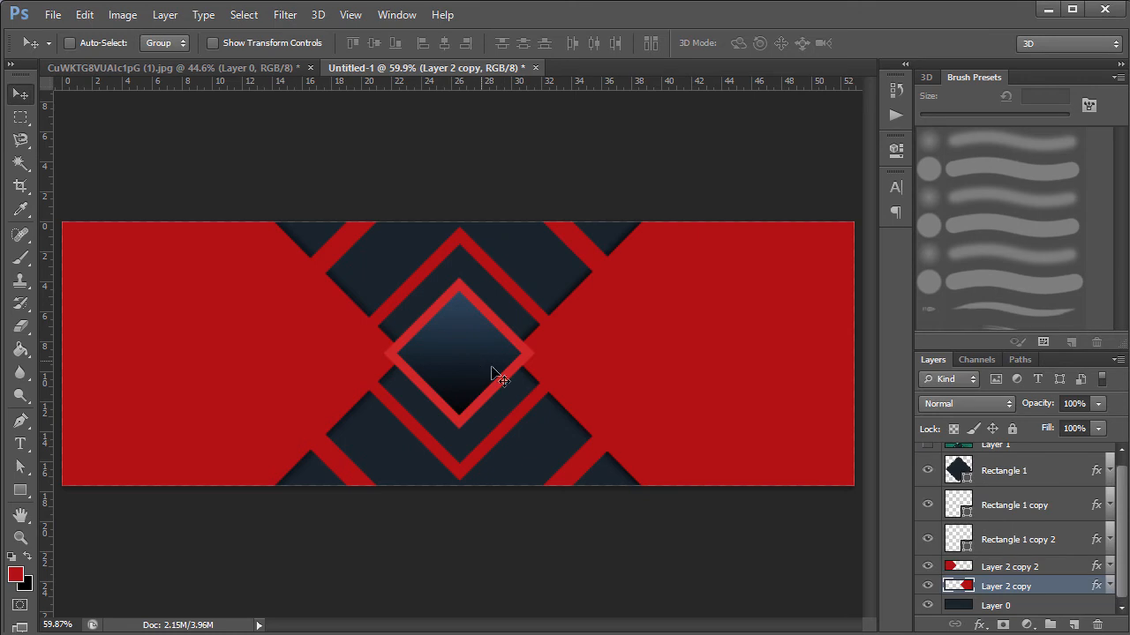
# Step: Show the green reference and make a rectangular selection over its dark horizontal band, spanning the full canvas width
pyautogui.click(927, 446)
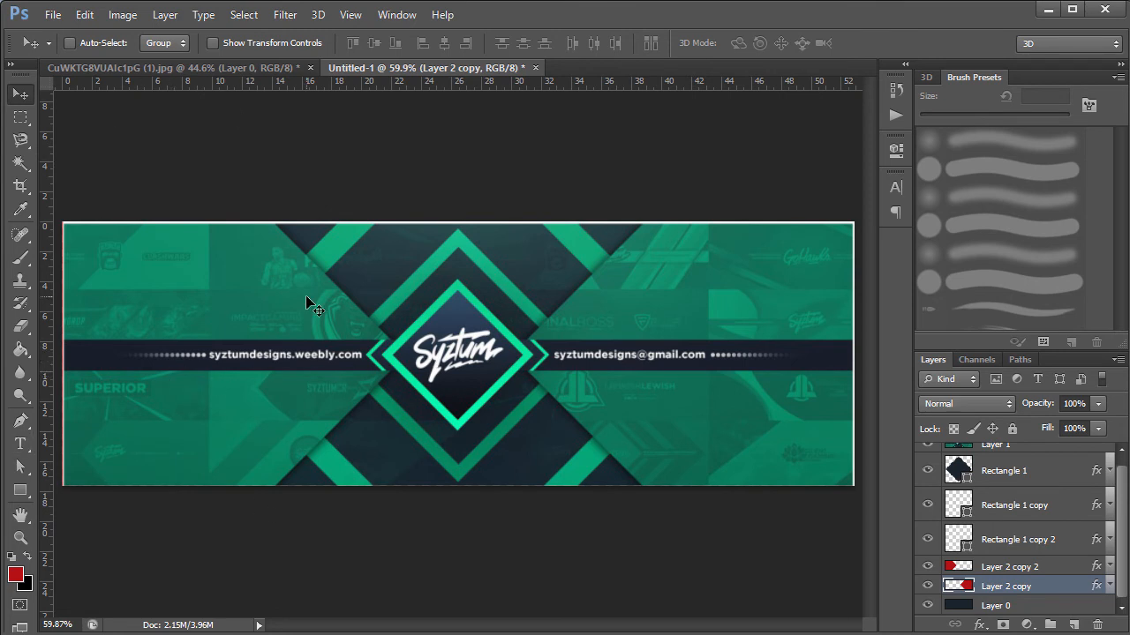
pyautogui.click(20, 118)
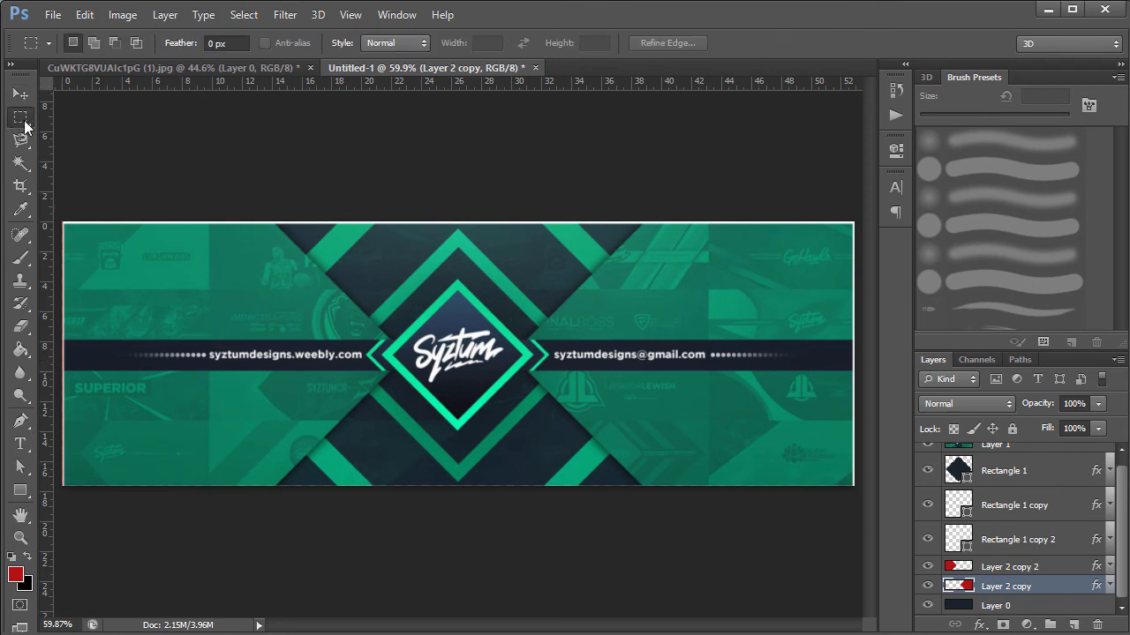
pyautogui.moveTo(71, 344); pyautogui.dragTo(934, 369)
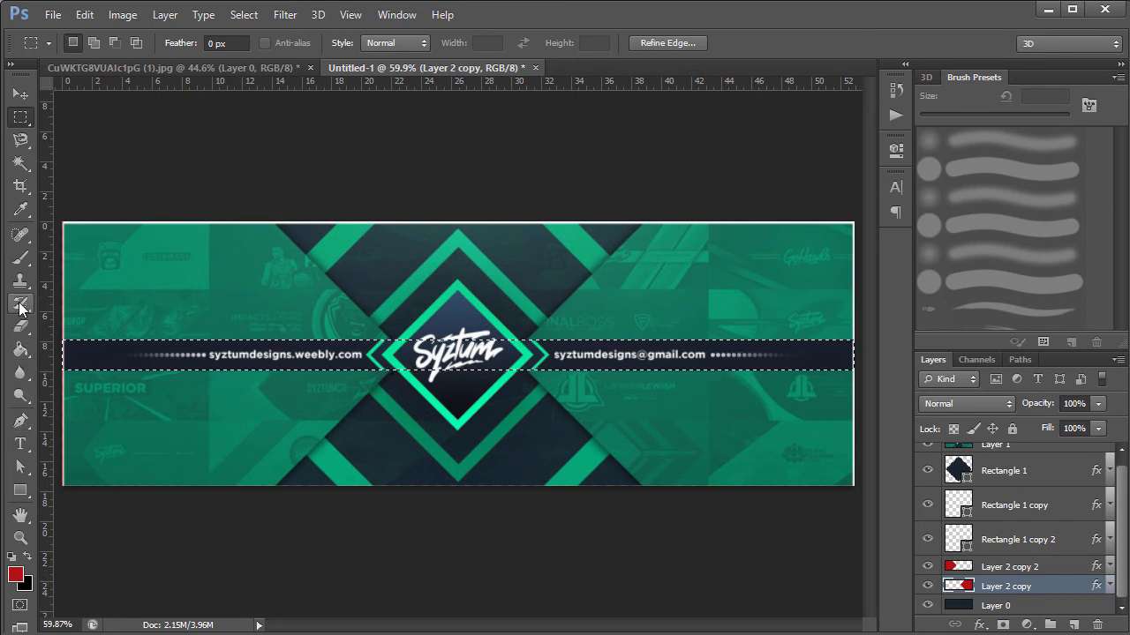
# Step: Sample the band's dark navy colour, fill the selection with it on a new layer directly beneath the green reference, and deselect
pyautogui.press('i')
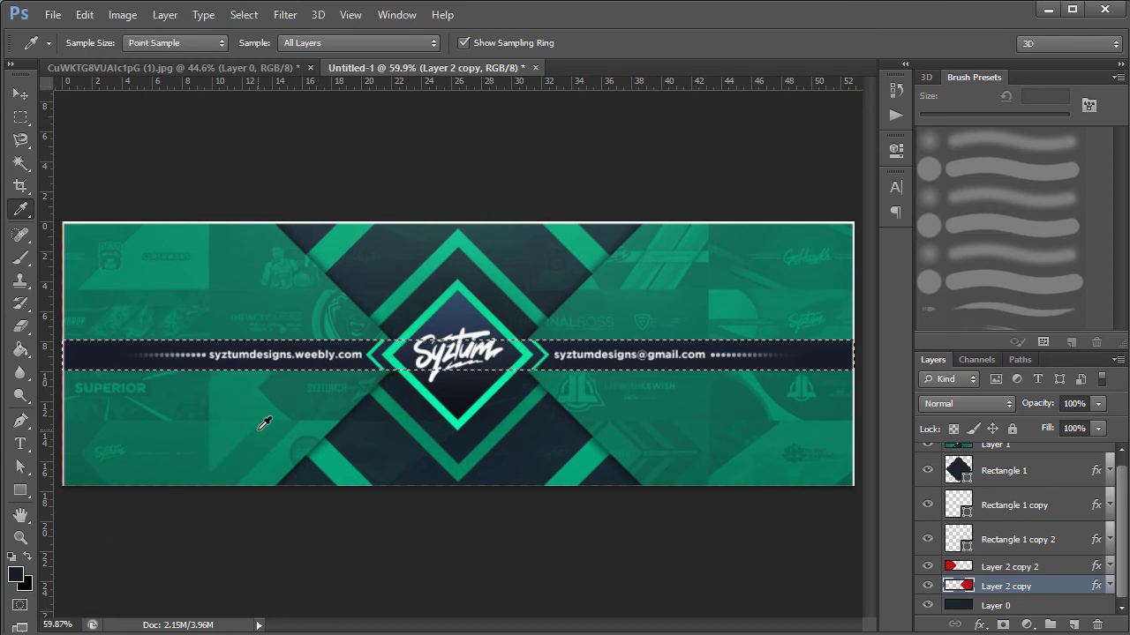
pyautogui.press('g')
pyautogui.scroll(1, 1110, 456)
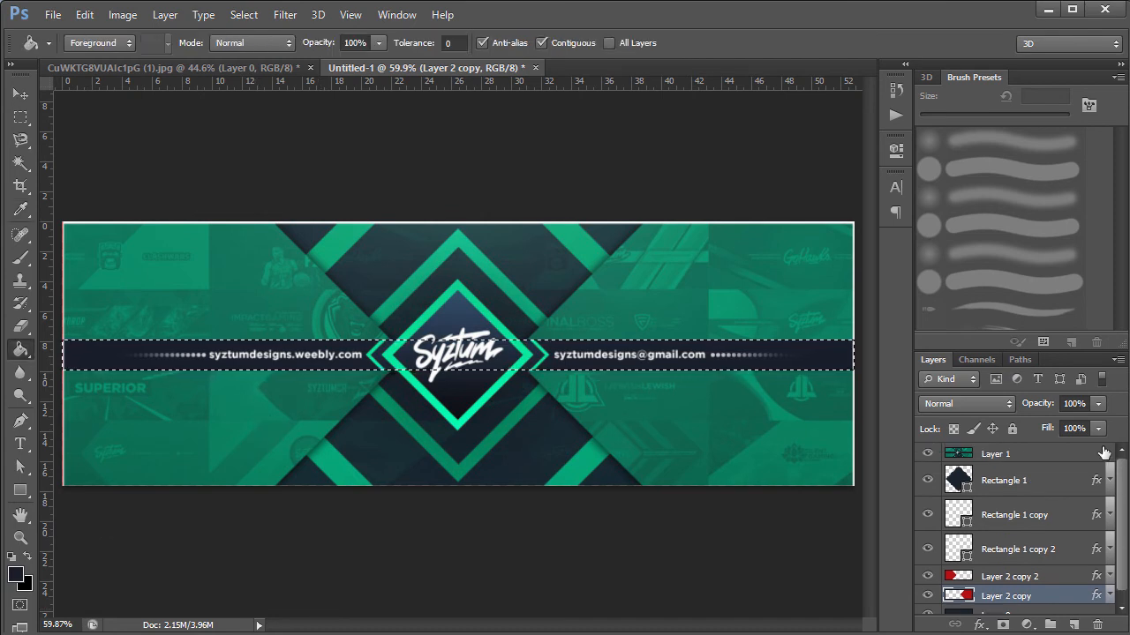
pyautogui.moveTo(1068, 618); pyautogui.dragTo(1029, 466)
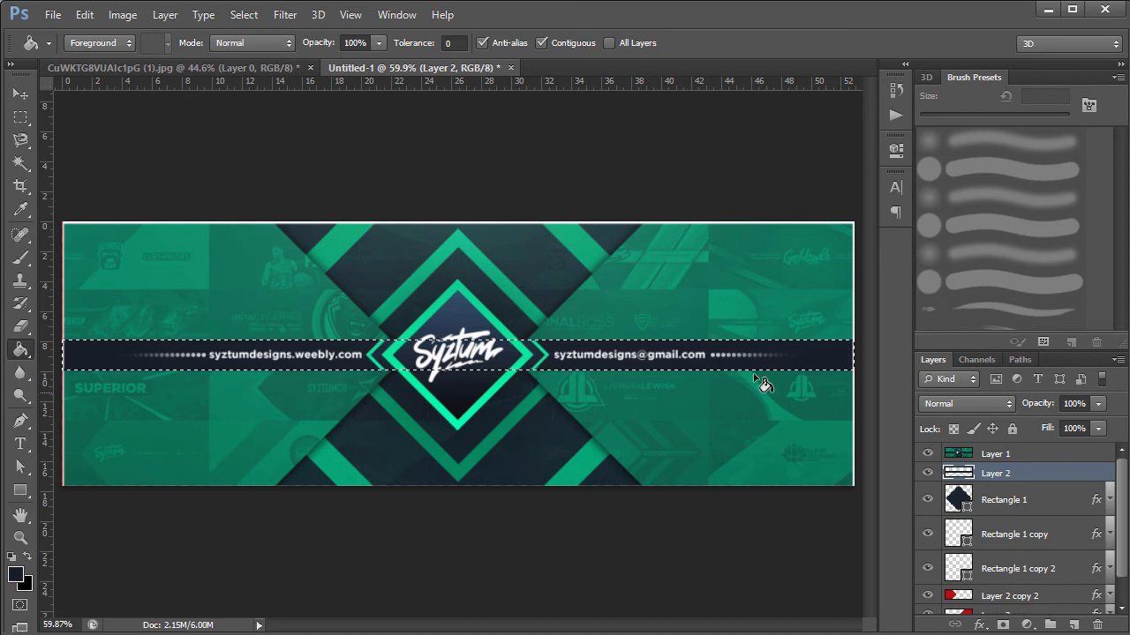
pyautogui.hotkey('ctrl', 'd')
pyautogui.click(929, 456)
pyautogui.click(929, 456)
pyautogui.doubleClick(1033, 476)
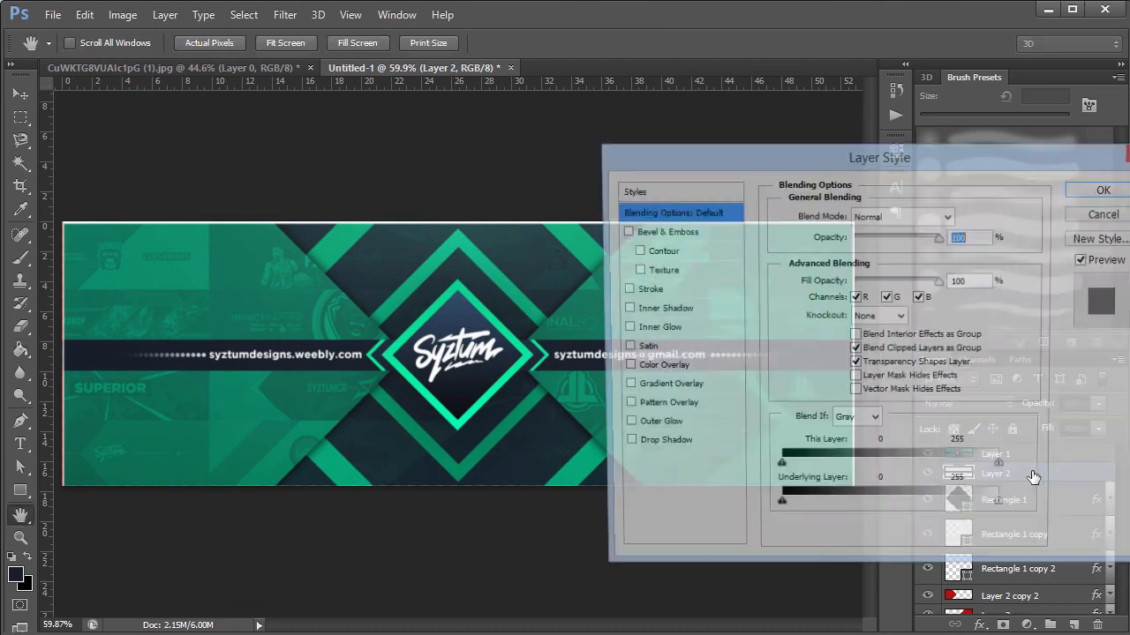
pyautogui.press('Escape')
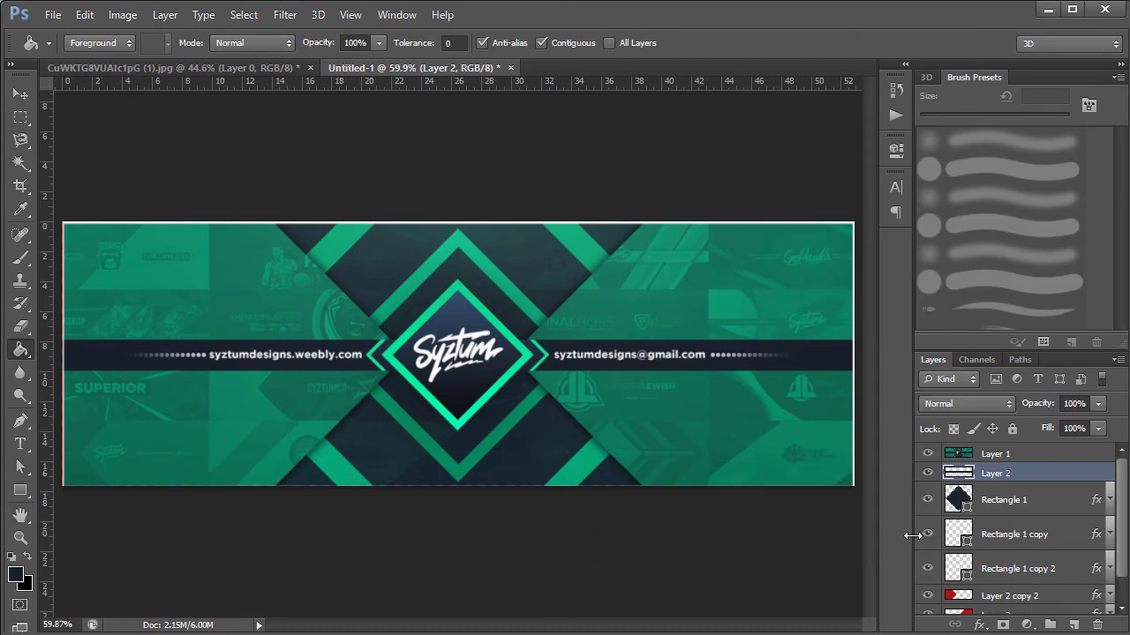
# Step: Hide the green reference and give the dark band layer a drop shadow with 75% opacity, 10 px distance and 5% spread
pyautogui.click(926, 456)
pyautogui.doubleClick(1031, 477)
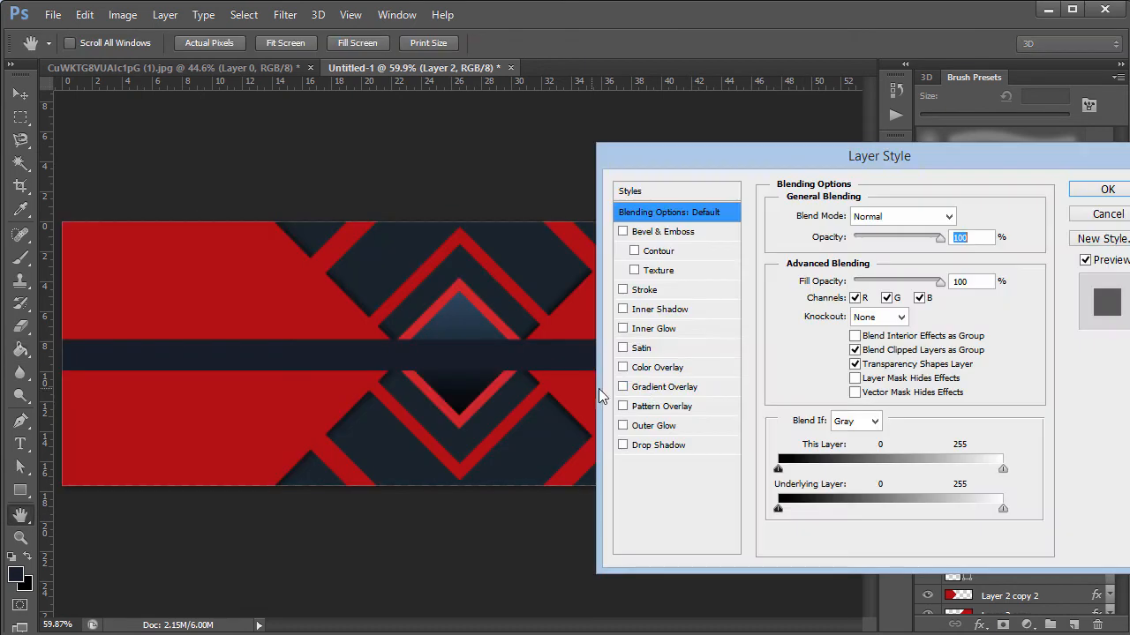
pyautogui.click(664, 445)
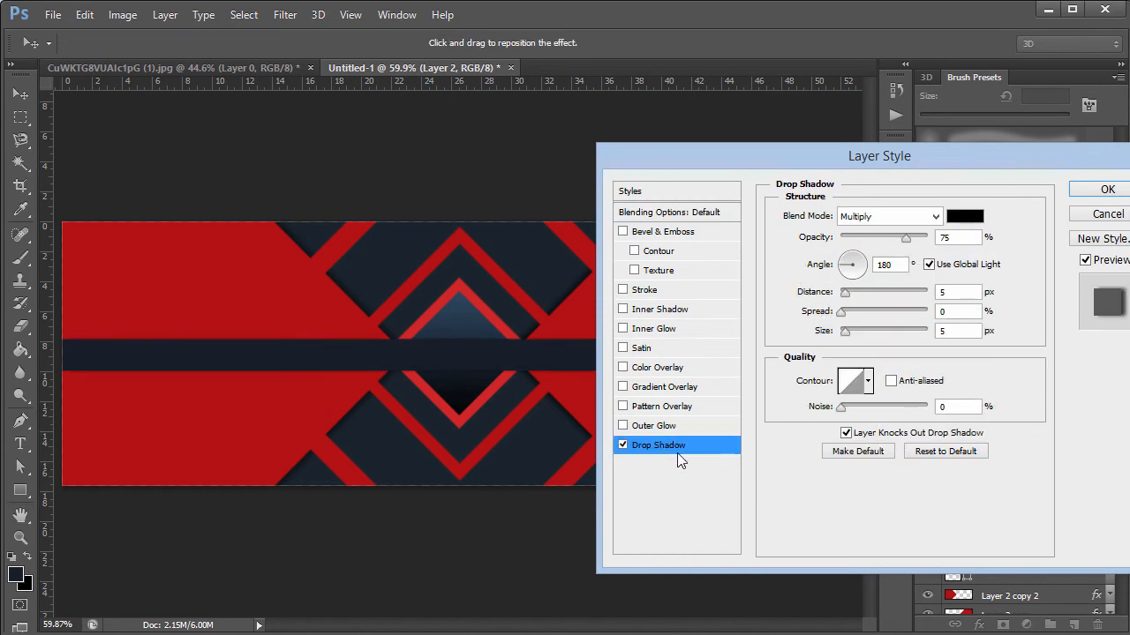
pyautogui.click(959, 312)
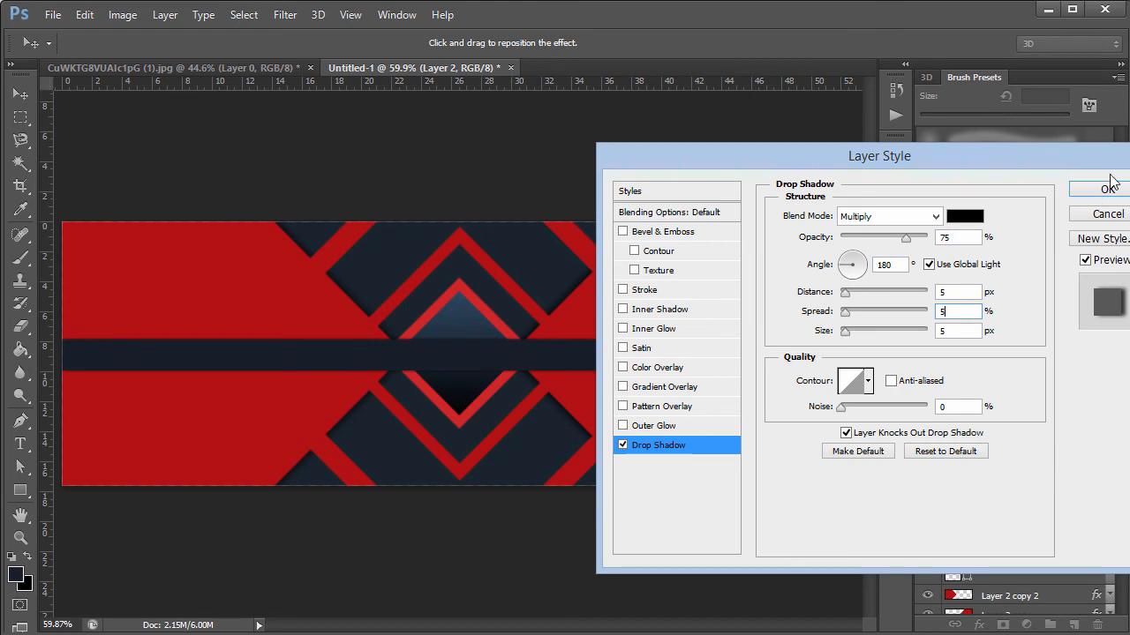
pyautogui.doubleClick(959, 293)
pyautogui.write('10')
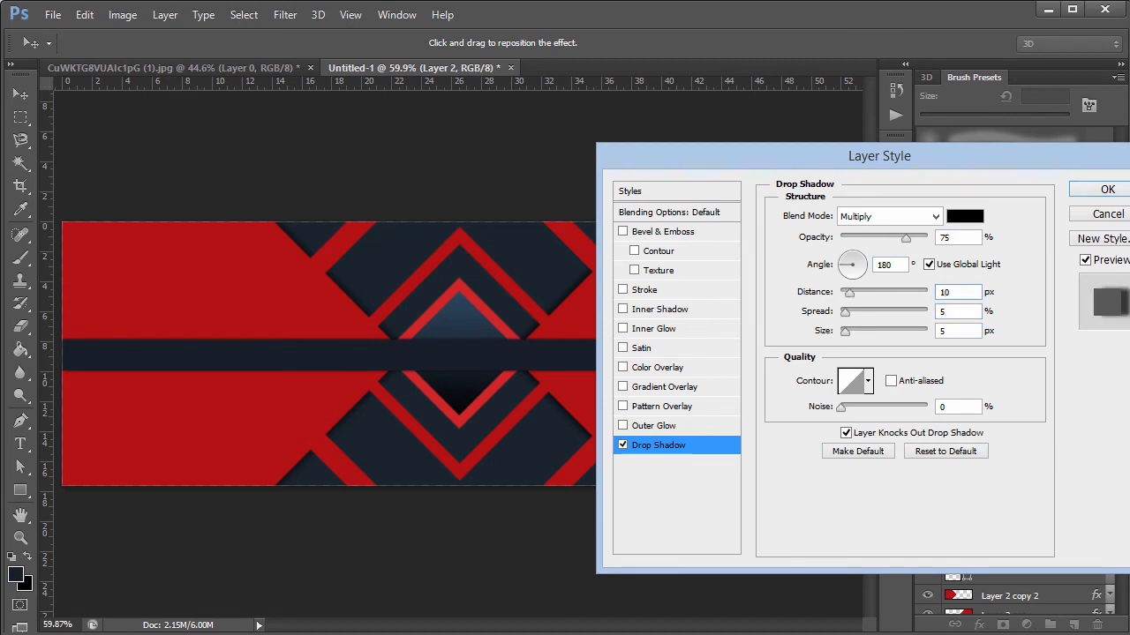
pyautogui.moveTo(920, 238); pyautogui.dragTo(997, 238)
pyautogui.write('75')
pyautogui.click(1079, 189)
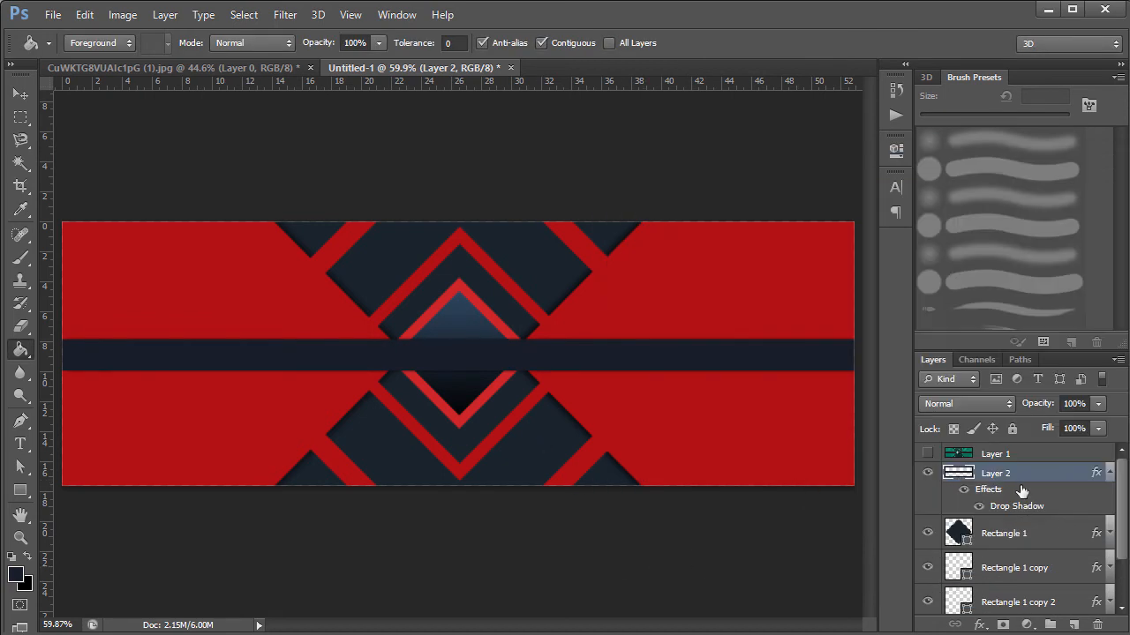
# Step: Centre the dark band vertically on the canvas and compare the design against the green reference, leaving the reference hidden
pyautogui.hotkey('ctrl', 'a')
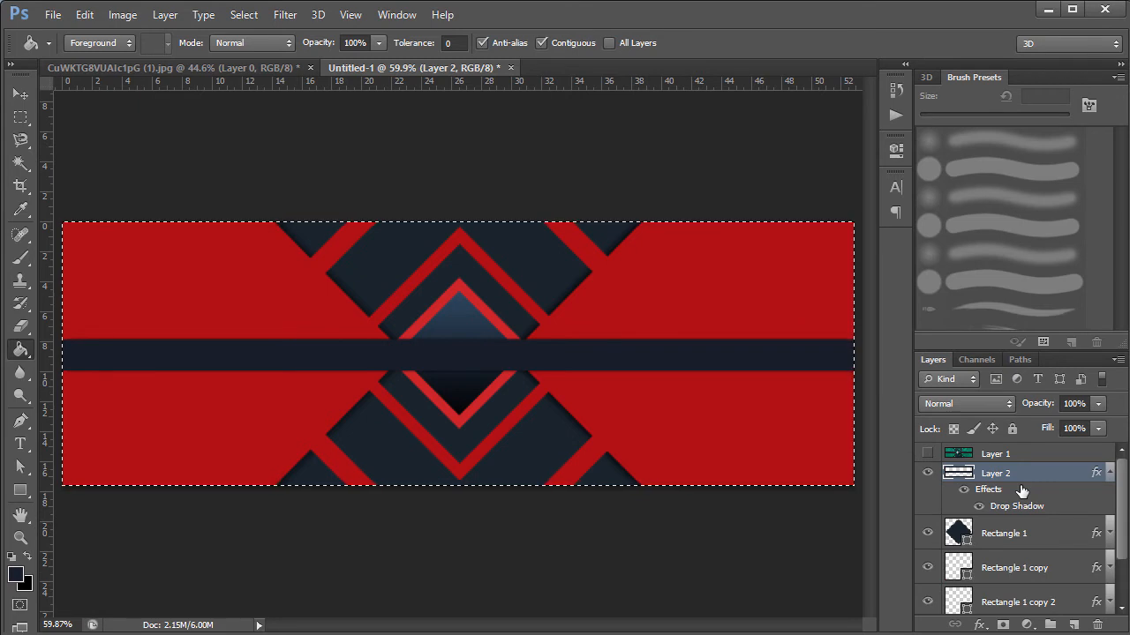
pyautogui.click(21, 93)
pyautogui.click(379, 42)
pyautogui.hotkey('ctrl', 'd')
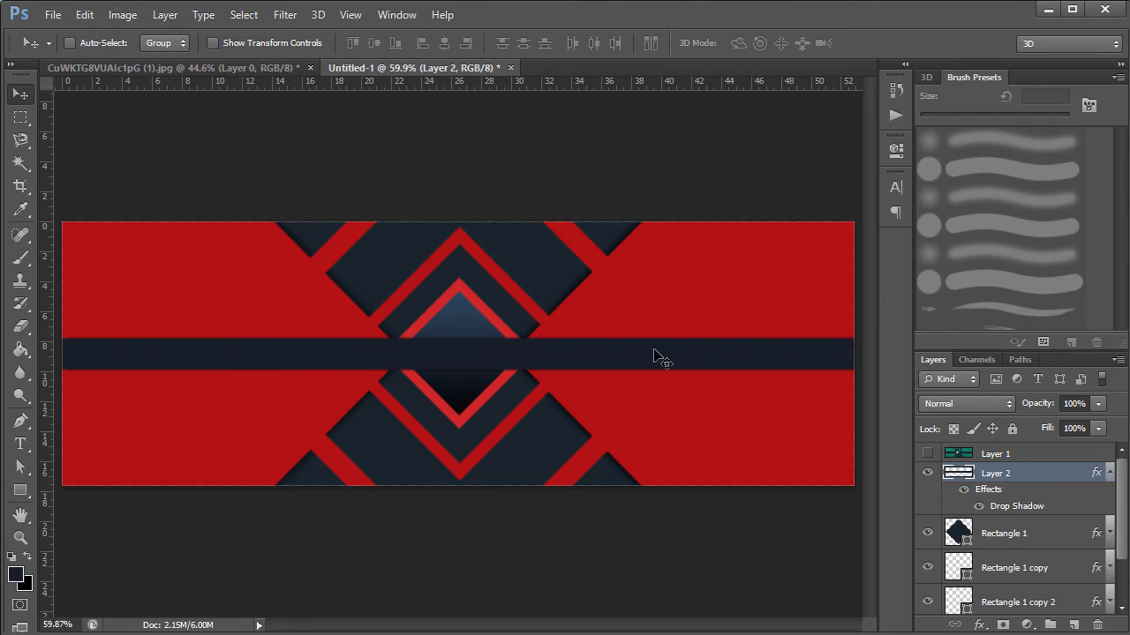
pyautogui.click(927, 455)
pyautogui.click(927, 454)
pyautogui.click(928, 455)
pyautogui.click(929, 456)
# Step: Set the left red panel's drop shadow opacity to 40%
pyautogui.scroll(-3, 1126, 490)
pyautogui.doubleClick(1055, 571)
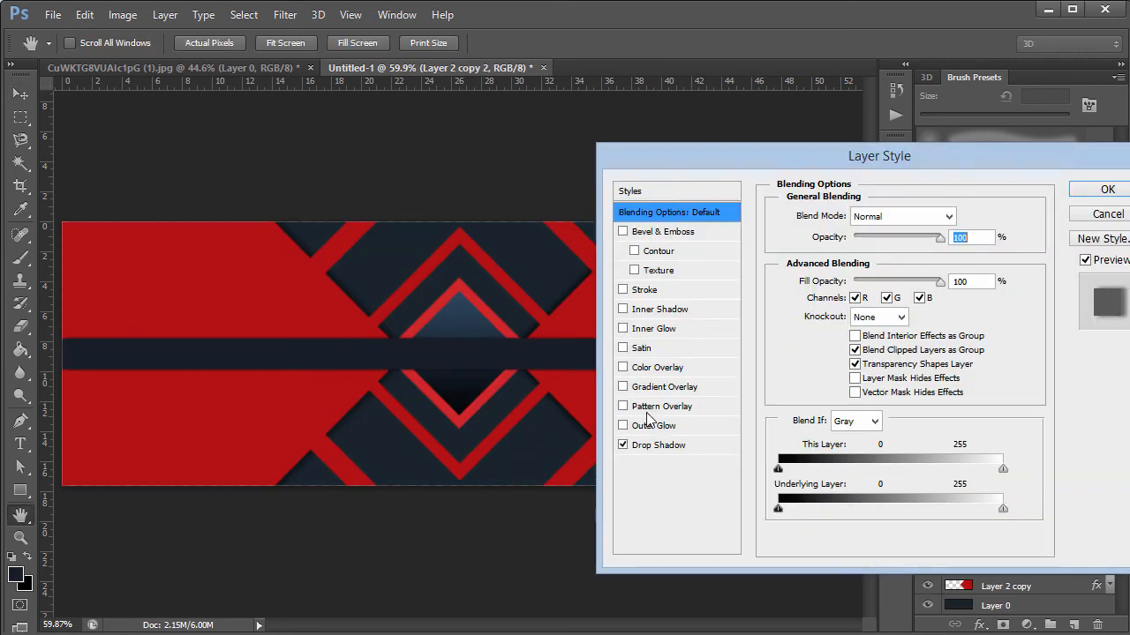
pyautogui.click(663, 445)
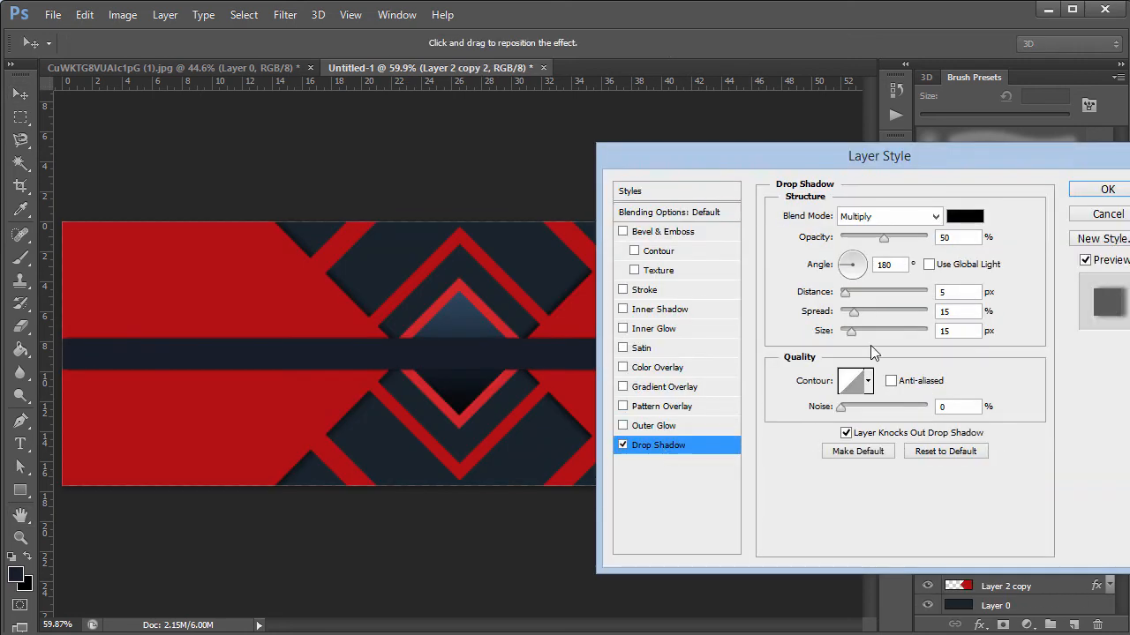
pyautogui.doubleClick(962, 239)
pyautogui.write('40')
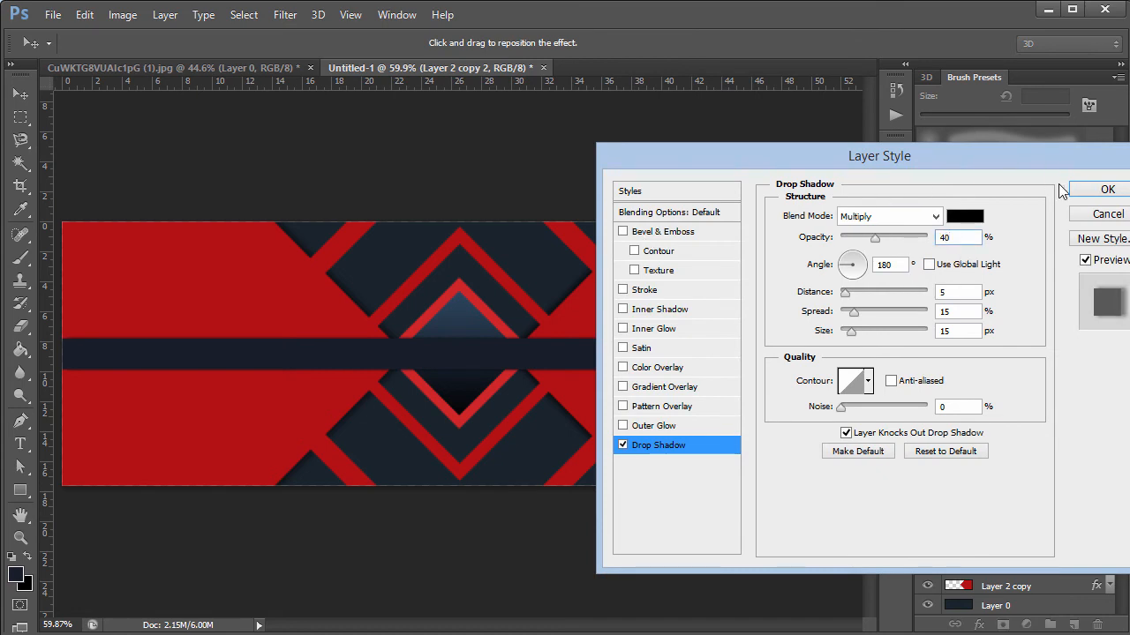
pyautogui.click(1108, 189)
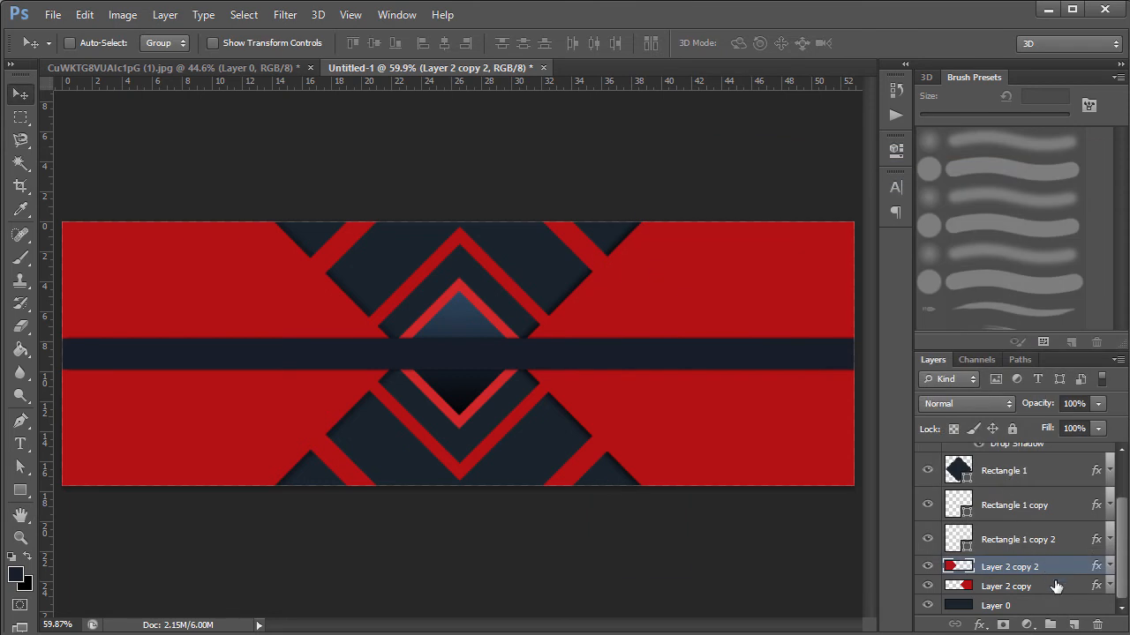
# Step: Set the right red panel's drop shadow opacity to 60% and recheck its shadow settings
pyautogui.doubleClick(1053, 586)
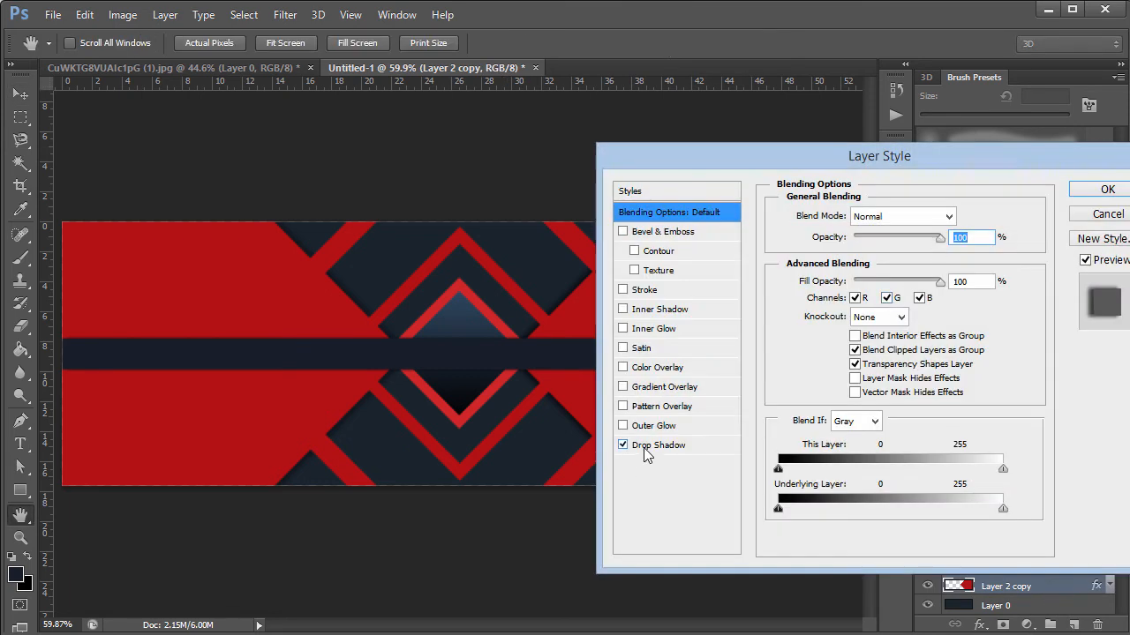
pyautogui.click(653, 446)
pyautogui.doubleClick(966, 238)
pyautogui.write('50')
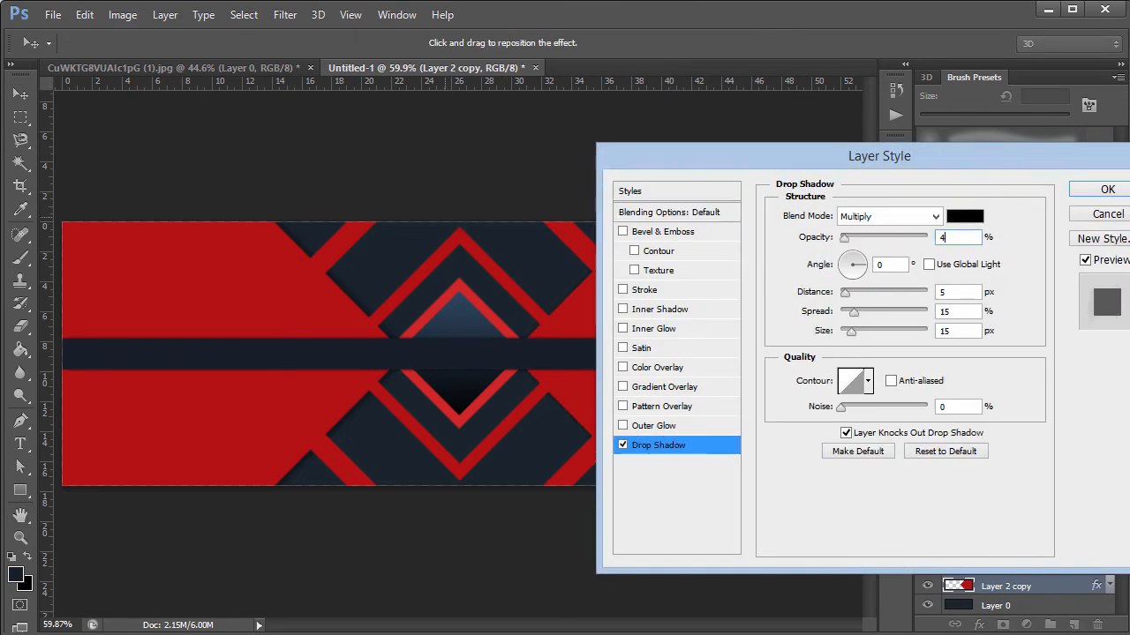
pyautogui.press('BackSpace')
pyautogui.write('0')
pyautogui.press('BackSpace')
pyautogui.press('BackSpace')
pyautogui.write('60')
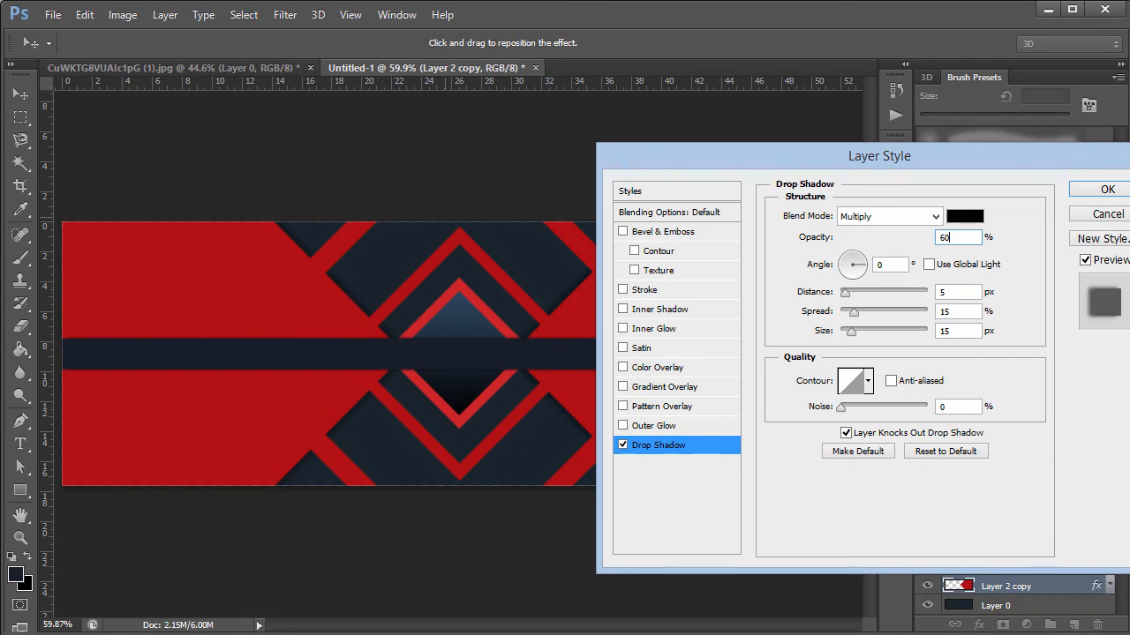
pyautogui.press('Return')
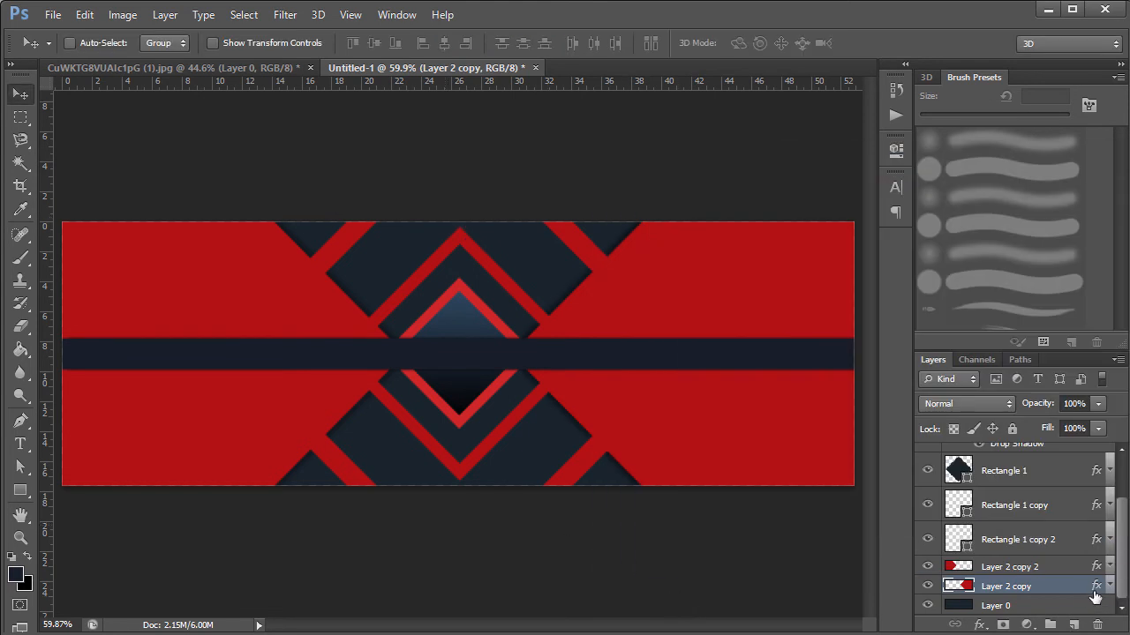
pyautogui.doubleClick(1049, 587)
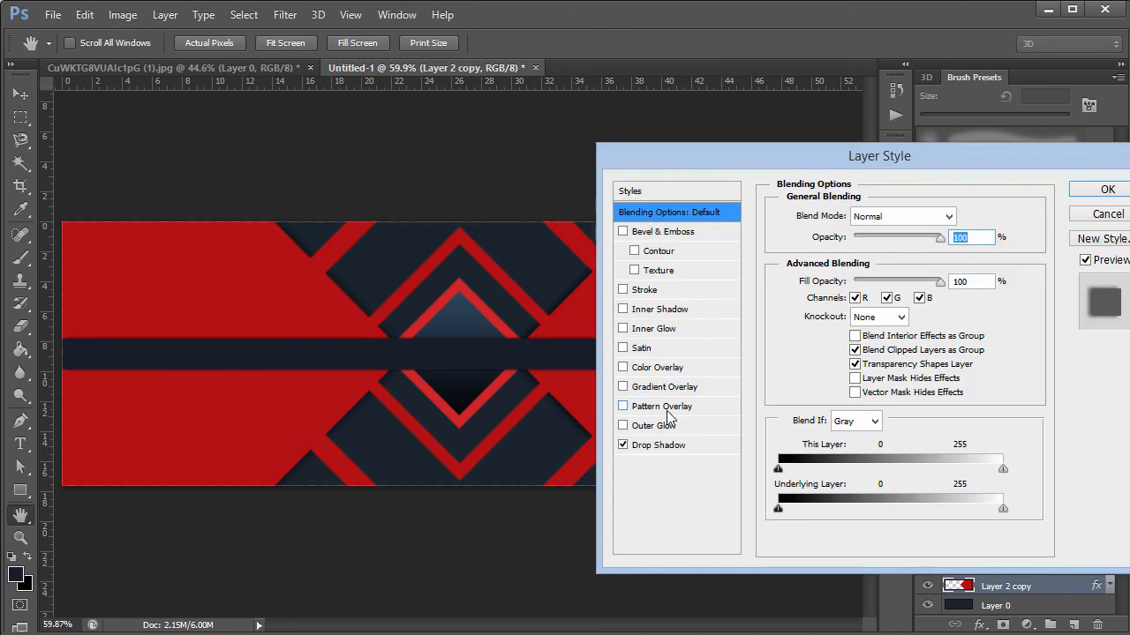
pyautogui.click(667, 445)
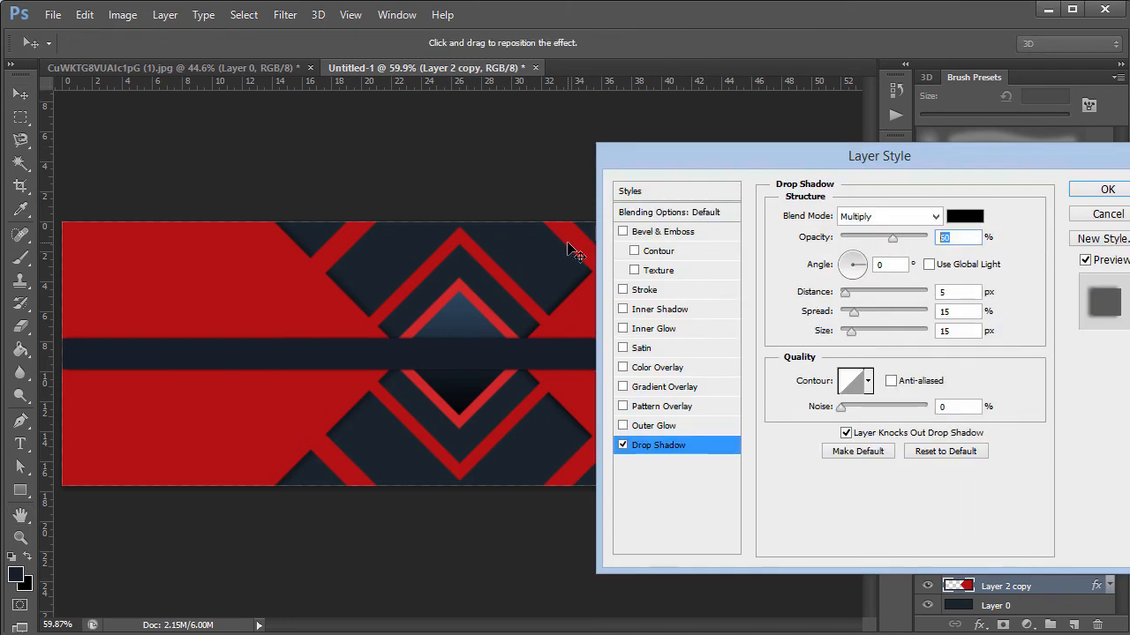
pyautogui.press('Return')
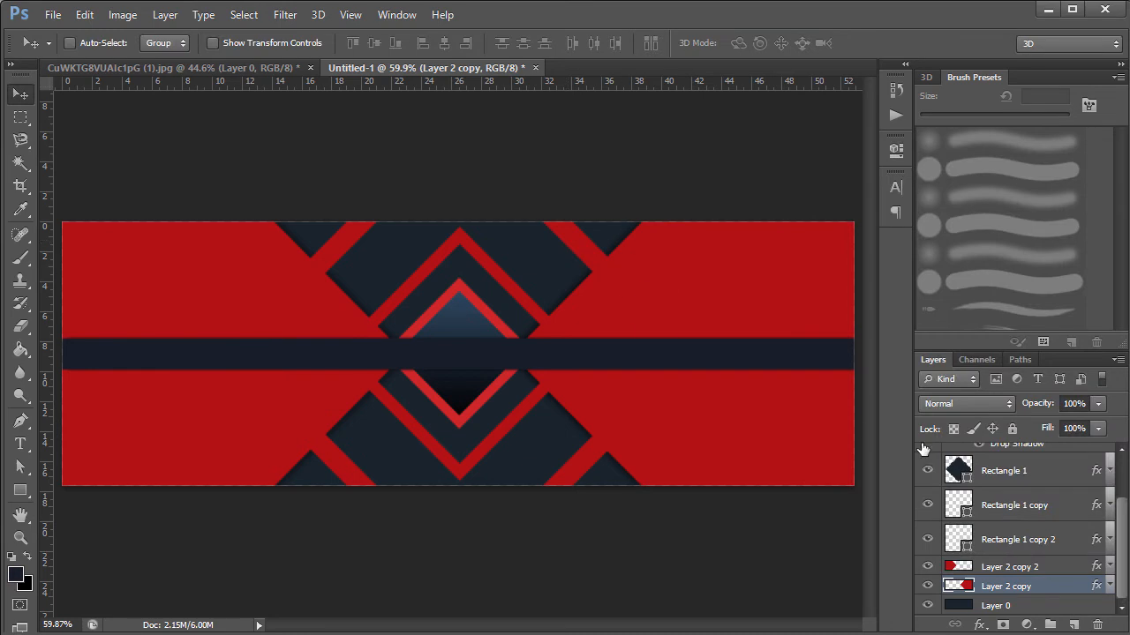
pyautogui.scroll(1, 971, 503)
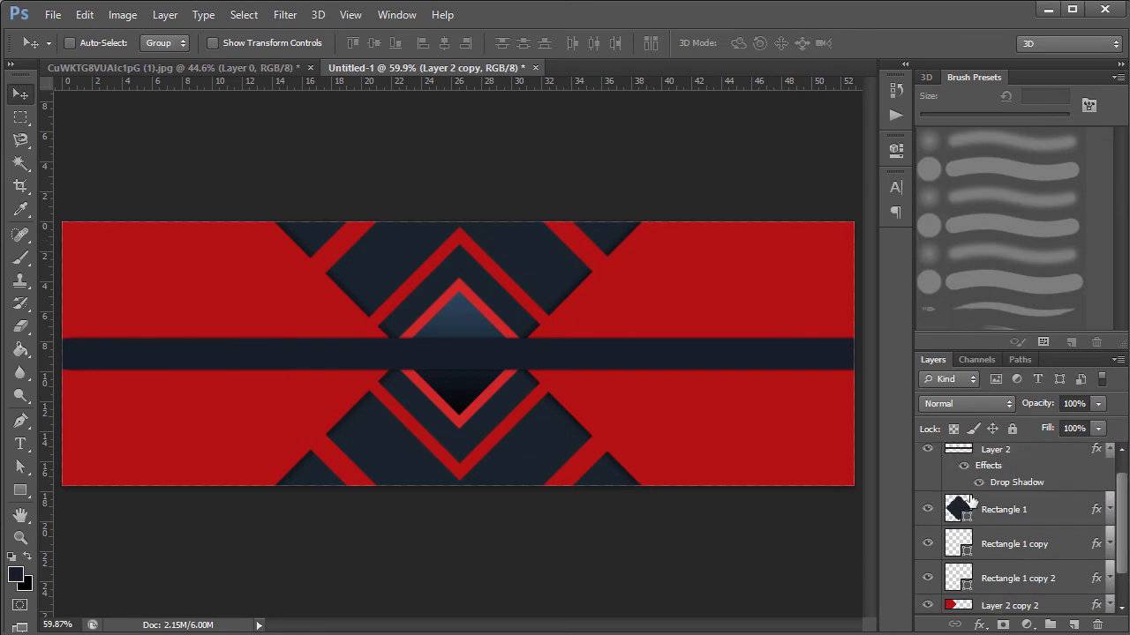
# Step: Collapse Layer 2's effects and compare the banner with Layer 2 and the green Layer 1 reference shown and hidden
pyautogui.click(1109, 450)
pyautogui.click(928, 450)
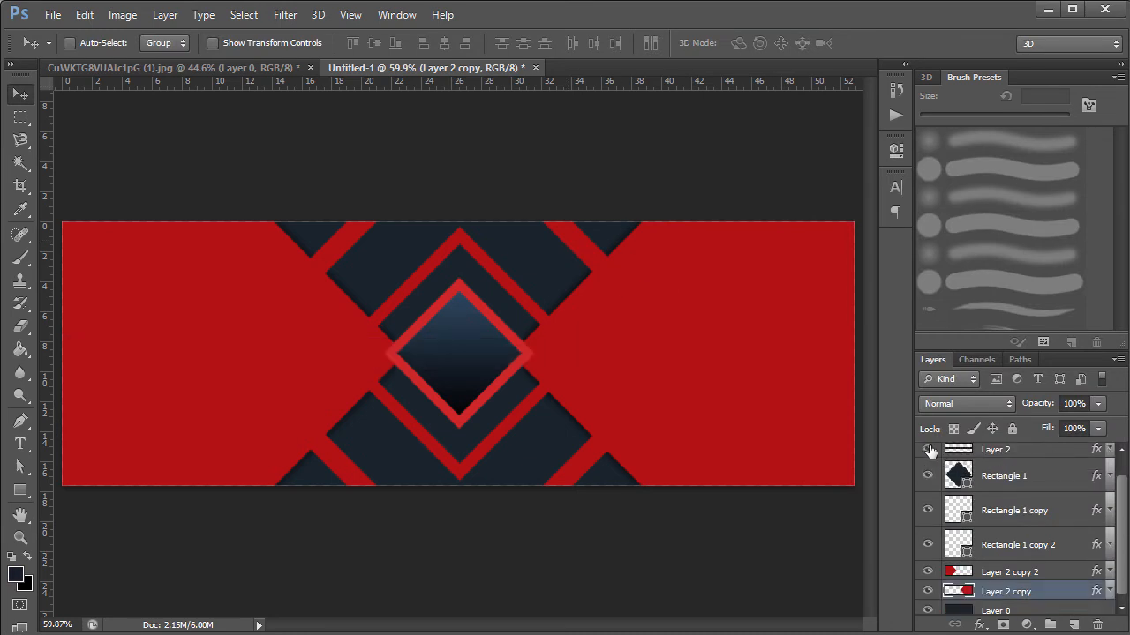
pyautogui.click(928, 449)
pyautogui.scroll(1, 931, 452)
pyautogui.click(928, 454)
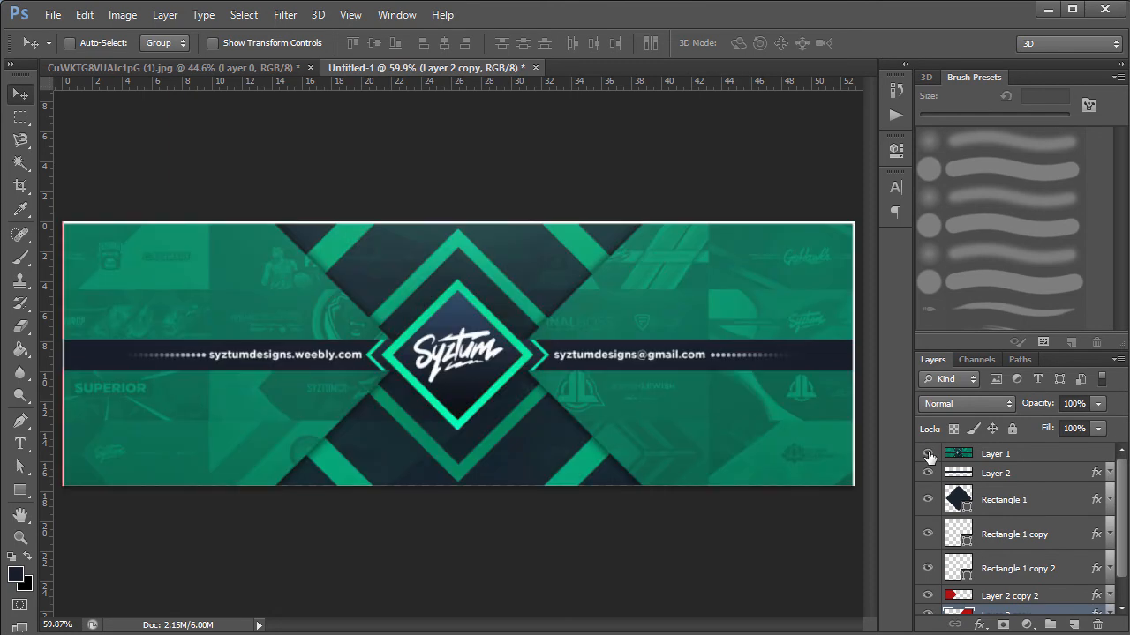
pyautogui.click(928, 454)
pyautogui.click(927, 453)
pyautogui.click(927, 453)
pyautogui.click(927, 453)
pyautogui.click(928, 454)
pyautogui.click(927, 453)
pyautogui.click(928, 453)
# Step: Paste the DC_Stroked Logo directly beneath Layer 1 in the stack and shrink it to fit inside the central diamond
pyautogui.hotkey('ctrl', 'v')
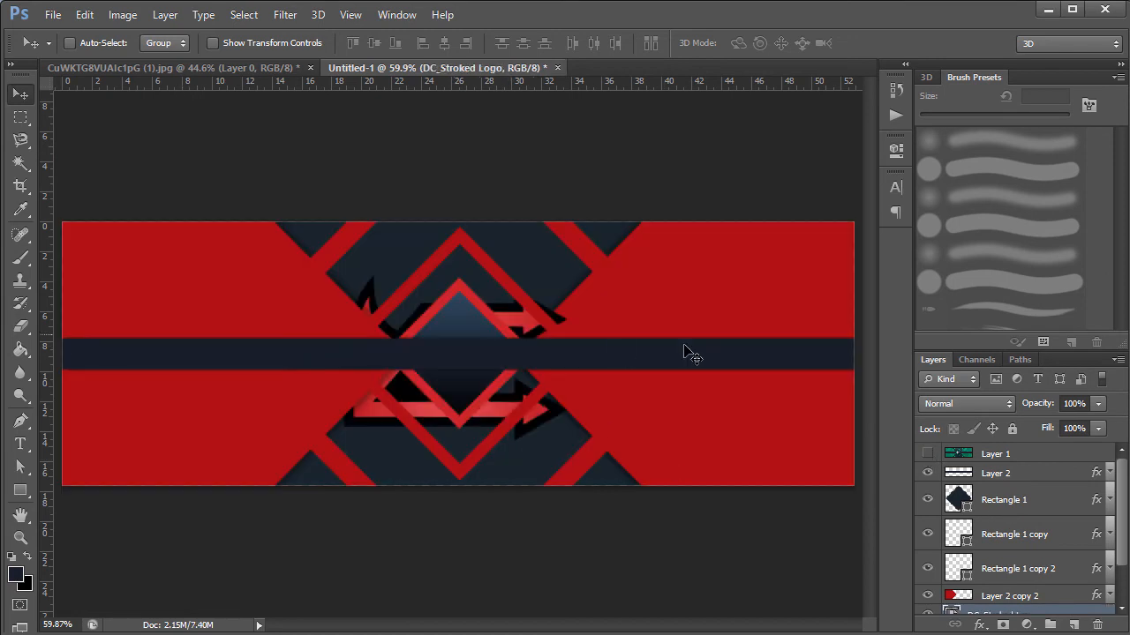
pyautogui.moveTo(1065, 611); pyautogui.dragTo(1036, 465)
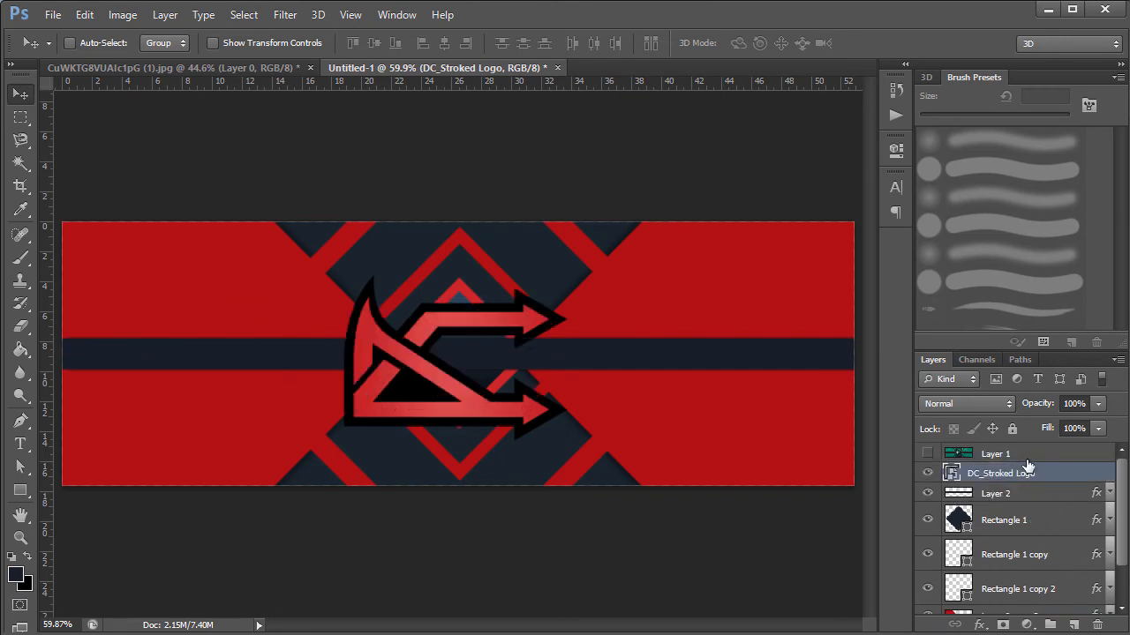
pyautogui.hotkey('ctrl', 't')
pyautogui.moveTo(587, 225); pyautogui.dragTo(497, 316)
pyautogui.press('Return')
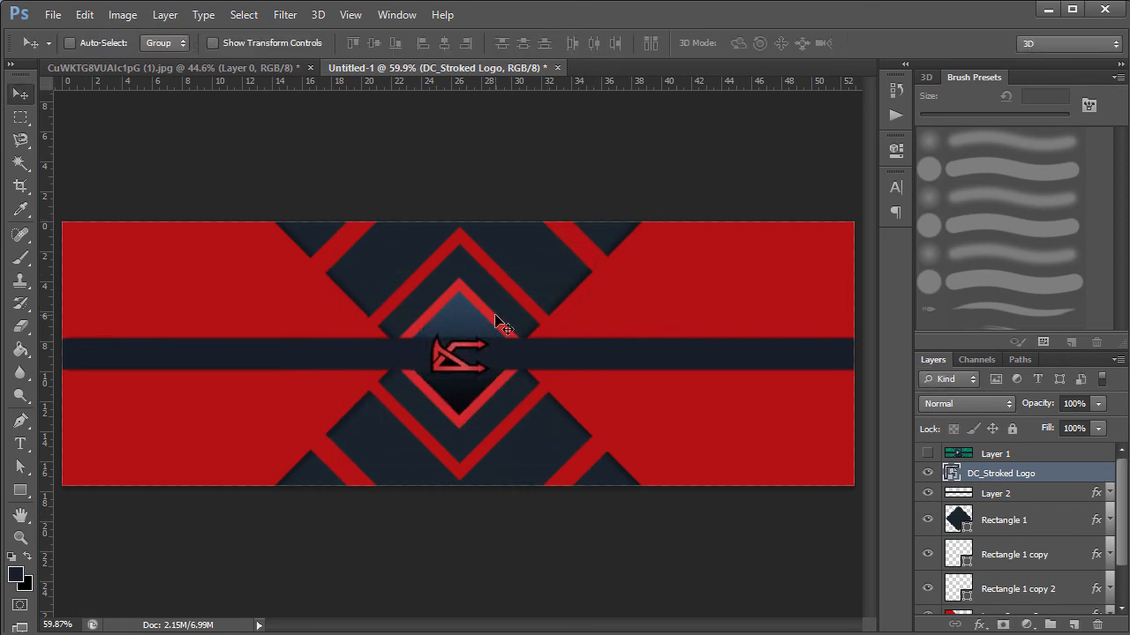
# Step: Reorder Layer 2 to sit directly below Rectangle 1 so the dark band passes behind the central diamond
pyautogui.click(999, 494)
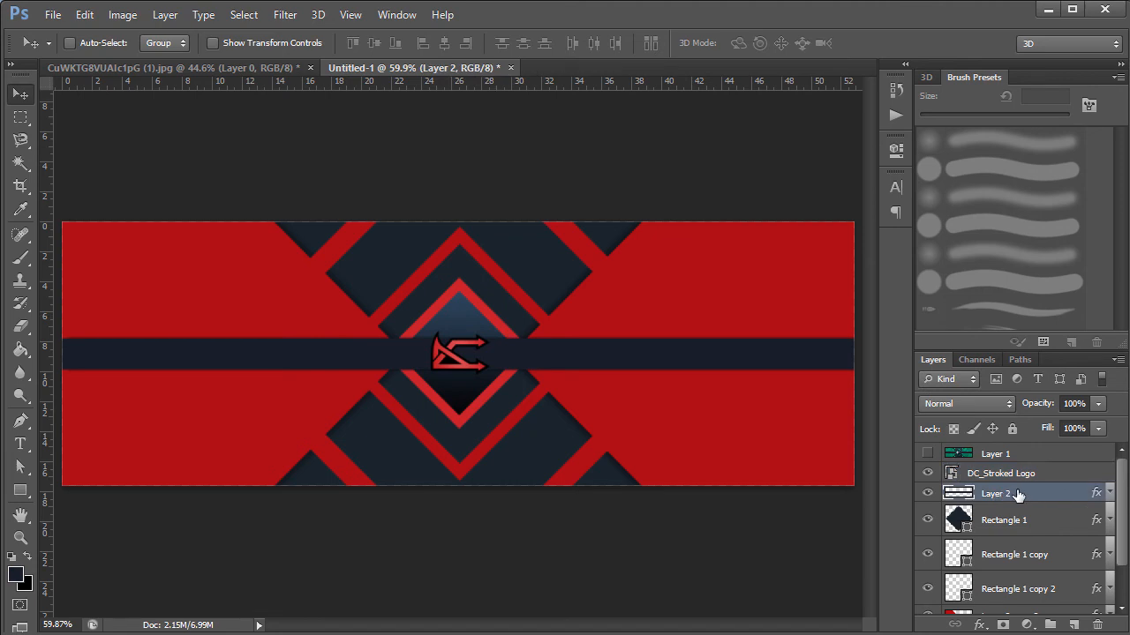
pyautogui.scroll(-1, 1094, 494)
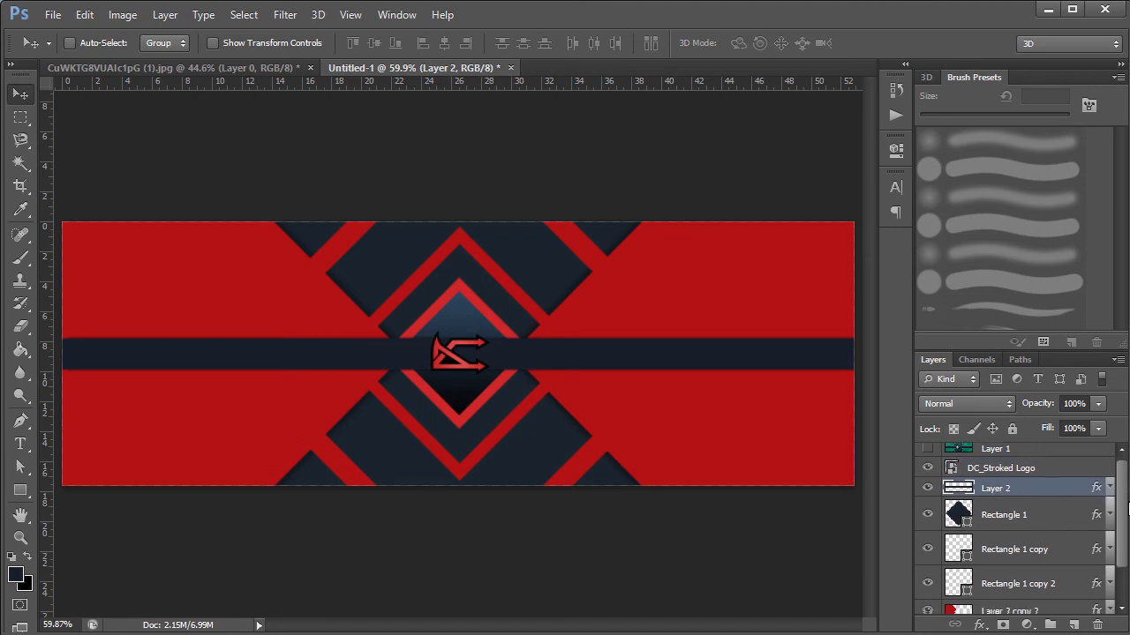
pyautogui.moveTo(1056, 485); pyautogui.dragTo(1056, 527)
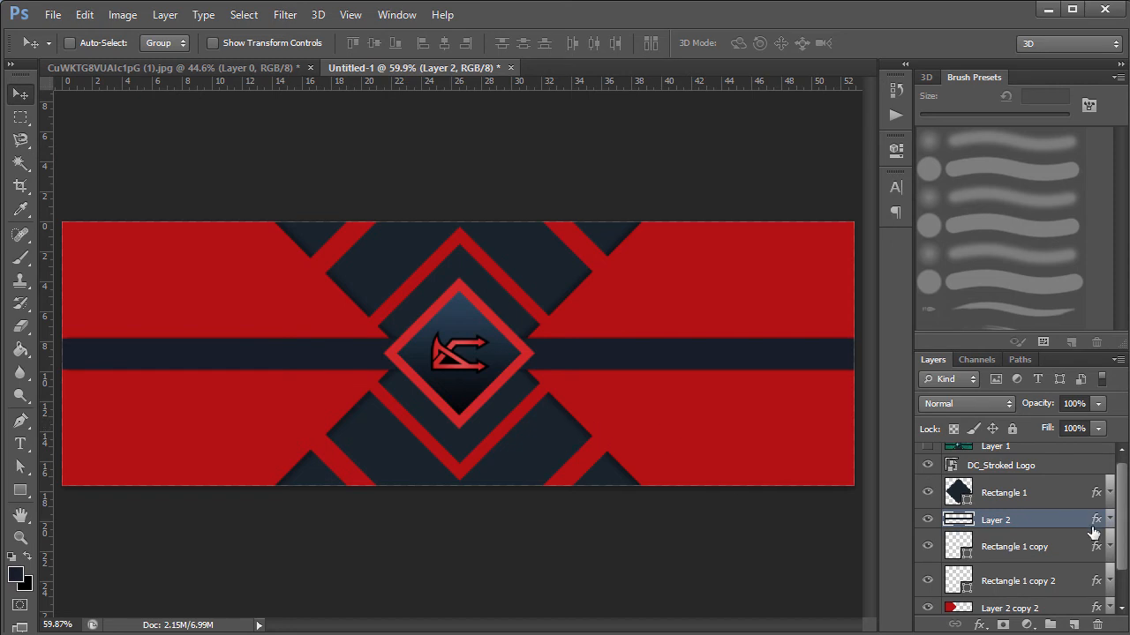
# Step: Add a drop shadow to Rectangle 1 with a distance of 2 px and a spread of 5%
pyautogui.click(1065, 501)
pyautogui.doubleClick(1065, 502)
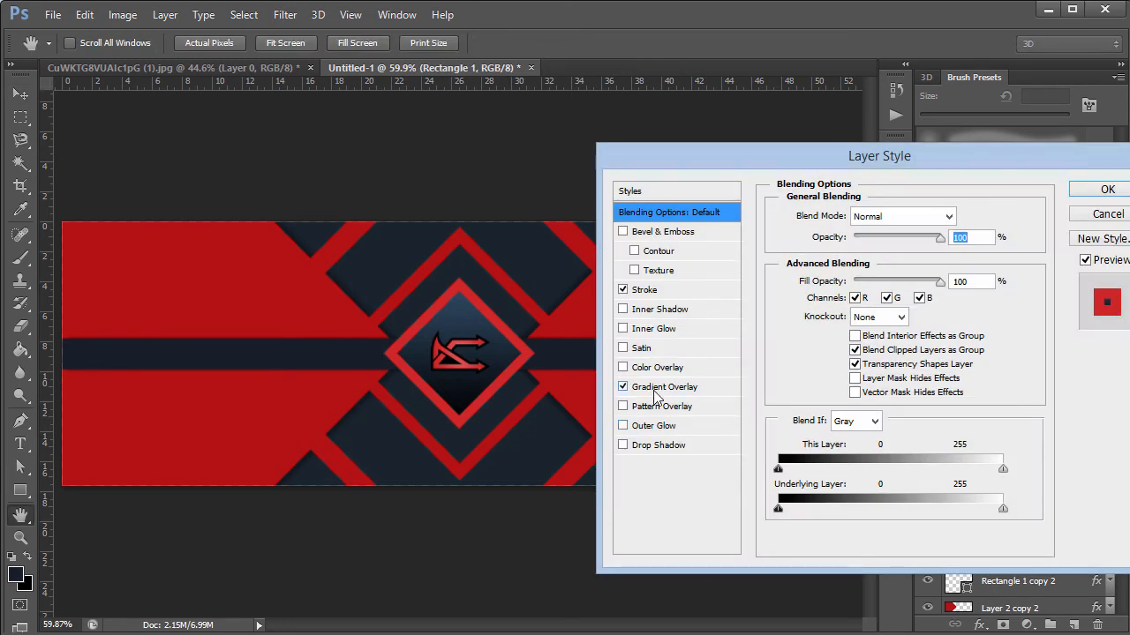
pyautogui.click(652, 445)
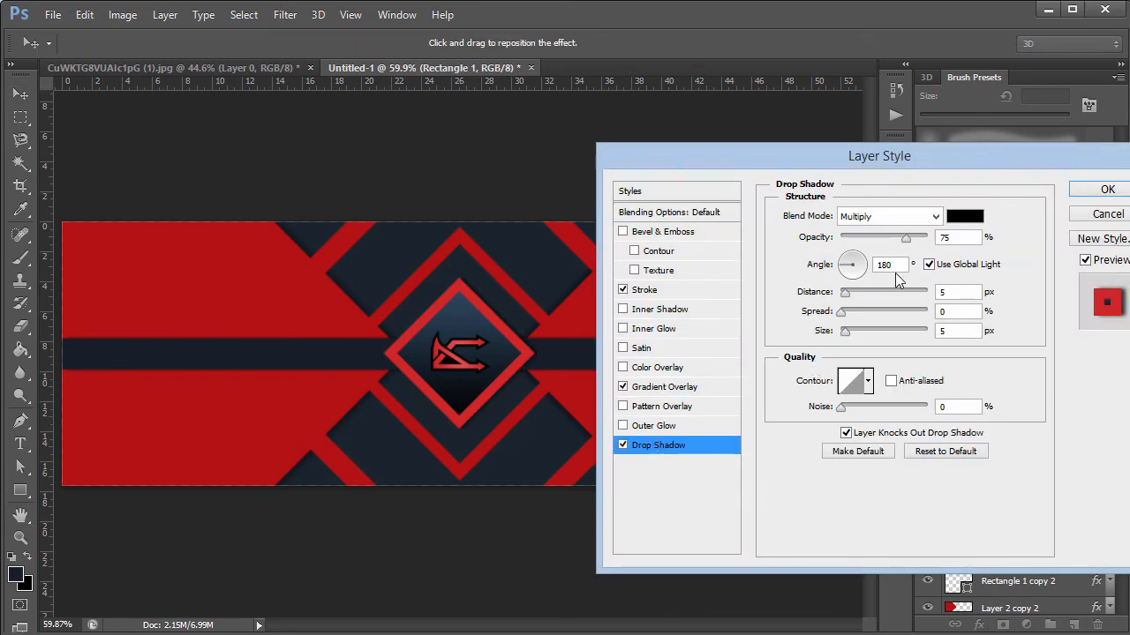
pyautogui.click(955, 291)
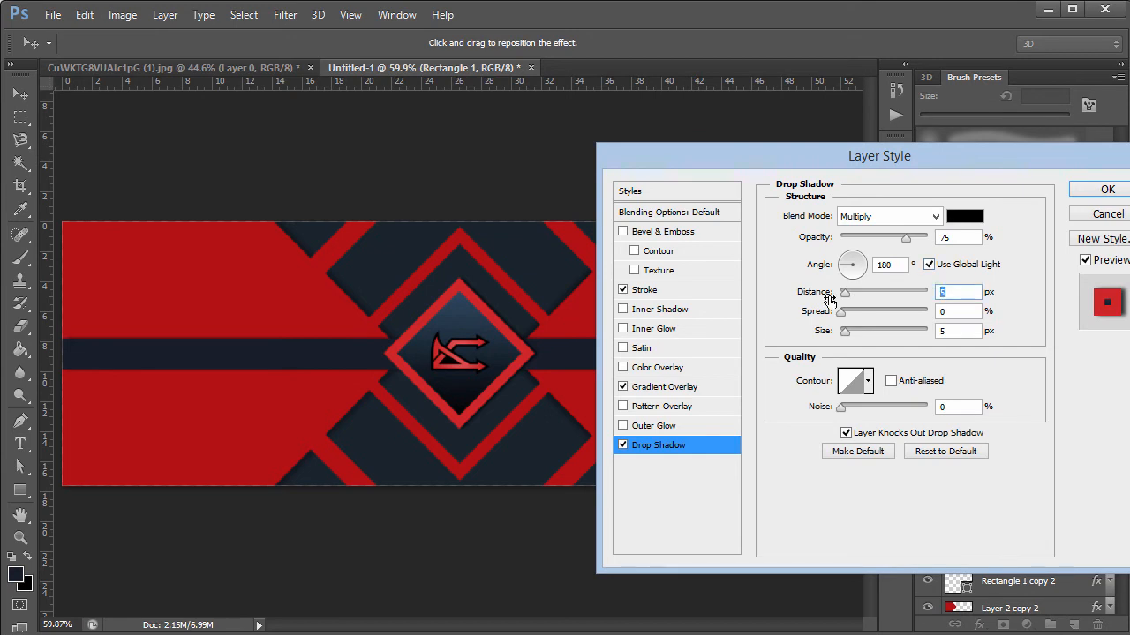
pyautogui.write('2')
pyautogui.press('Tab')
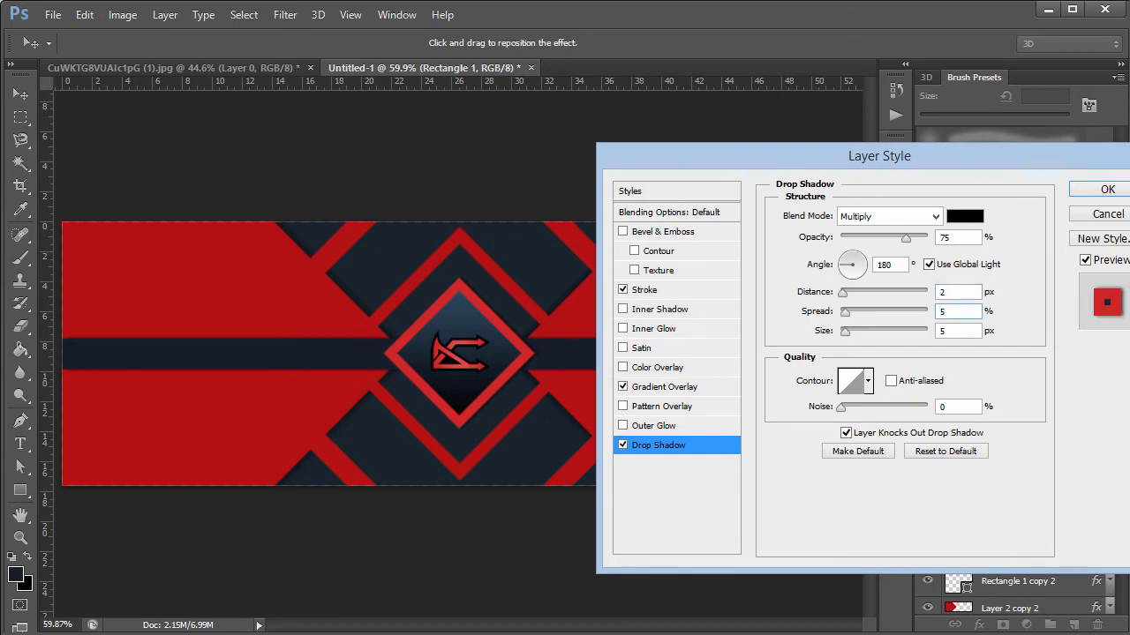
# Step: Turn off global light for Rectangle 1's drop shadow and set its angle to 90°
pyautogui.click(929, 265)
pyautogui.doubleClick(903, 266)
pyautogui.write('0')
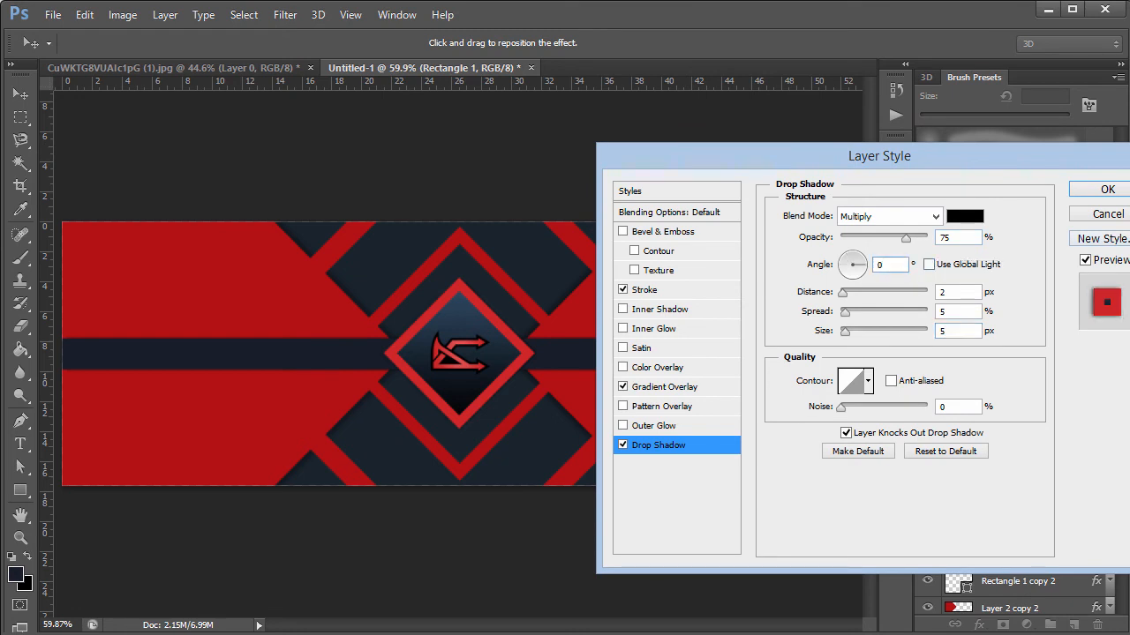
pyautogui.write('90')
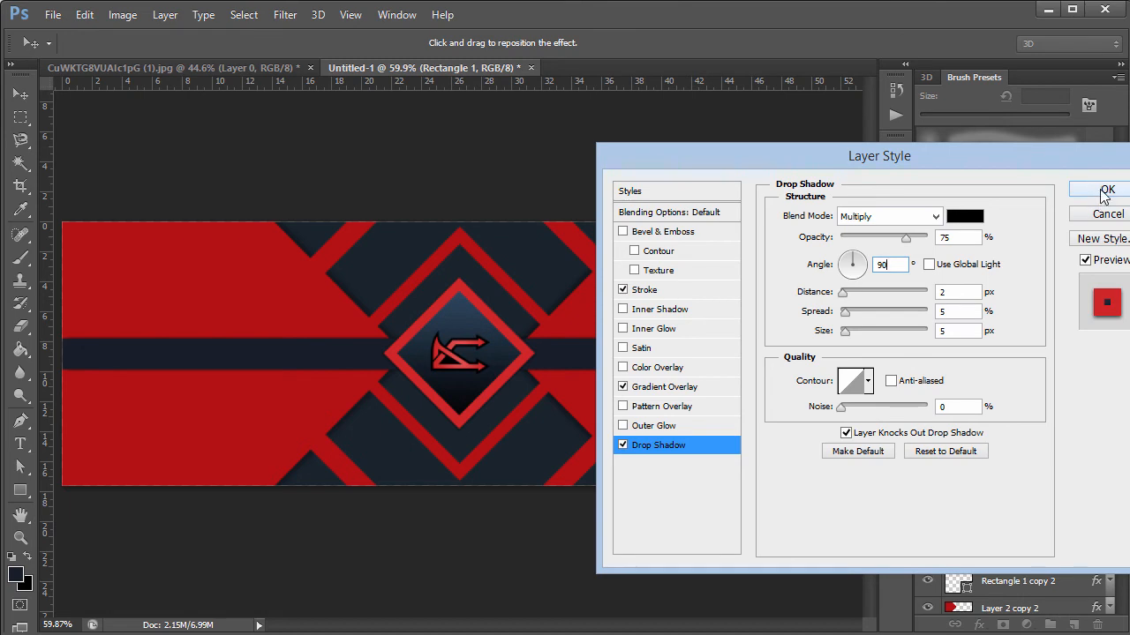
# Step: Set the drop shadow's distance to 1 px, spread to 0% and size to 2 px, and apply the style
pyautogui.doubleClick(968, 292)
pyautogui.write('1')
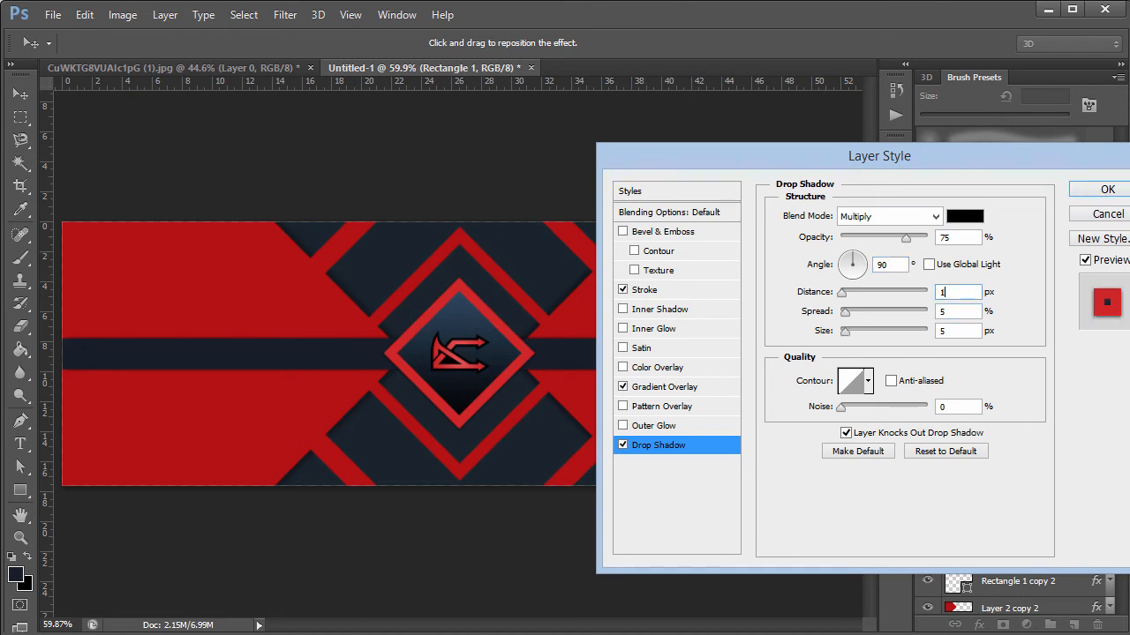
pyautogui.write('10')
pyautogui.press('Tab')
pyautogui.write('10')
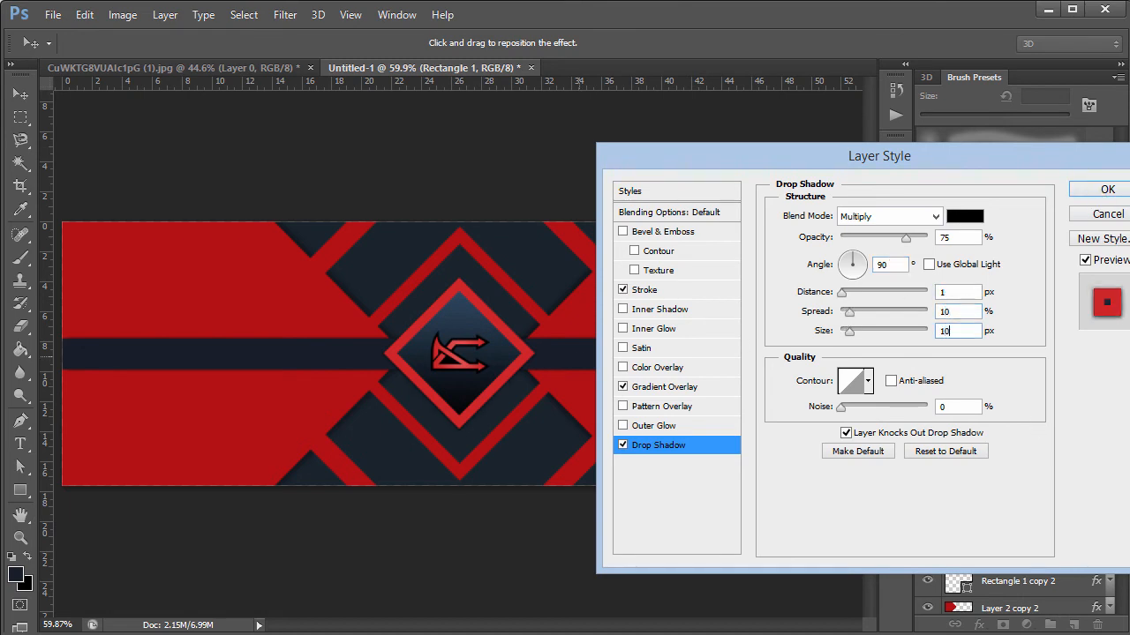
pyautogui.doubleClick(966, 312)
pyautogui.write('0')
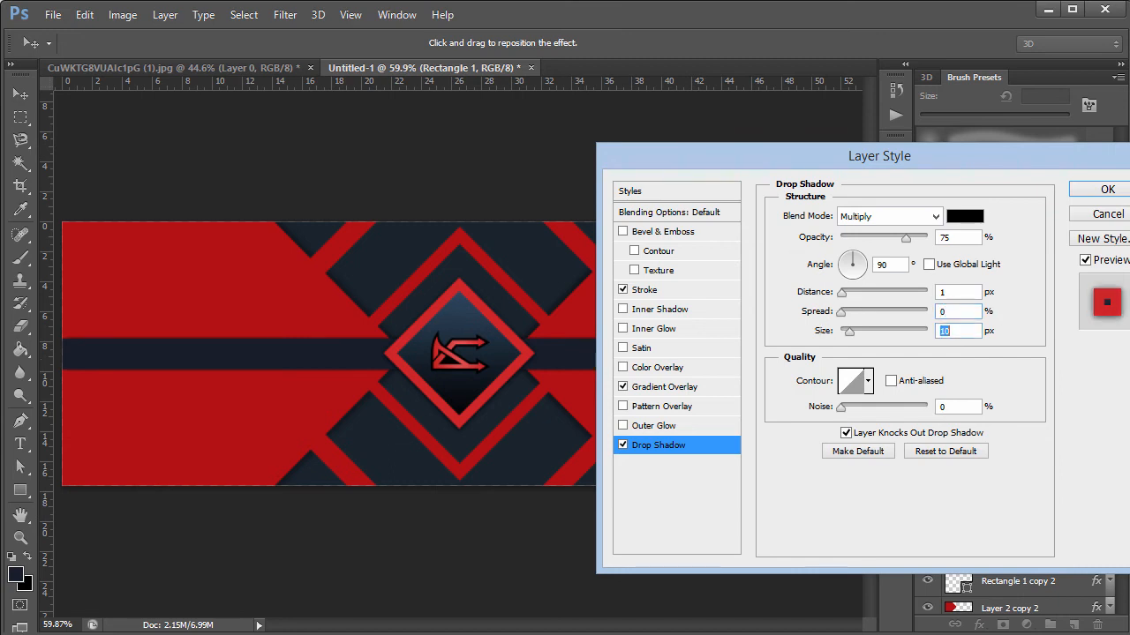
pyautogui.write('2')
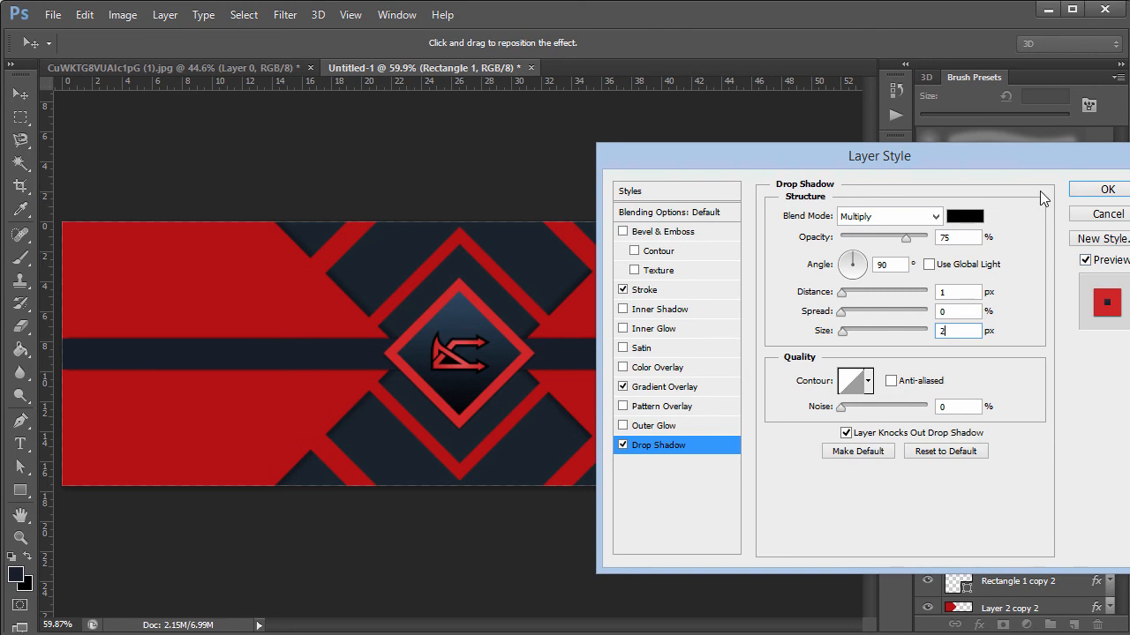
pyautogui.click(1097, 189)
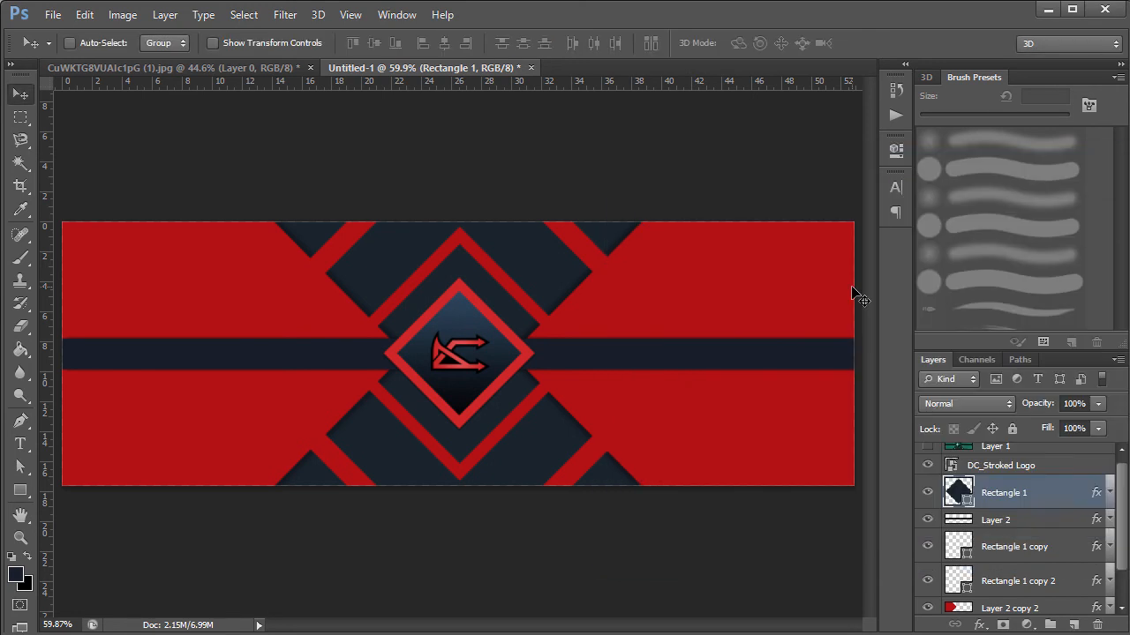
# Step: Compare the banner with the green Layer 1 reference design
pyautogui.click(927, 448)
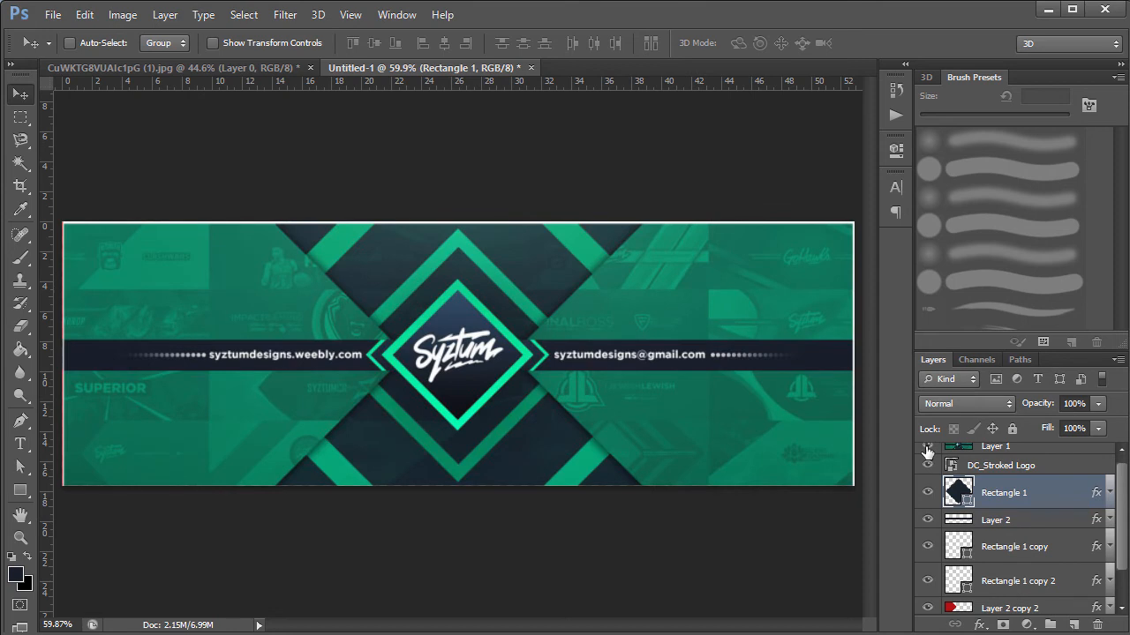
pyautogui.click(927, 448)
pyautogui.click(928, 449)
pyautogui.click(928, 448)
# Step: Remove the drop shadow from Rectangle 1
pyautogui.doubleClick(1042, 490)
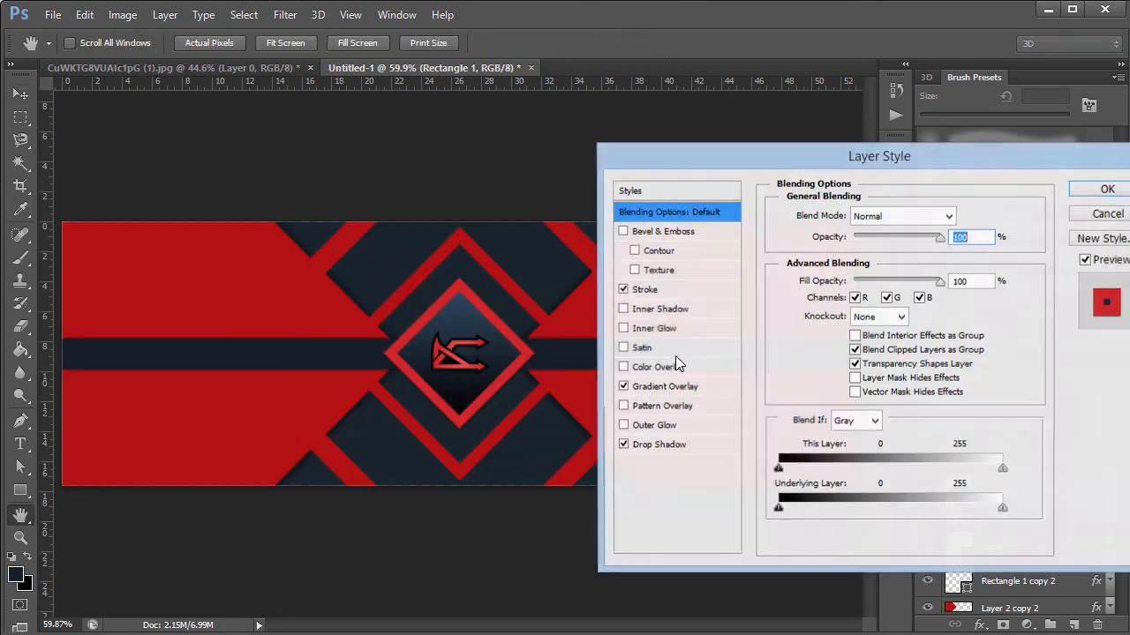
pyautogui.click(623, 445)
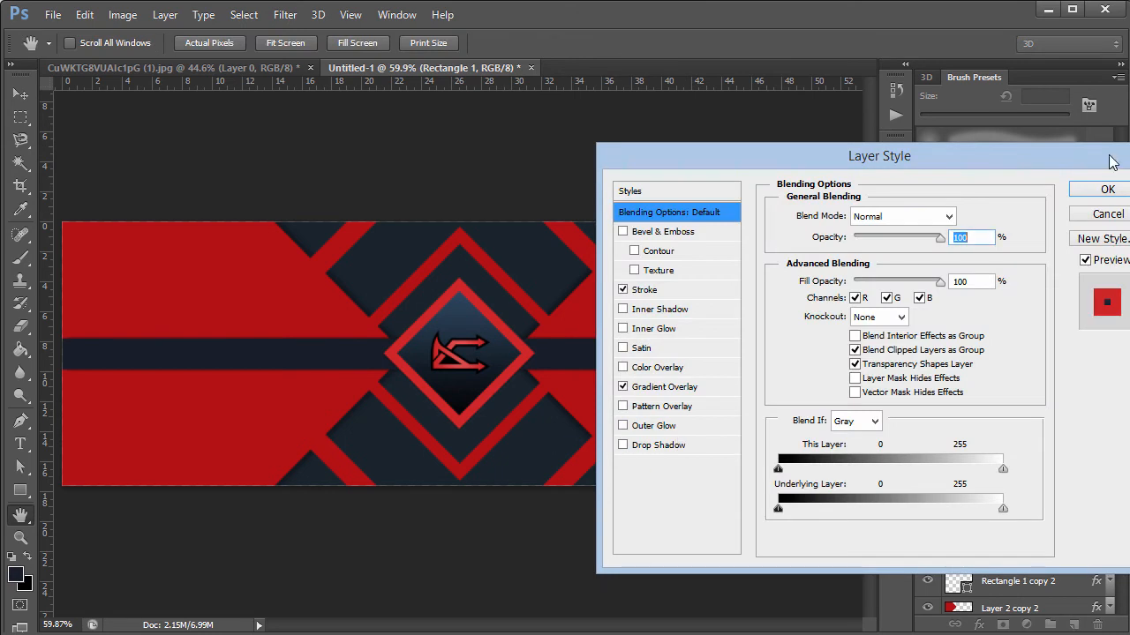
pyautogui.click(1107, 189)
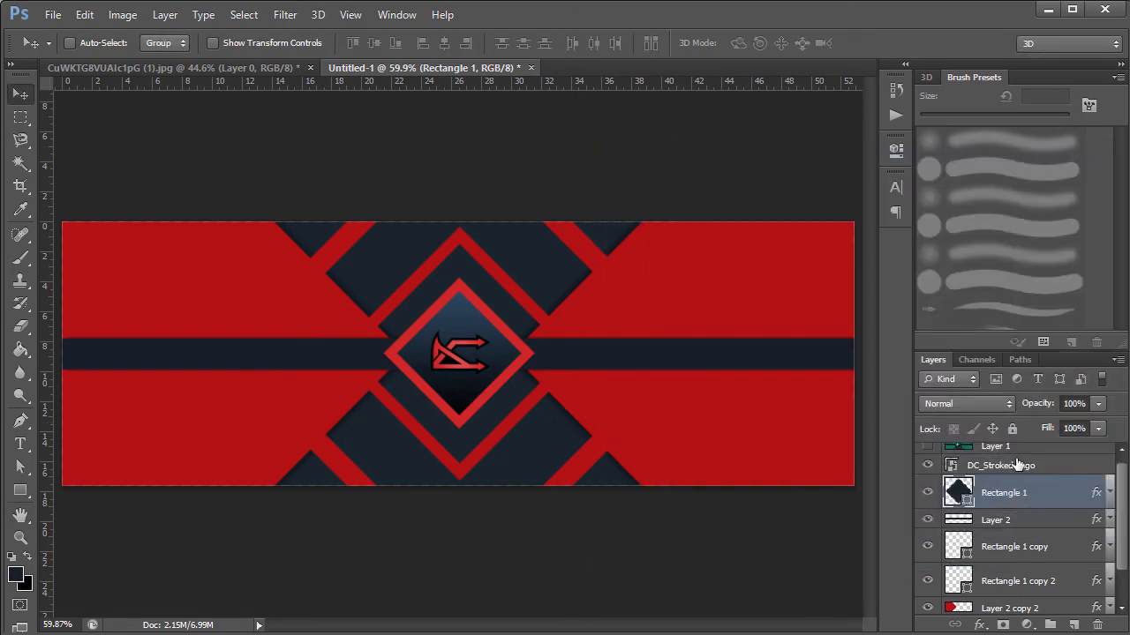
# Step: Enlarge the DC_Stroked Logo slightly so it fills more of the central diamond
pyautogui.click(1035, 468)
pyautogui.scroll(1, 1122, 502)
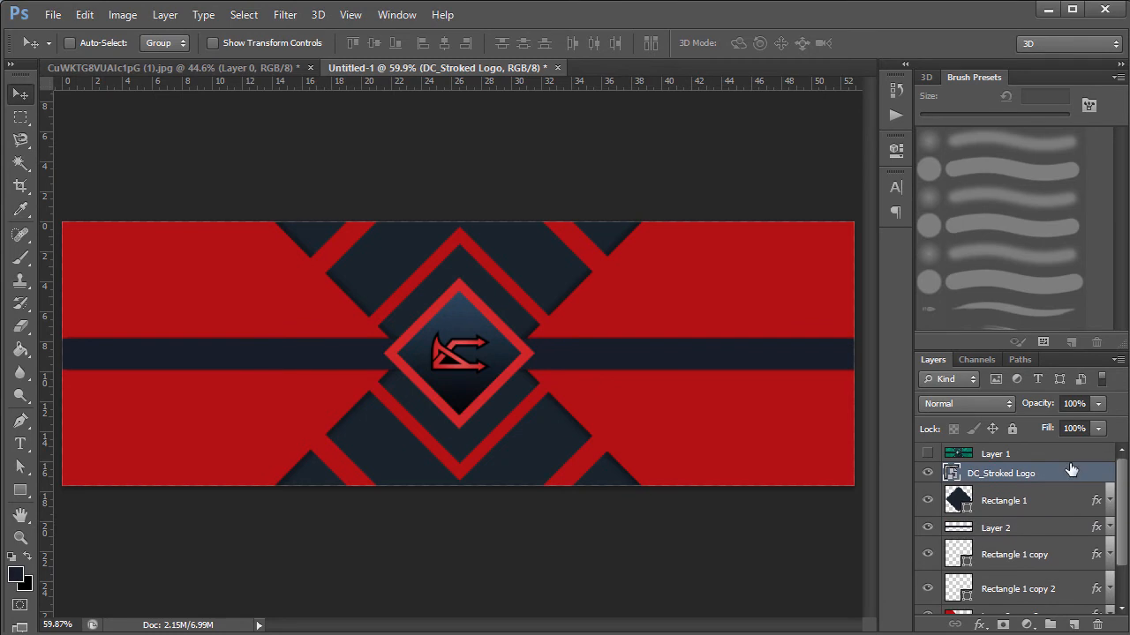
pyautogui.hotkey('ctrl', 't')
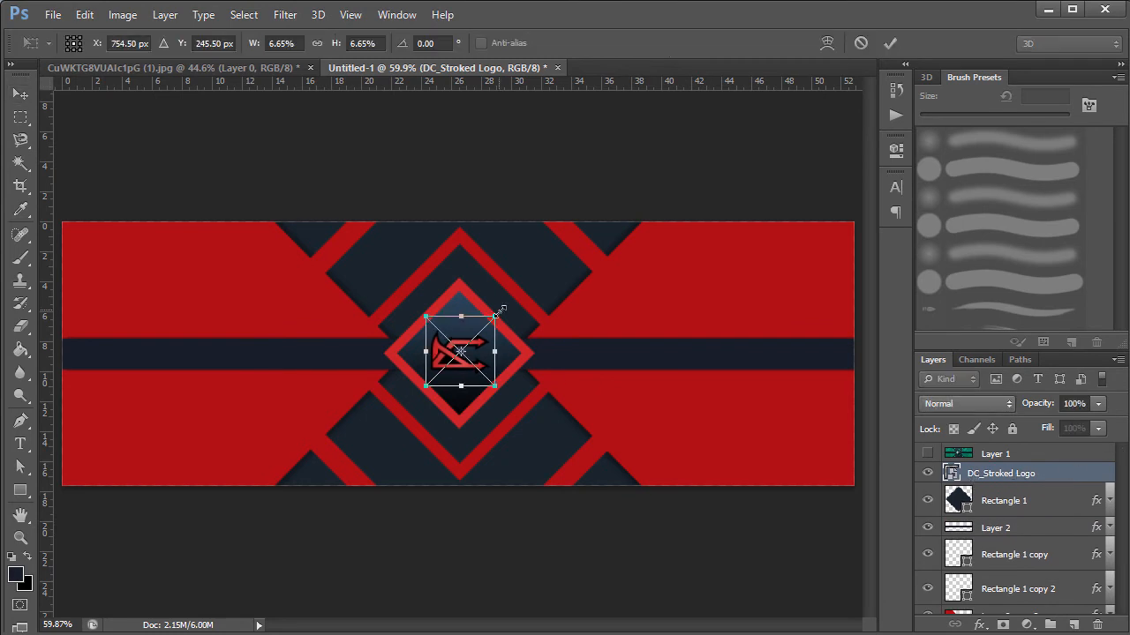
pyautogui.moveTo(503, 312); pyautogui.dragTo(512, 298)
pyautogui.press('Return')
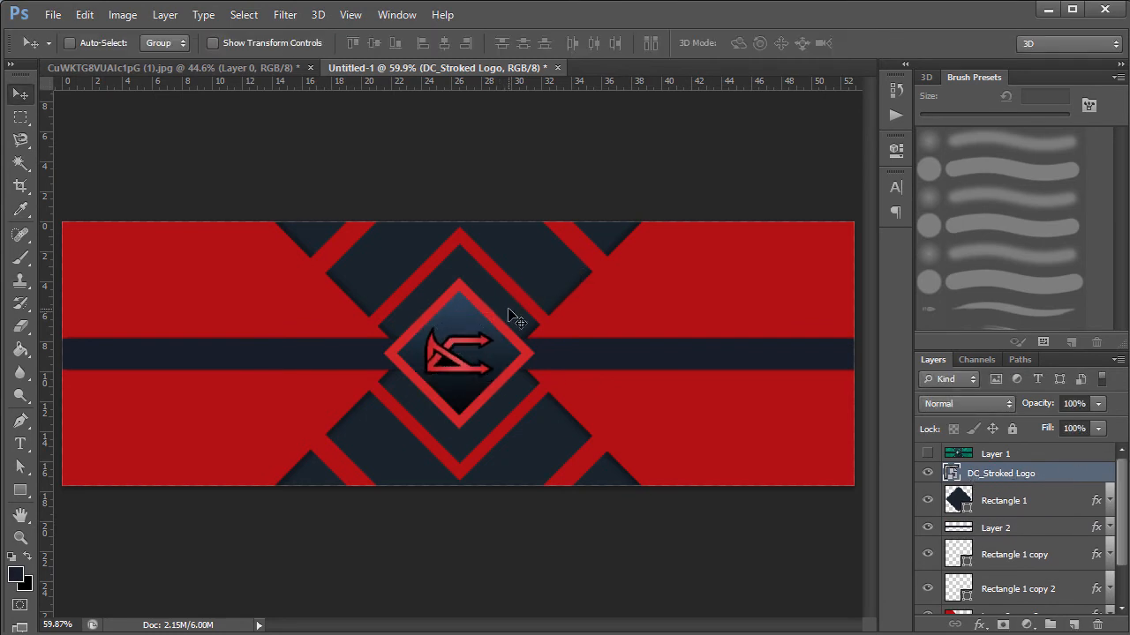
# Step: Check the reference's text placement and add the text "youtube.com/devilcubetutorials" at the left half of the dark band
pyautogui.click(926, 454)
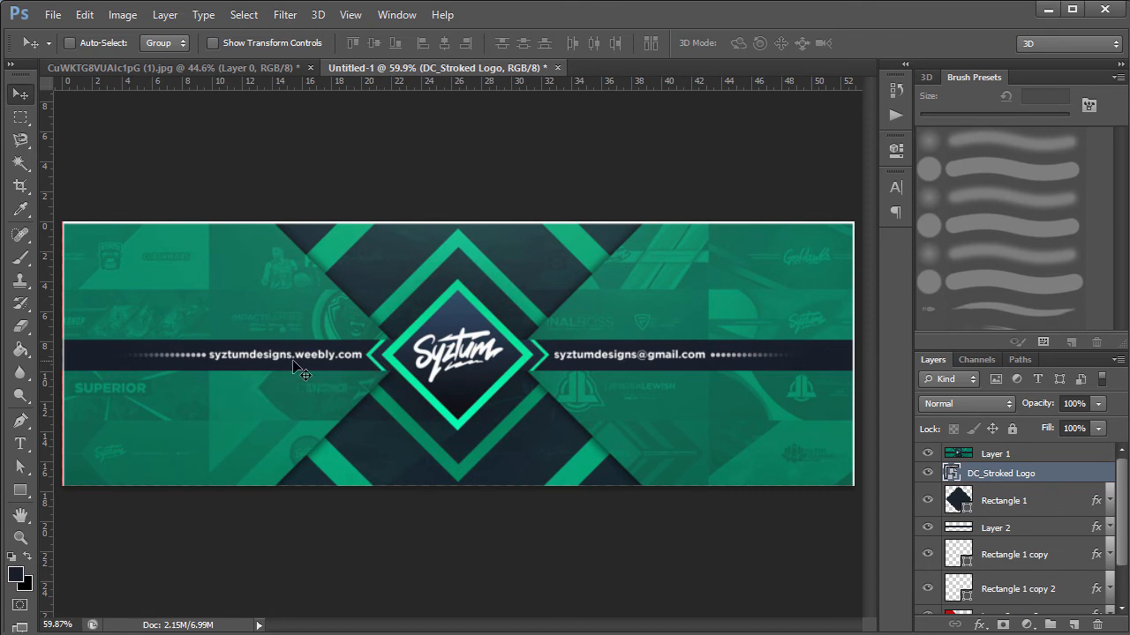
pyautogui.click(927, 453)
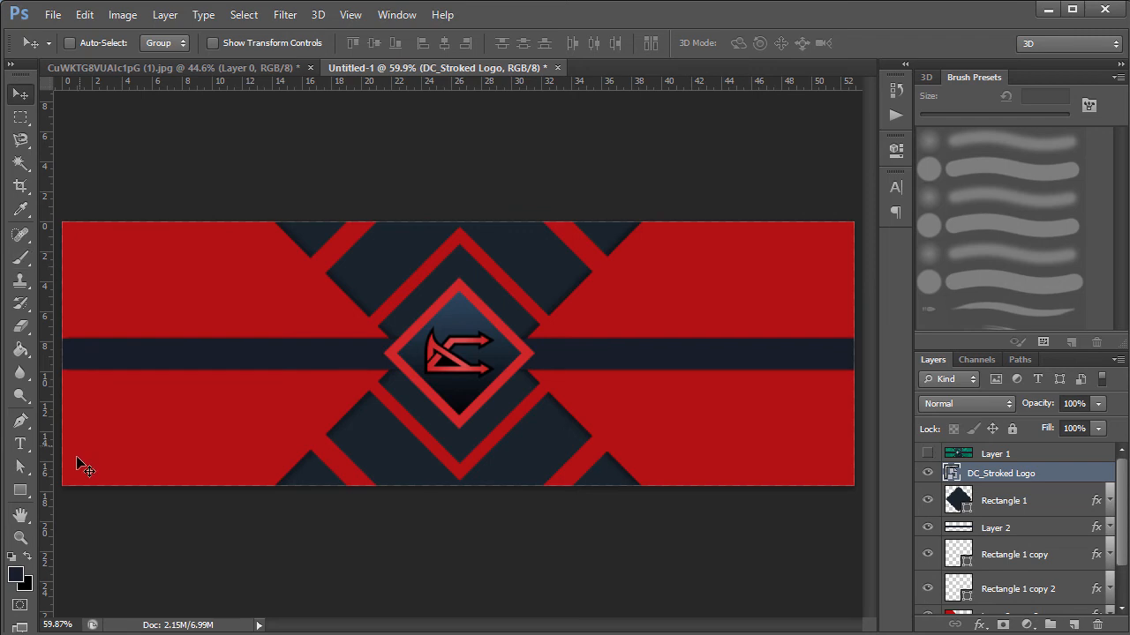
pyautogui.click(19, 444)
pyautogui.click(269, 345)
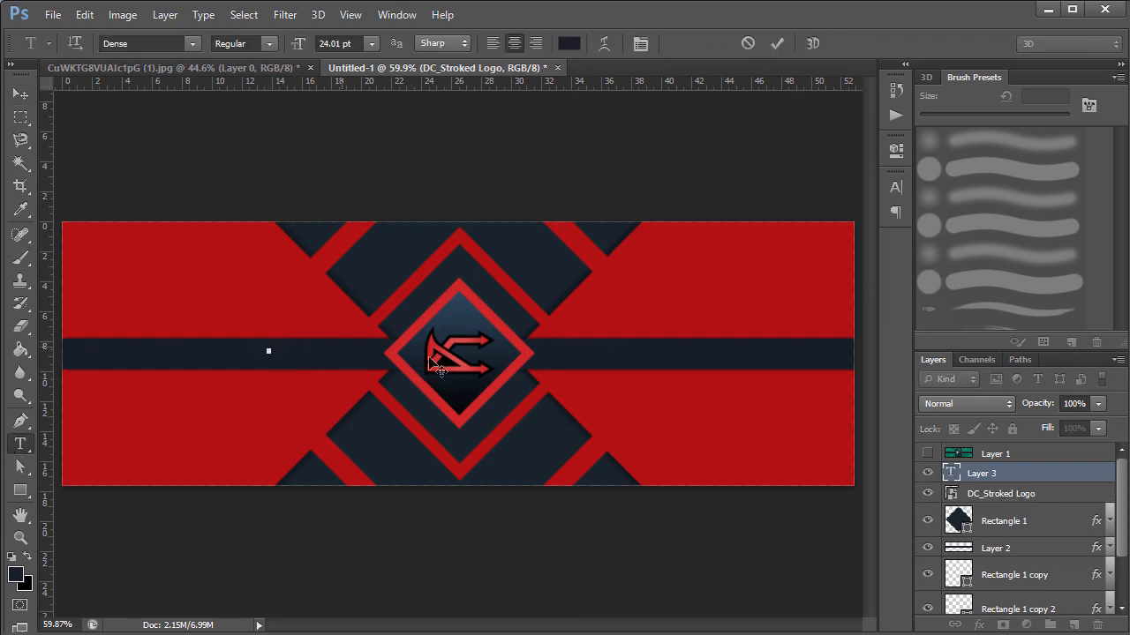
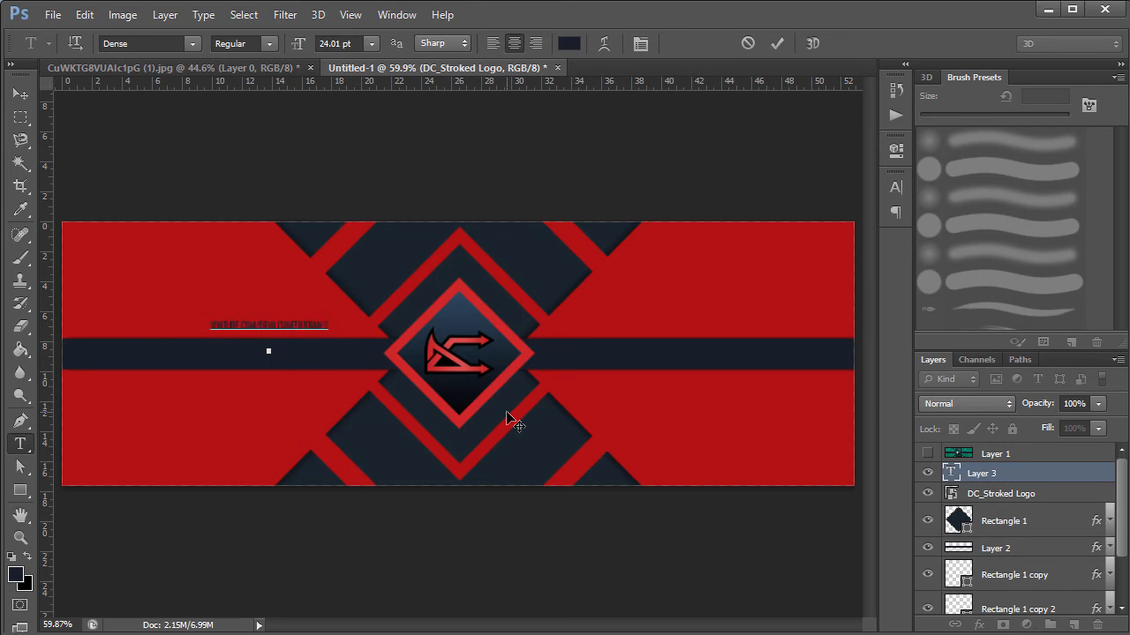
# Step: Change the font of the whole YouTube address text to a wider all-caps typeface and commit the text
pyautogui.hotkey('ctrl', 'a')
pyautogui.click(174, 43)
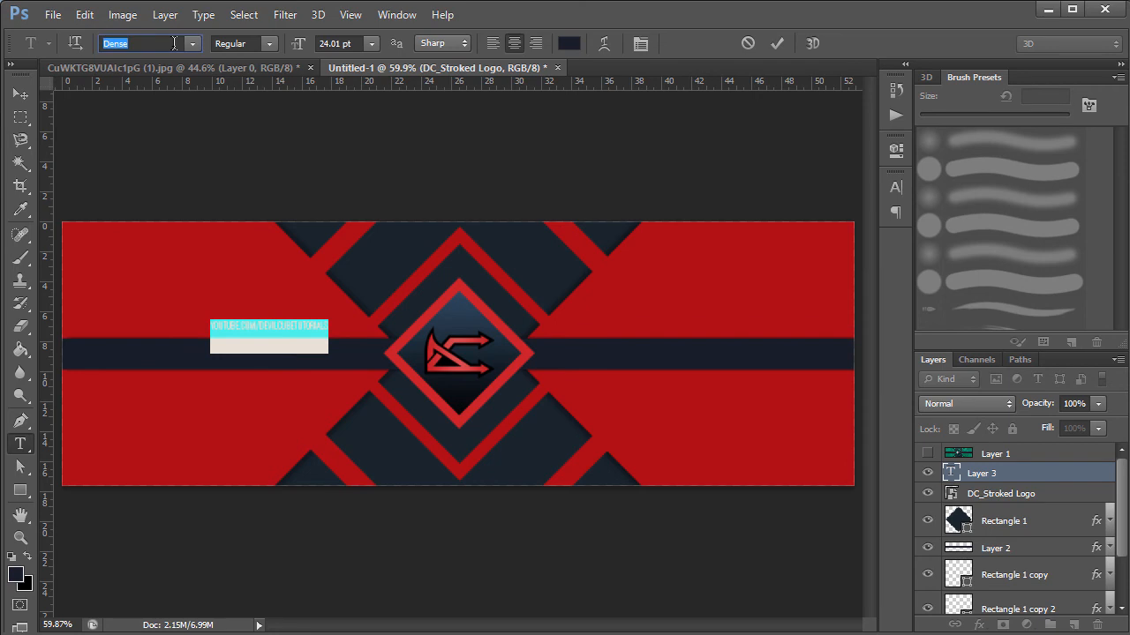
pyautogui.click(191, 43)
pyautogui.scroll(8, 201, 230)
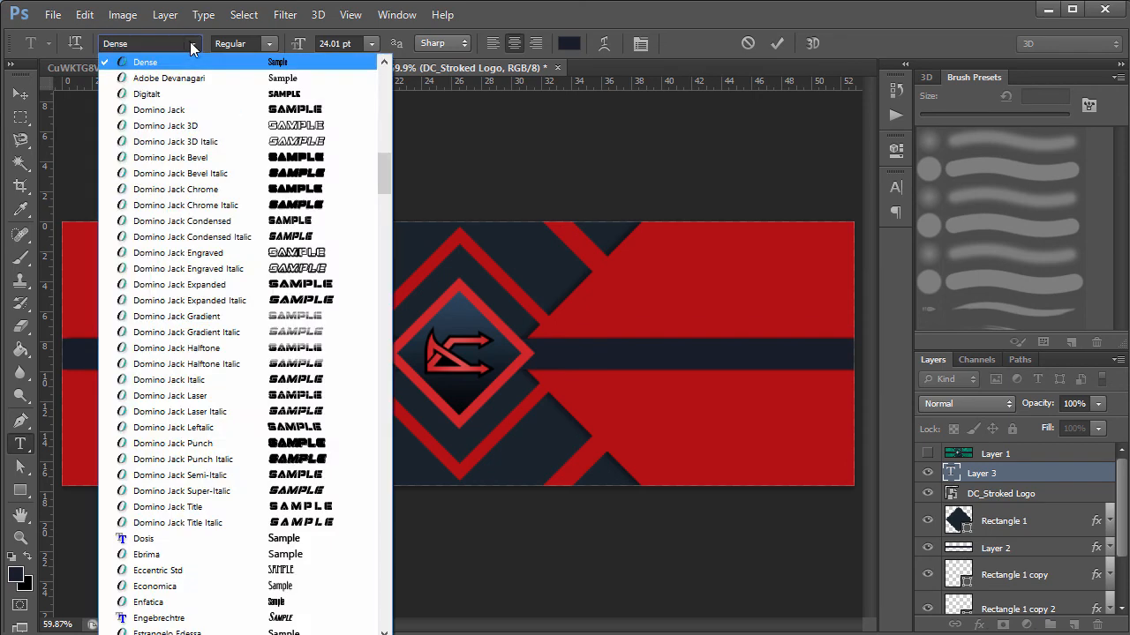
pyautogui.scroll(10, 203, 230)
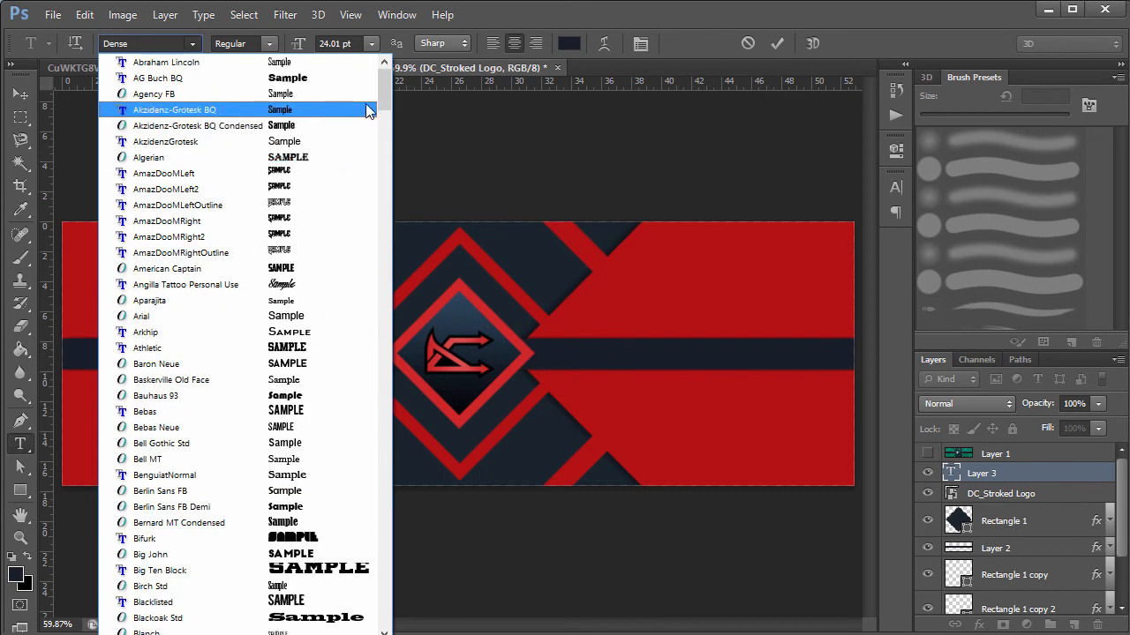
pyautogui.scroll(-3, 382, 102)
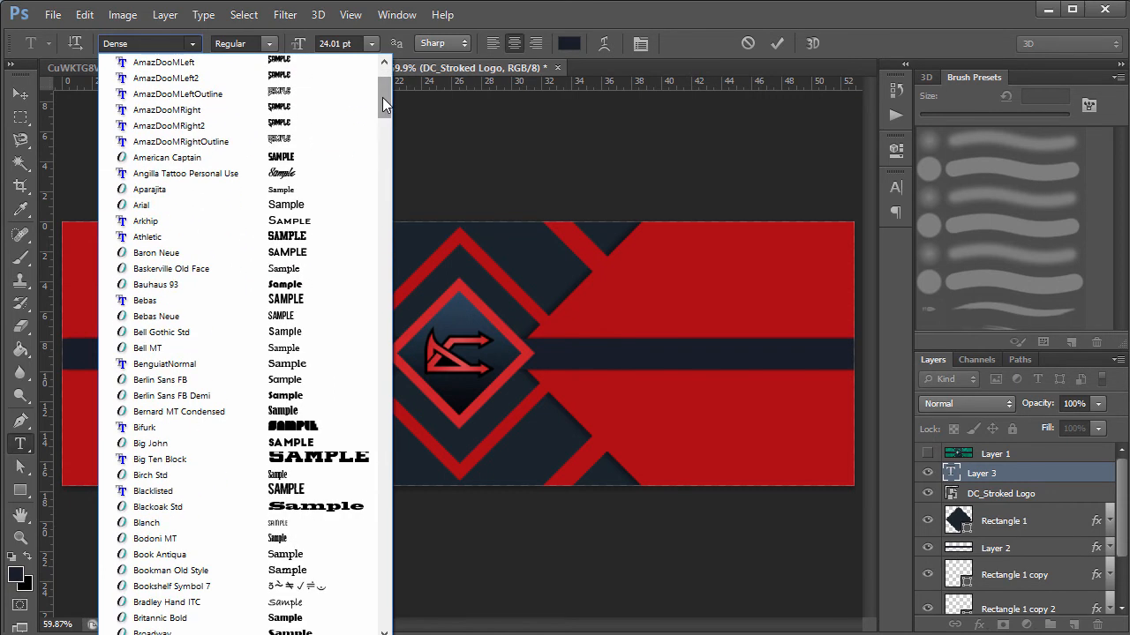
pyautogui.click(297, 331)
pyautogui.click(24, 95)
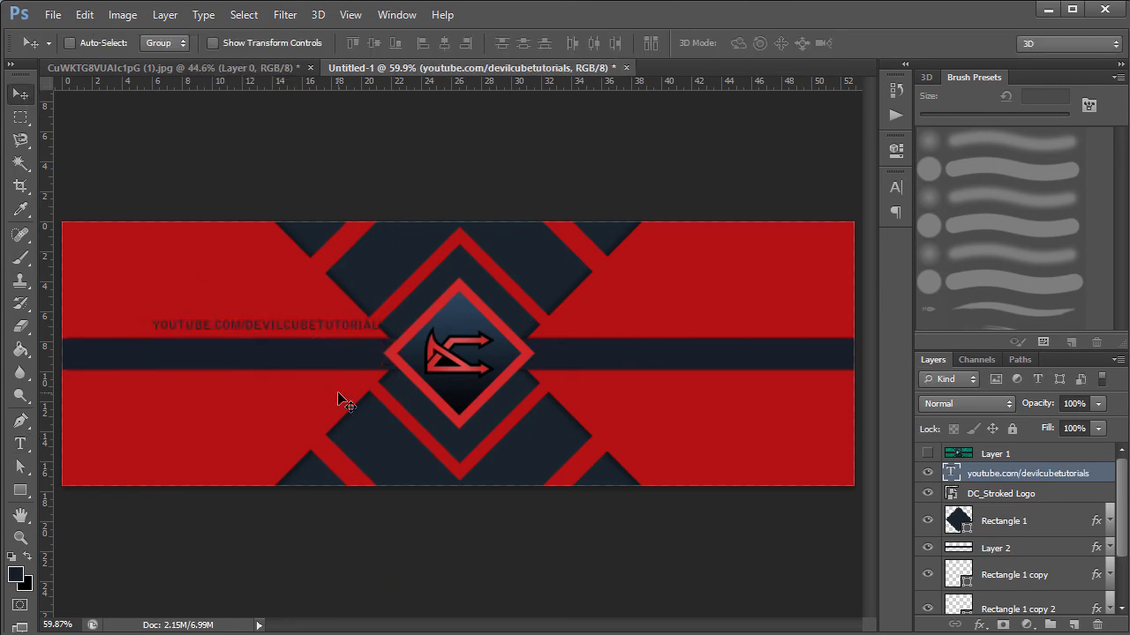
# Step: Compare with the reference header and recolour the whole YouTube address text to near-white
pyautogui.click(927, 453)
pyautogui.click(926, 453)
pyautogui.doubleClick(962, 478)
pyautogui.click(1113, 193)
pyautogui.doubleClick(949, 474)
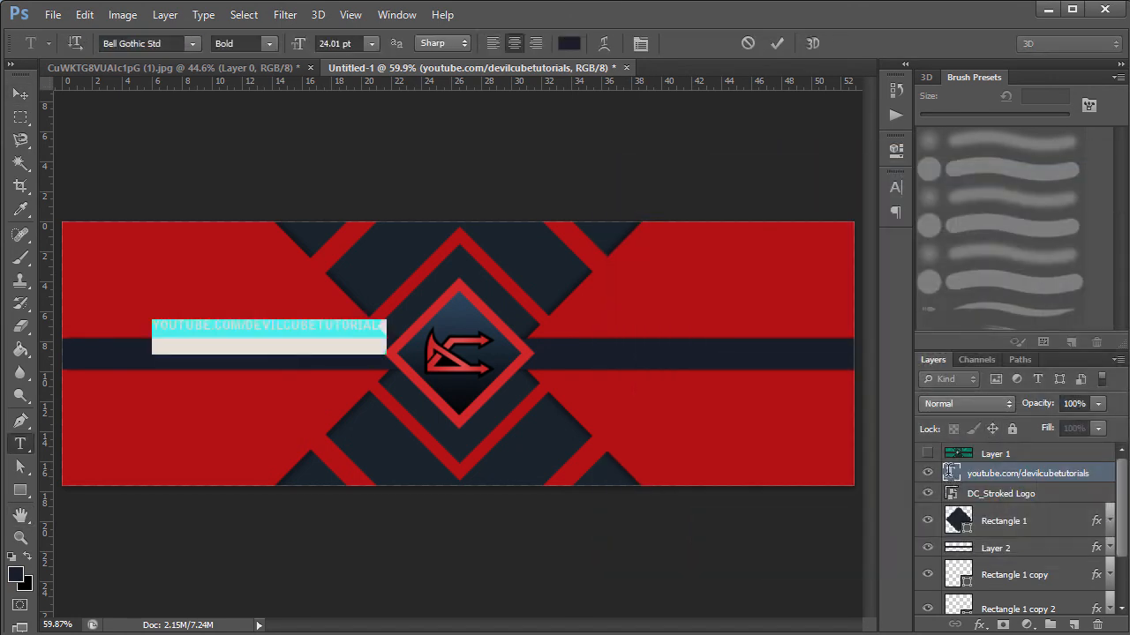
pyautogui.click(897, 185)
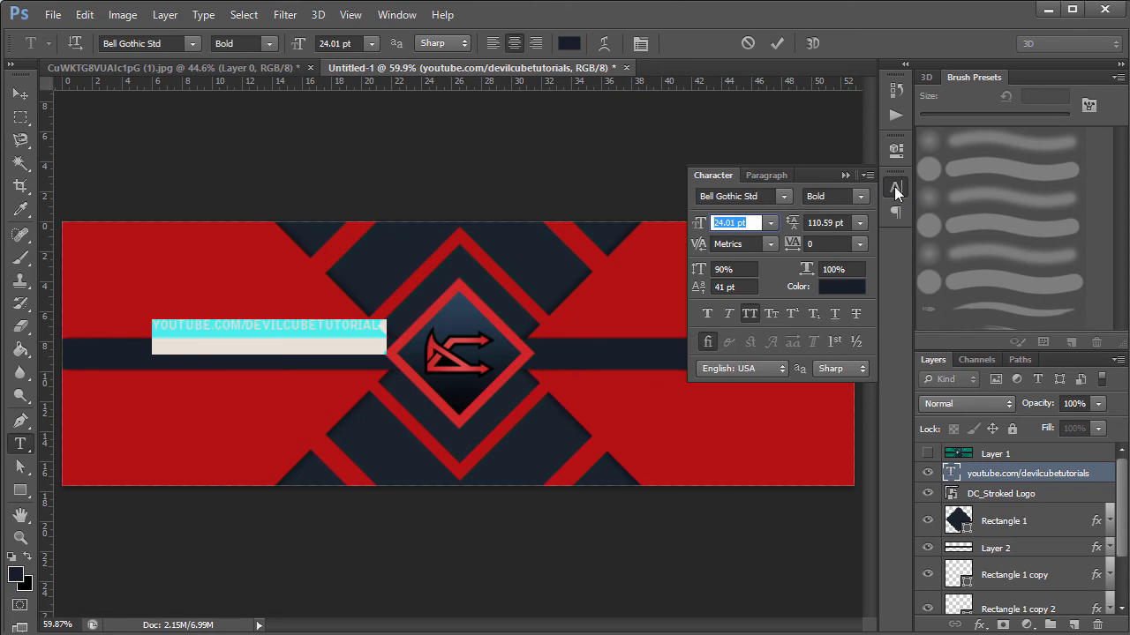
pyautogui.click(396, 15)
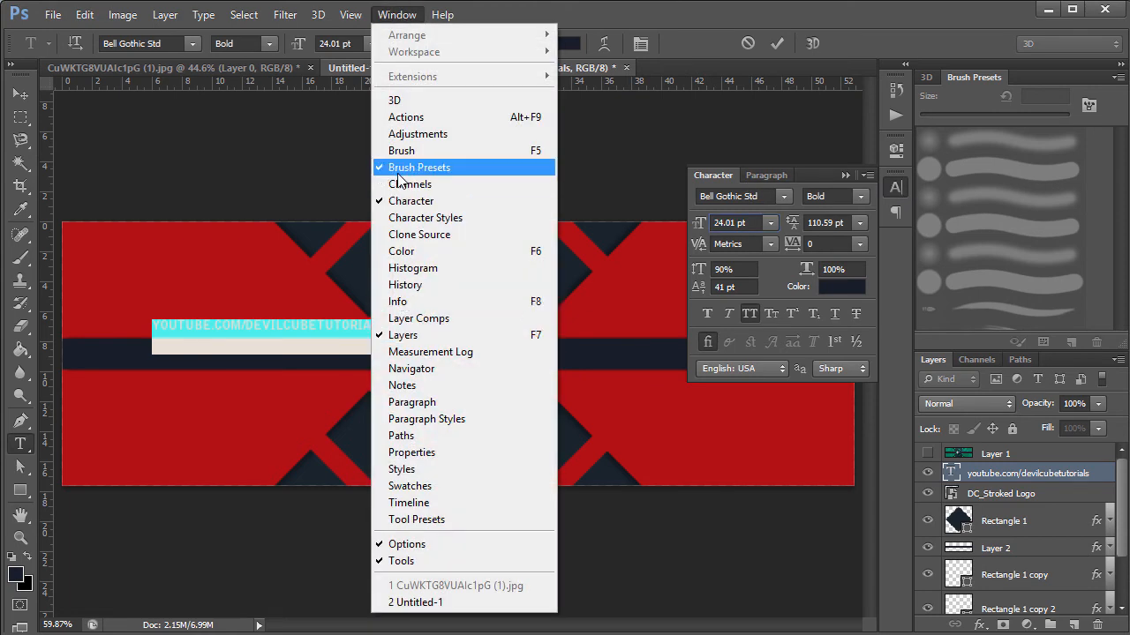
pyautogui.click(841, 286)
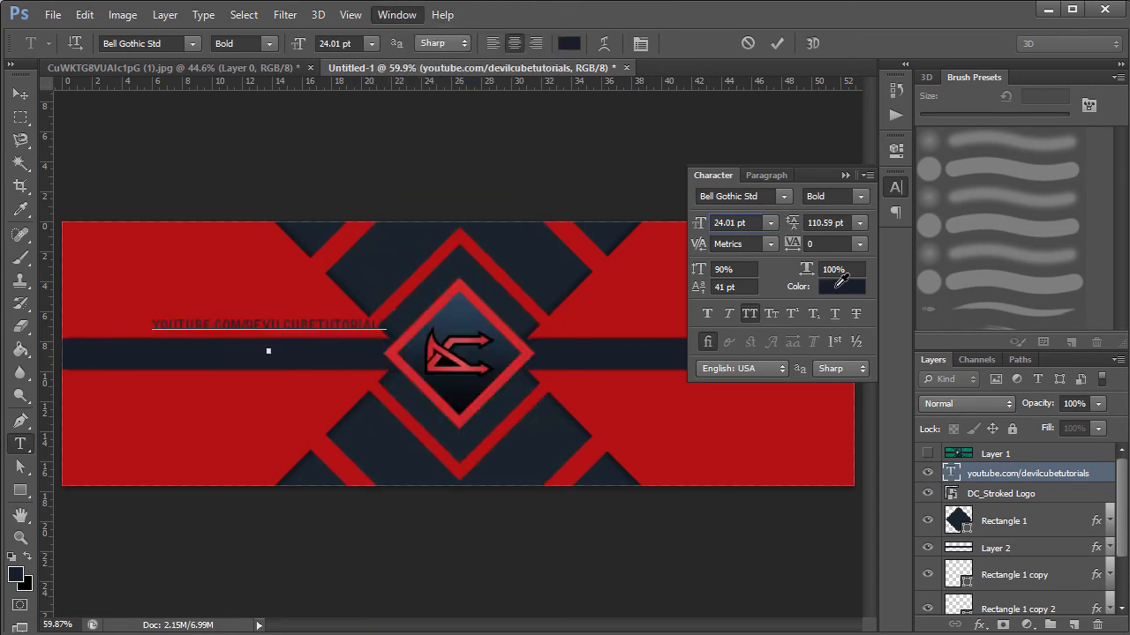
pyautogui.click(647, 278)
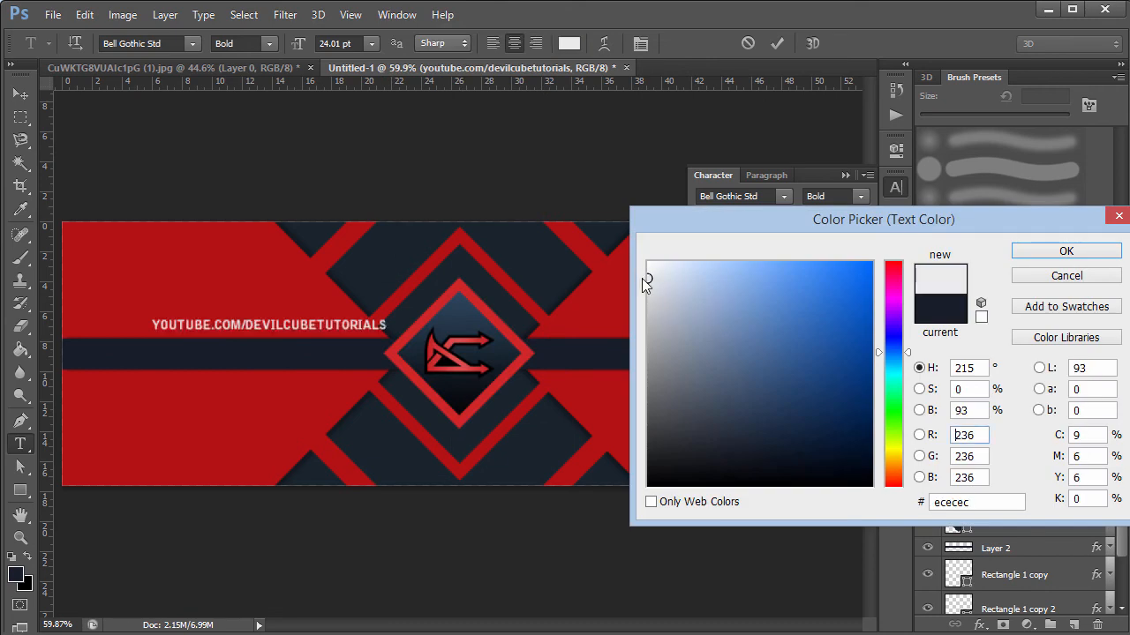
pyautogui.moveTo(641, 278); pyautogui.dragTo(640, 271)
pyautogui.click(1021, 251)
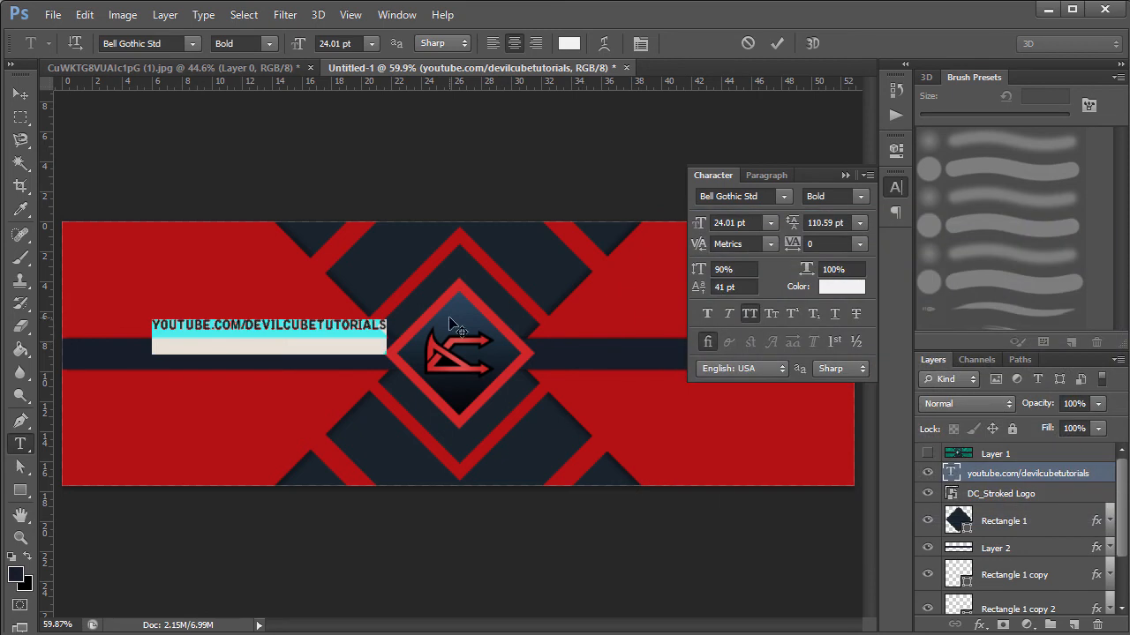
# Step: Try the fonts Century Gothic, Euphemia and Fluent Sans on the YouTube address text
pyautogui.click(193, 44)
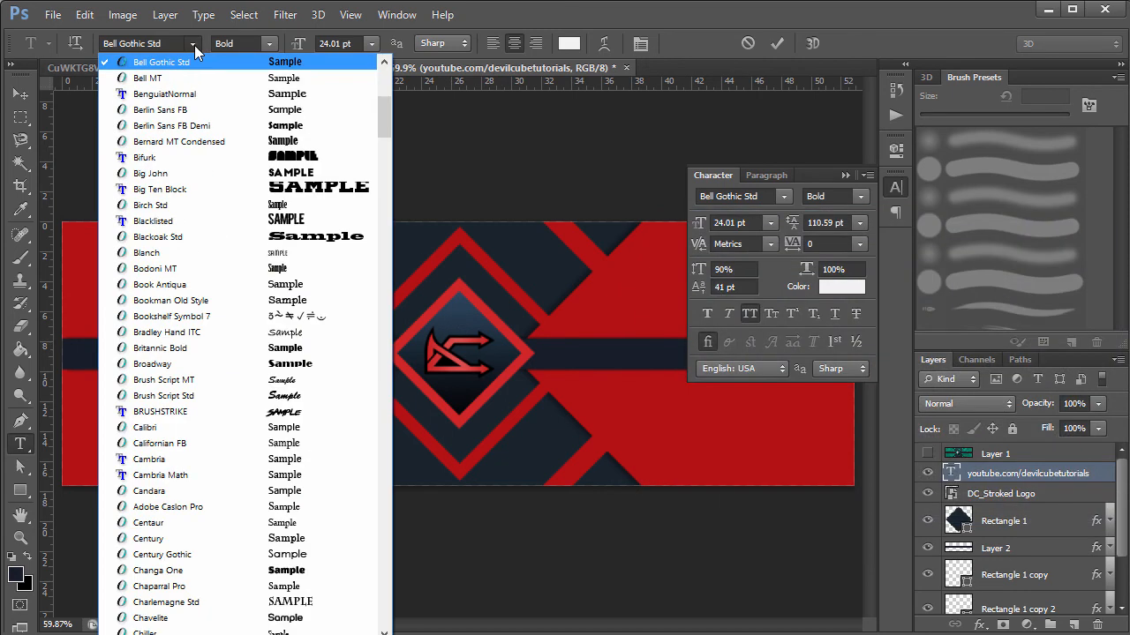
pyautogui.click(294, 554)
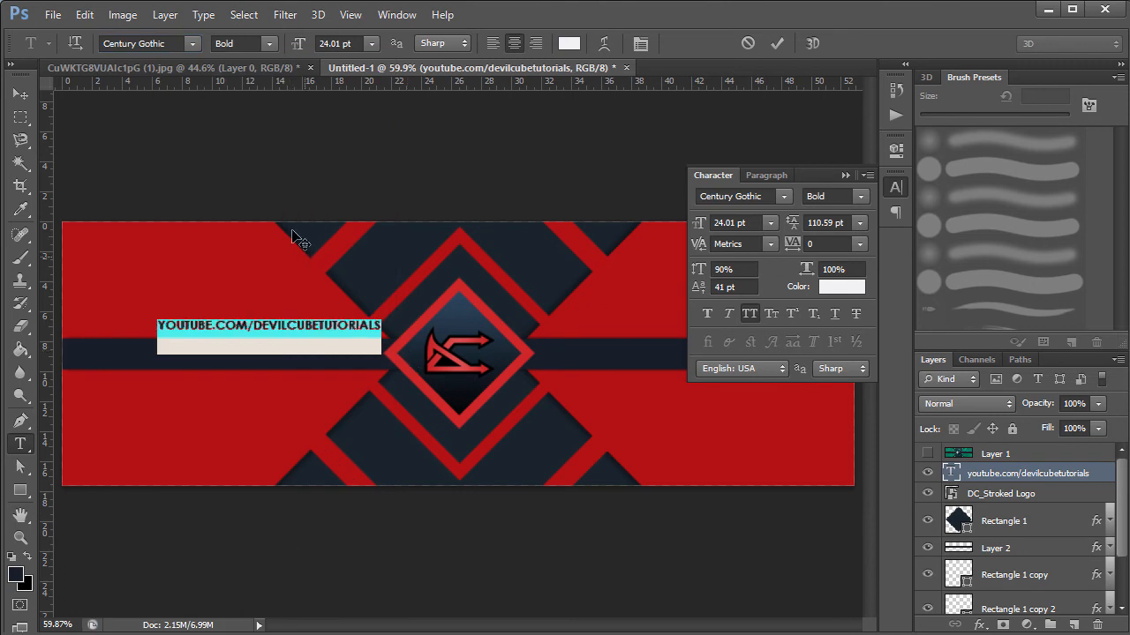
pyautogui.click(192, 44)
pyautogui.moveTo(381, 143); pyautogui.dragTo(390, 199)
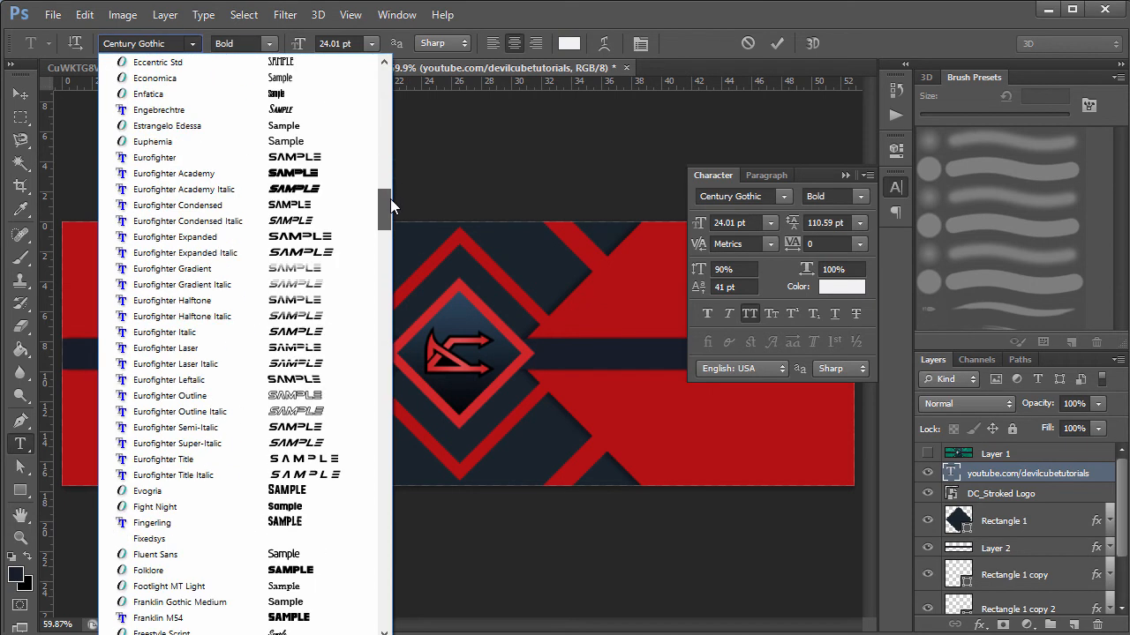
pyautogui.click(323, 141)
pyautogui.click(191, 43)
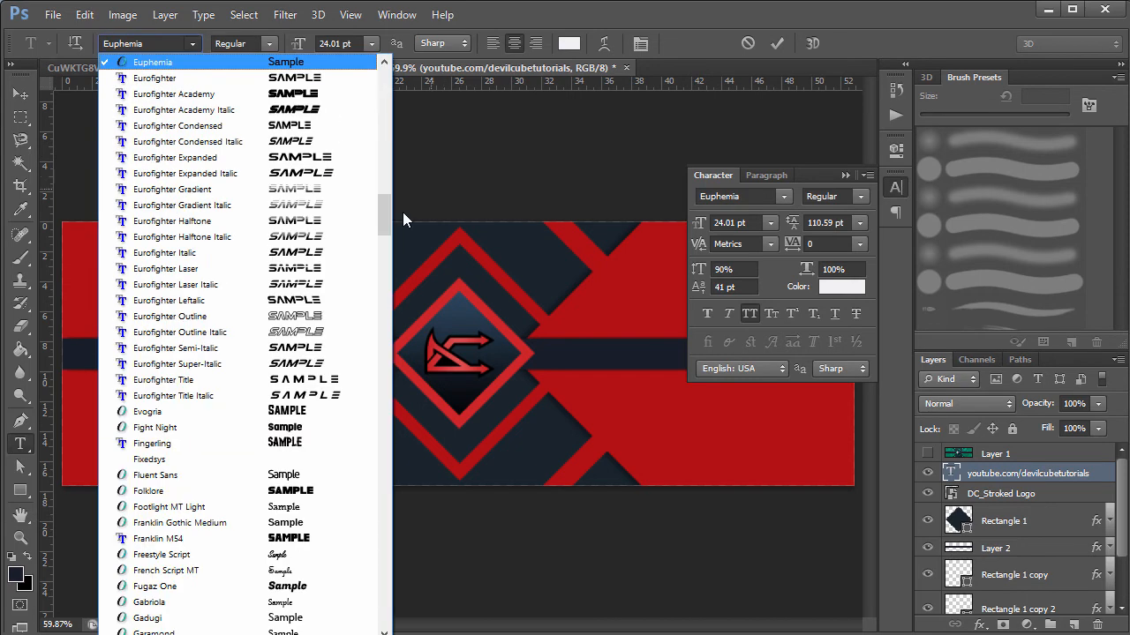
pyautogui.moveTo(388, 217); pyautogui.dragTo(390, 229)
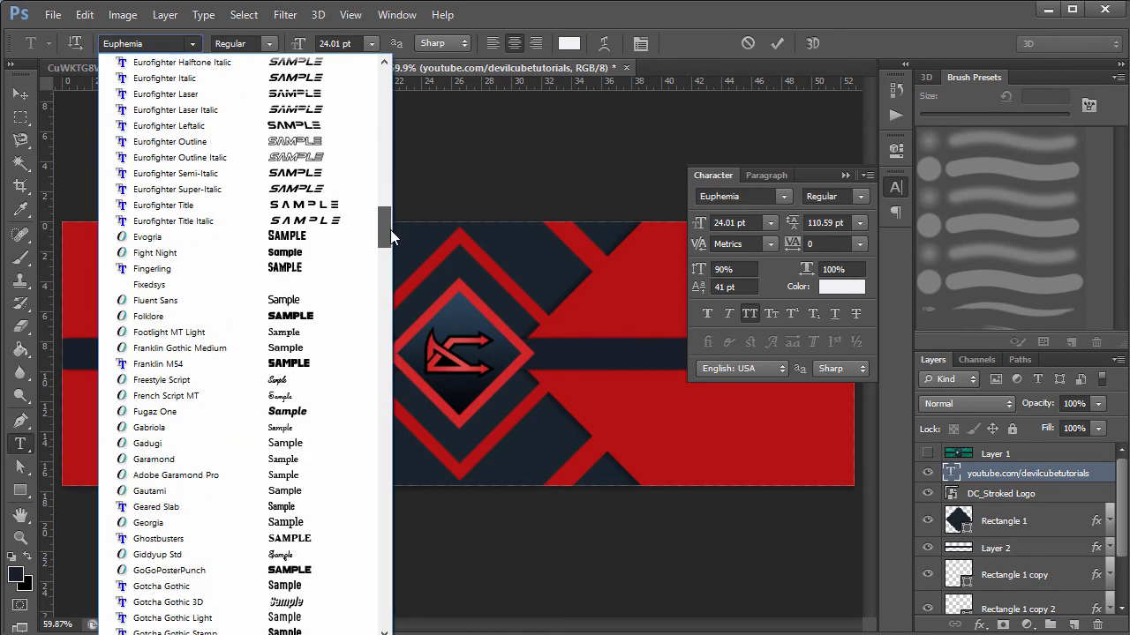
pyautogui.click(325, 300)
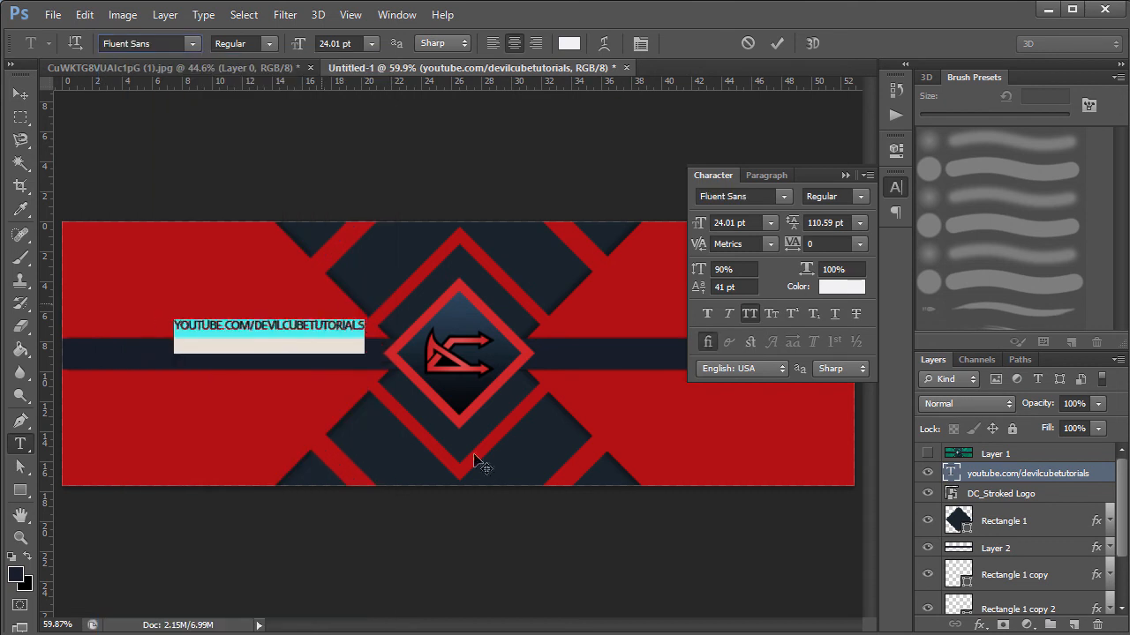
# Step: Try the fonts Gotcha Gothic, HelvLight, Long Shot and Minimoon on the YouTube address text
pyautogui.click(190, 43)
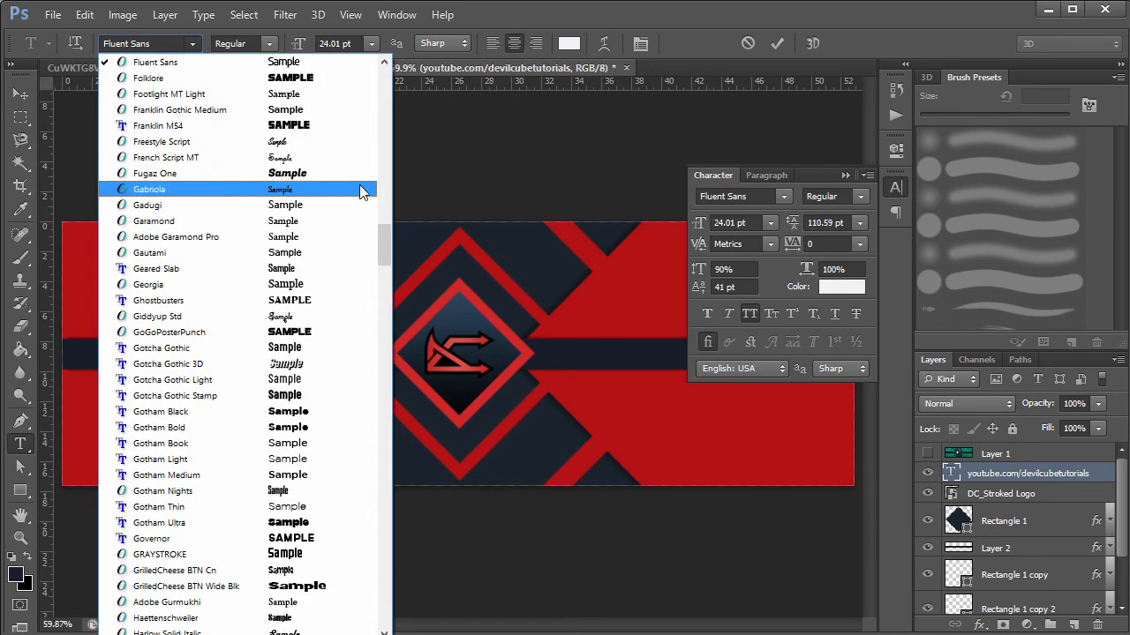
pyautogui.click(322, 347)
pyautogui.click(197, 45)
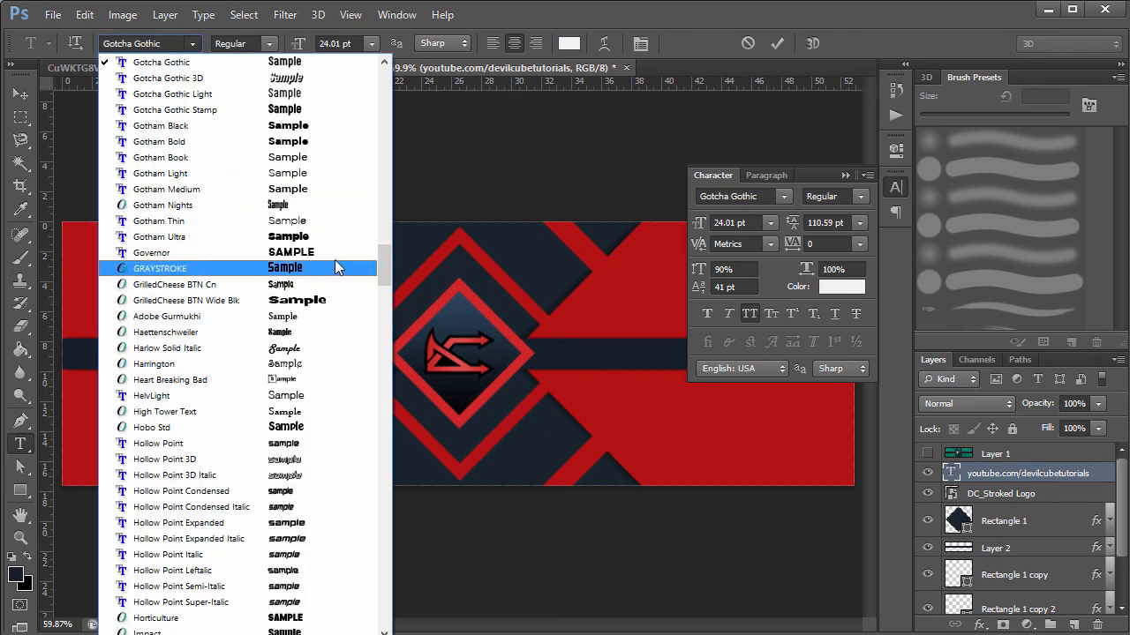
pyautogui.click(364, 391)
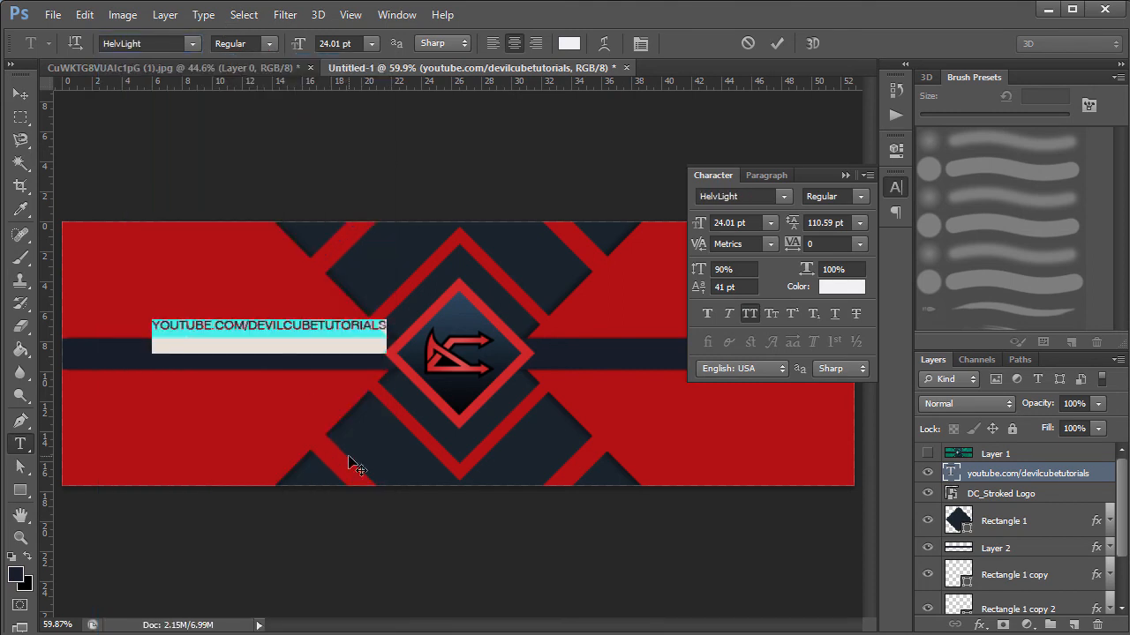
pyautogui.click(194, 44)
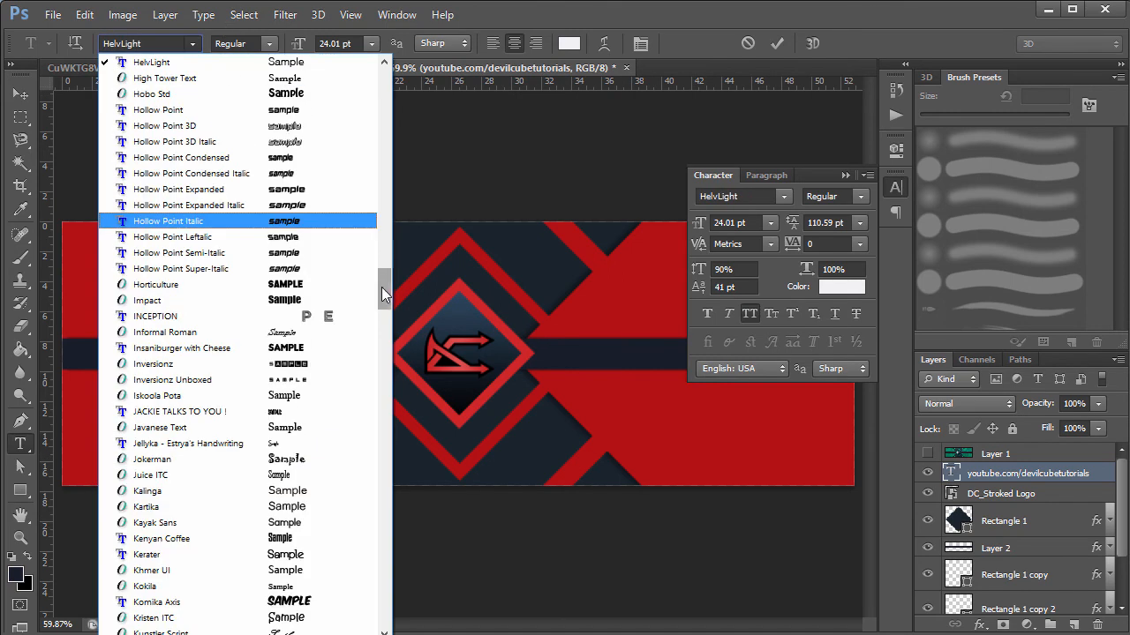
pyautogui.moveTo(382, 288); pyautogui.dragTo(383, 314)
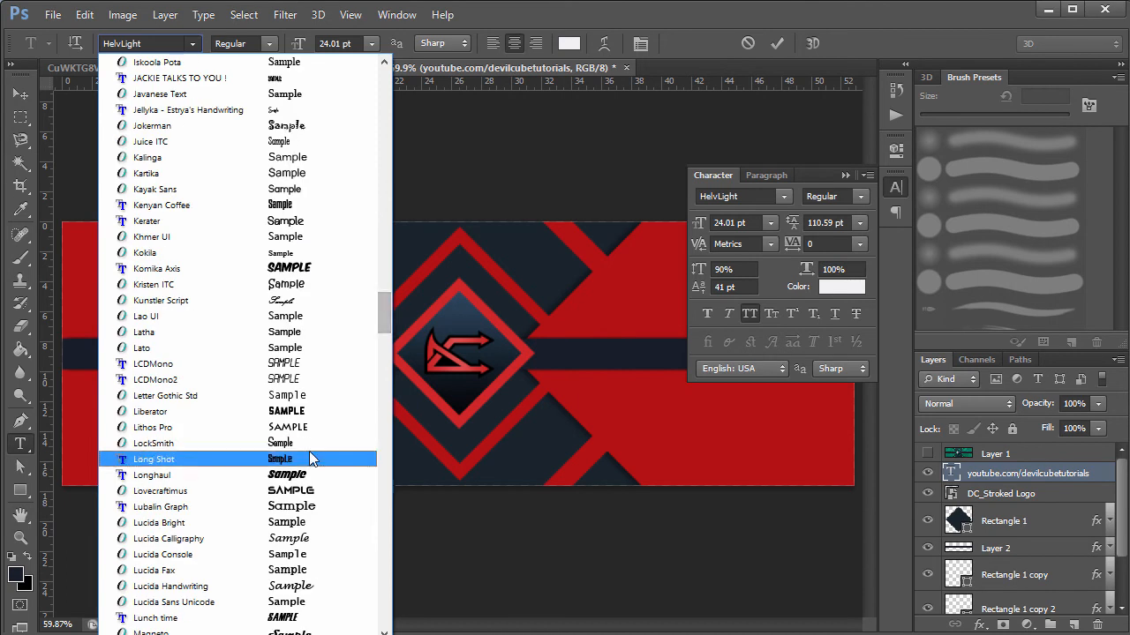
pyautogui.click(357, 459)
pyautogui.press('Left')
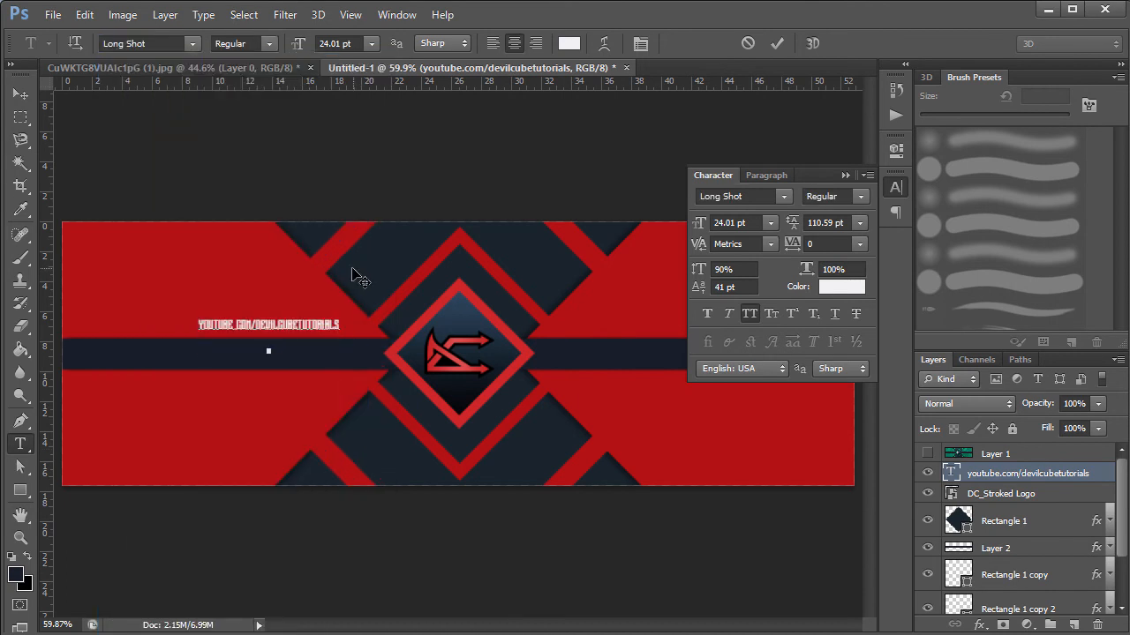
pyautogui.moveTo(329, 323); pyautogui.dragTo(200, 325)
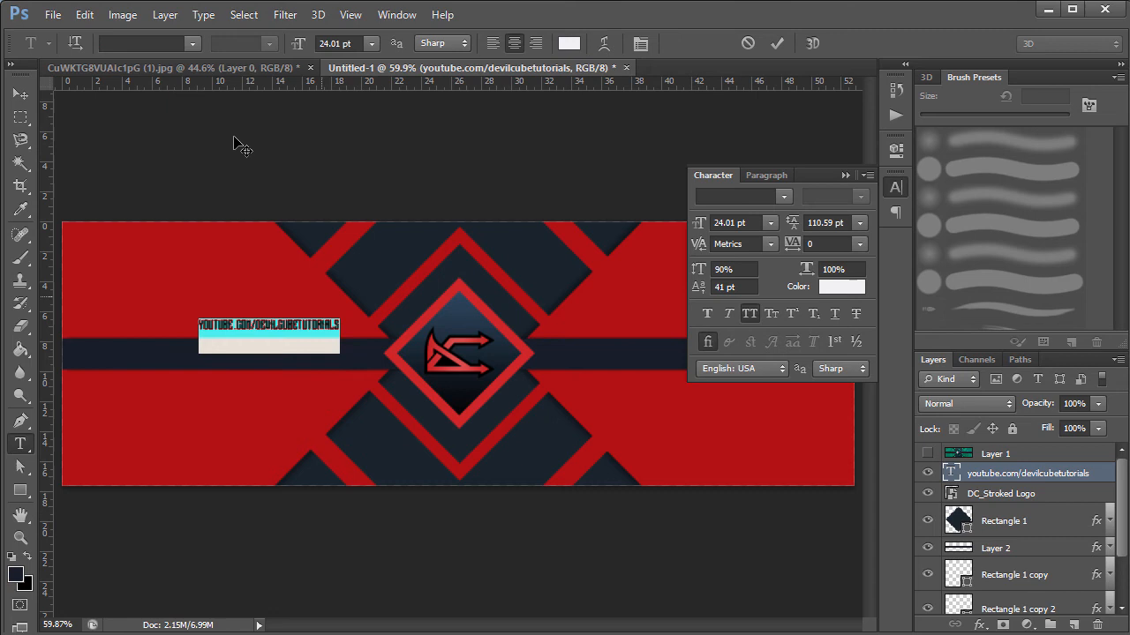
pyautogui.click(187, 42)
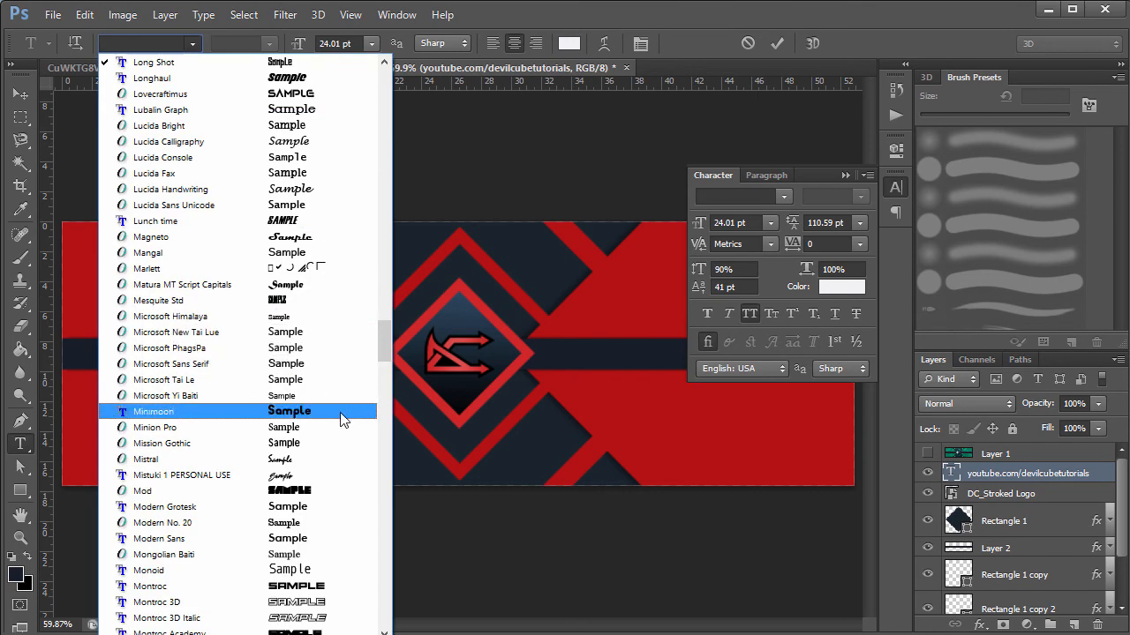
pyautogui.click(343, 420)
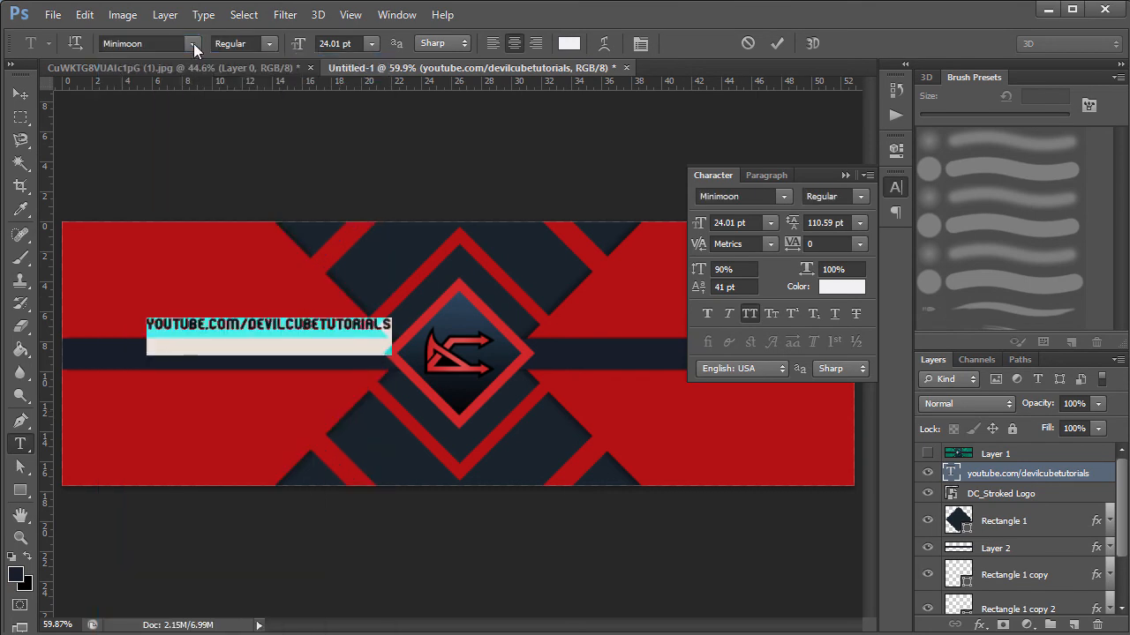
# Step: Set the YouTube address text to the nevis font in Bold
pyautogui.click(191, 46)
pyautogui.moveTo(387, 359); pyautogui.dragTo(386, 378)
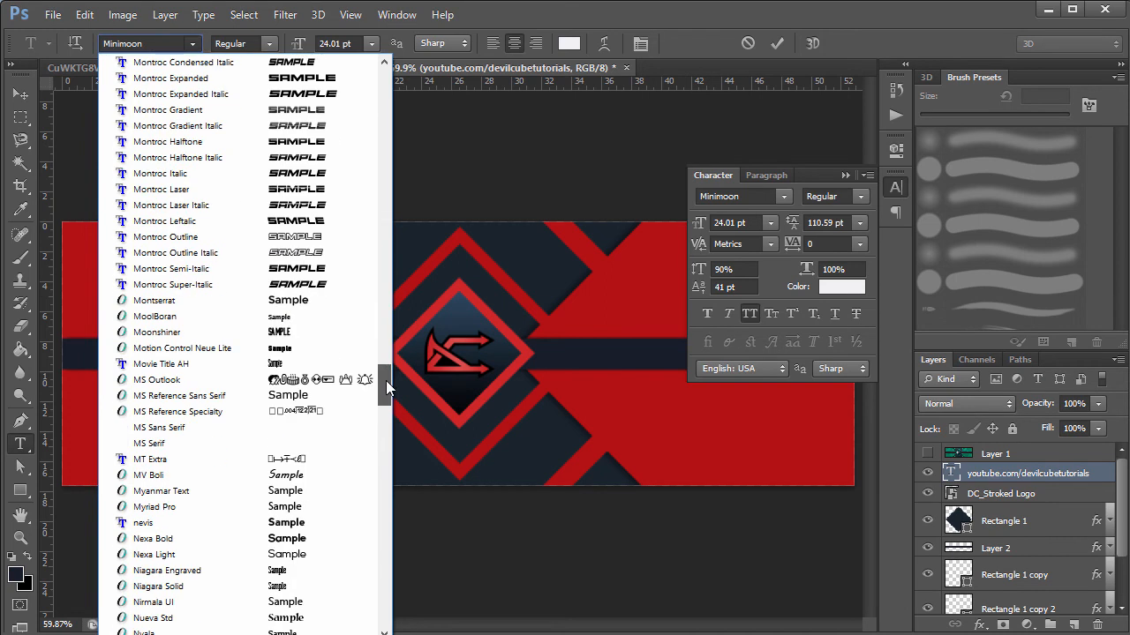
pyautogui.scroll(-2, 385, 379)
pyautogui.click(349, 419)
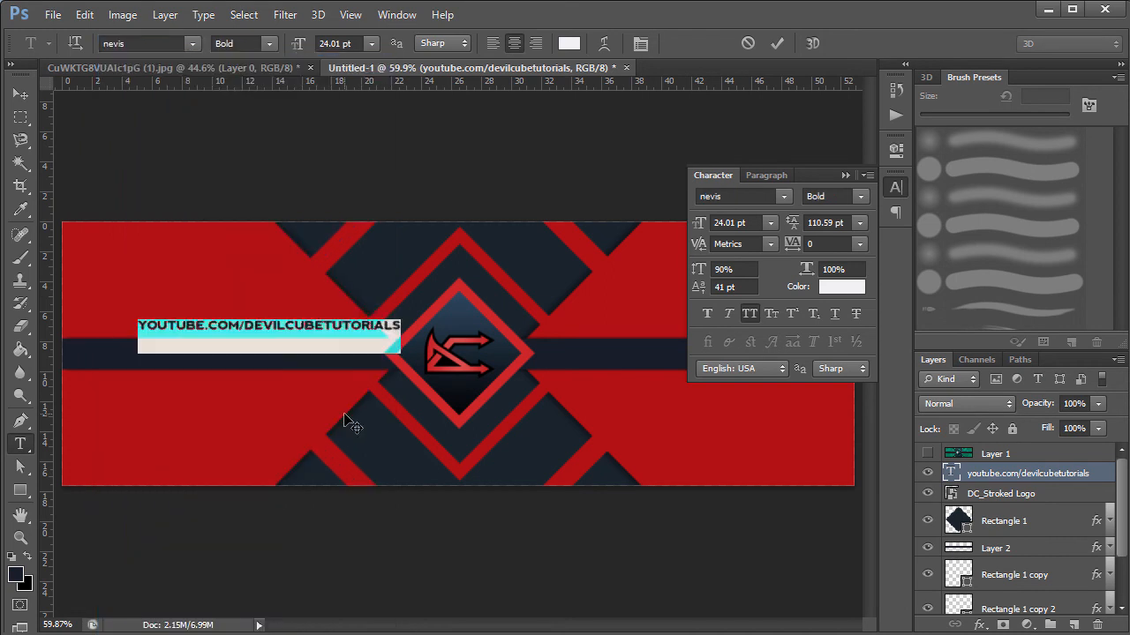
pyautogui.click(268, 45)
pyautogui.click(252, 73)
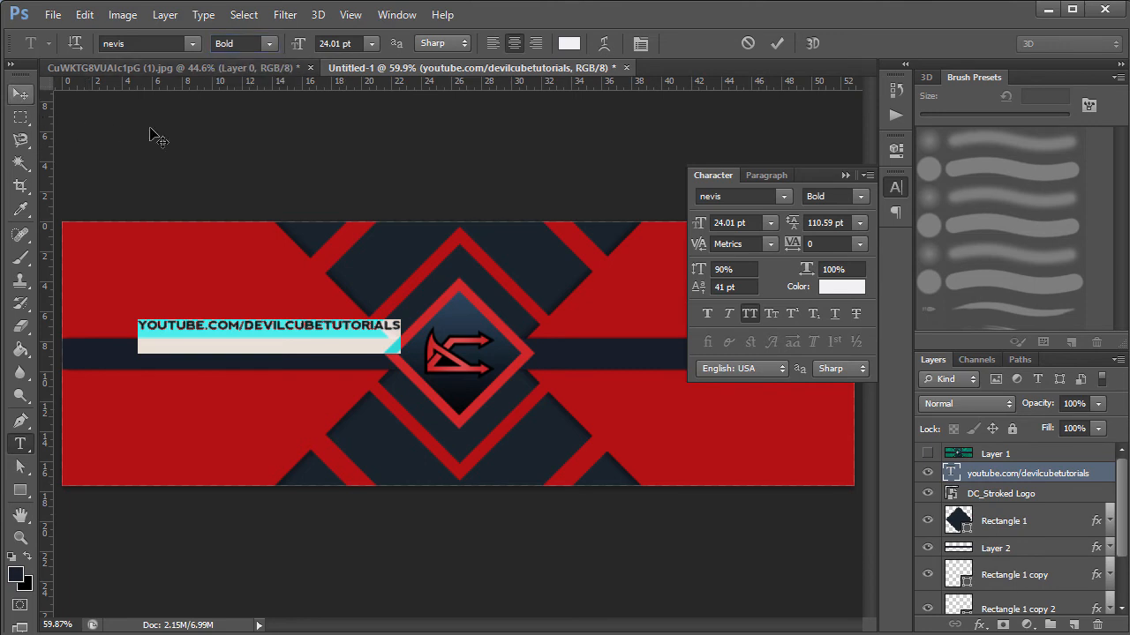
# Step: Move the YouTube address onto the left half of the dark band, centred vertically on the canvas and clear of the central diamond
pyautogui.click(20, 92)
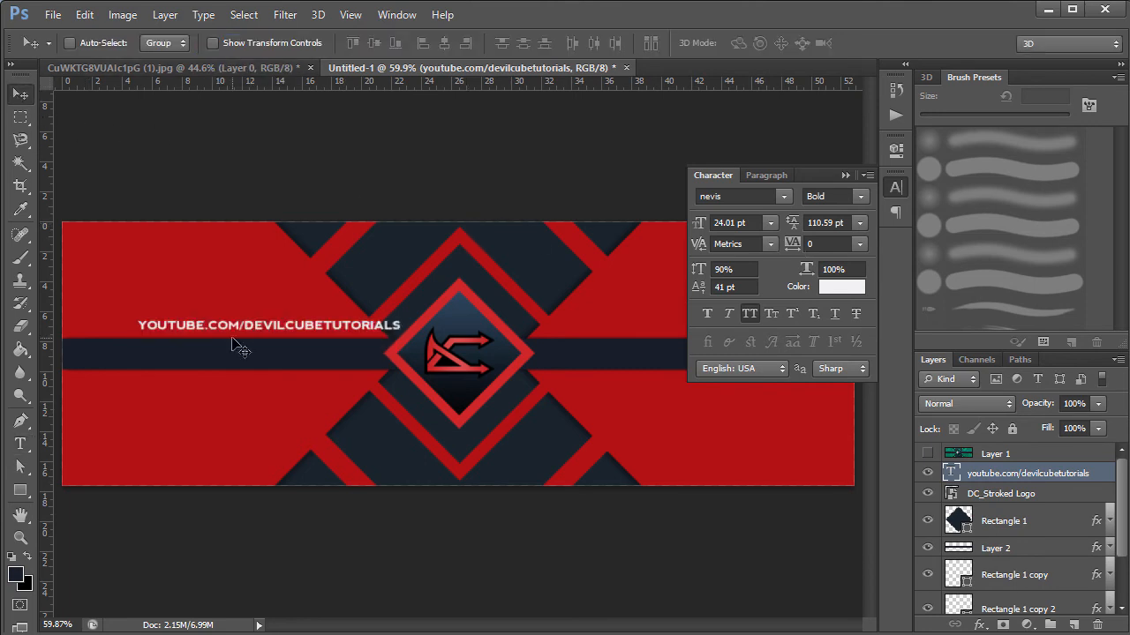
pyautogui.moveTo(252, 335); pyautogui.dragTo(237, 357)
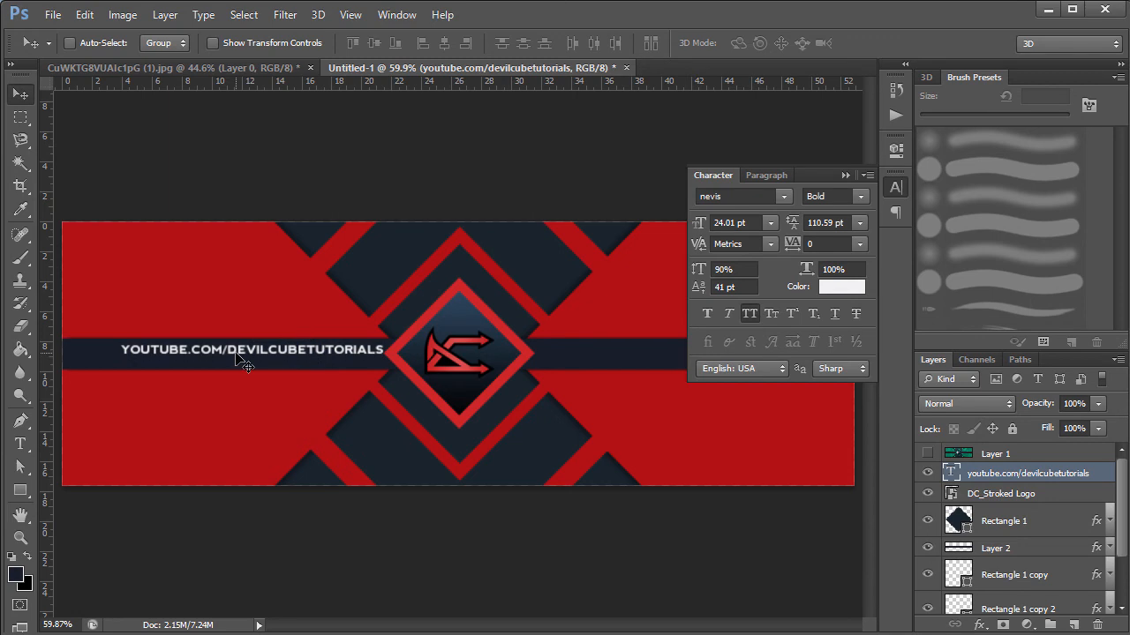
pyautogui.hotkey('ctrl', 'a')
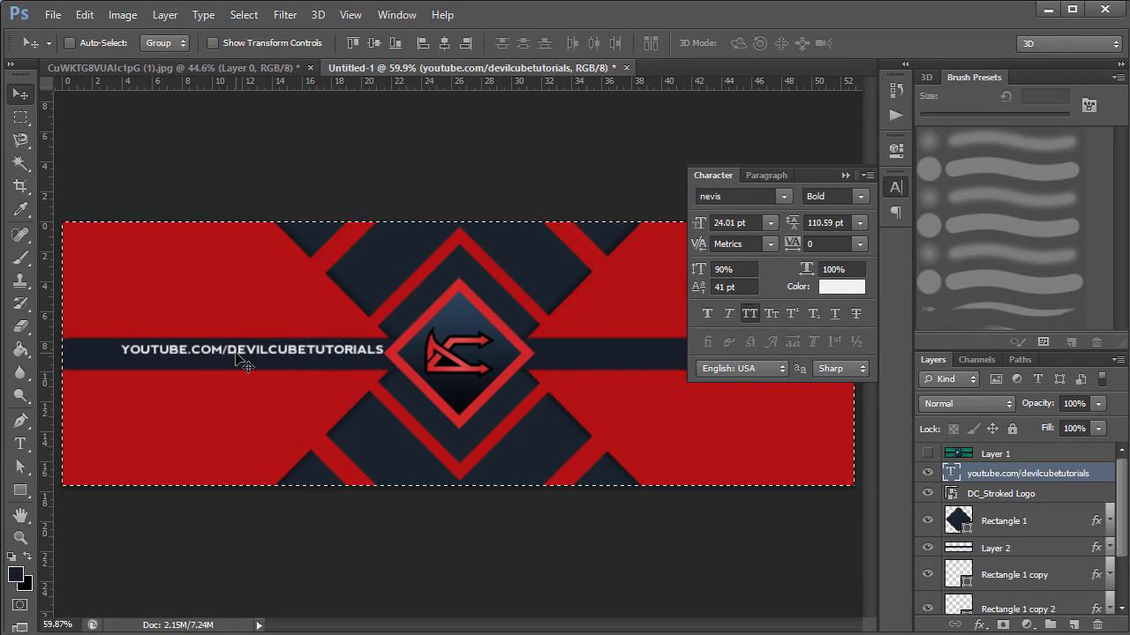
pyautogui.click(377, 41)
pyautogui.hotkey('ctrl', 'd')
pyautogui.hotkey('shift', 'Left')
pyautogui.hotkey('shift', 'Left')
pyautogui.hotkey('shift', 'Left')
pyautogui.hotkey('shift', 'Left')
pyautogui.hotkey('shift', 'Left')
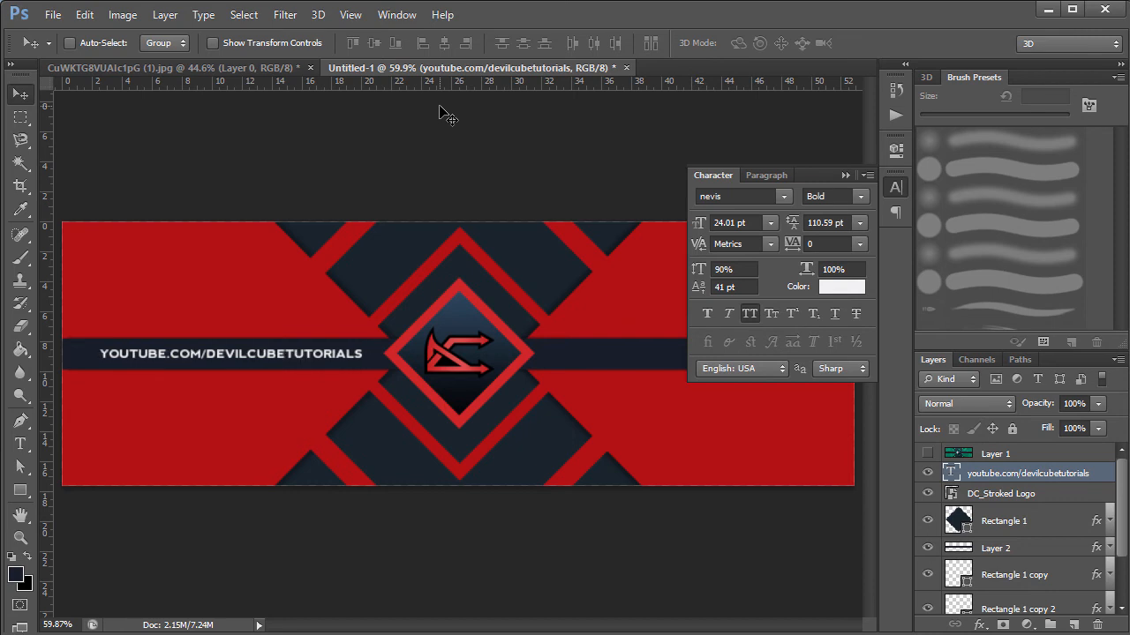
pyautogui.click(845, 175)
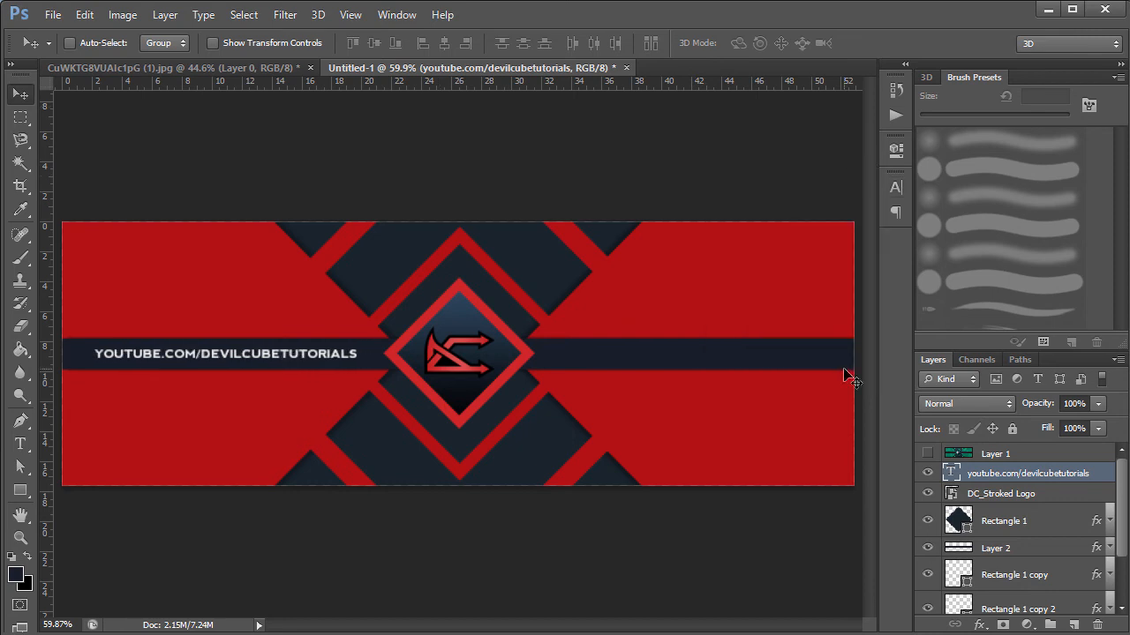
# Step: Duplicate the YouTube address text layer and replace the copy's text with the Behance profile address
pyautogui.hotkey('ctrl', 'j')
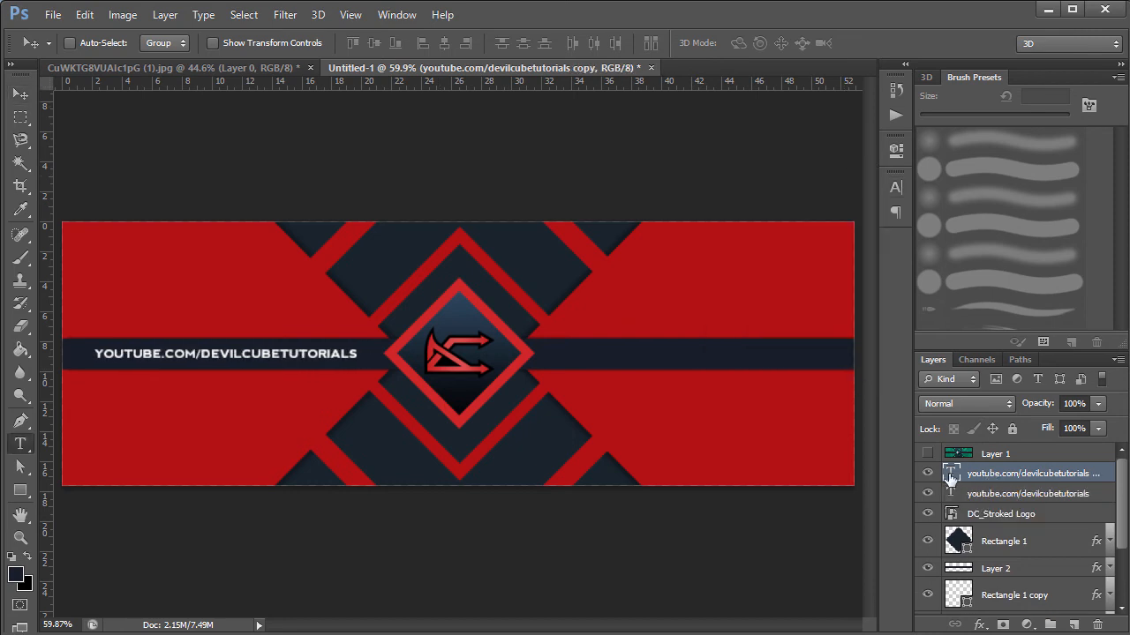
pyautogui.doubleClick(951, 474)
pyautogui.write('behance')
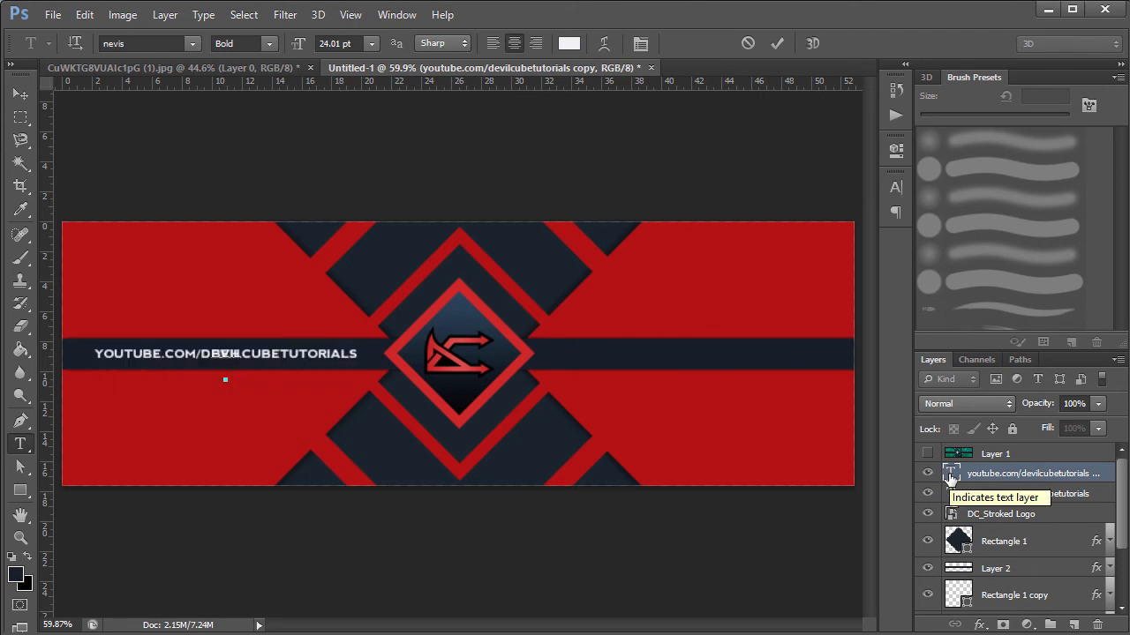
pyautogui.write('.com')
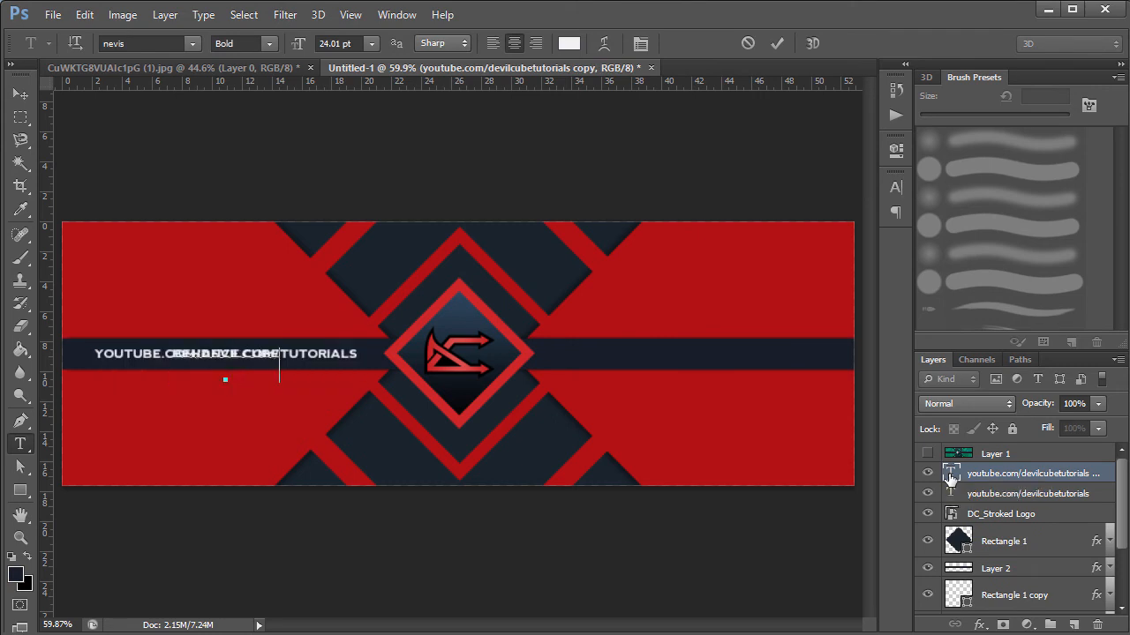
pyautogui.write('/devilcube')
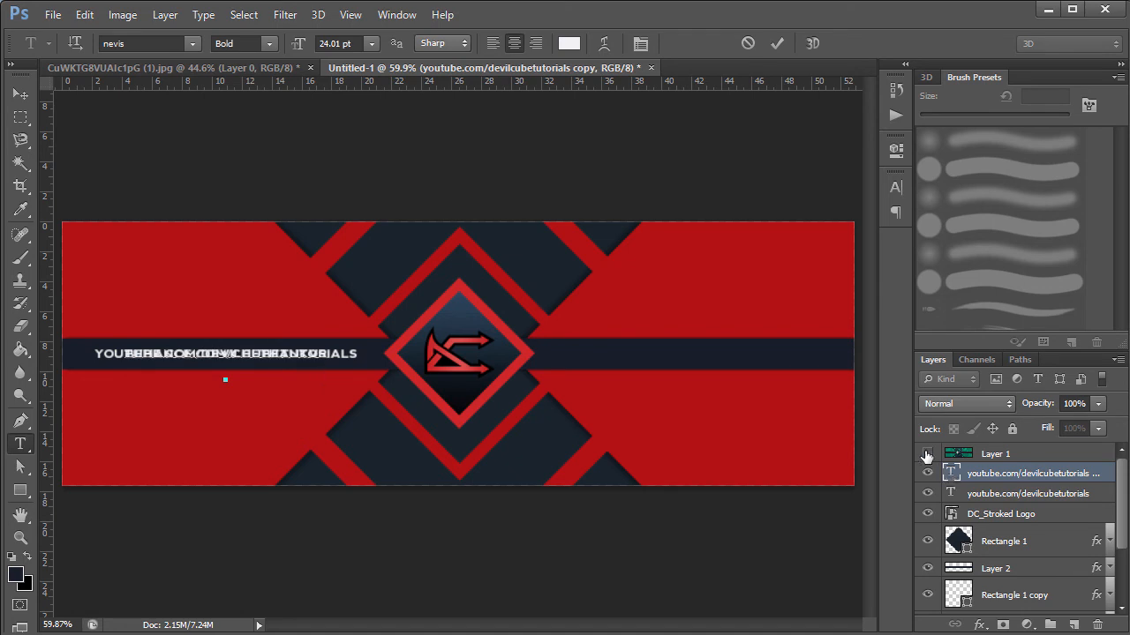
pyautogui.click(20, 93)
# Step: Move the Behance address to the right half of the dark band, level with the YouTube address
pyautogui.hotkey('ctrl', 'a')
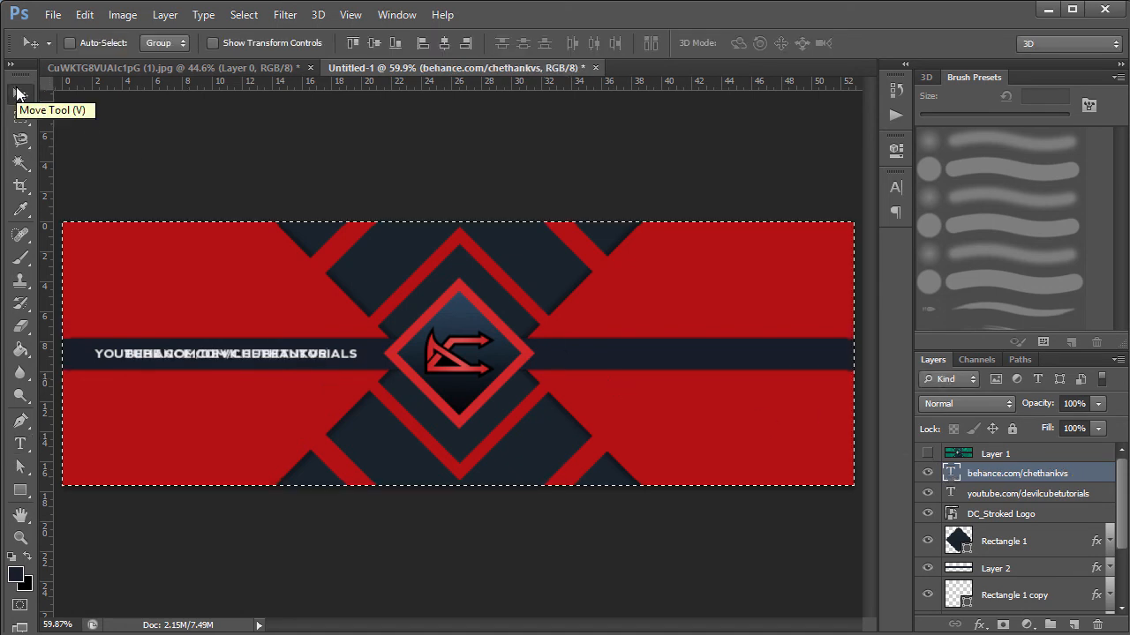
pyautogui.hotkey('ctrl', 'd')
pyautogui.hotkey('shift', 'Right')
pyautogui.hotkey('shift', 'Right')
pyautogui.hotkey('shift', 'Right')
pyautogui.hotkey('shift', 'Right')
pyautogui.hotkey('shift', 'Right')
pyautogui.hotkey('shift', 'Right')
pyautogui.hotkey('shift', 'Right')
pyautogui.hotkey('shift', 'Right')
pyautogui.hotkey('shift', 'Right')
pyautogui.hotkey('shift', 'Right')
pyautogui.hotkey('shift', 'Right')
pyautogui.hotkey('shift', 'Right')
pyautogui.hotkey('shift', 'Right')
pyautogui.hotkey('shift', 'Right')
pyautogui.moveTo(323, 353); pyautogui.dragTo(719, 354)
pyautogui.press('Left')
pyautogui.press('Left')
pyautogui.press('Left')
pyautogui.press('Left')
pyautogui.press('Left')
pyautogui.press('Left')
pyautogui.press('Left')
pyautogui.press('Left')
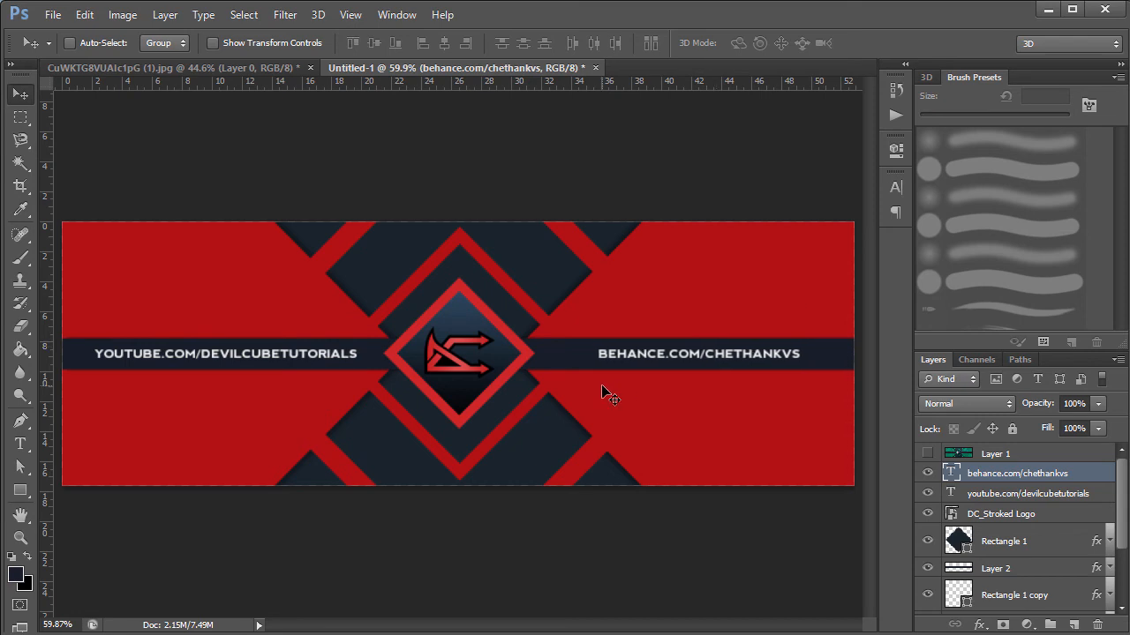
# Step: Move the Behance address left along the dark band until it sits close to the central diamond
pyautogui.hotkey('shift', 'Left')
pyautogui.hotkey('shift', 'Left')
pyautogui.hotkey('shift', 'Left')
pyautogui.hotkey('shift', 'Left')
pyautogui.hotkey('shift', 'Left')
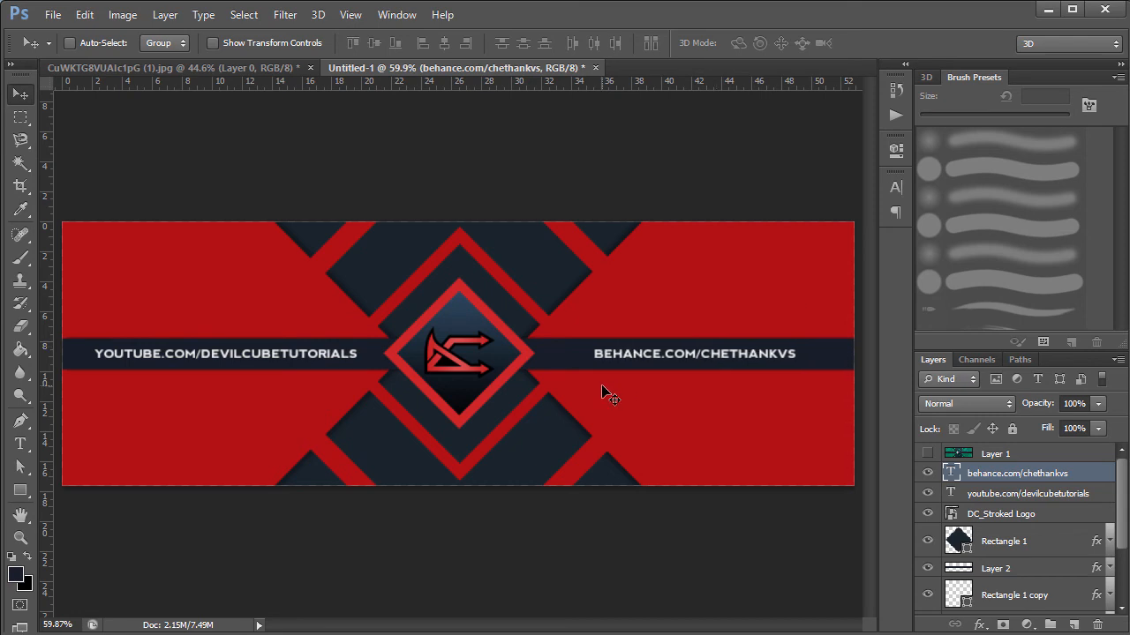
pyautogui.hotkey('shift', 'Left')
pyautogui.hotkey('shift', 'Left')
pyautogui.hotkey('shift', 'Left')
pyautogui.hotkey('shift', 'Left')
pyautogui.hotkey('shift', 'Left')
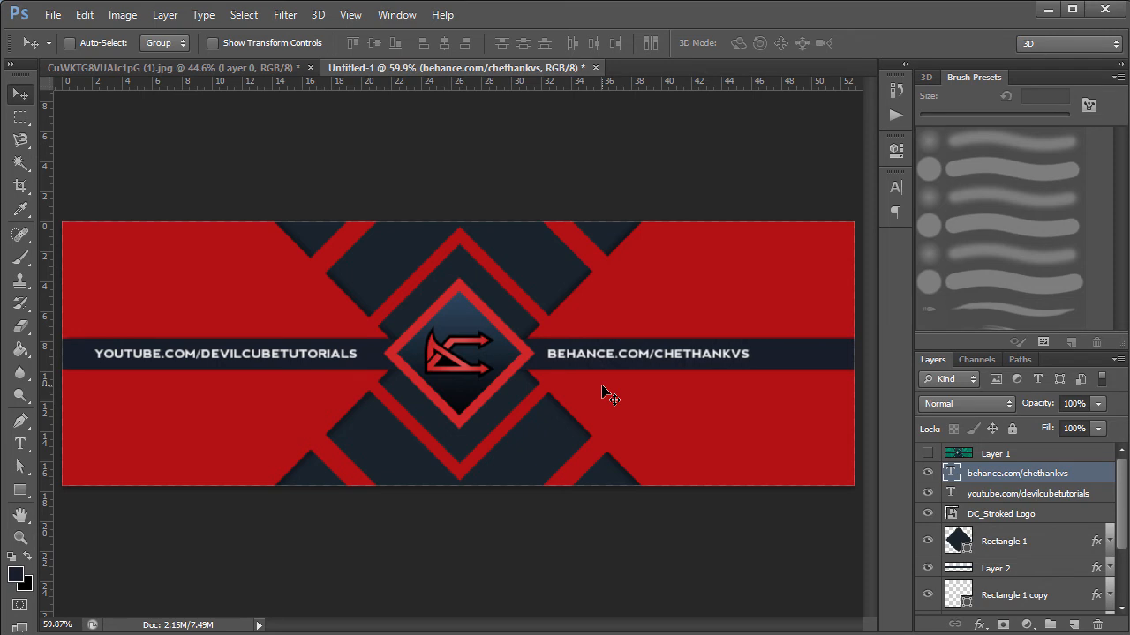
# Step: Move the YouTube address right along the dark band until it nearly touches the central diamond
pyautogui.click(1081, 499)
pyautogui.hotkey('shift', 'Right')
pyautogui.hotkey('shift', 'Right')
pyautogui.hotkey('shift', 'Right')
pyautogui.hotkey('shift', 'Right')
pyautogui.press('Right')
pyautogui.press('Left')
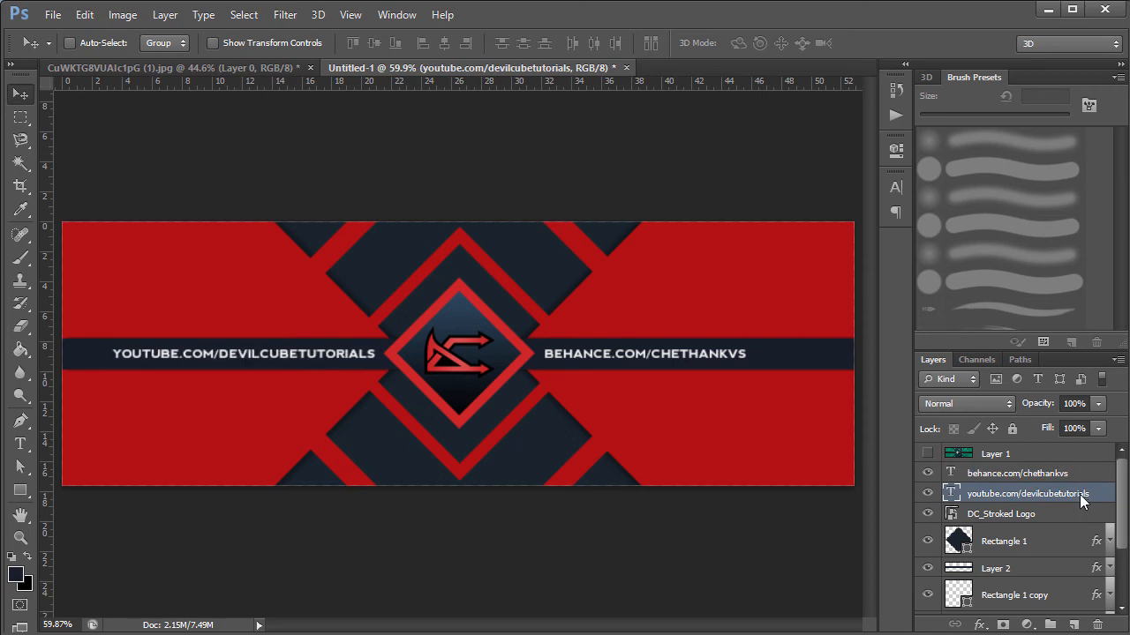
# Step: Move the YouTube address back left, roughly centring it on the left half of the dark band
pyautogui.hotkey('shift', 'Left')
pyautogui.hotkey('shift', 'Left')
pyautogui.hotkey('shift', 'Left')
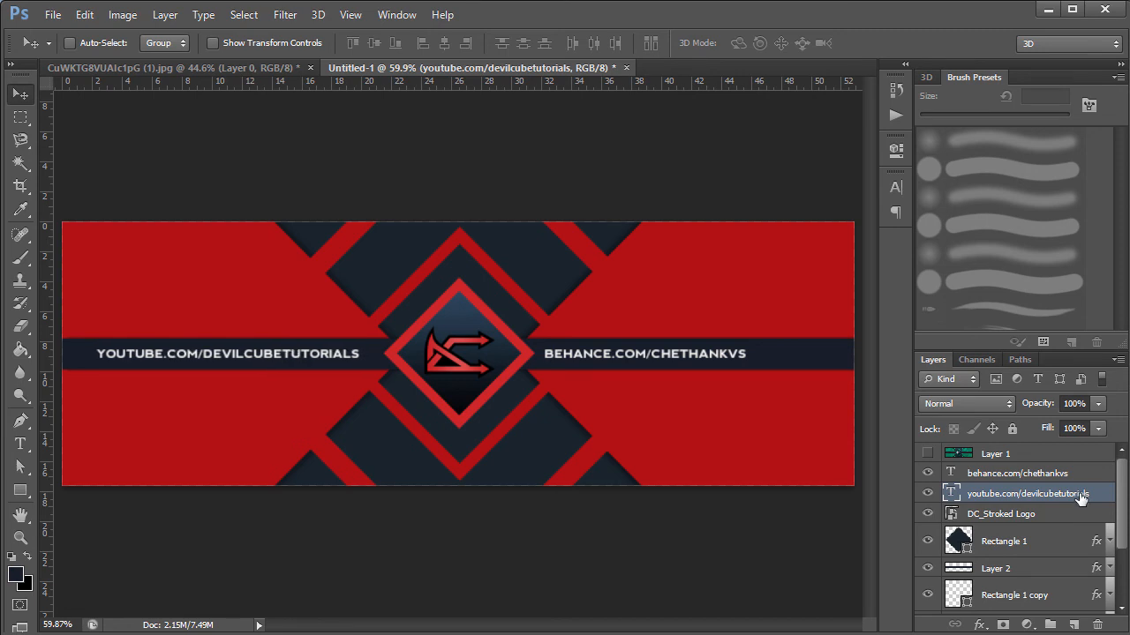
# Step: Move the Behance address right, away from the diamond, roughly centring it on the right half of the dark band
pyautogui.click(1079, 474)
pyautogui.hotkey('shift', 'Right')
pyautogui.hotkey('shift', 'Right')
pyautogui.hotkey('shift', 'Right')
pyautogui.hotkey('shift', 'Right')
pyautogui.hotkey('shift', 'Right')
pyautogui.hotkey('shift', 'Right')
pyautogui.hotkey('shift', 'Right')
pyautogui.hotkey('shift', 'Right')
pyautogui.hotkey('shift', 'Right')
pyautogui.hotkey('shift', 'Right')
pyautogui.hotkey('shift', 'Right')
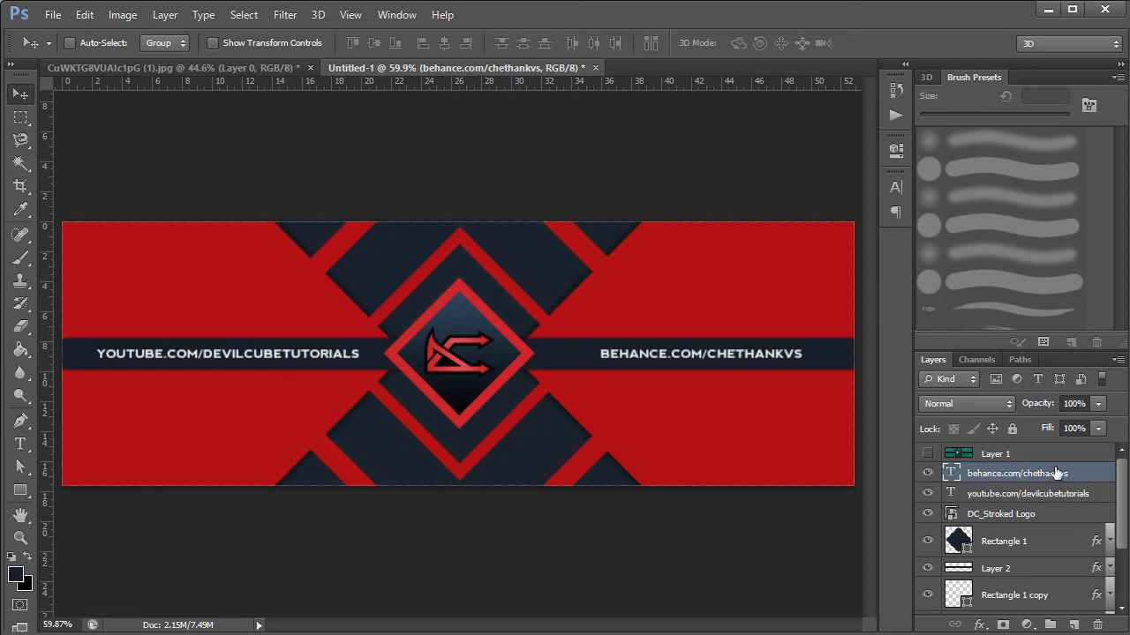
# Step: Compare with the green reference header and add a single dot before and after the Behance address
pyautogui.click(927, 453)
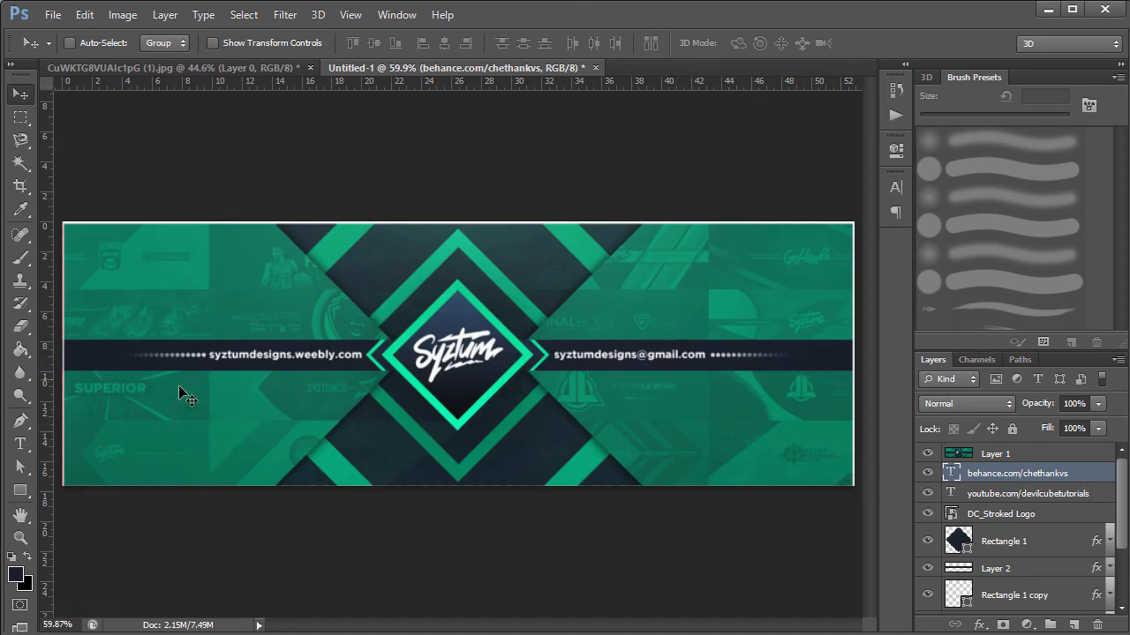
pyautogui.click(927, 453)
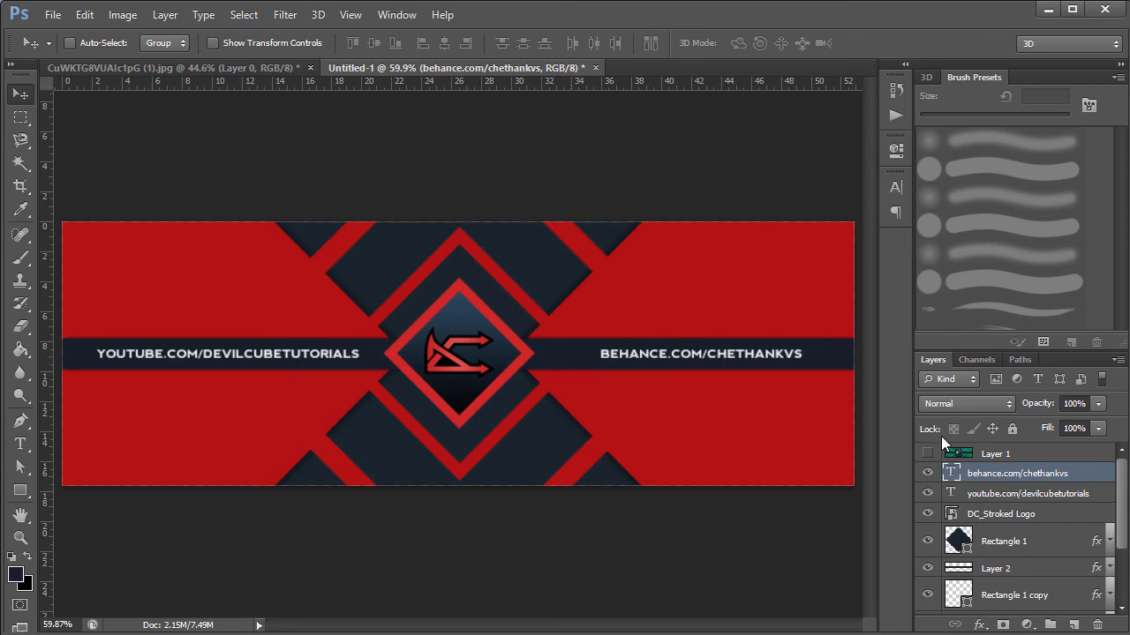
pyautogui.doubleClick(950, 473)
pyautogui.click(808, 353)
pyautogui.hotkey('shift', 'Left')
pyautogui.hotkey('ctrl', 'Left')
pyautogui.hotkey('ctrl', 'Left')
pyautogui.hotkey('ctrl', 'Left')
pyautogui.hotkey('ctrl', 'Left')
pyautogui.hotkey('ctrl', 'Left')
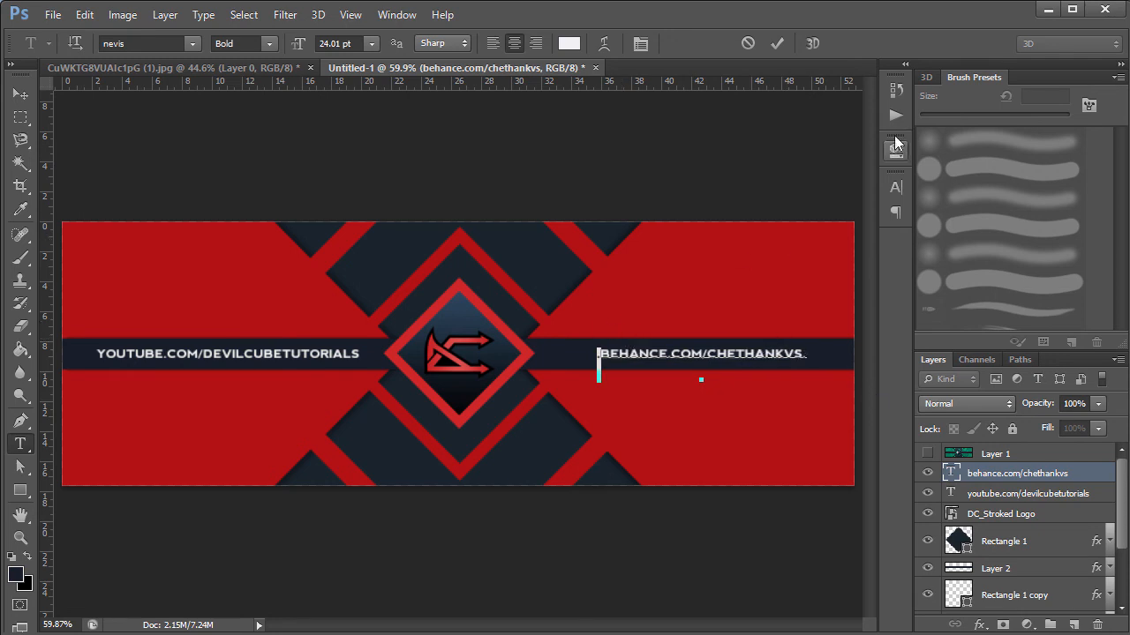
# Step: Set the leading of the dot before the Behance address to 132.59 pt and its baseline shift to 50 pt
pyautogui.click(894, 188)
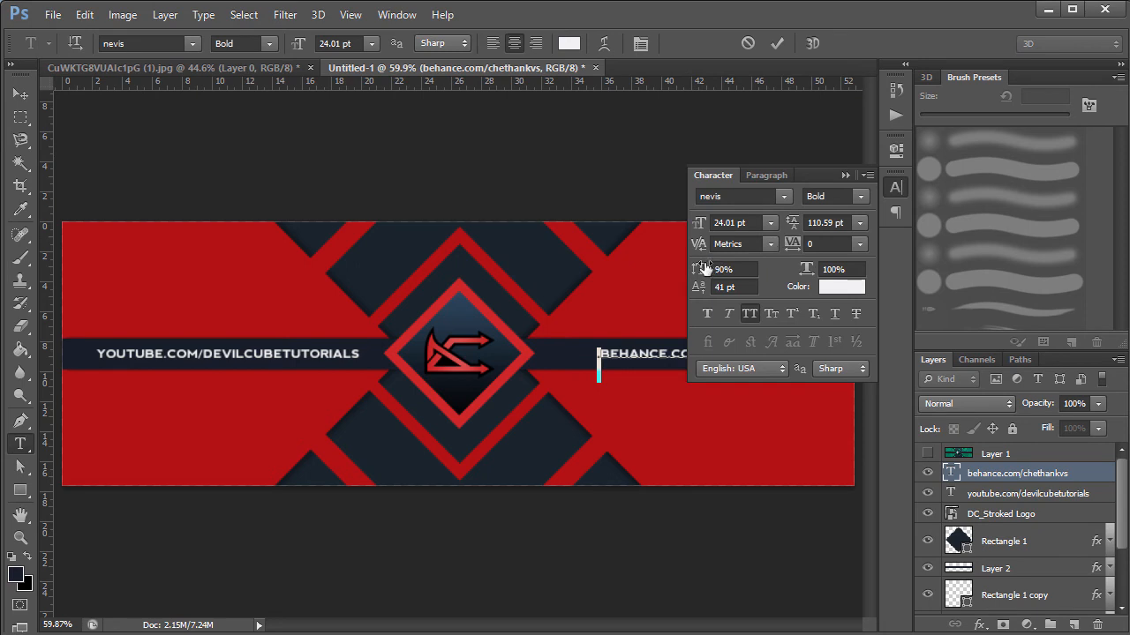
pyautogui.moveTo(704, 270); pyautogui.dragTo(729, 268)
pyautogui.write('90')
pyautogui.moveTo(794, 227); pyautogui.dragTo(793, 226)
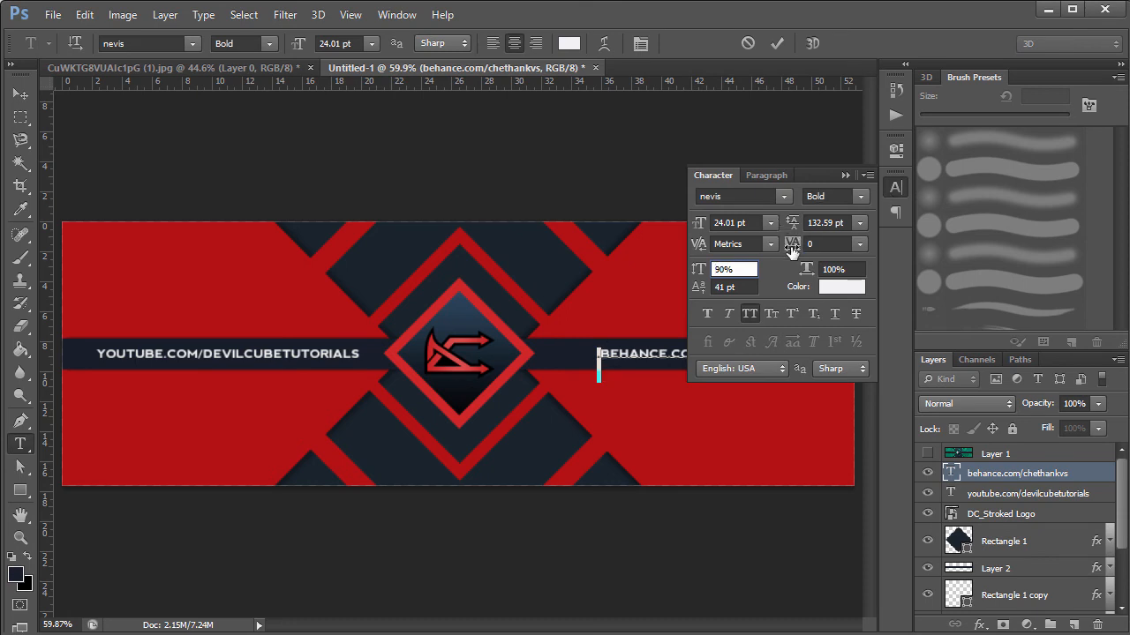
pyautogui.moveTo(697, 292); pyautogui.dragTo(705, 294)
pyautogui.click(845, 176)
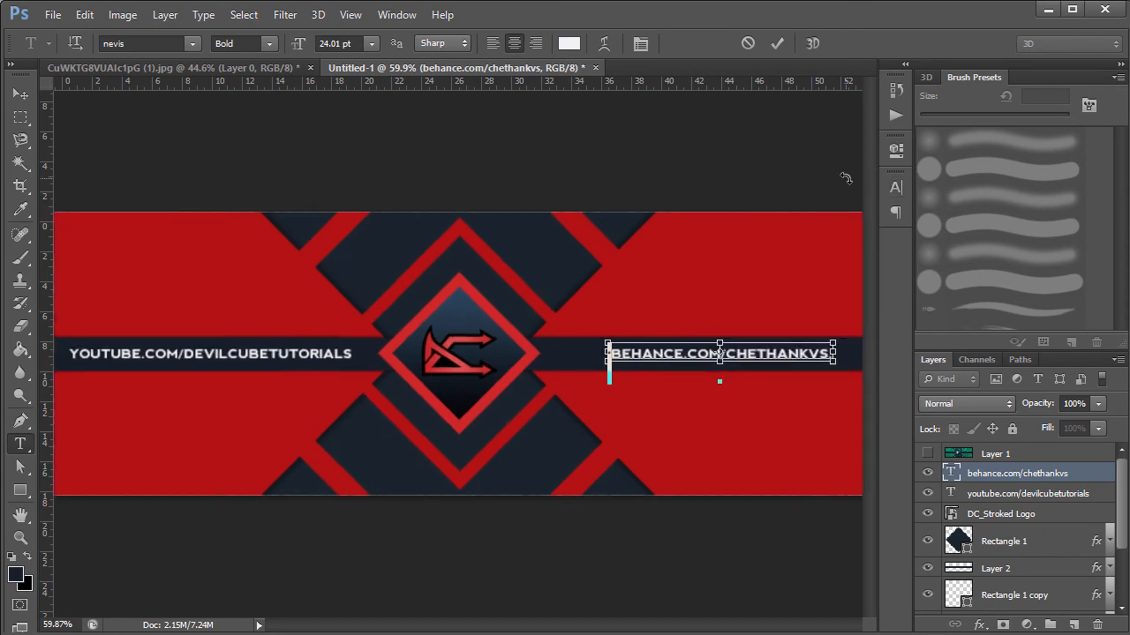
# Step: Set the baseline shift of the dot before the Behance address to 47 pt, lining it up with the letters' mid-height
pyautogui.hotkey('ctrl', '+')
pyautogui.hotkey('ctrl', '+')
pyautogui.hotkey('ctrl', '+')
pyautogui.moveTo(554, 630); pyautogui.dragTo(601, 630)
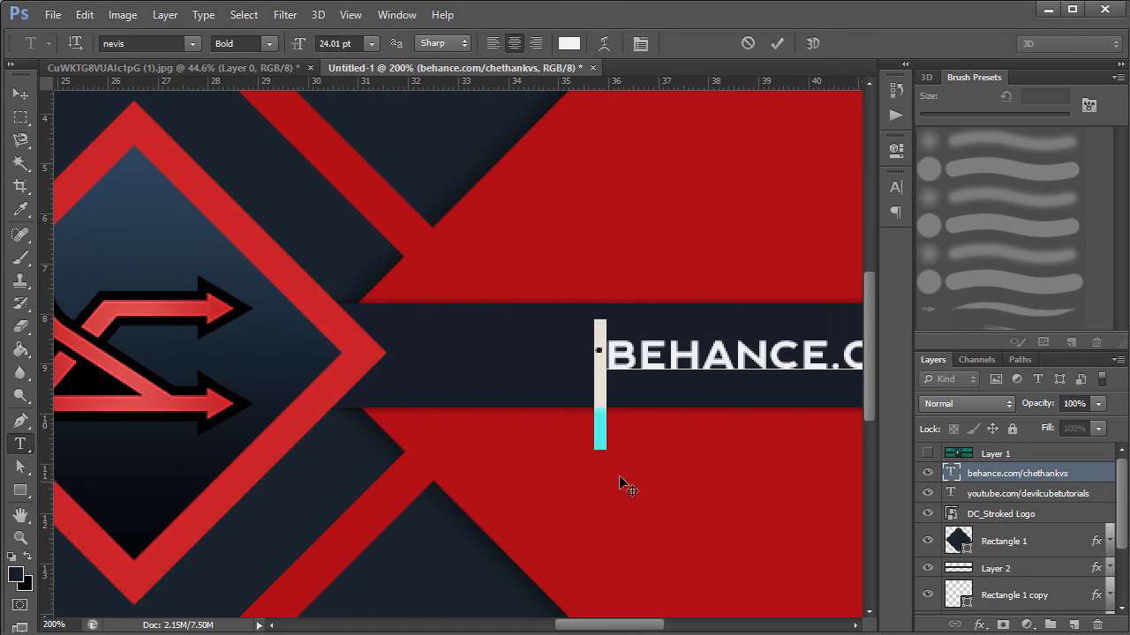
pyautogui.click(896, 189)
pyautogui.click(696, 290)
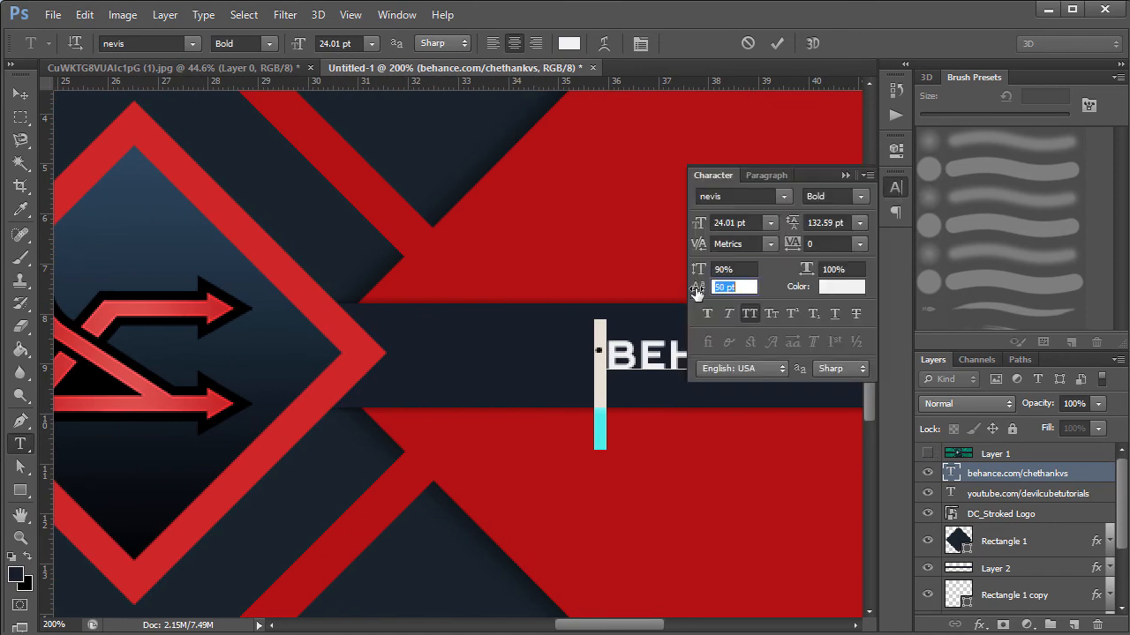
pyautogui.write('4042')
pyautogui.press('Return')
pyautogui.press('Up')
pyautogui.press('Up')
pyautogui.press('Up')
pyautogui.press('Up')
pyautogui.press('Up')
# Step: Extend the single dots at both ends of the Behance address to three raised dots each
pyautogui.moveTo(653, 628); pyautogui.dragTo(731, 626)
pyautogui.click(559, 353)
pyautogui.press('BackSpace')
pyautogui.click(561, 346)
pyautogui.write('...')
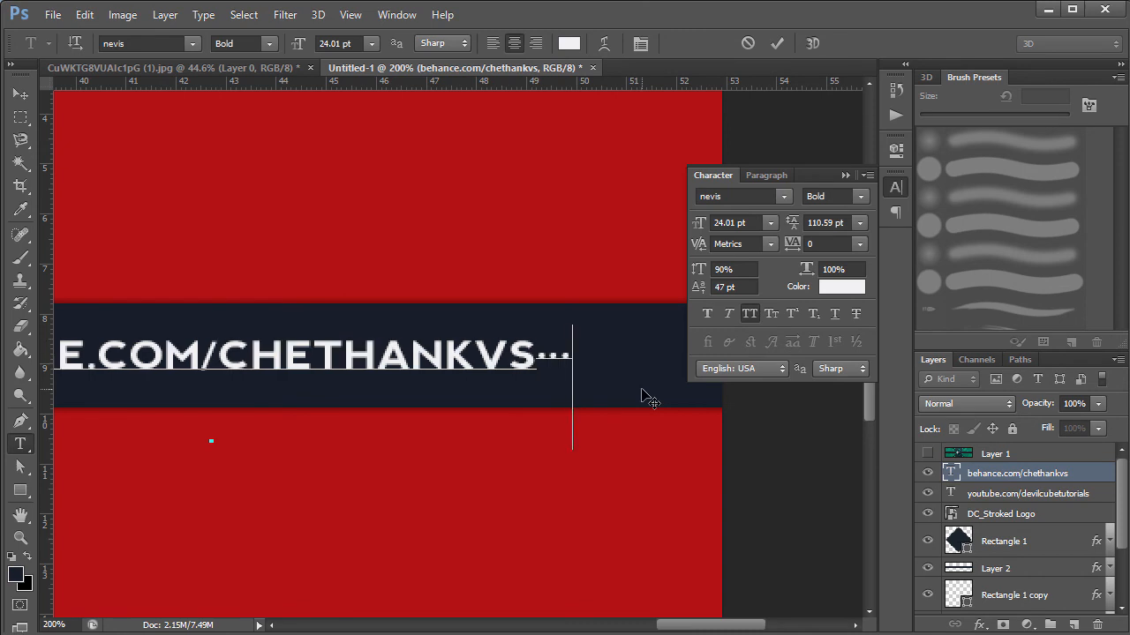
pyautogui.moveTo(680, 628); pyautogui.dragTo(613, 629)
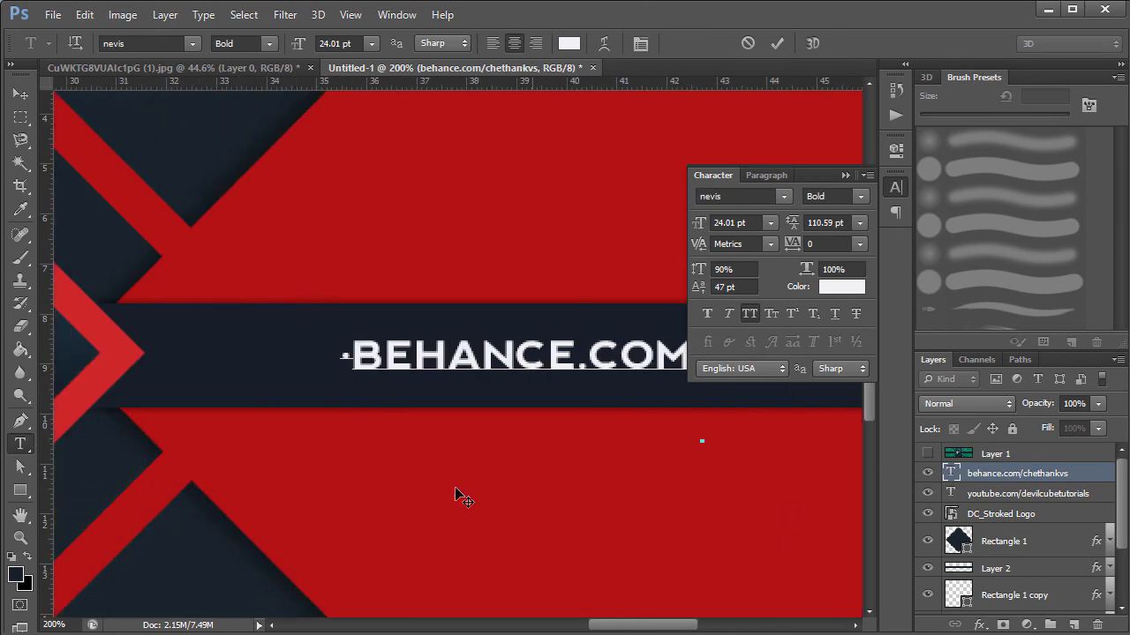
pyautogui.click(342, 356)
pyautogui.write('...')
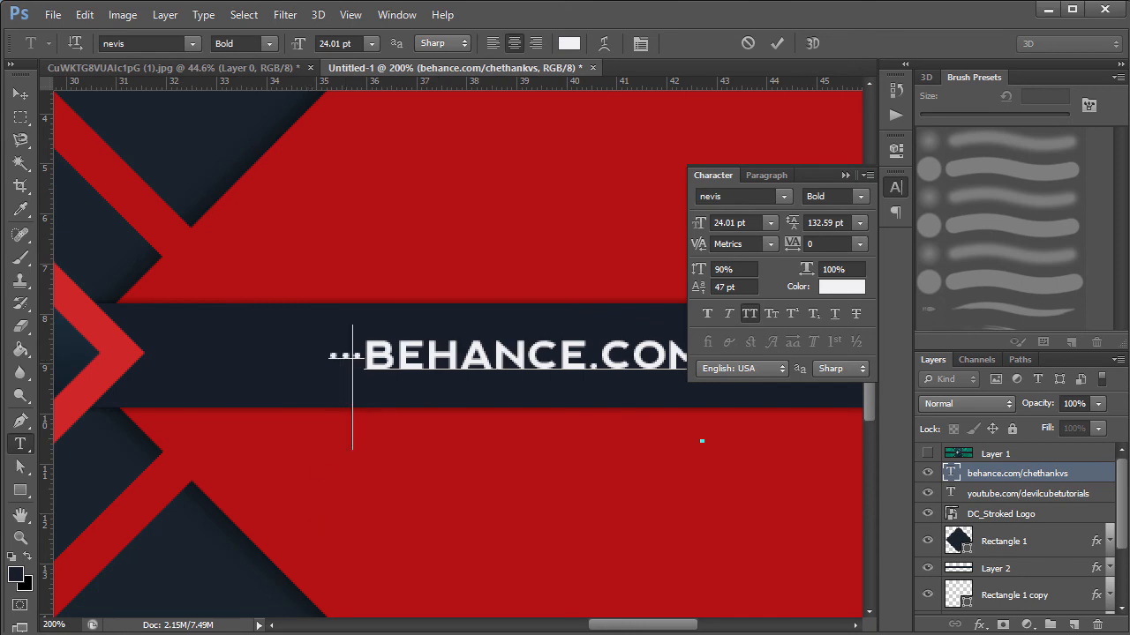
# Step: Add three dots in front of the YouTube address
pyautogui.moveTo(644, 630); pyautogui.dragTo(436, 626)
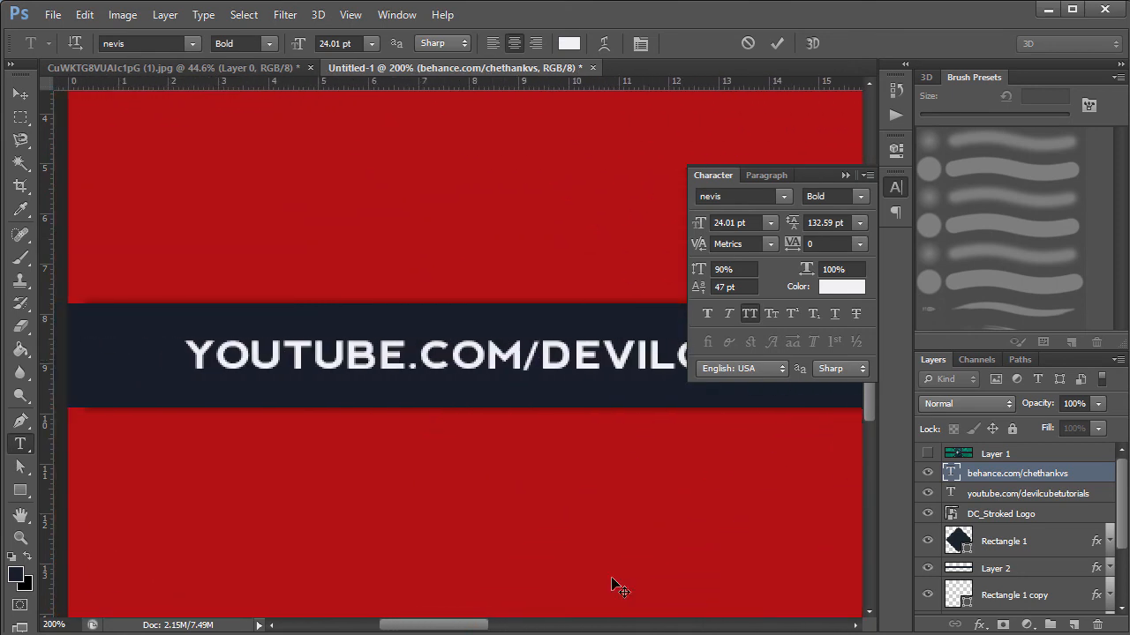
pyautogui.press('v')
pyautogui.click(946, 492)
pyautogui.doubleClick(952, 493)
pyautogui.press('Left')
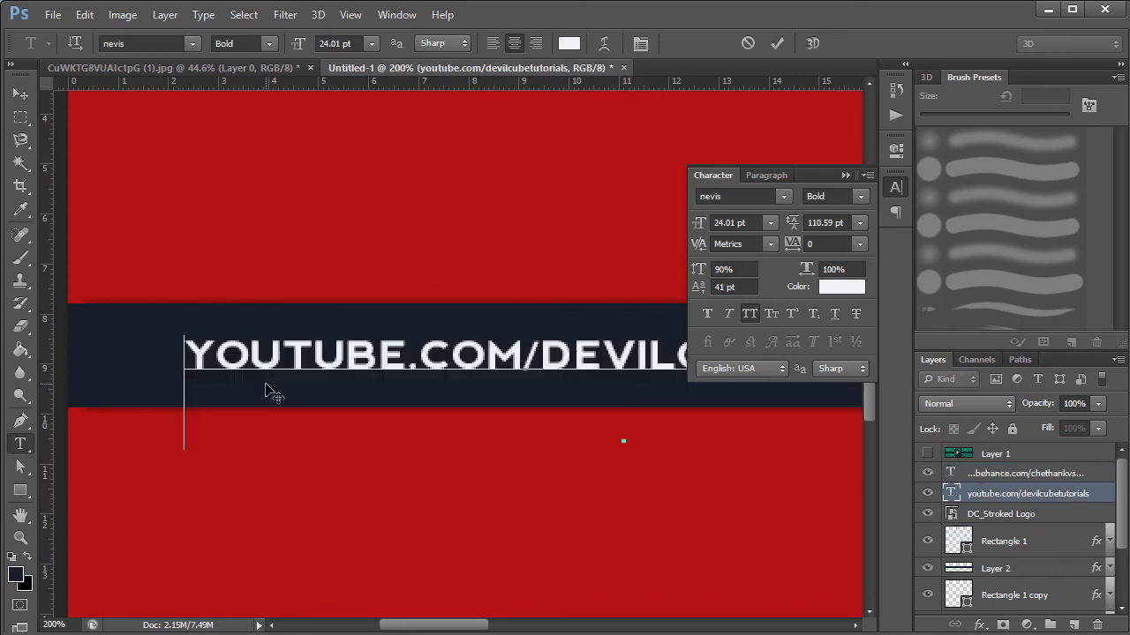
pyautogui.write('...')
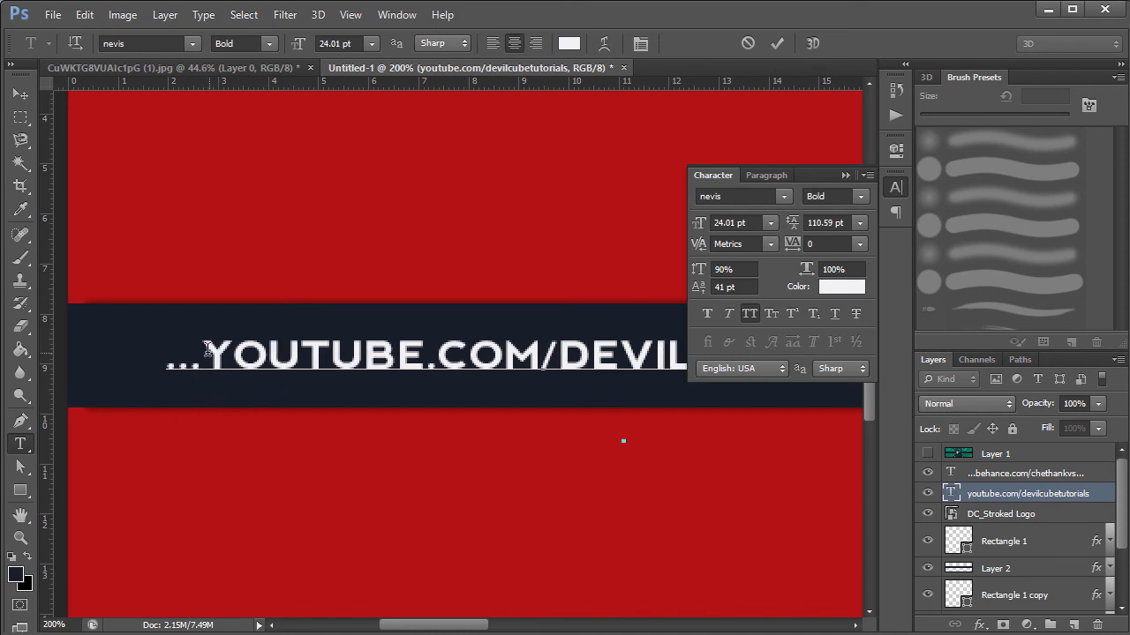
# Step: Set the baseline shift of the three dots before the YouTube address to 47 pt
pyautogui.hotkey('shift', 'Left')
pyautogui.hotkey('shift', 'Left')
pyautogui.hotkey('shift', 'Left')
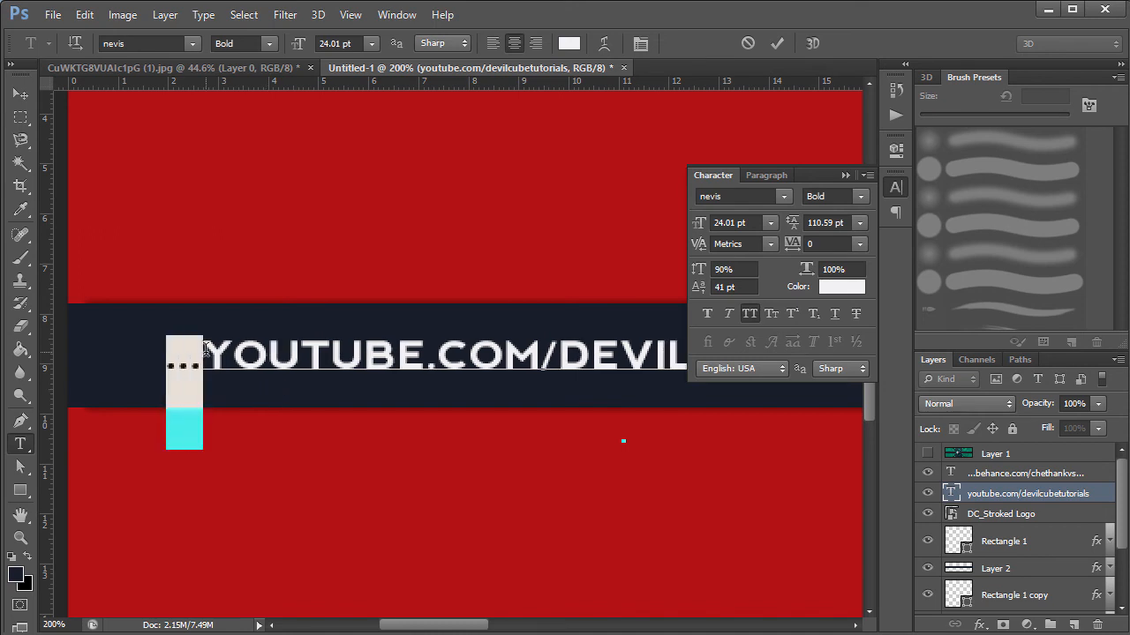
pyautogui.click(746, 286)
pyautogui.press('Up')
pyautogui.press('Up')
pyautogui.press('Up')
pyautogui.press('Up')
pyautogui.press('Up')
pyautogui.press('Up')
pyautogui.press('Up')
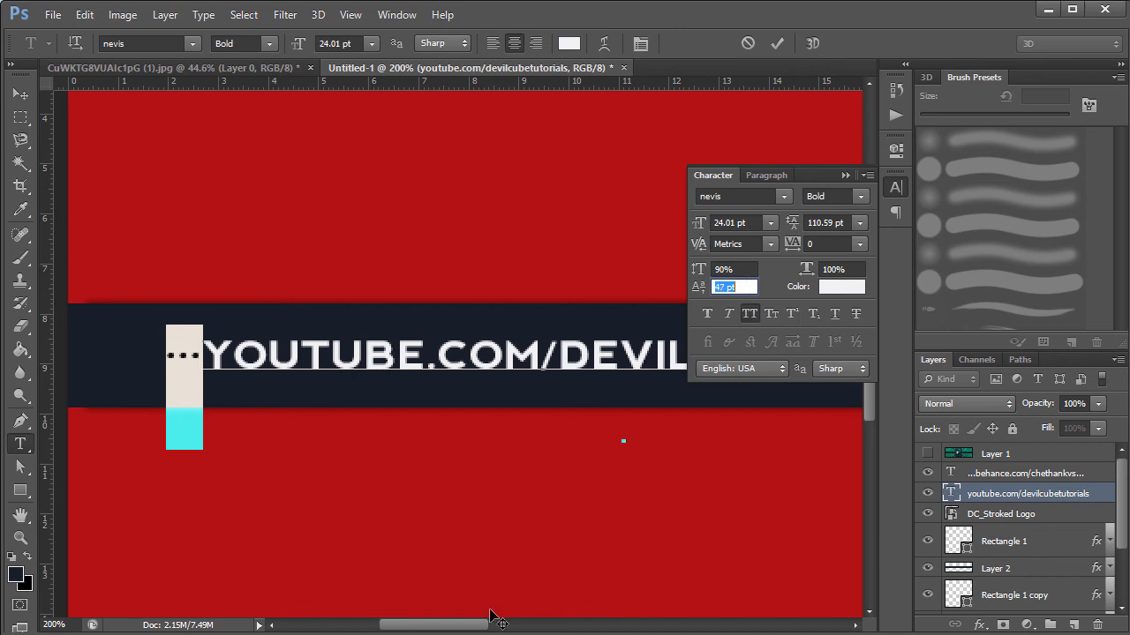
# Step: Add three raised dots at the end of the YouTube address and commit the text
pyautogui.moveTo(474, 625); pyautogui.dragTo(541, 625)
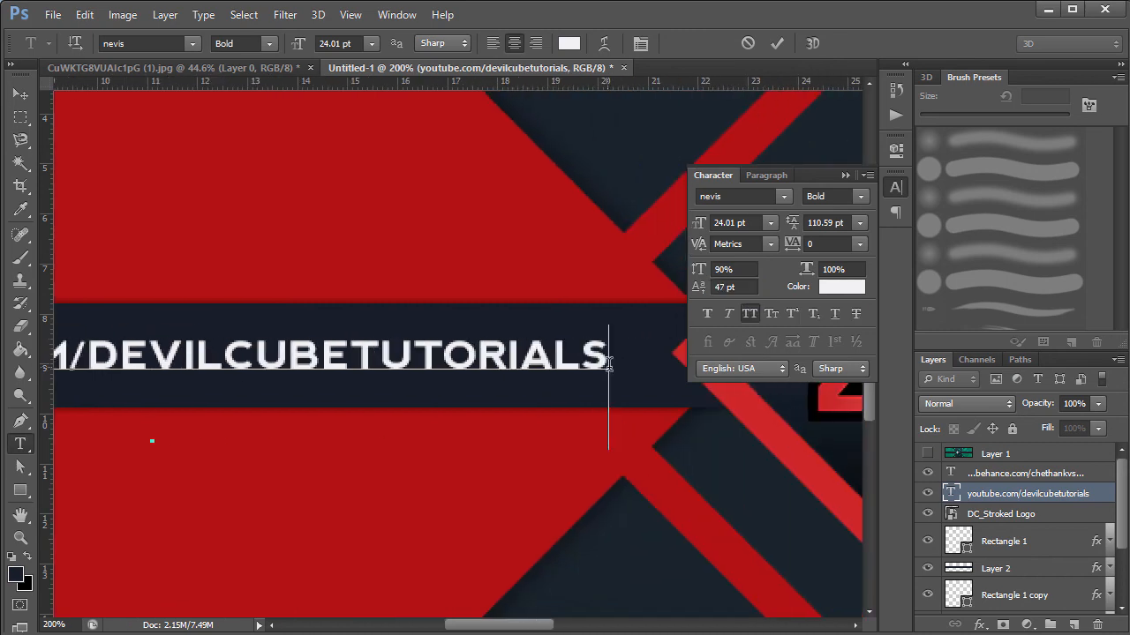
pyautogui.write('...')
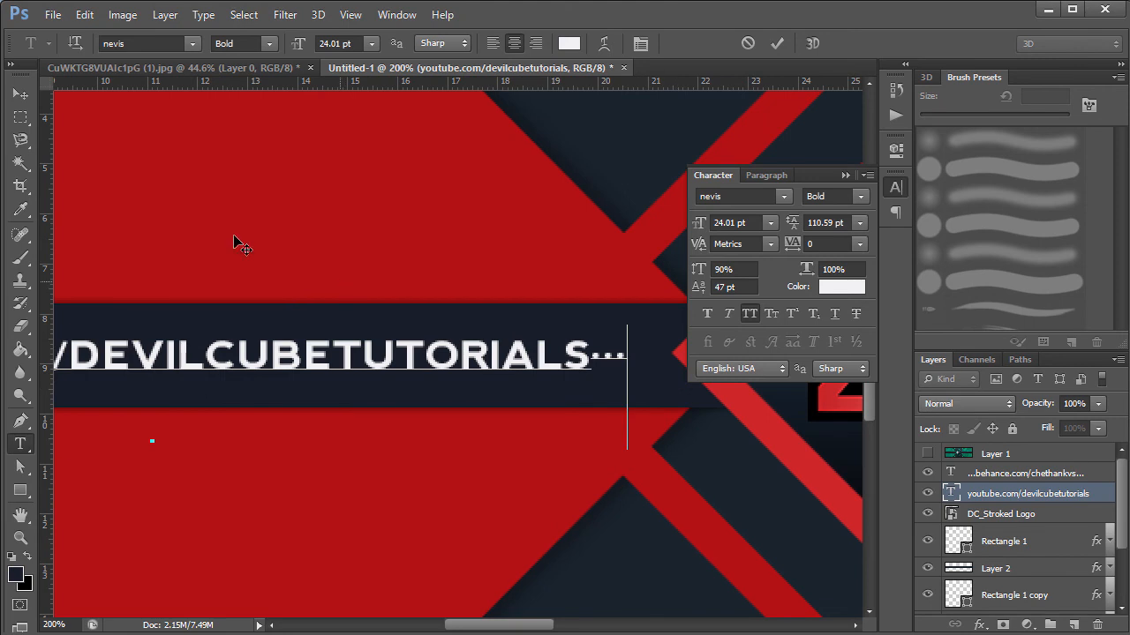
pyautogui.click(21, 92)
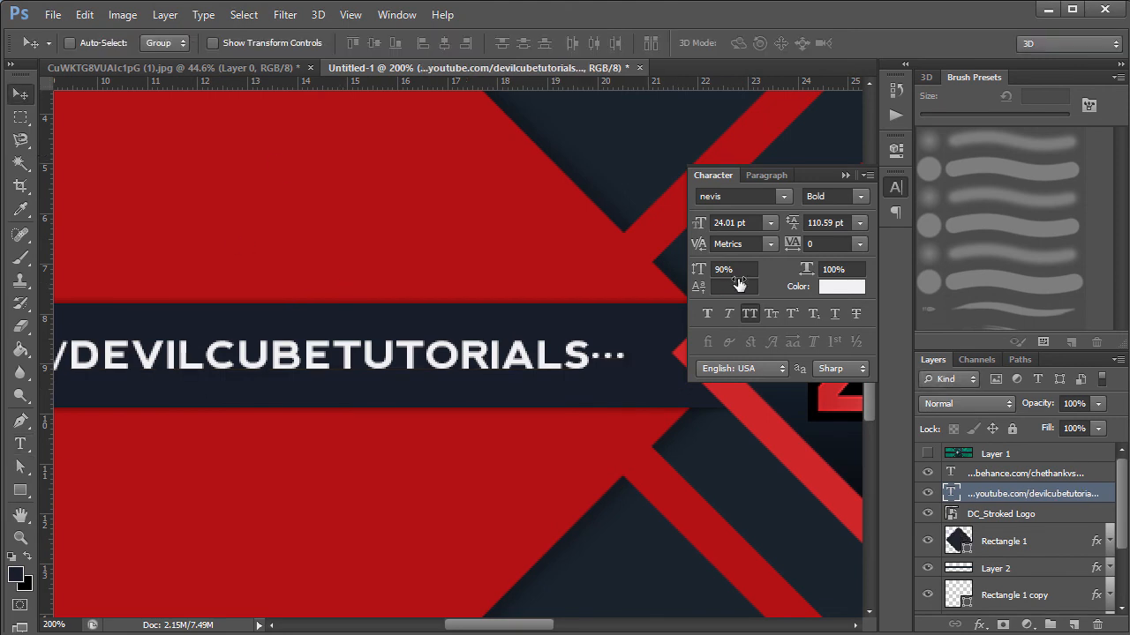
pyautogui.click(845, 175)
pyautogui.hotkey('ctrl', '0')
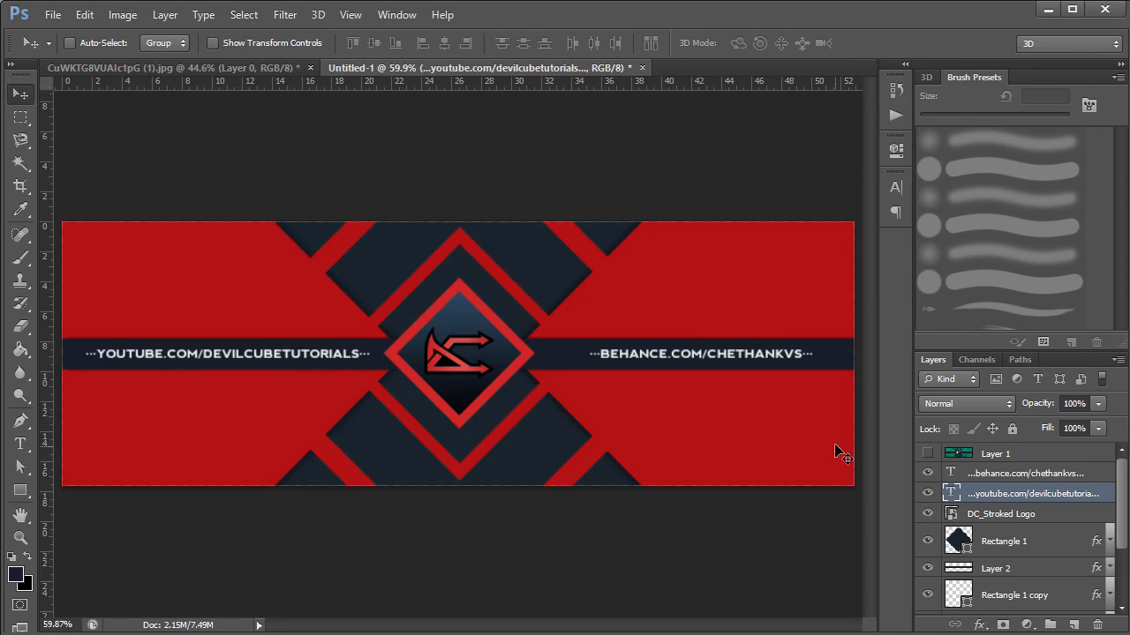
# Step: Compare the banner with the green reference header and enable a Gradient Overlay on the dark band layer, Layer 2
pyautogui.click(926, 453)
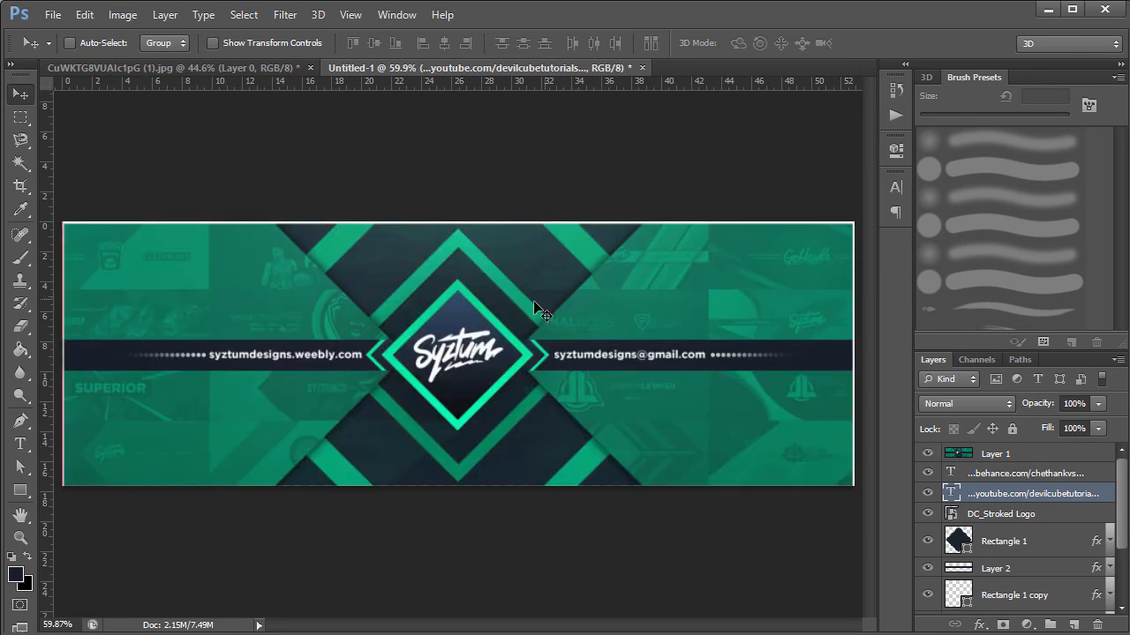
pyautogui.click(927, 454)
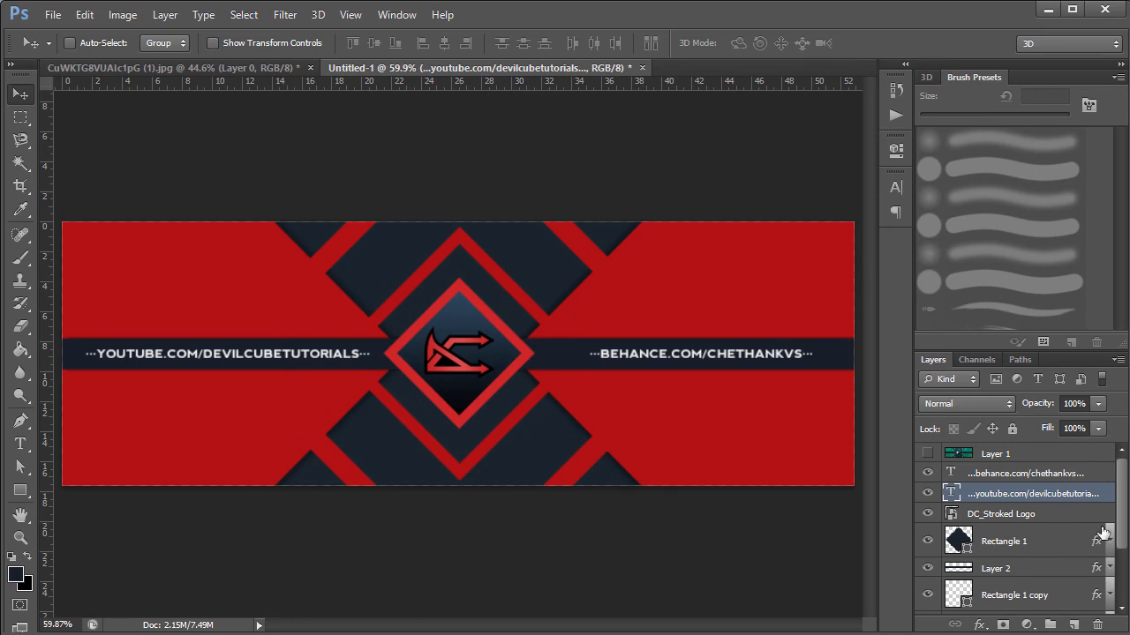
pyautogui.click(1046, 570)
pyautogui.doubleClick(1046, 570)
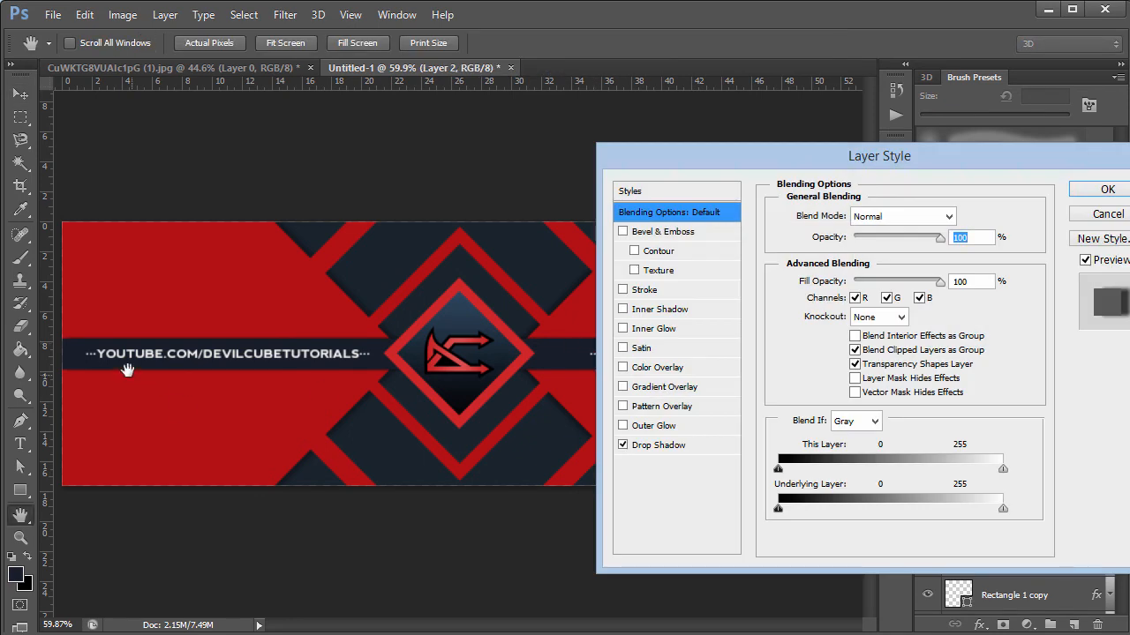
pyautogui.click(662, 387)
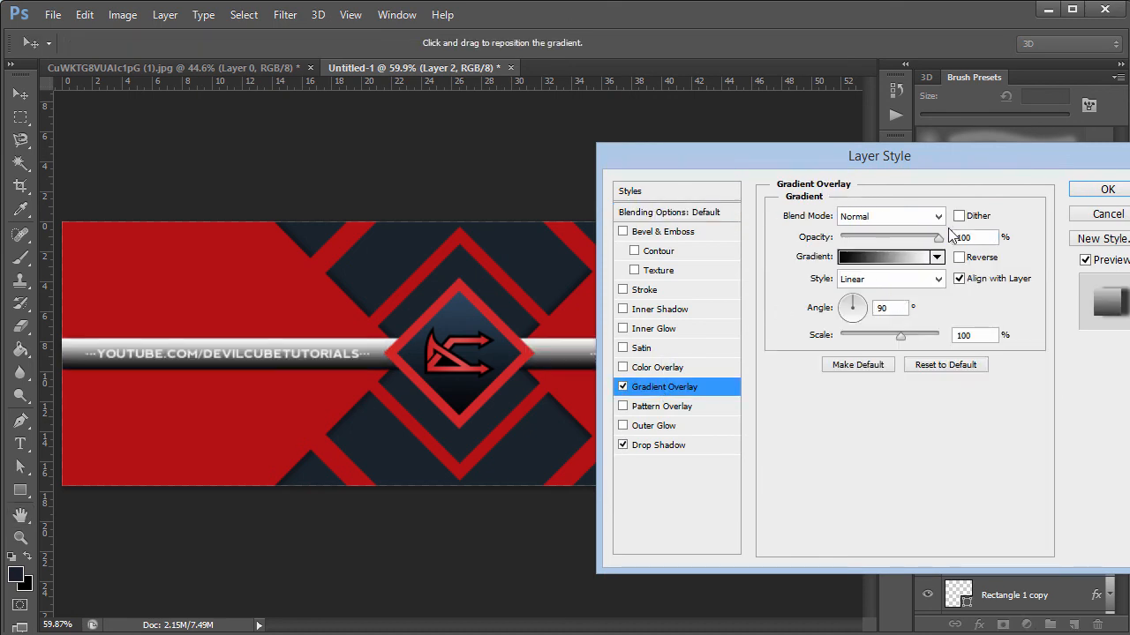
pyautogui.click(621, 388)
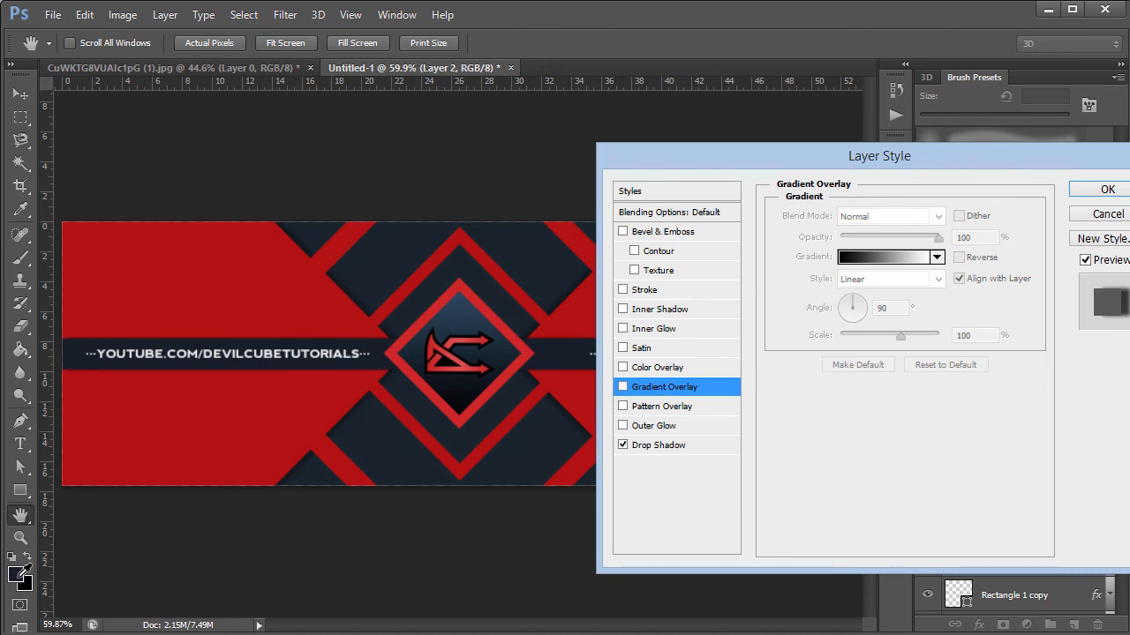
pyautogui.click(623, 387)
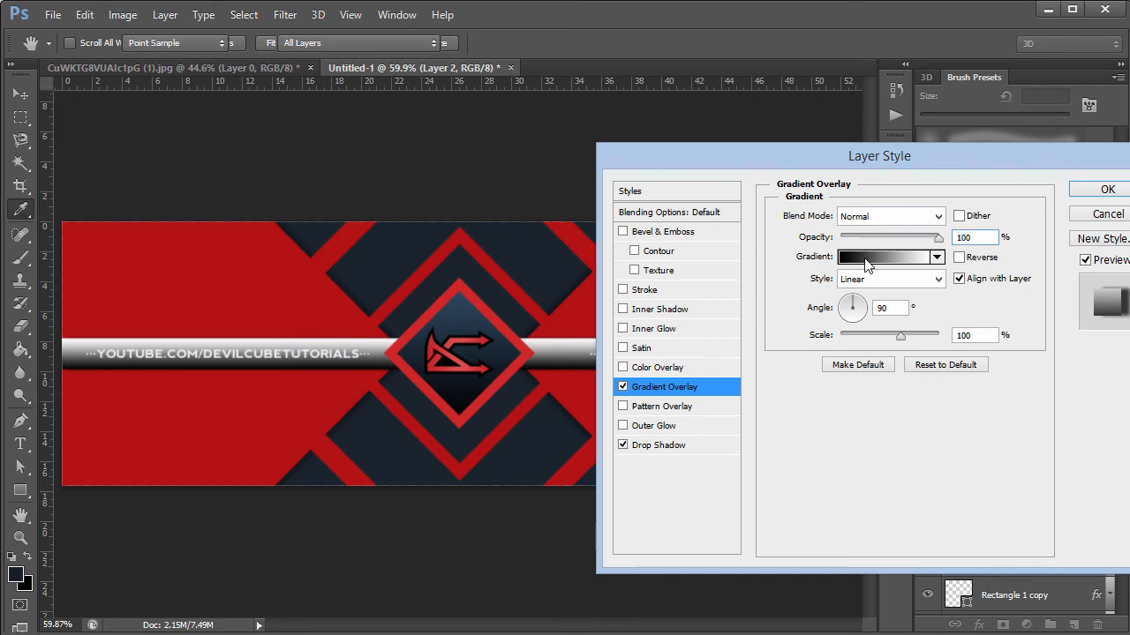
# Step: Set both end stops of the overlay gradient to the dark navy 19252d, sampled from the banner's dark background
pyautogui.click(869, 258)
pyautogui.doubleClick(595, 433)
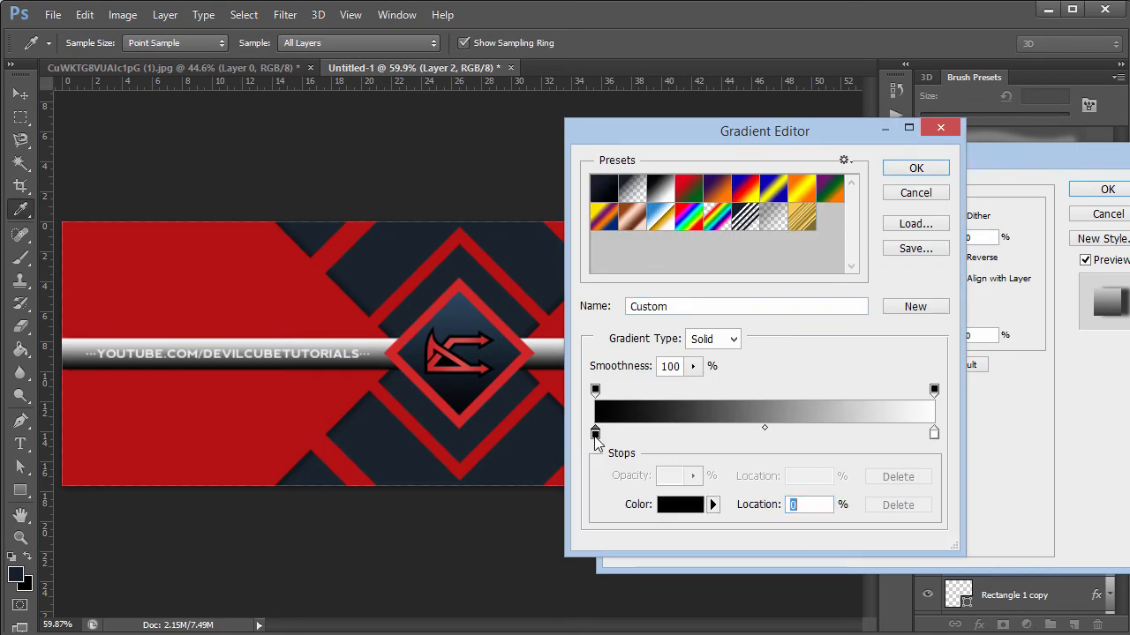
pyautogui.click(413, 248)
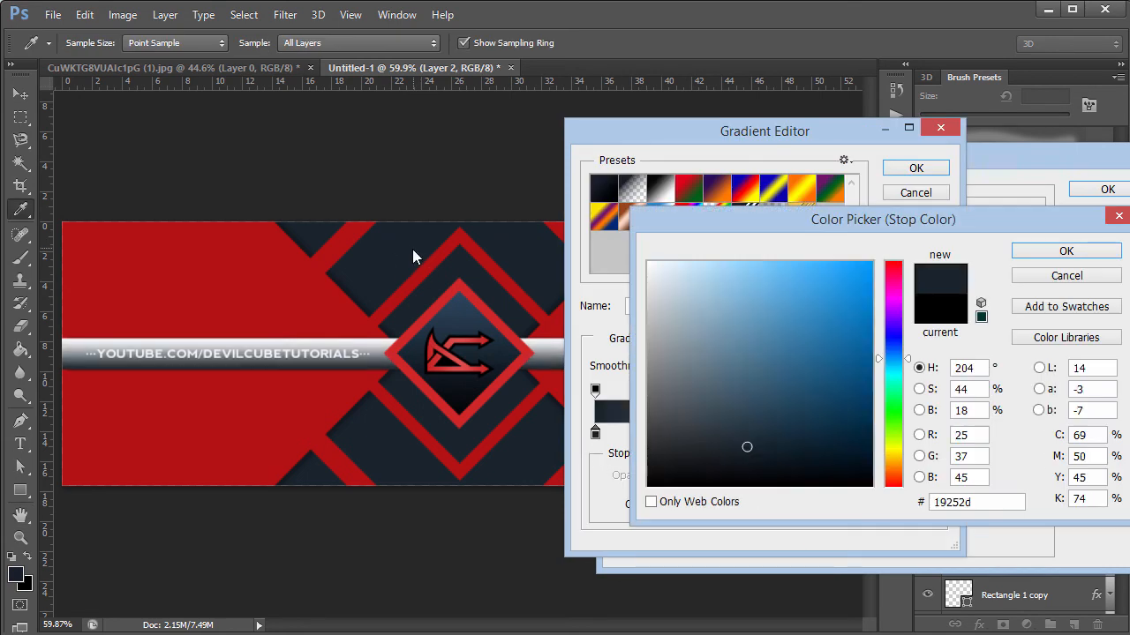
pyautogui.click(1097, 255)
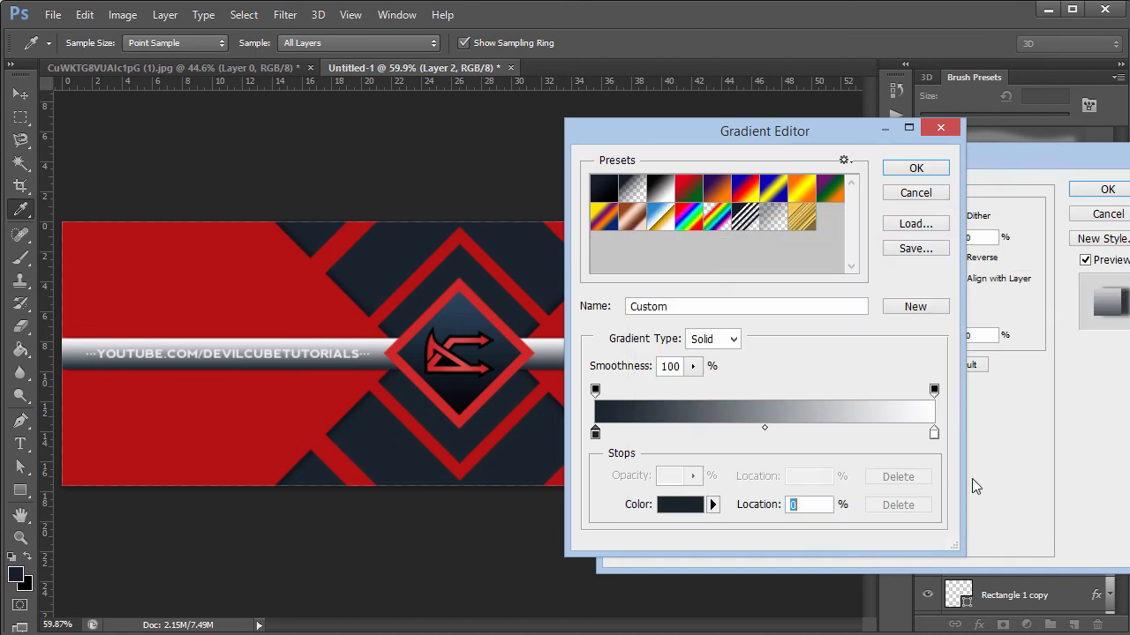
pyautogui.doubleClick(935, 434)
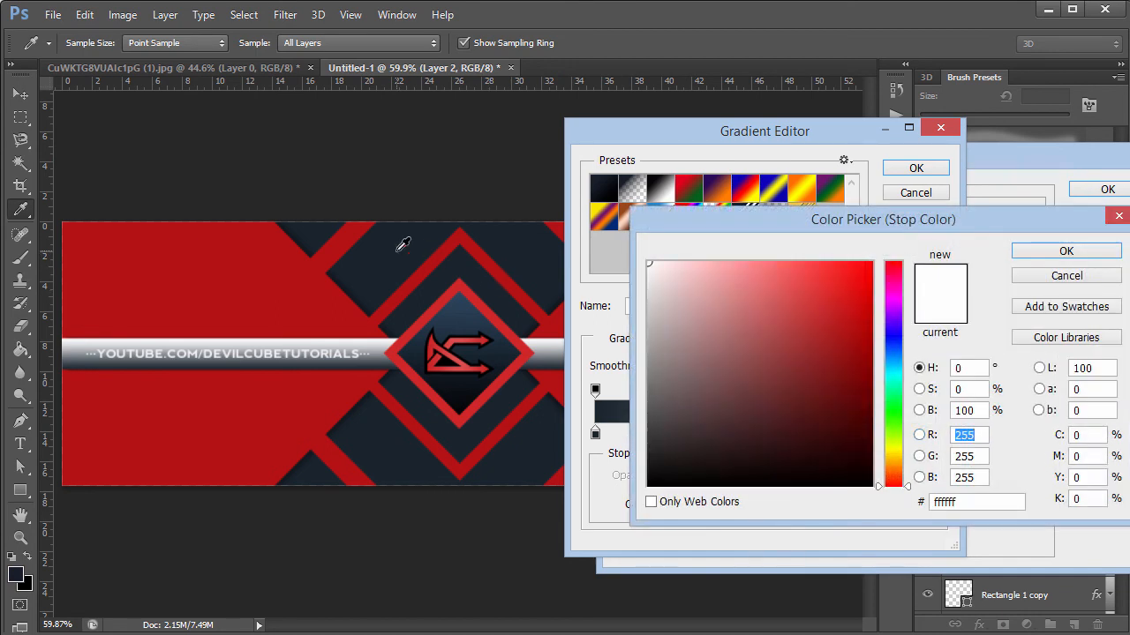
pyautogui.click(399, 240)
pyautogui.click(1065, 252)
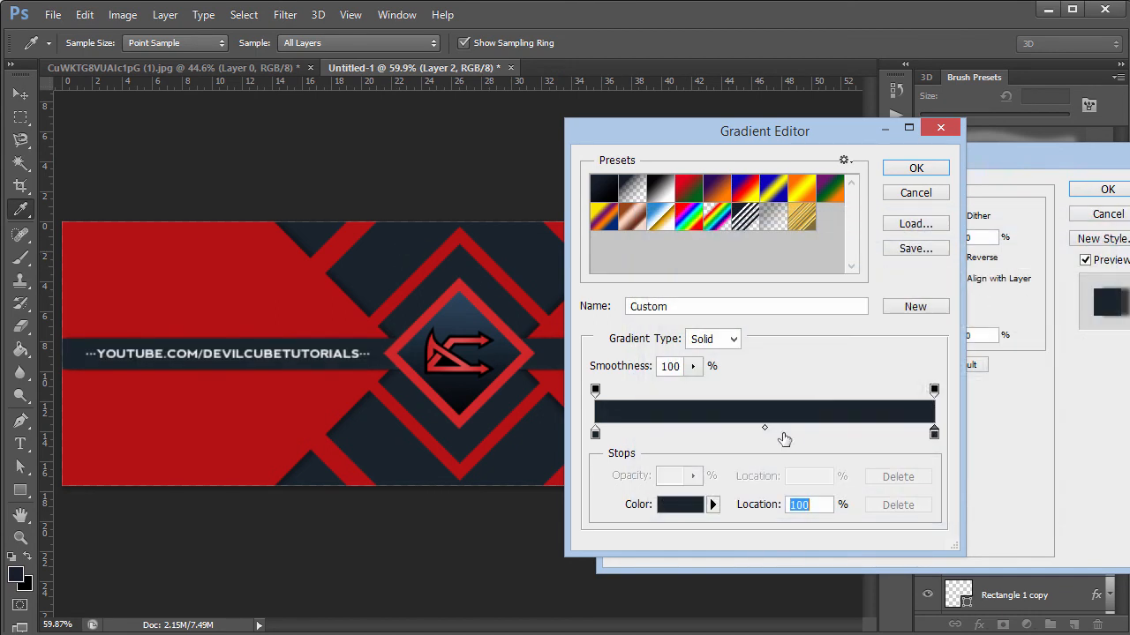
# Step: Add a middle colour stop at 50% to the overlay gradient and colour it the lighter navy 253844
pyautogui.click(764, 433)
pyautogui.write('50')
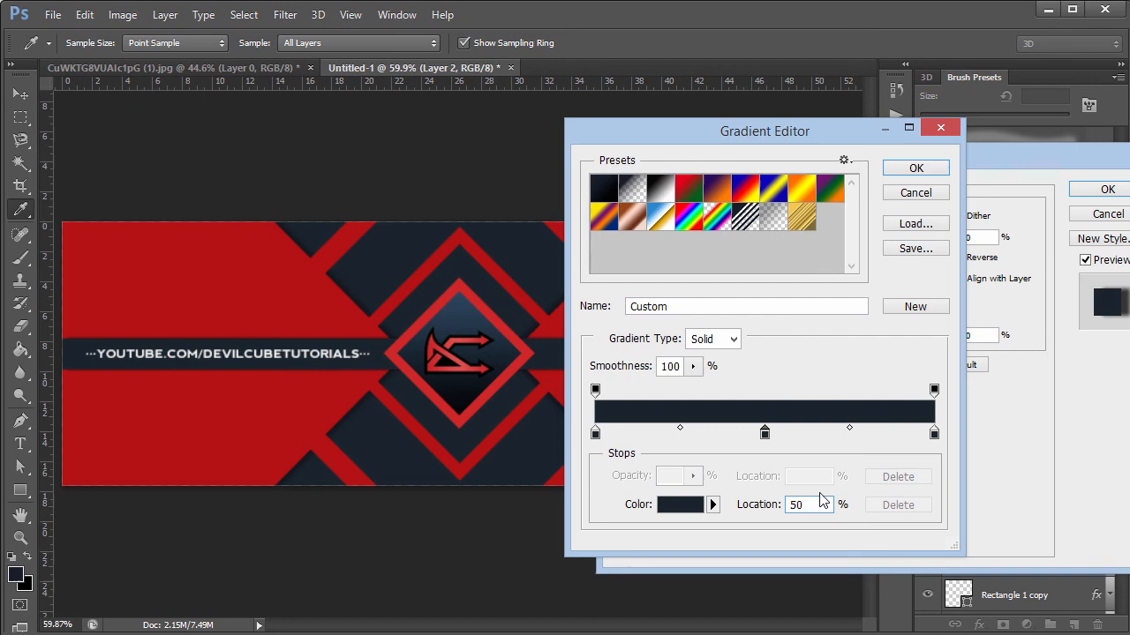
pyautogui.doubleClick(764, 432)
pyautogui.click(748, 427)
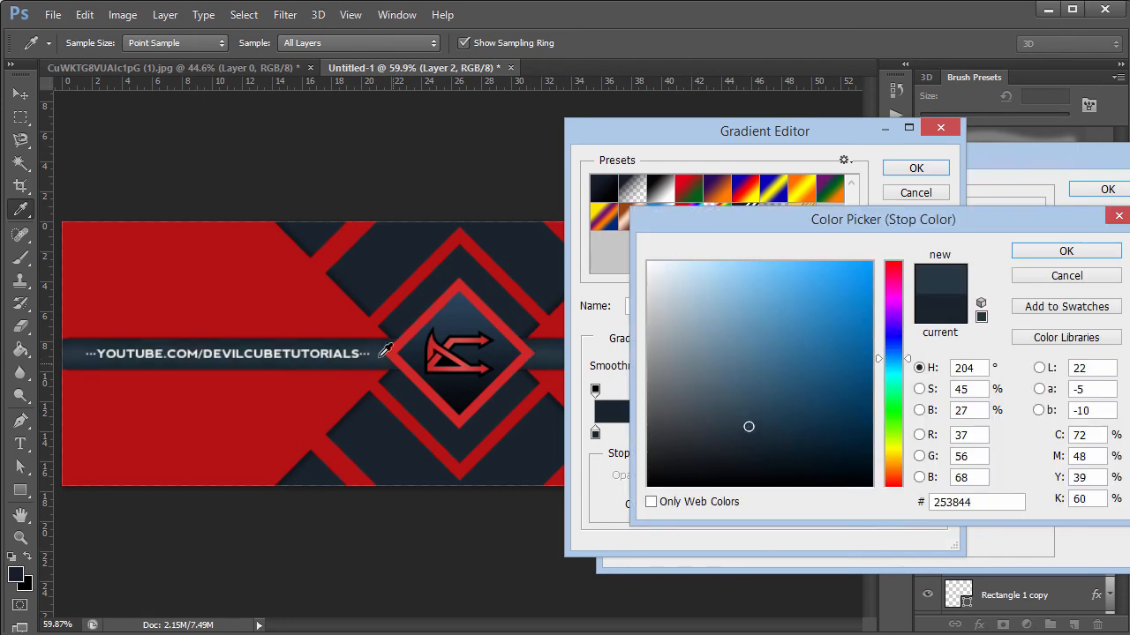
pyautogui.click(1037, 256)
pyautogui.click(916, 168)
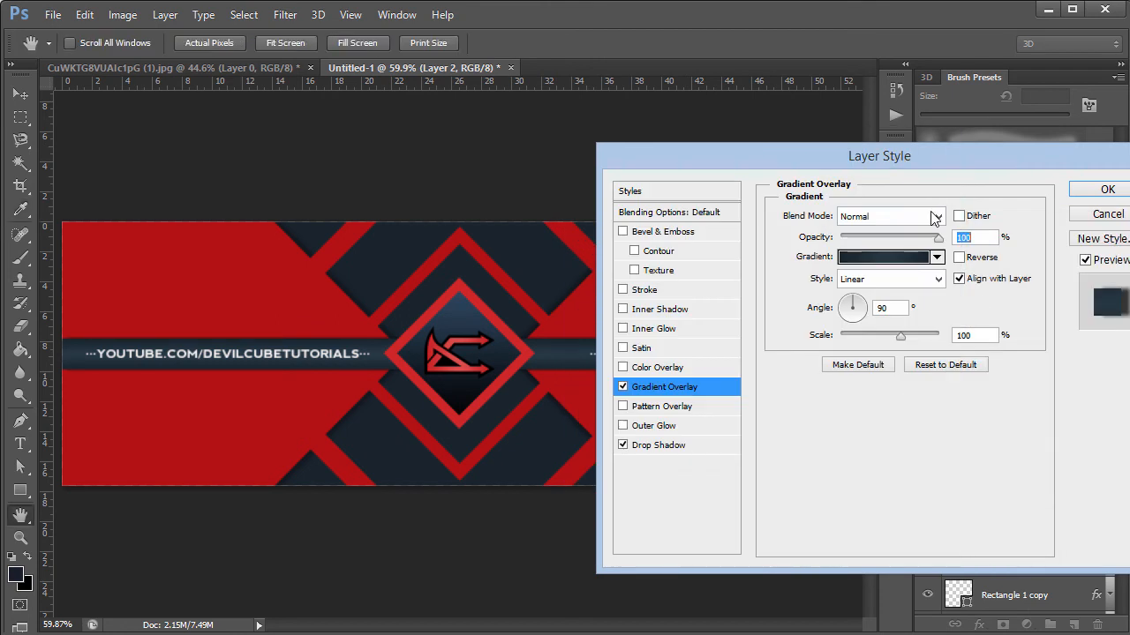
# Step: Set the gradient overlay angle to 0° and pull both midpoints towards the centre stop, the first one to 70%
pyautogui.doubleClick(902, 307)
pyautogui.write('0')
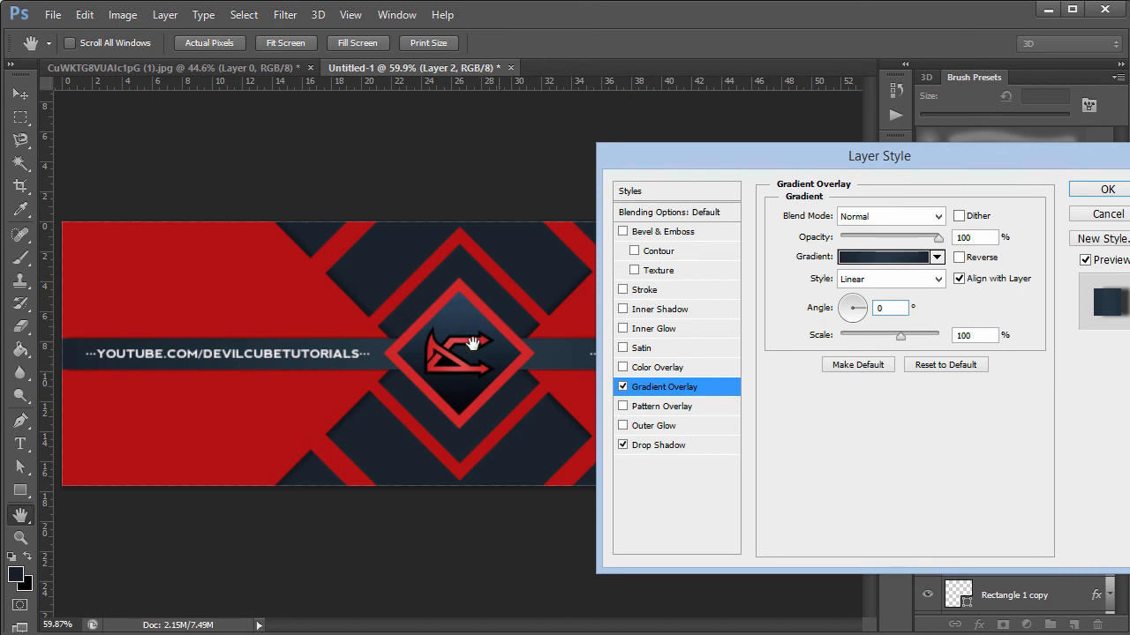
pyautogui.click(898, 256)
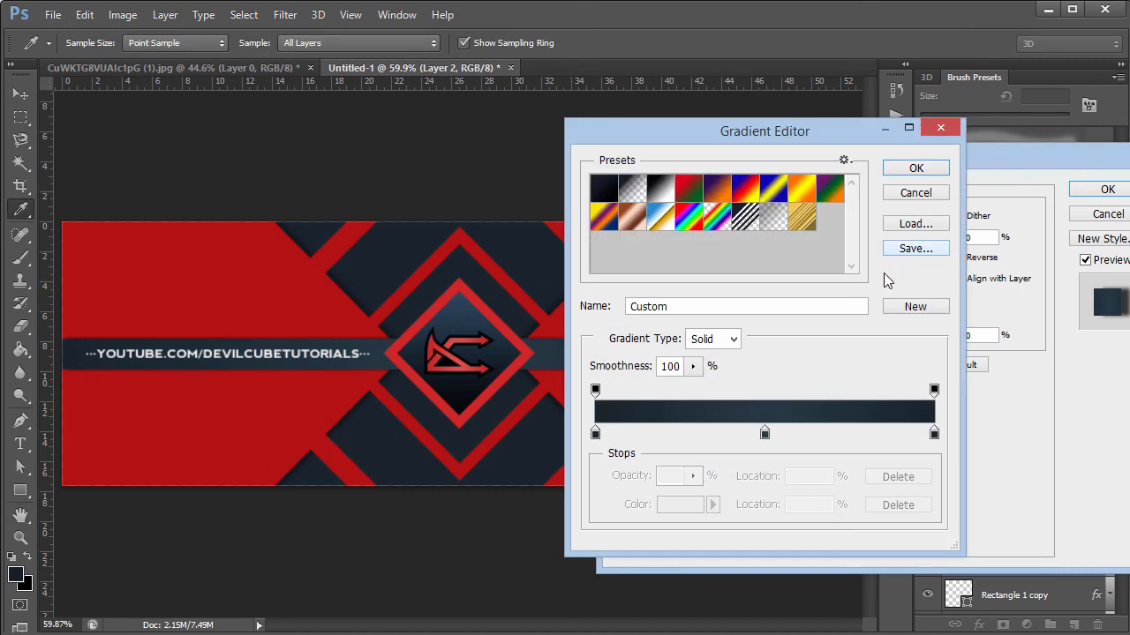
pyautogui.click(765, 434)
pyautogui.moveTo(683, 434); pyautogui.dragTo(688, 474)
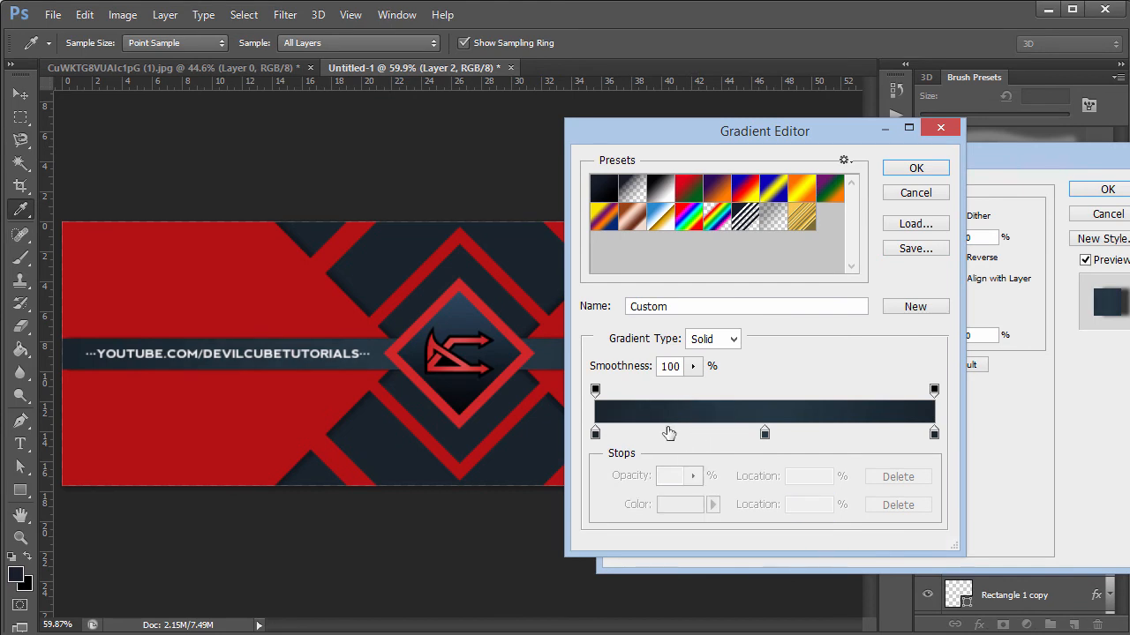
pyautogui.click(765, 434)
pyautogui.moveTo(682, 429); pyautogui.dragTo(717, 432)
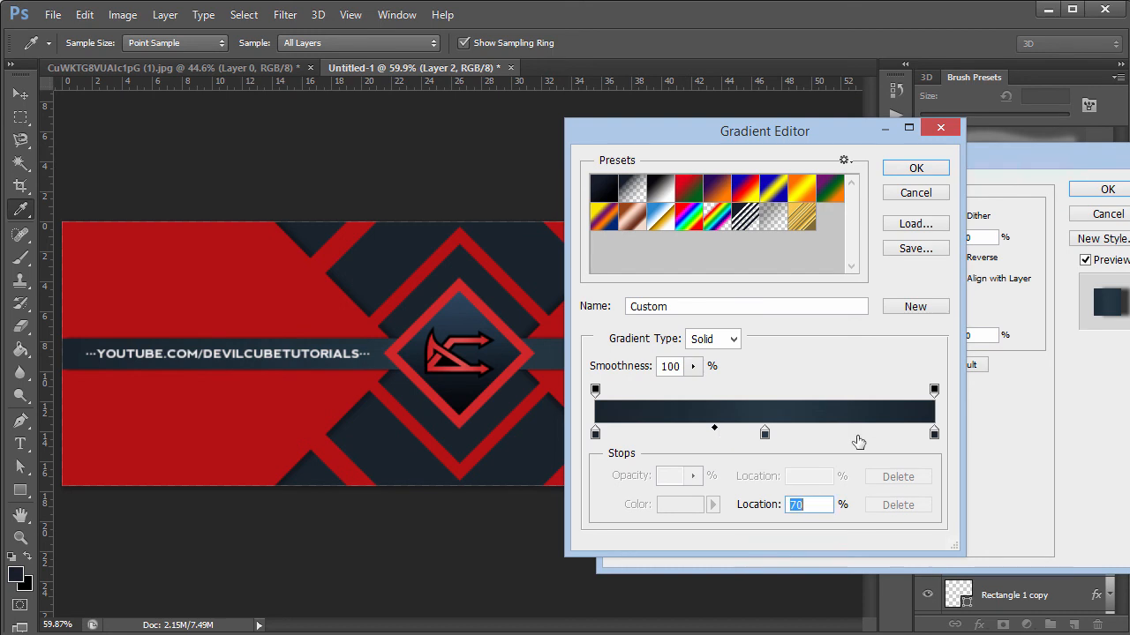
pyautogui.click(764, 434)
pyautogui.moveTo(849, 429); pyautogui.dragTo(809, 432)
pyautogui.click(916, 168)
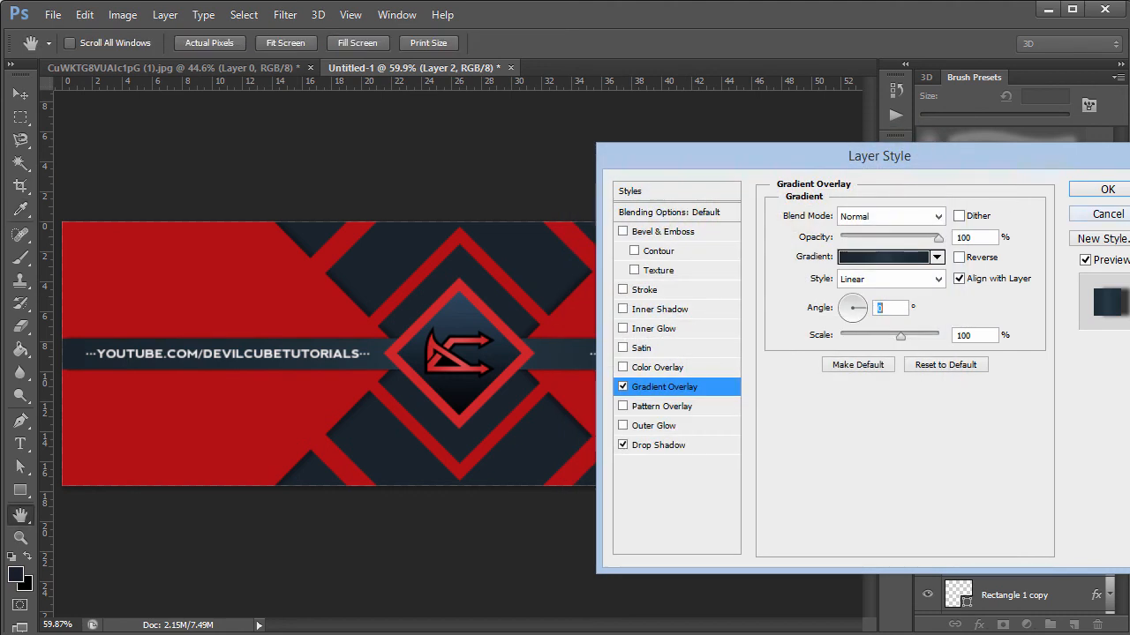
pyautogui.click(1107, 189)
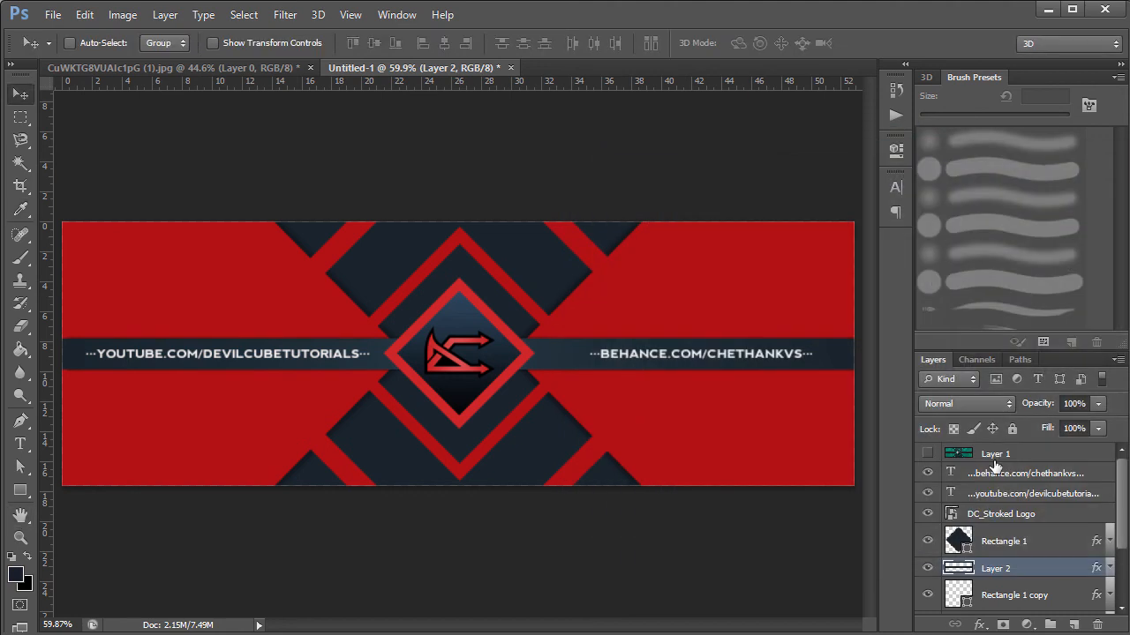
# Step: Compare the banner with the green reference header and duplicate the red arrow layer, Layer 2 copy 2
pyautogui.click(928, 453)
pyautogui.click(928, 453)
pyautogui.click(927, 453)
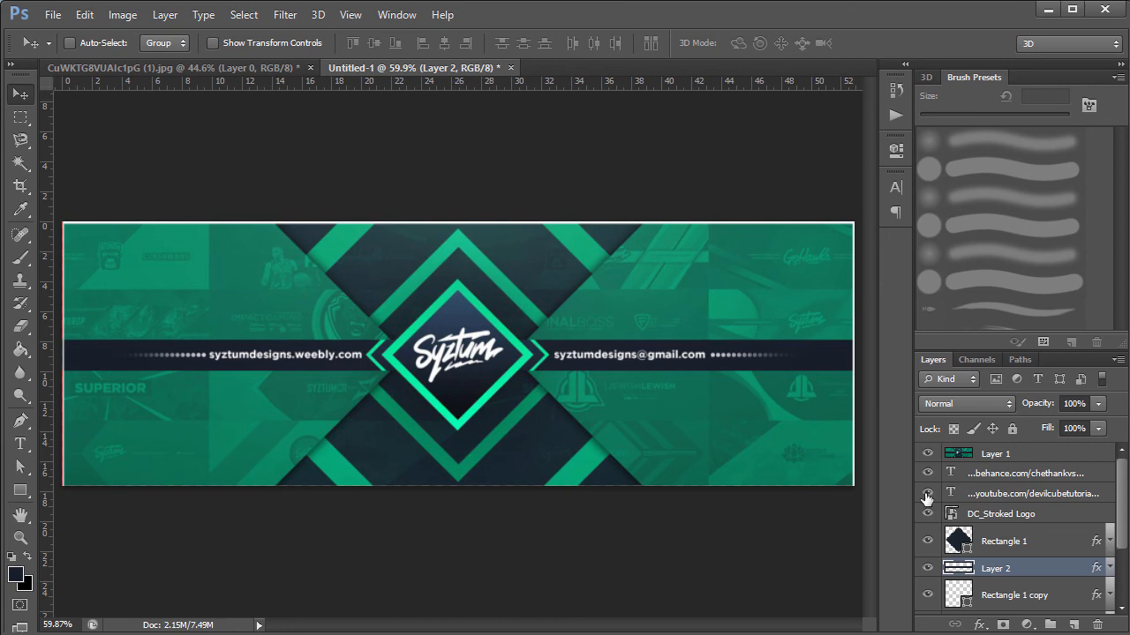
pyautogui.click(928, 454)
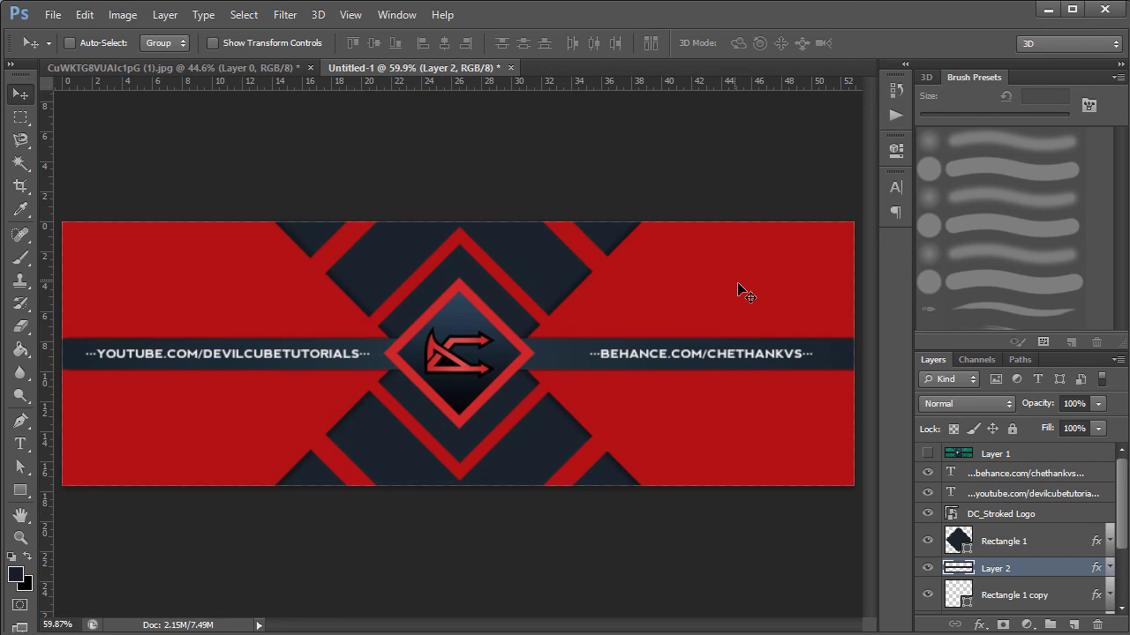
pyautogui.moveTo(1122, 543); pyautogui.dragTo(1122, 598)
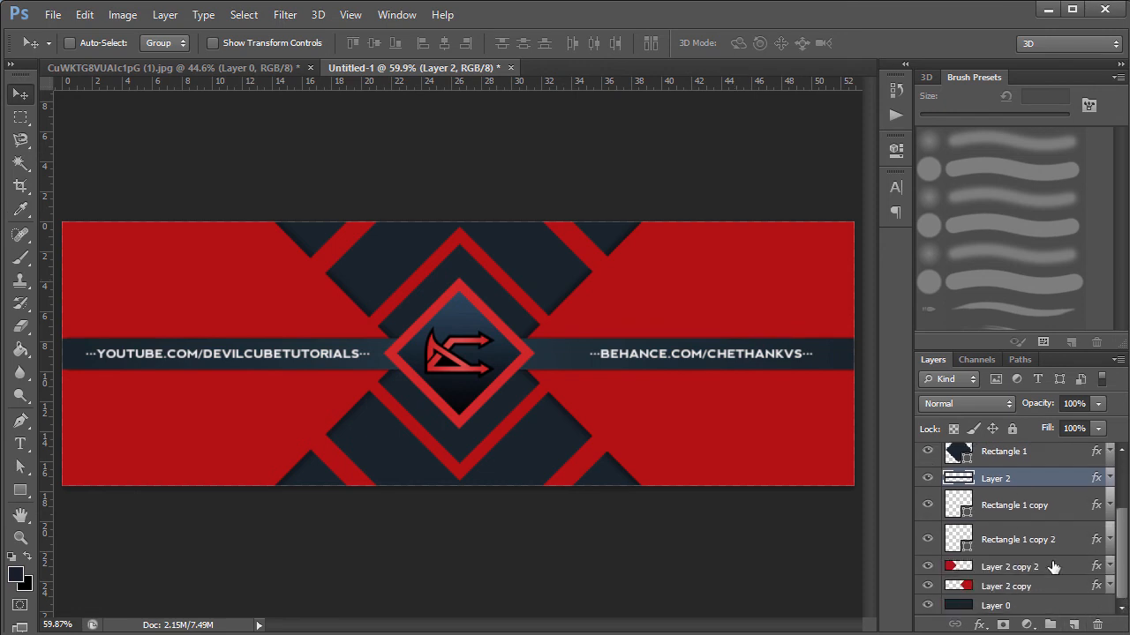
pyautogui.click(1065, 570)
pyautogui.moveTo(710, 420); pyautogui.dragTo(654, 451)
pyautogui.hotkey('ctrl', 'z')
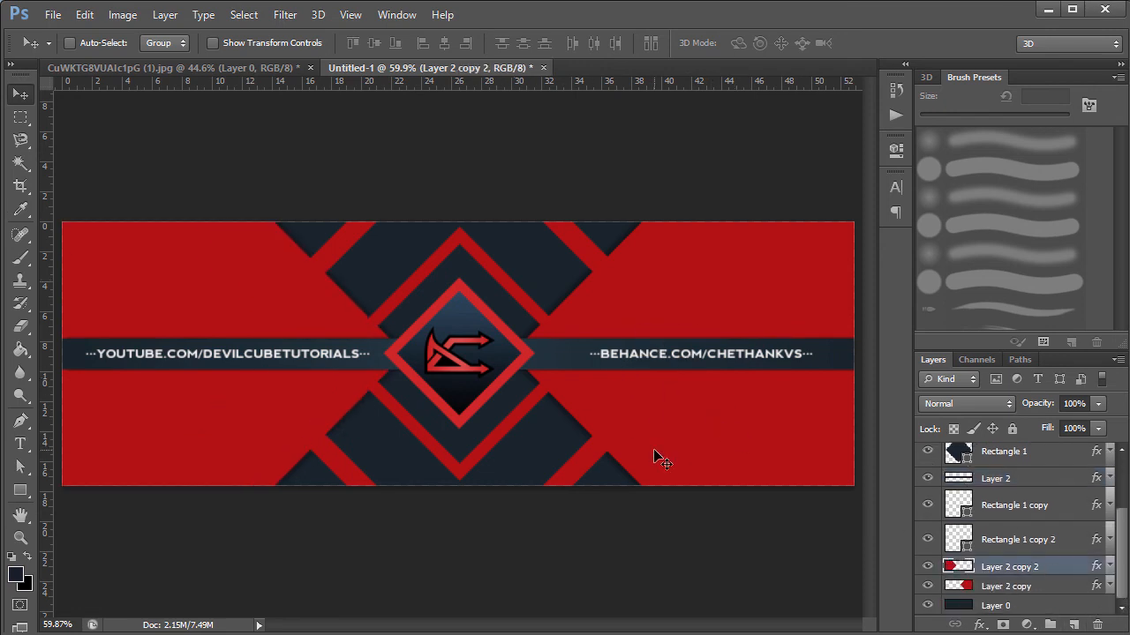
pyautogui.hotkey('ctrl', 'j')
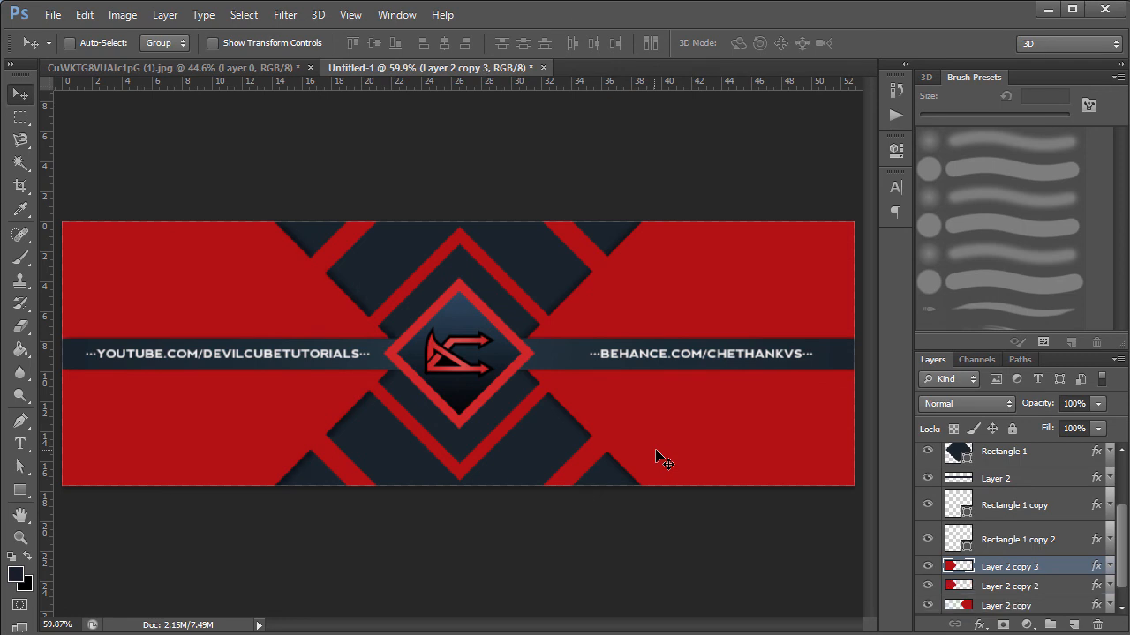
# Step: Clear the layer style of the duplicated red arrow, Layer 2 copy 3, and move it directly above the dark band layer, Layer 2
pyautogui.rightClick(1061, 568)
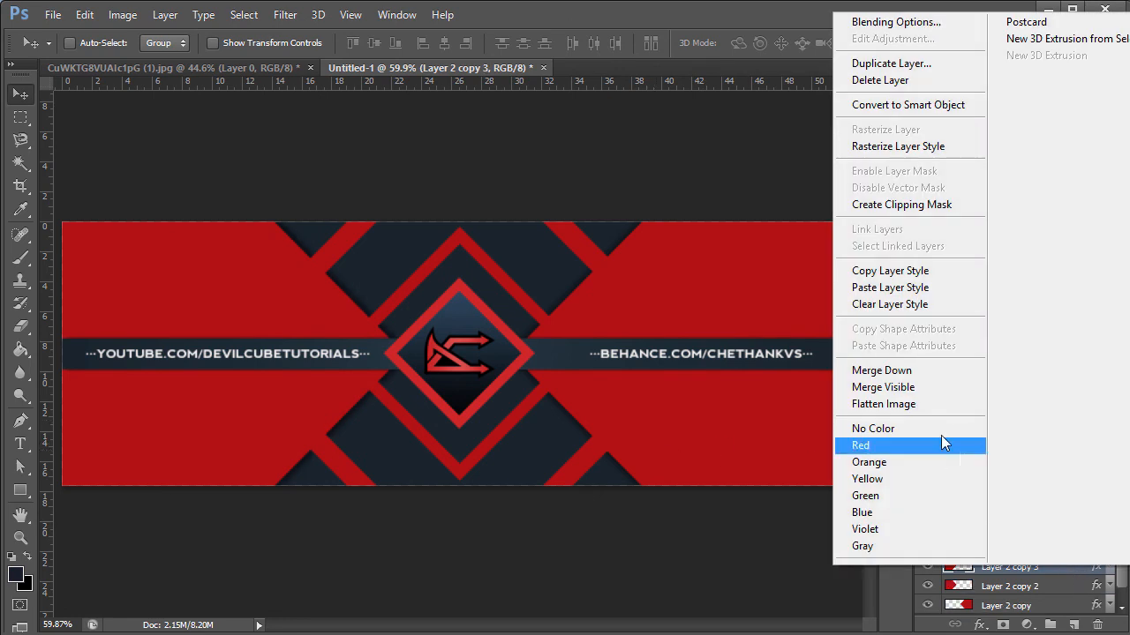
pyautogui.click(902, 304)
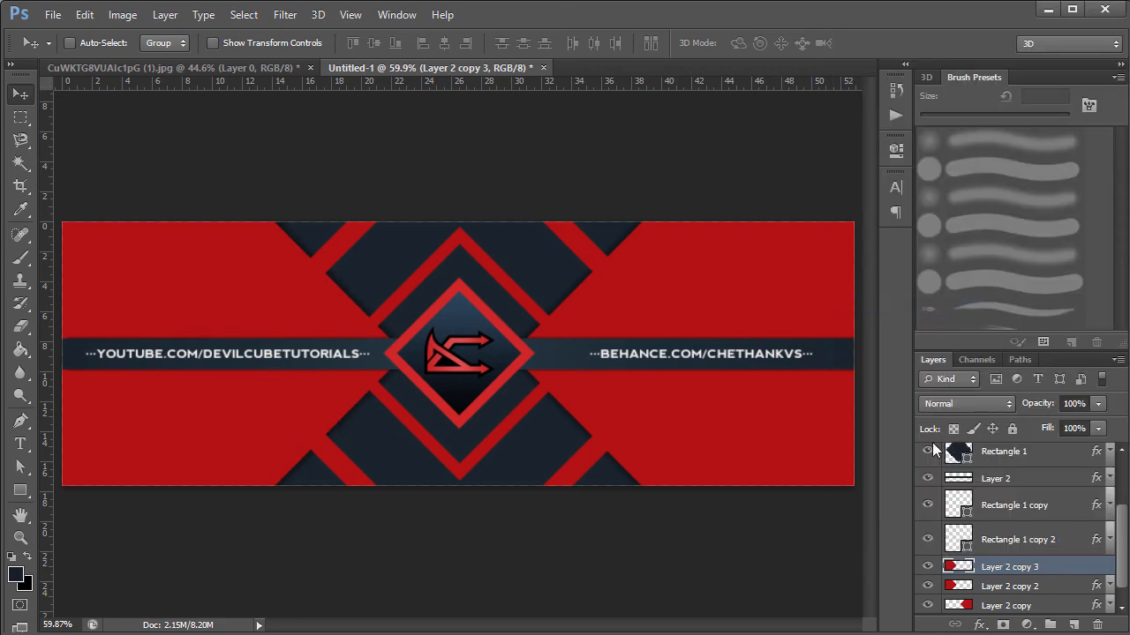
pyautogui.moveTo(1041, 569); pyautogui.dragTo(1038, 475)
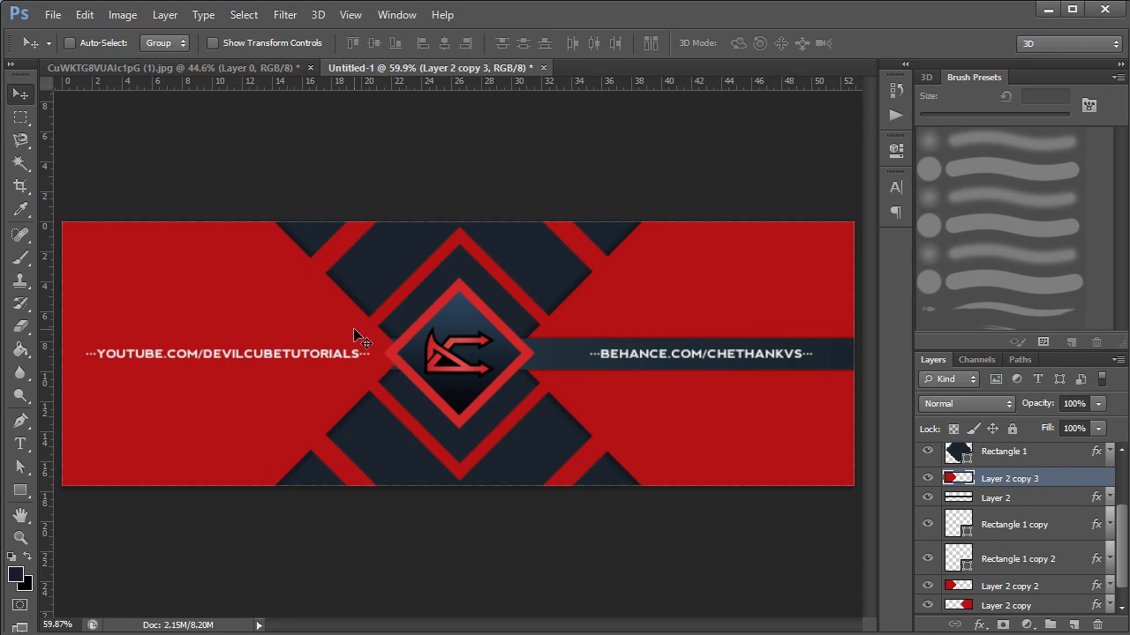
# Step: Transform Layer 2 copy 3 into a small red arrow on the dark band, poking out right of the central diamond
pyautogui.hotkey('ctrl', 't')
pyautogui.moveTo(407, 220); pyautogui.dragTo(517, 350)
pyautogui.press('Return')
# Step: Give the small arrow a Color Overlay in the lighter red sampled from the central diamond's border and shift it slightly right
pyautogui.scroll(1, 520, 364)
pyautogui.scroll(5, 521, 363)
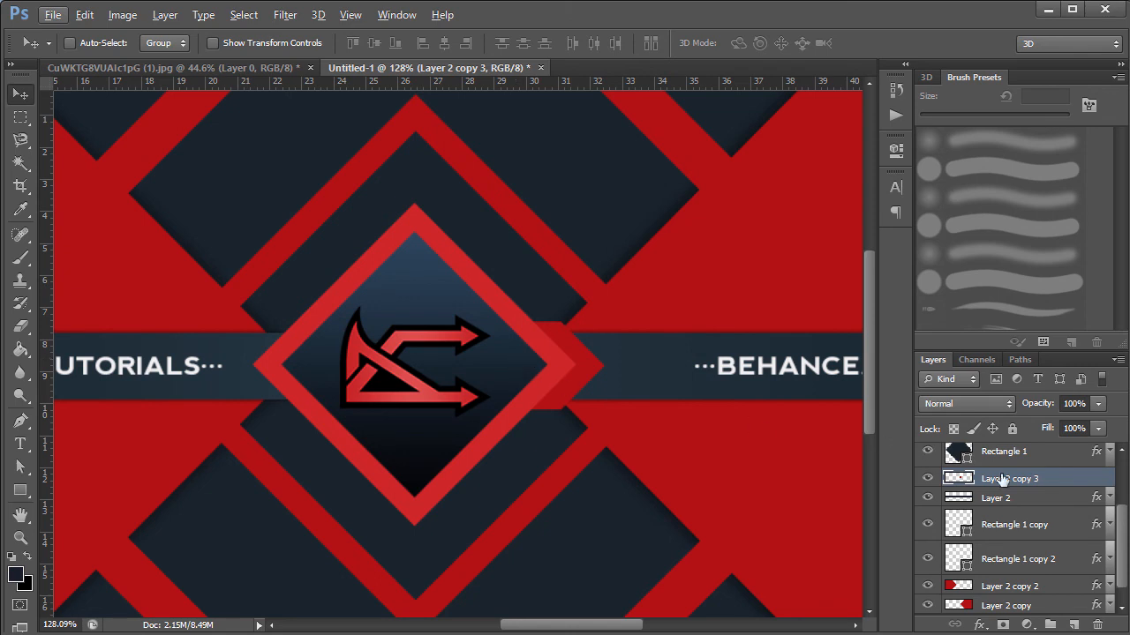
pyautogui.press('space')
pyautogui.doubleClick(1061, 485)
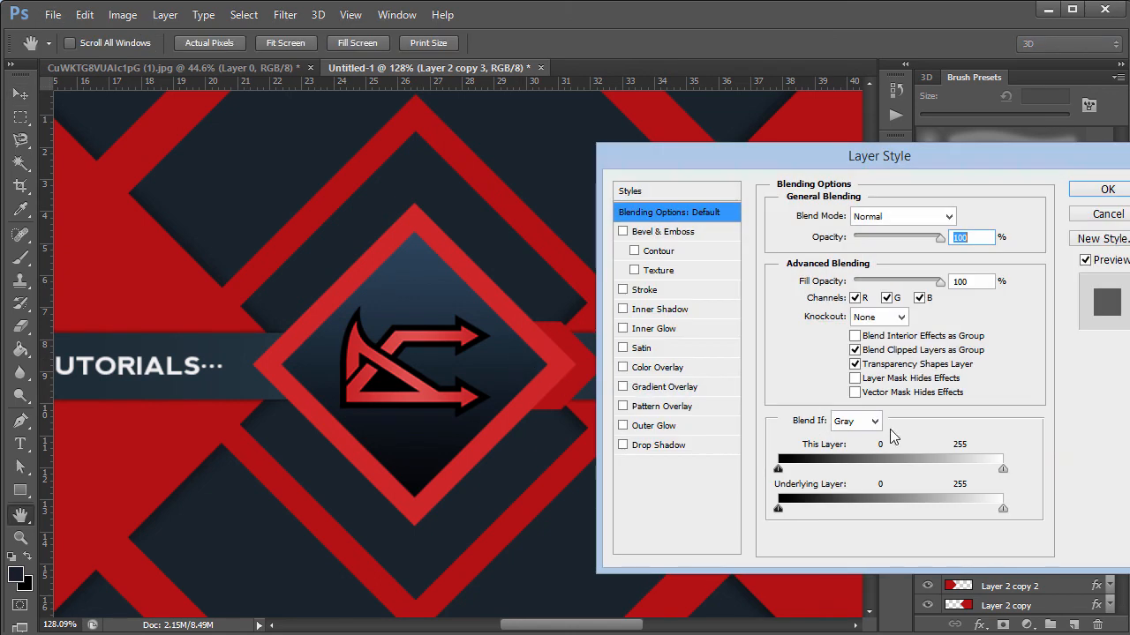
pyautogui.click(648, 367)
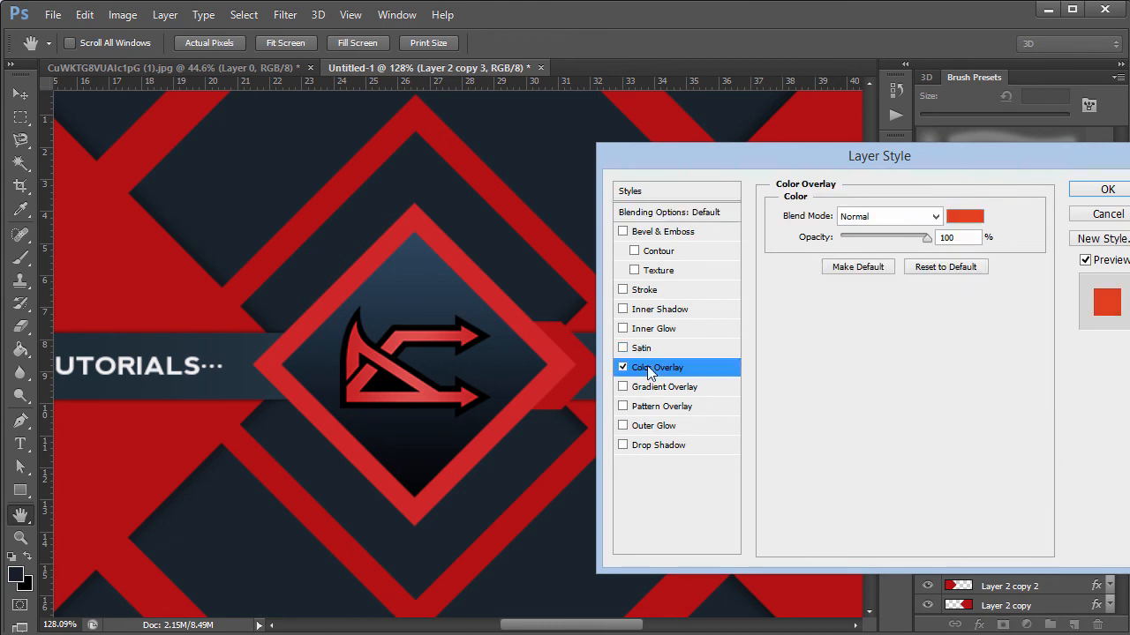
pyautogui.click(964, 217)
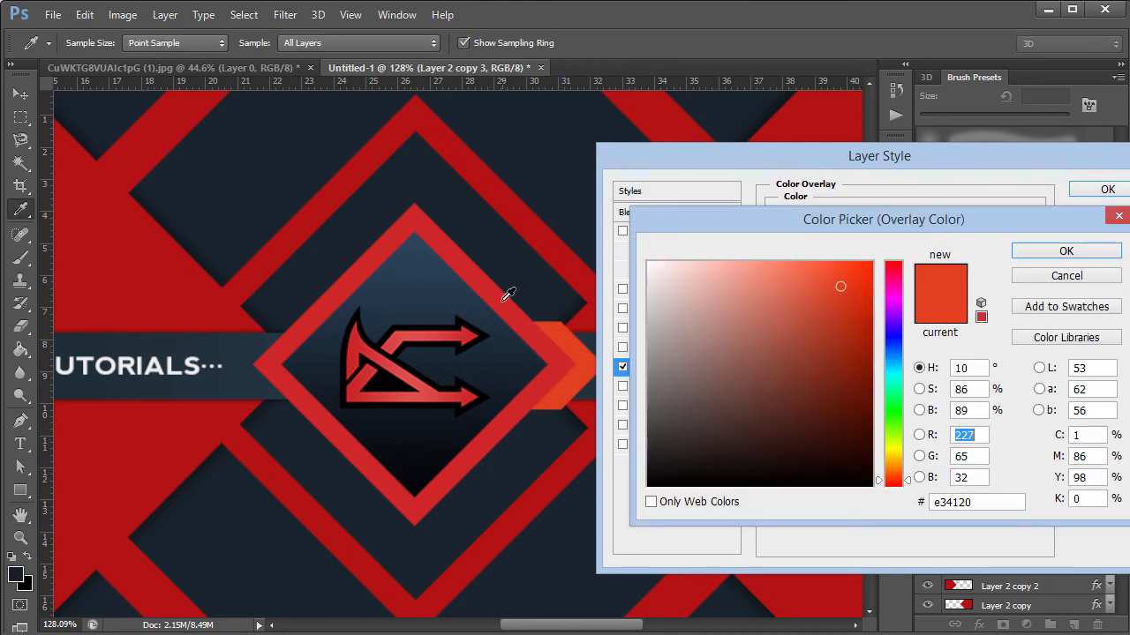
pyautogui.click(506, 300)
pyautogui.click(1065, 250)
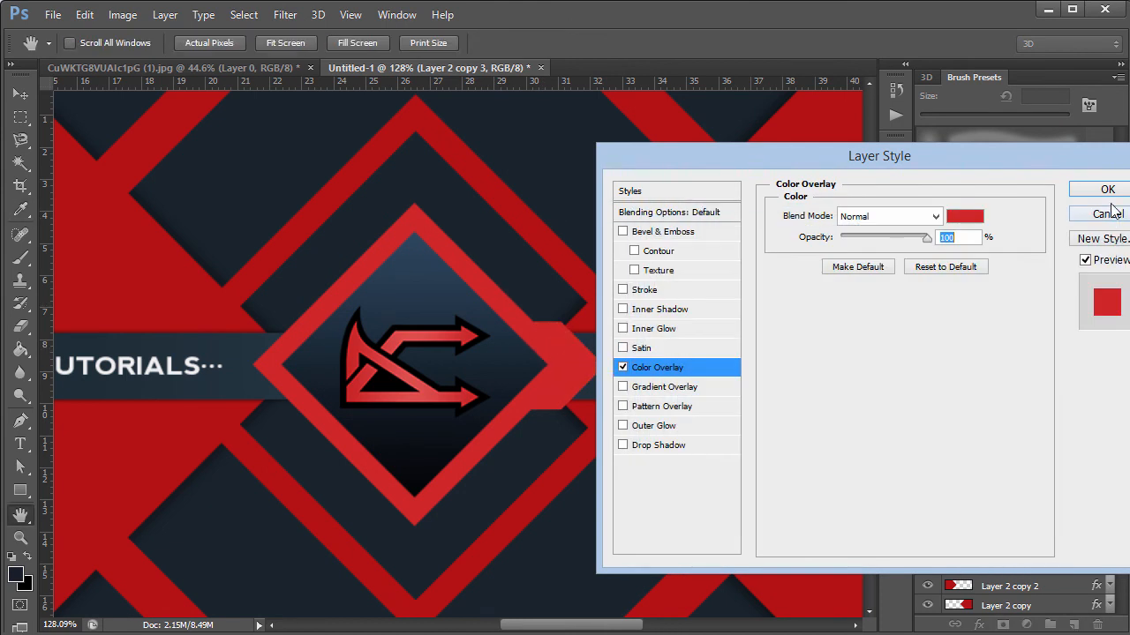
pyautogui.click(1107, 188)
pyautogui.moveTo(580, 373)
pyautogui.mouseDown()
pyautogui.moveTo(608, 377)
pyautogui.moveTo(567, 378)
pyautogui.moveTo(600, 377)
pyautogui.mouseUp()
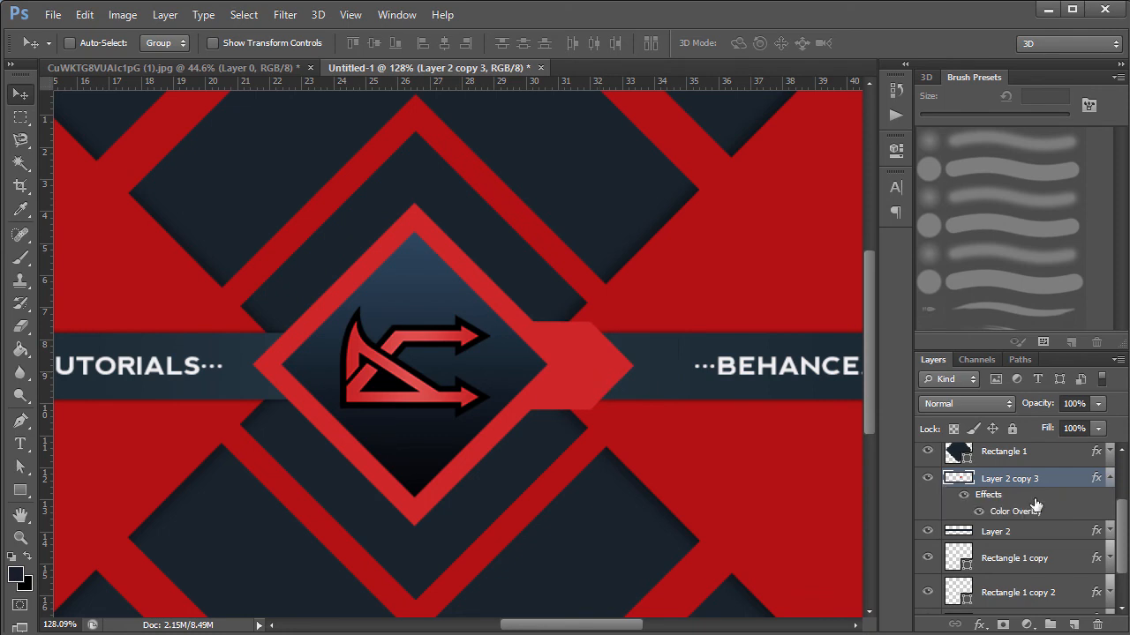
# Step: Duplicate the small arrow, hide the copy's Color Overlay and offset the copy slightly left so the original's tip stays exposed
pyautogui.hotkey('ctrl', 'j')
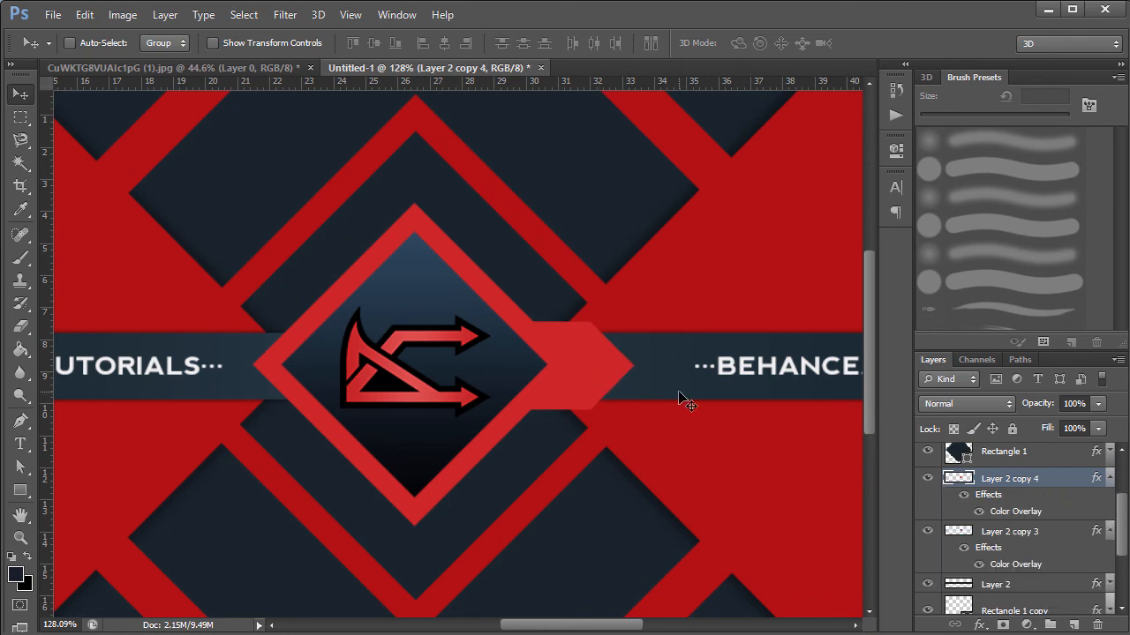
pyautogui.click(979, 511)
pyautogui.moveTo(578, 371); pyautogui.dragTo(558, 374)
pyautogui.moveTo(967, 484)
pyautogui.mouseDown()
pyautogui.moveTo(966, 536)
pyautogui.moveTo(959, 483)
pyautogui.mouseUp()
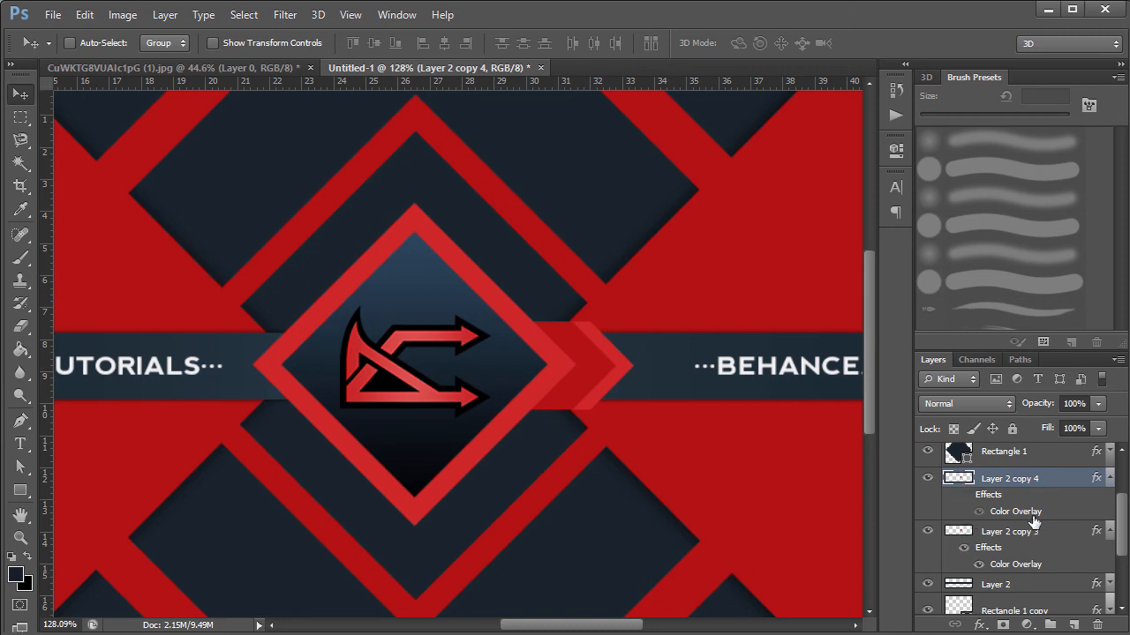
pyautogui.hotkey('ctrl', 'z')
pyautogui.hotkey('ctrl', 'z')
# Step: Cut the shape of Layer 2 copy 4 out of the Layer 2 copy 3 arrow to leave a chevron, hide Layer 2 copy 4 and deselect
pyautogui.keyDown('ctrl'); pyautogui.click(960, 481); pyautogui.keyUp('ctrl')
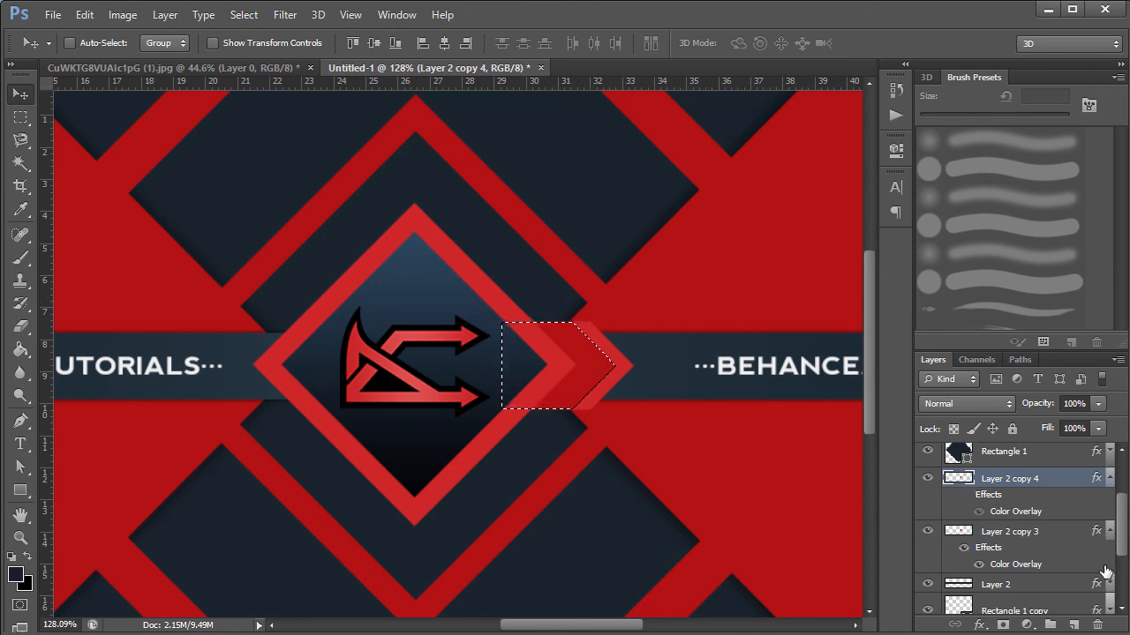
pyautogui.click(1070, 535)
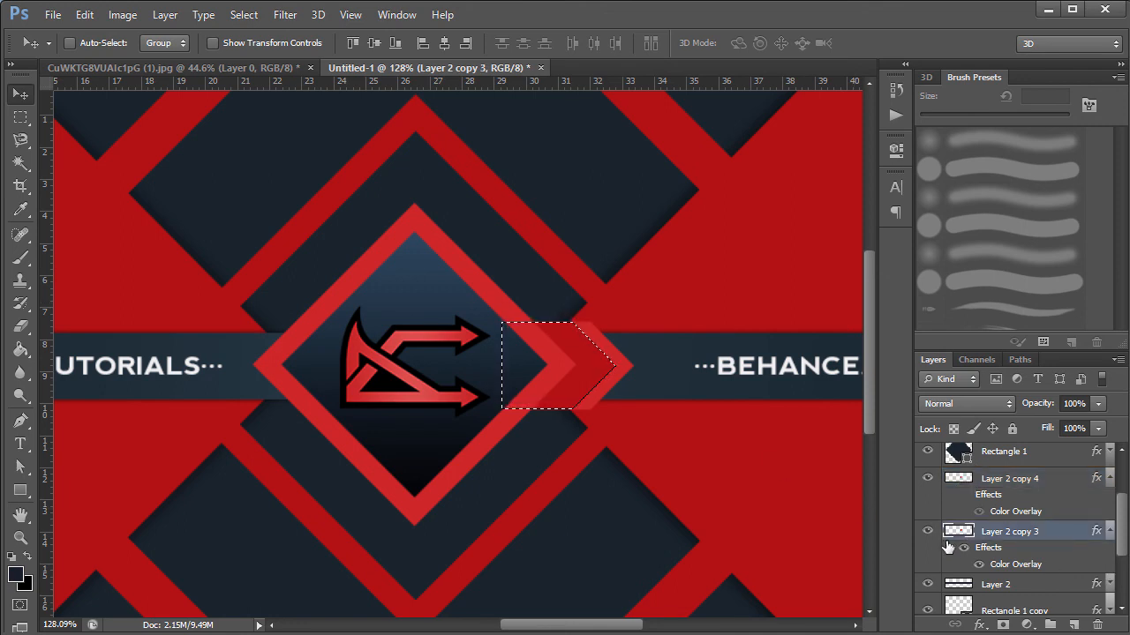
pyautogui.click(927, 532)
pyautogui.click(927, 534)
pyautogui.click(927, 478)
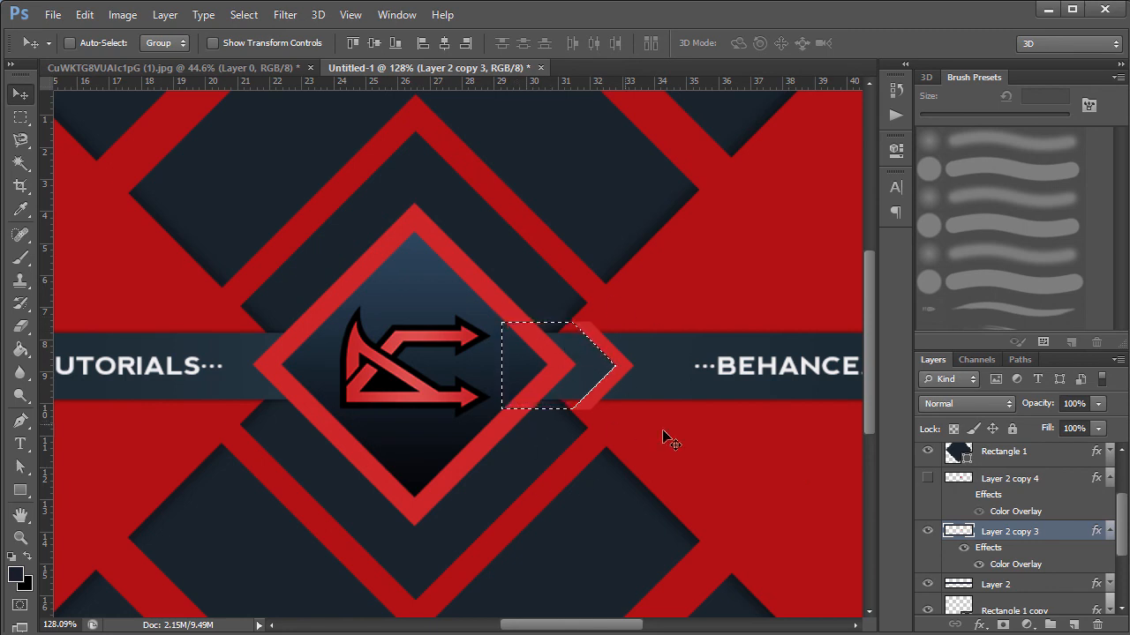
pyautogui.hotkey('ctrl', 'd')
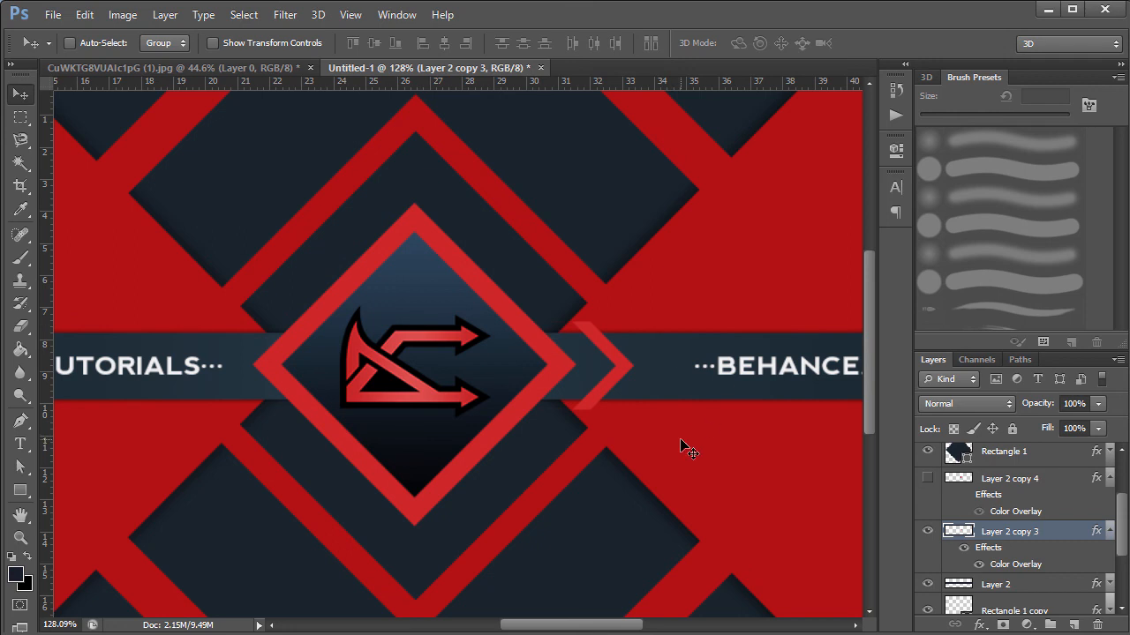
pyautogui.click(1110, 479)
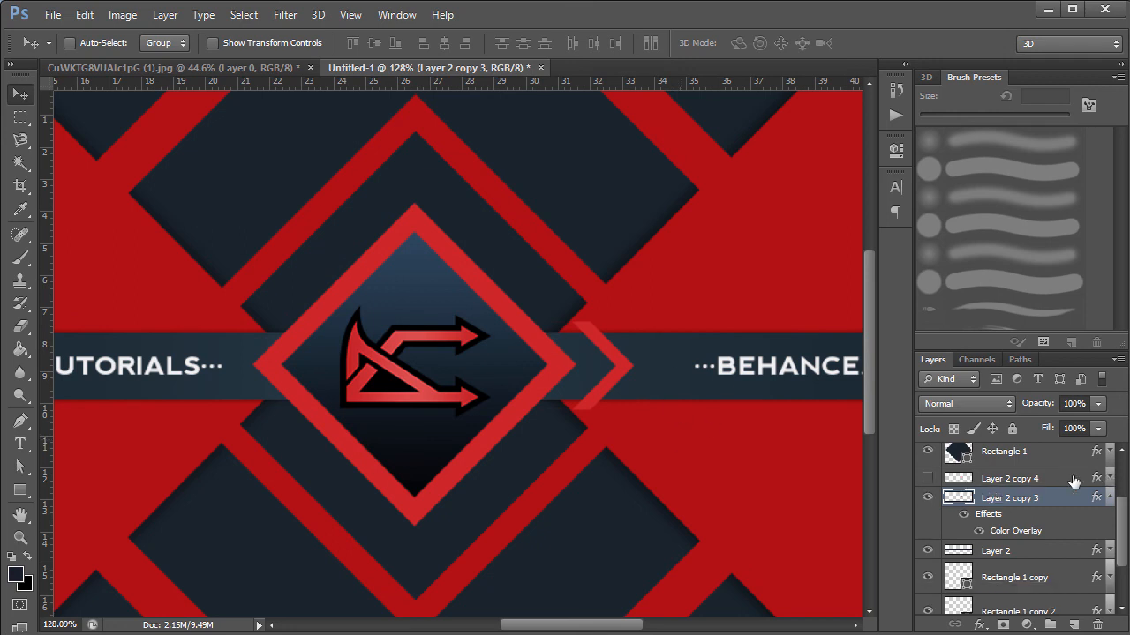
# Step: Delete Layer 2 copy 4, trim the Layer 2 copy 3 chevron to the dark band using Layer 2's outline, and deselect
pyautogui.click(1052, 479)
pyautogui.press('Delete')
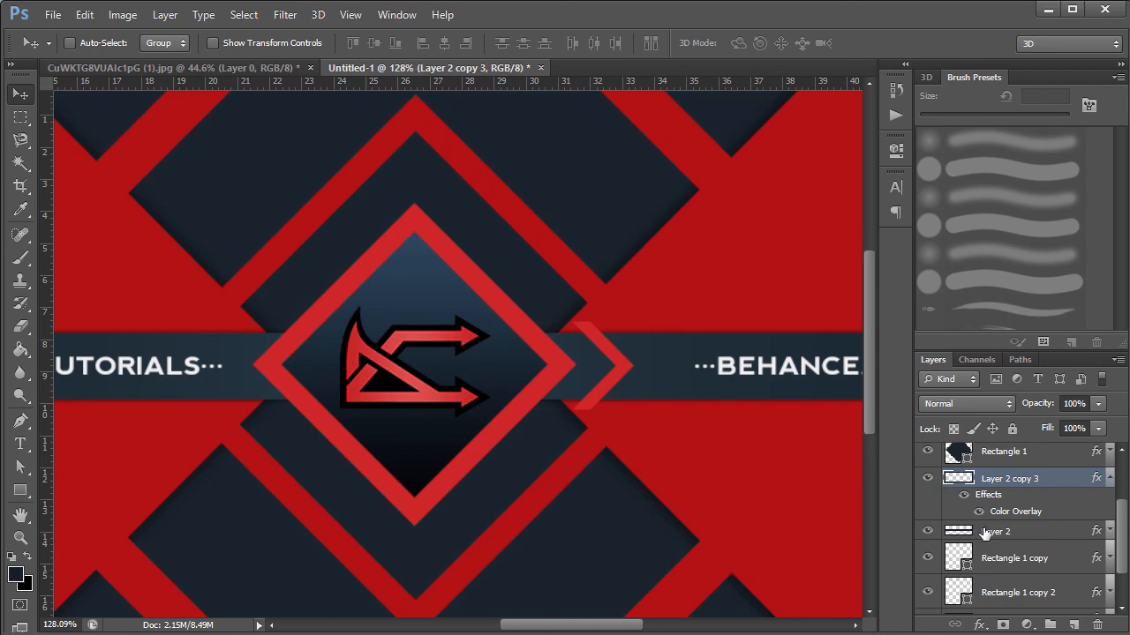
pyautogui.click(927, 531)
pyautogui.click(927, 531)
pyautogui.keyDown('ctrl'); pyautogui.click(958, 533); pyautogui.keyUp('ctrl')
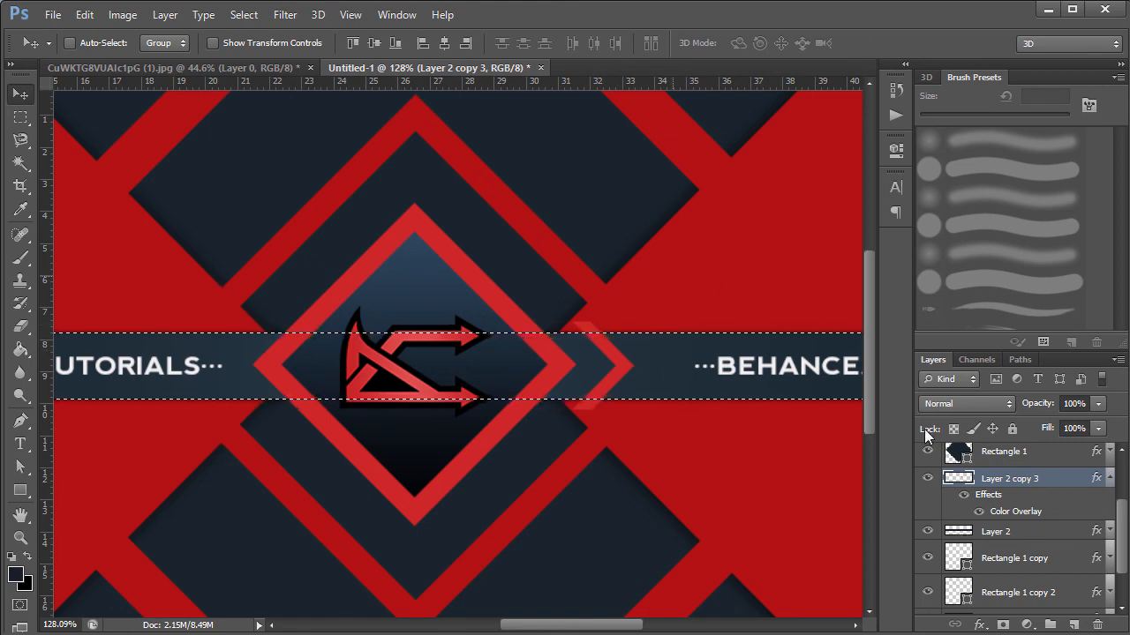
pyautogui.scroll(1, 1009, 461)
pyautogui.click(1010, 461)
pyautogui.click(1009, 491)
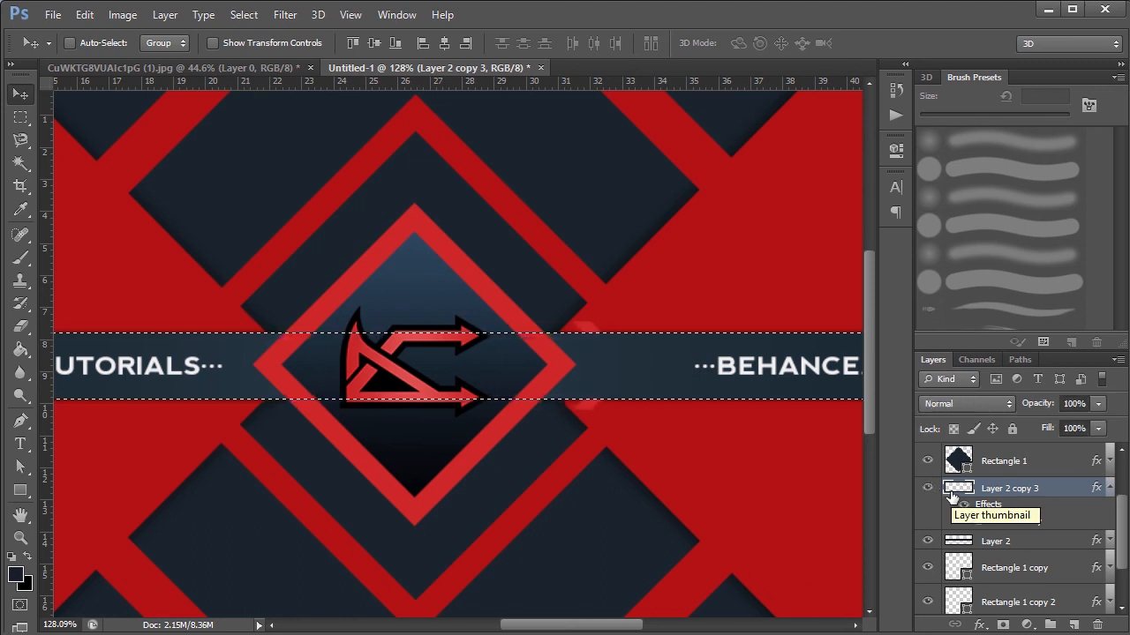
pyautogui.hotkey('ctrl', 'z')
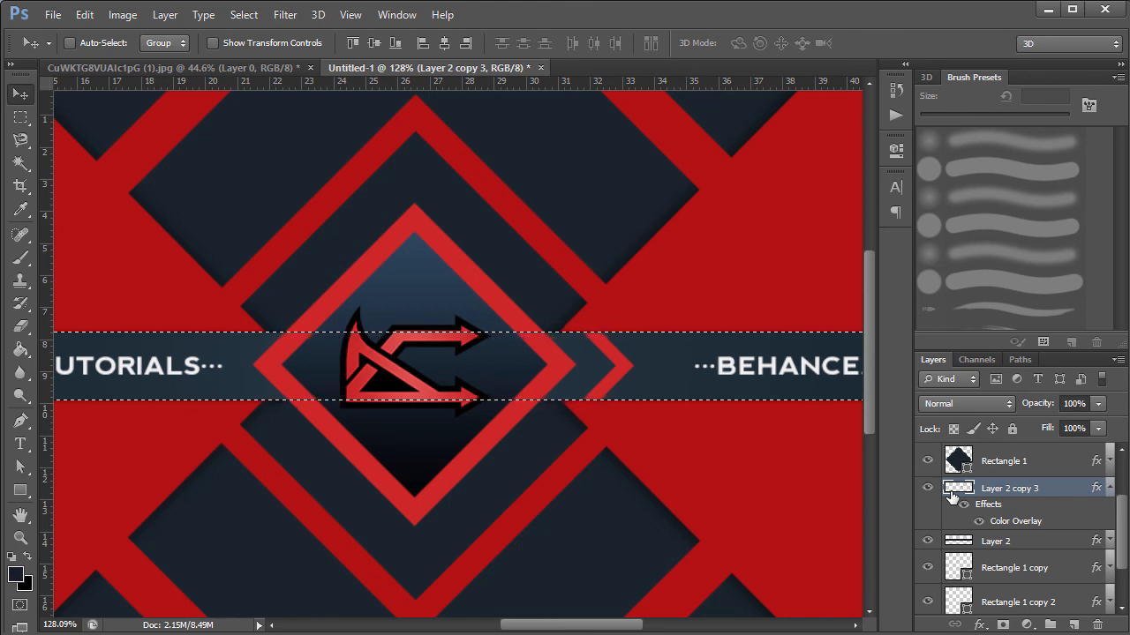
pyautogui.hotkey('ctrl', 'd')
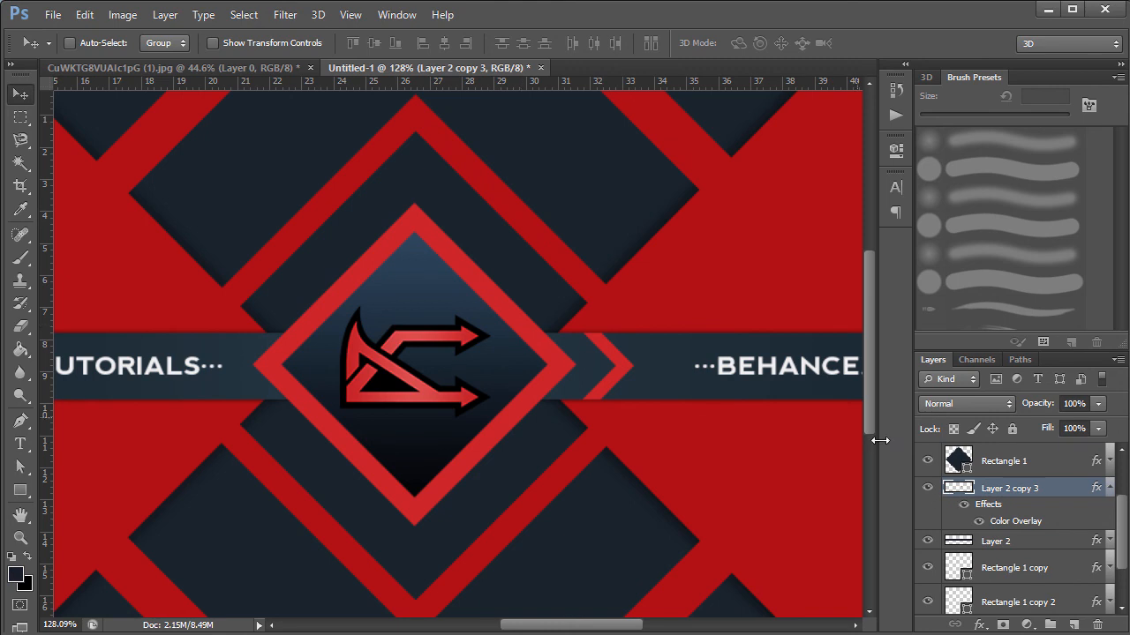
# Step: Duplicate the chevron, move the copy to the left side of the central diamond and flip it horizontally
pyautogui.click(1109, 488)
pyautogui.hotkey('ctrl', 'j')
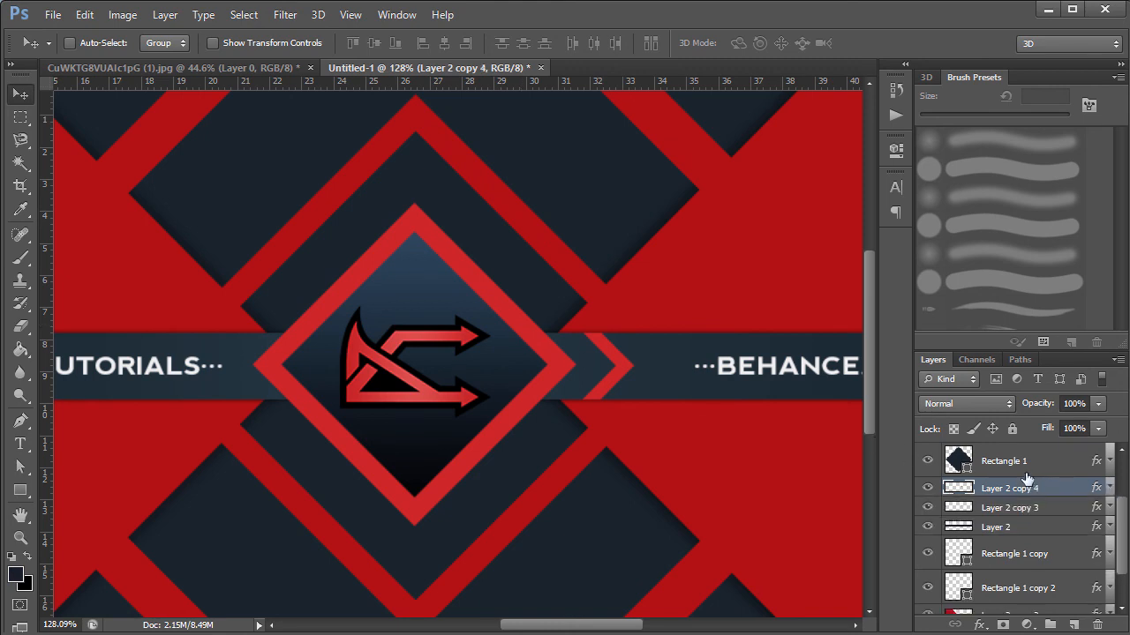
pyautogui.moveTo(615, 381); pyautogui.dragTo(240, 378)
pyautogui.rightClick(235, 371)
pyautogui.press('Escape')
pyautogui.hotkey('ctrl', 't')
pyautogui.rightClick(235, 371)
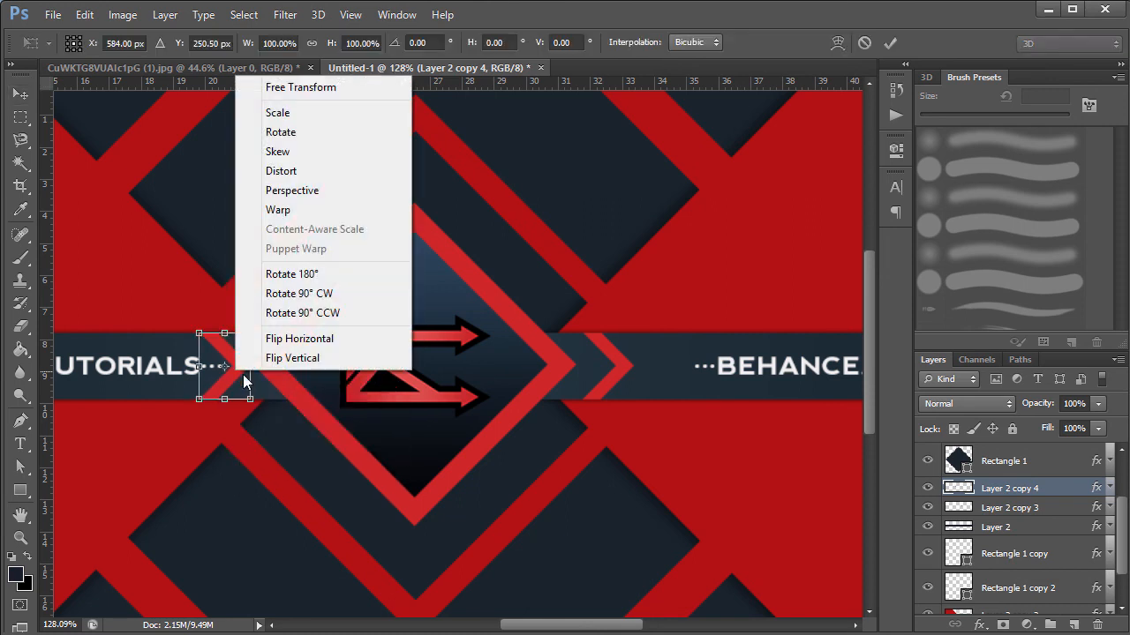
pyautogui.click(328, 340)
pyautogui.press('Return')
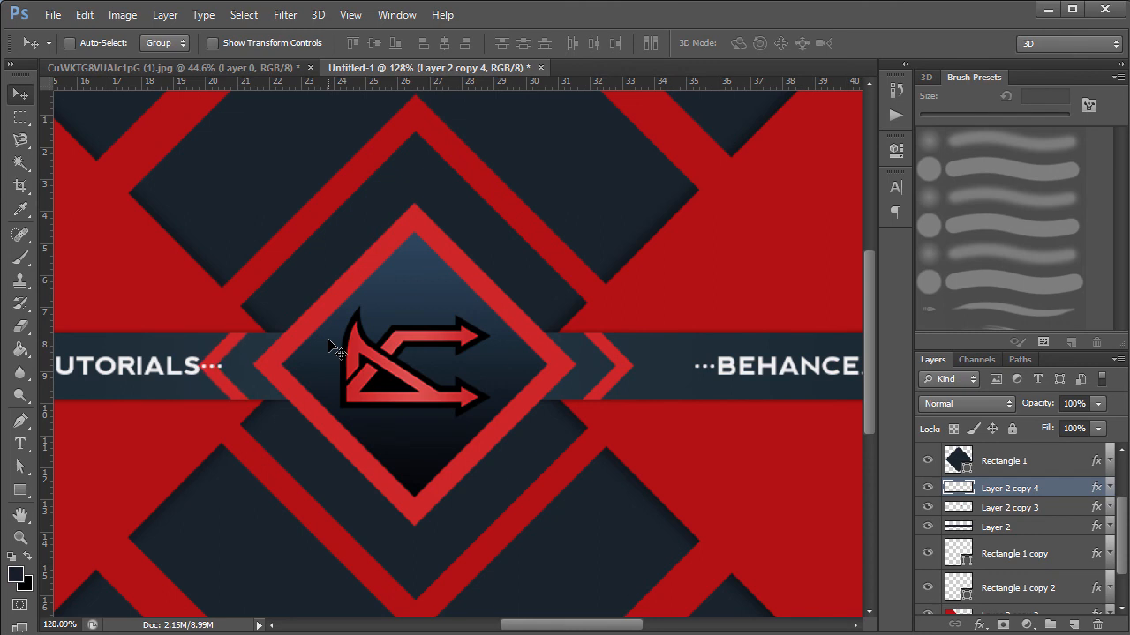
# Step: Nudge the mirrored Layer 2 copy 4 chevron slightly farther left of the central diamond
pyautogui.press('Left')
pyautogui.press('Left')
pyautogui.press('Left')
pyautogui.press('Left')
pyautogui.press('Left')
pyautogui.press('Left')
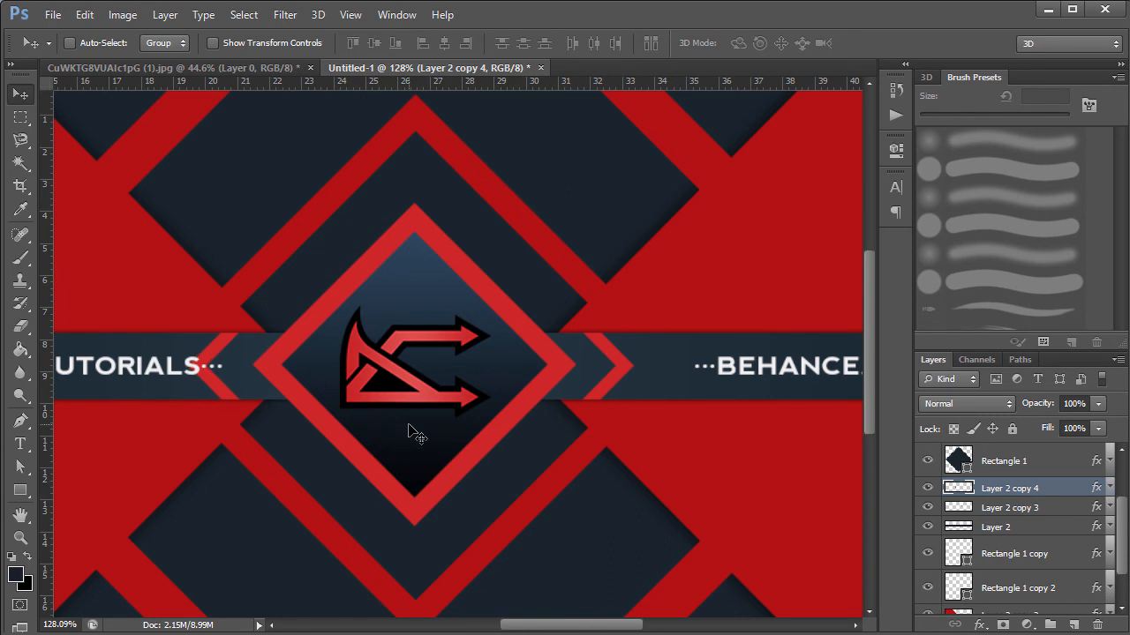
pyautogui.hotkey('ctrl', '0')
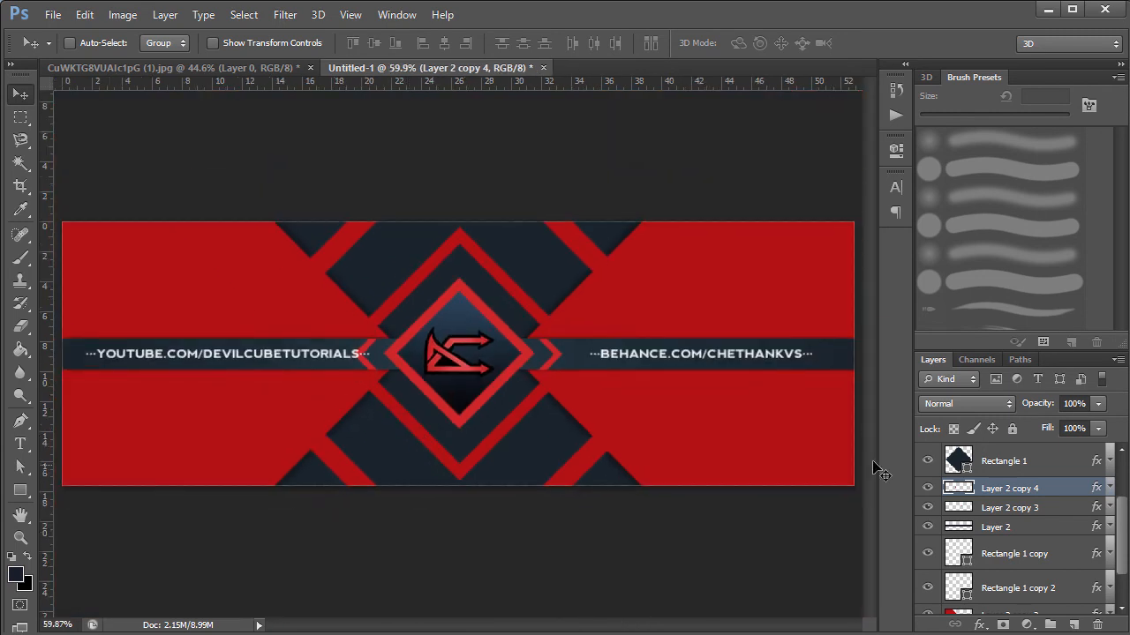
# Step: Shift the YouTube address text left along the dark band until it clears the left chevron
pyautogui.moveTo(1126, 512); pyautogui.dragTo(1125, 562)
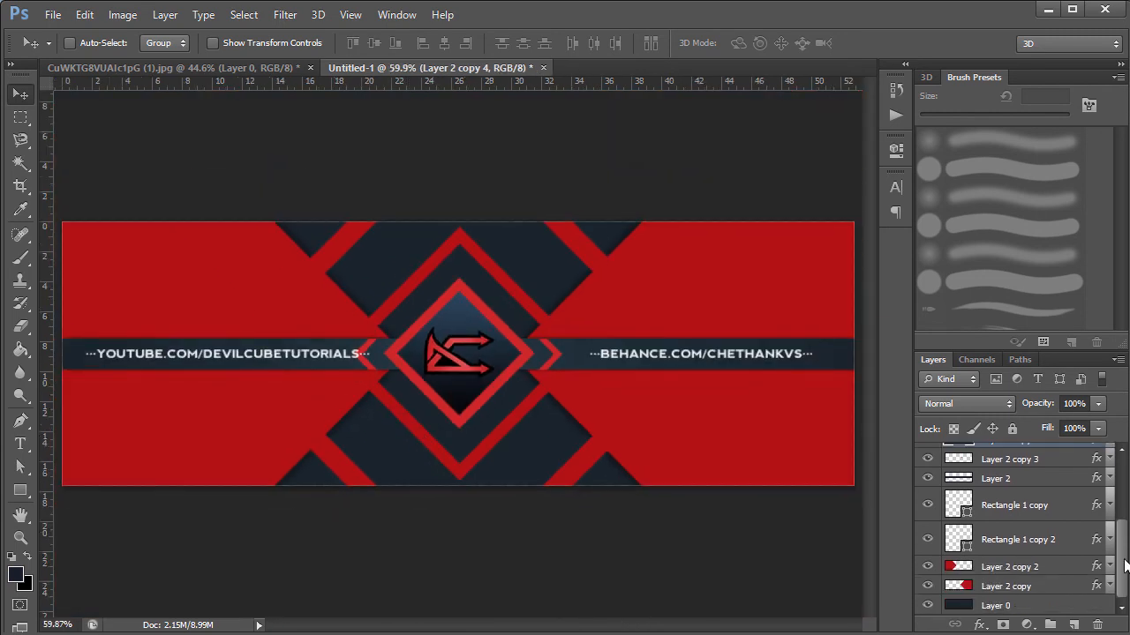
pyautogui.scroll(5, 1124, 562)
pyautogui.click(1069, 491)
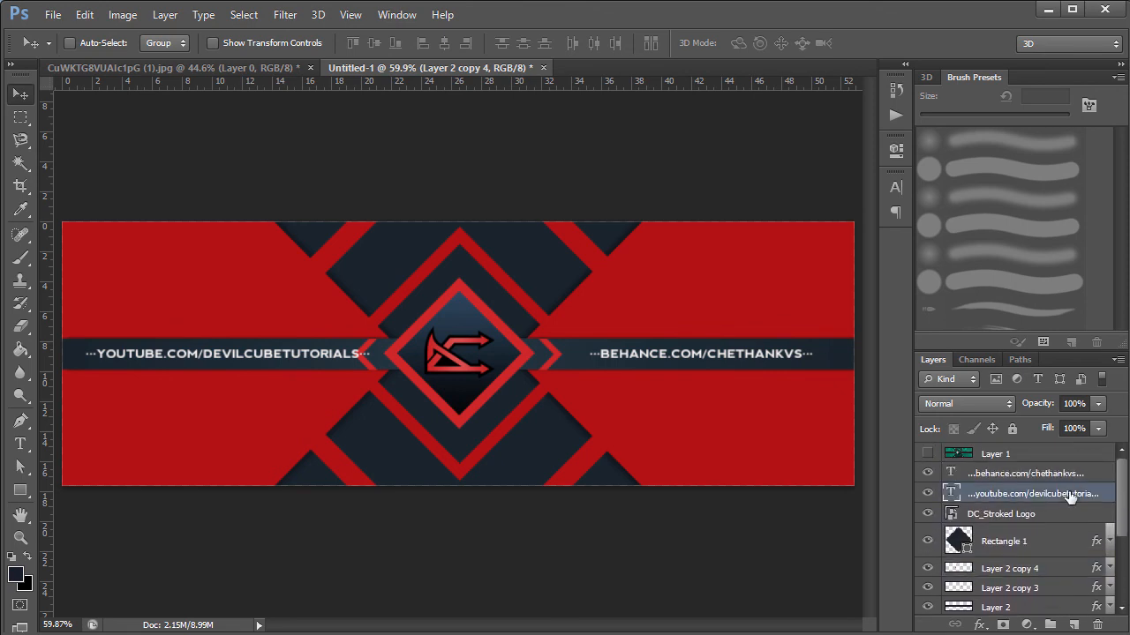
pyautogui.hotkey('shift', 'Left')
pyautogui.hotkey('shift', 'Left')
pyautogui.hotkey('shift', 'Left')
pyautogui.press('Left')
pyautogui.press('Left')
pyautogui.press('Left')
pyautogui.press('Left')
pyautogui.press('Left')
pyautogui.press('Left')
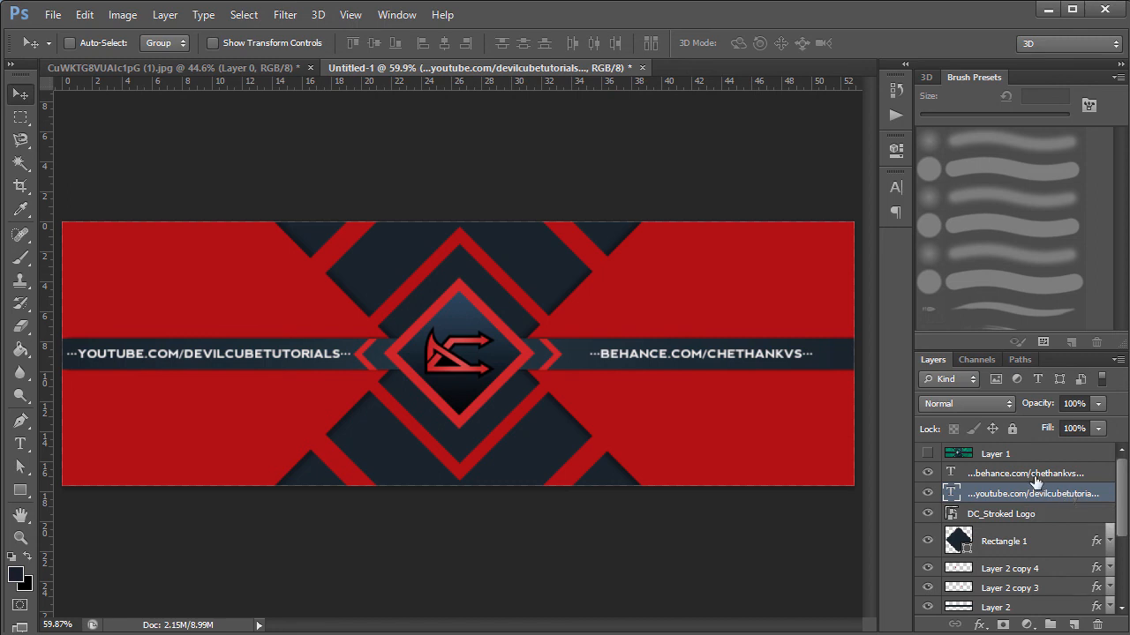
pyautogui.press('Right')
pyautogui.press('Right')
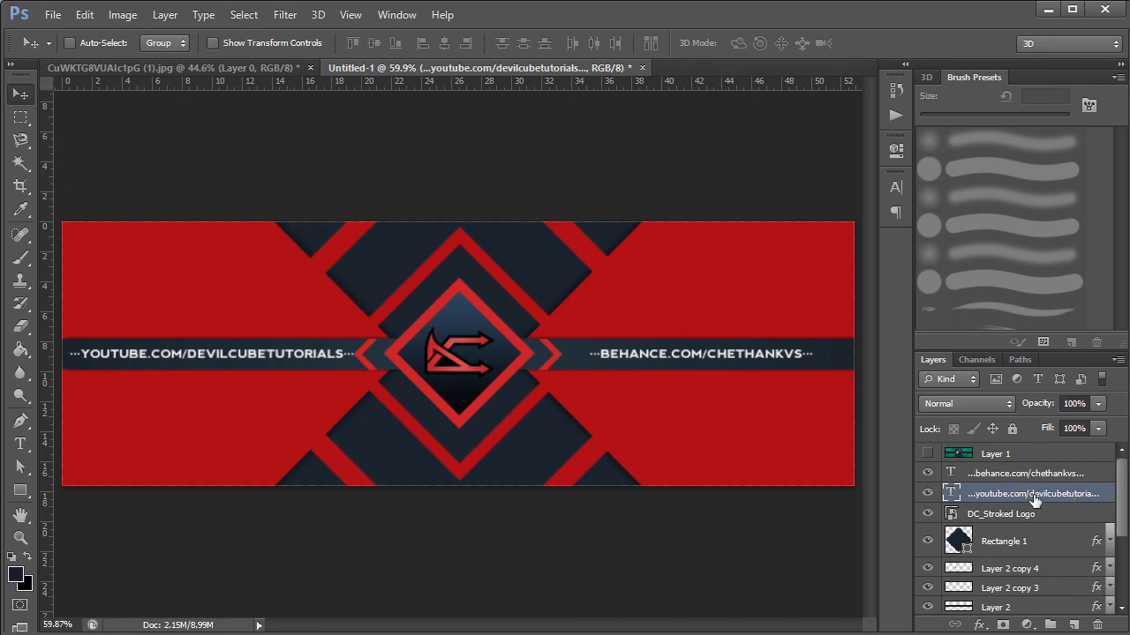
# Step: Move the YouTube address text partway back toward the central diamond, its closing dots just touching the left chevron's tip
pyautogui.hotkey('shift', 'Right')
pyautogui.hotkey('shift', 'Right')
pyautogui.hotkey('shift', 'Right')
pyautogui.press('Left')
pyautogui.press('Left')
pyautogui.press('Left')
pyautogui.press('Left')
pyautogui.press('Left')
pyautogui.press('Left')
pyautogui.press('Left')
pyautogui.press('Left')
pyautogui.press('Left')
pyautogui.press('Left')
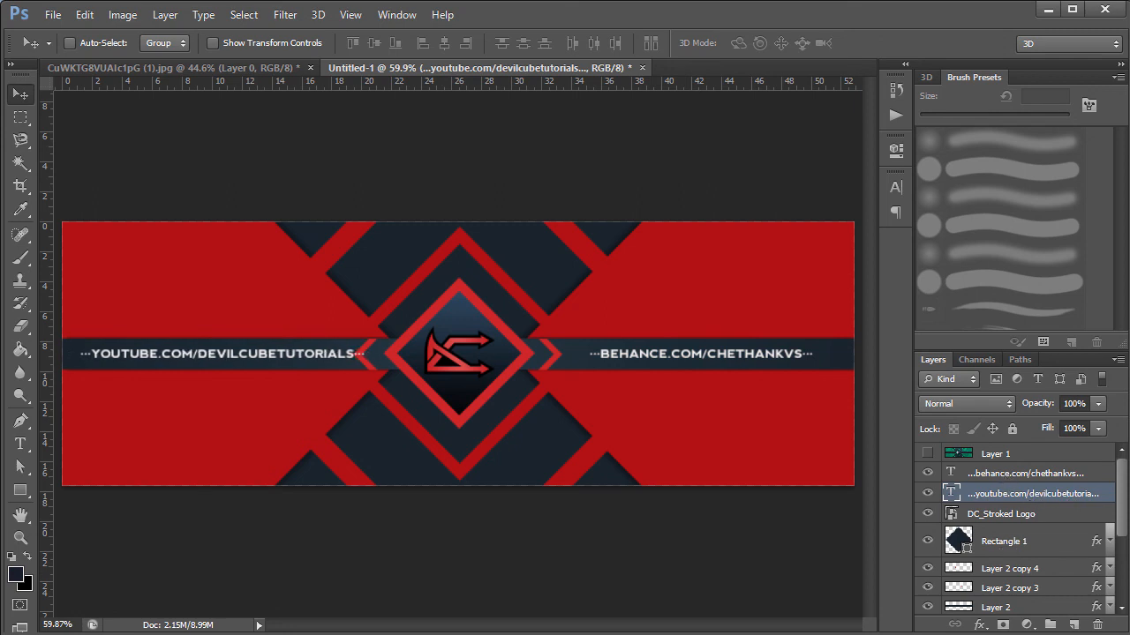
# Step: Nudge both chevrons, Layer 2 copy 4 and Layer 2 copy 3, inward so they sit close against the central diamond
pyautogui.click(1065, 571)
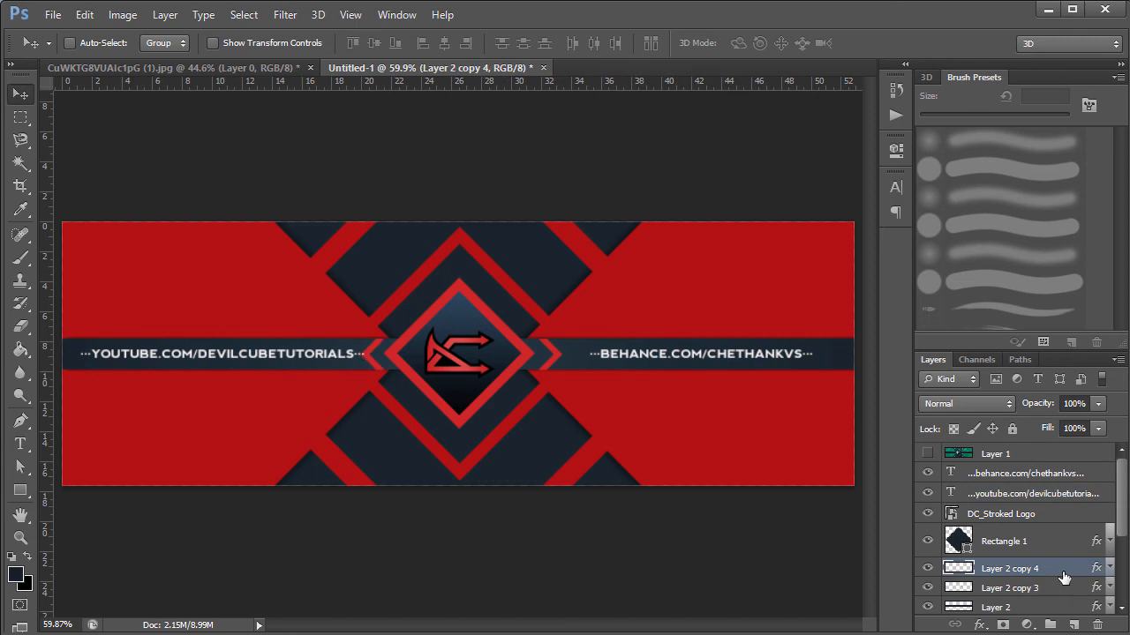
pyautogui.press('Right')
pyautogui.press('Right')
pyautogui.press('Right')
pyautogui.press('Right')
pyautogui.click(1045, 589)
pyautogui.press('Left')
pyautogui.press('Left')
pyautogui.press('Left')
pyautogui.press('Left')
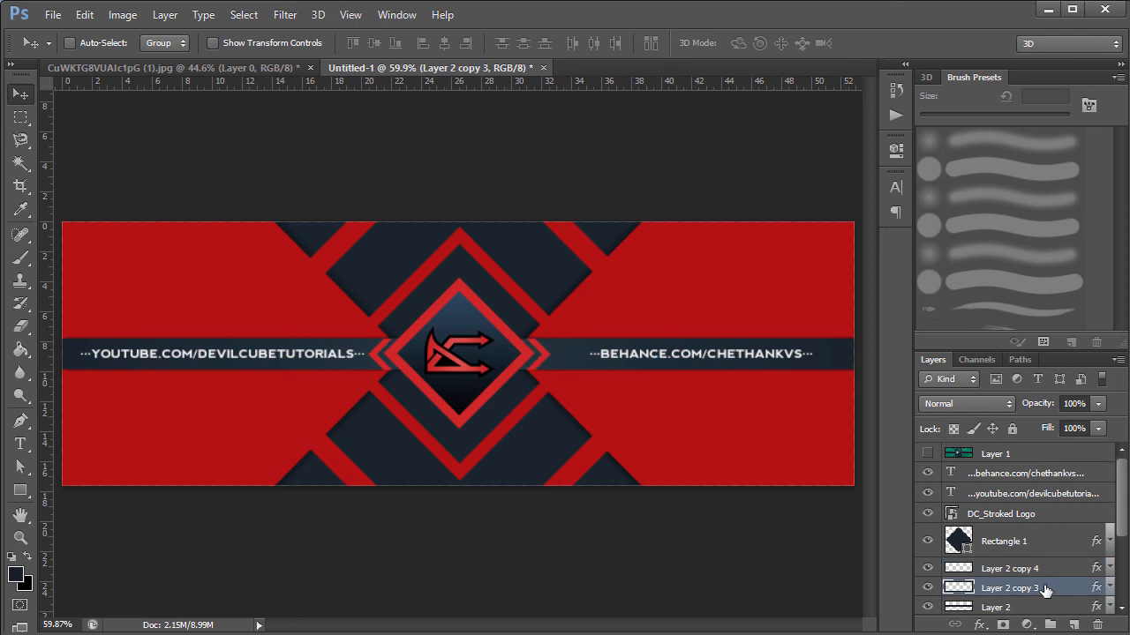
# Step: Try to centre the two chevron layers horizontally on the canvas, undo the alignment and deselect
pyautogui.keyDown('shift'); pyautogui.click(1045, 569); pyautogui.keyUp('shift')
pyautogui.hotkey('ctrl', 'a')
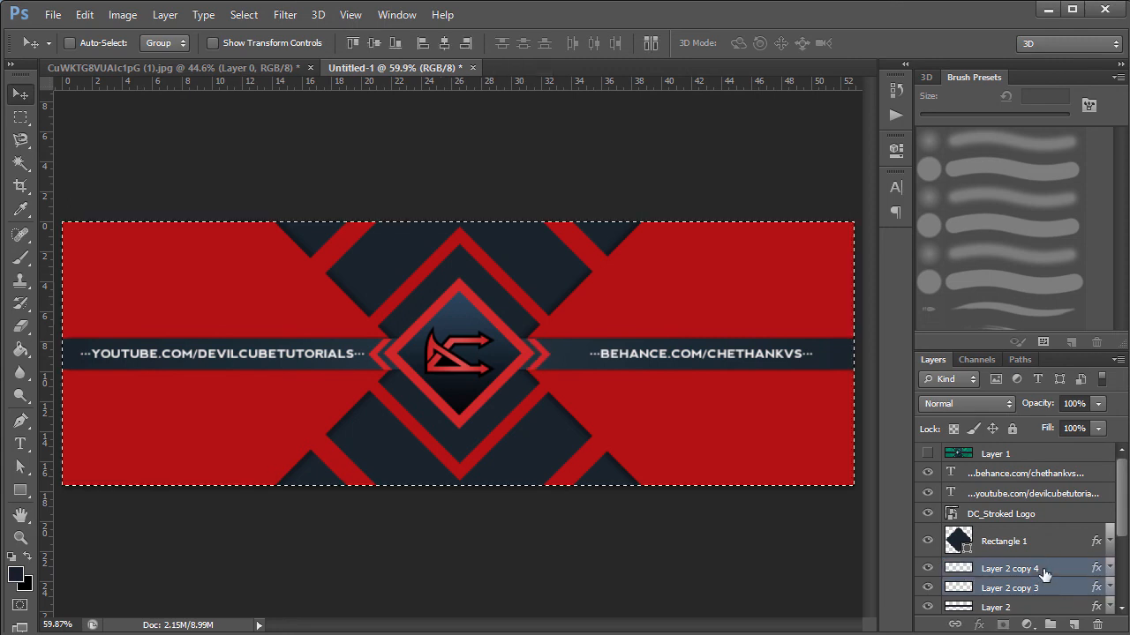
pyautogui.click(448, 42)
pyautogui.hotkey('ctrl', 'z')
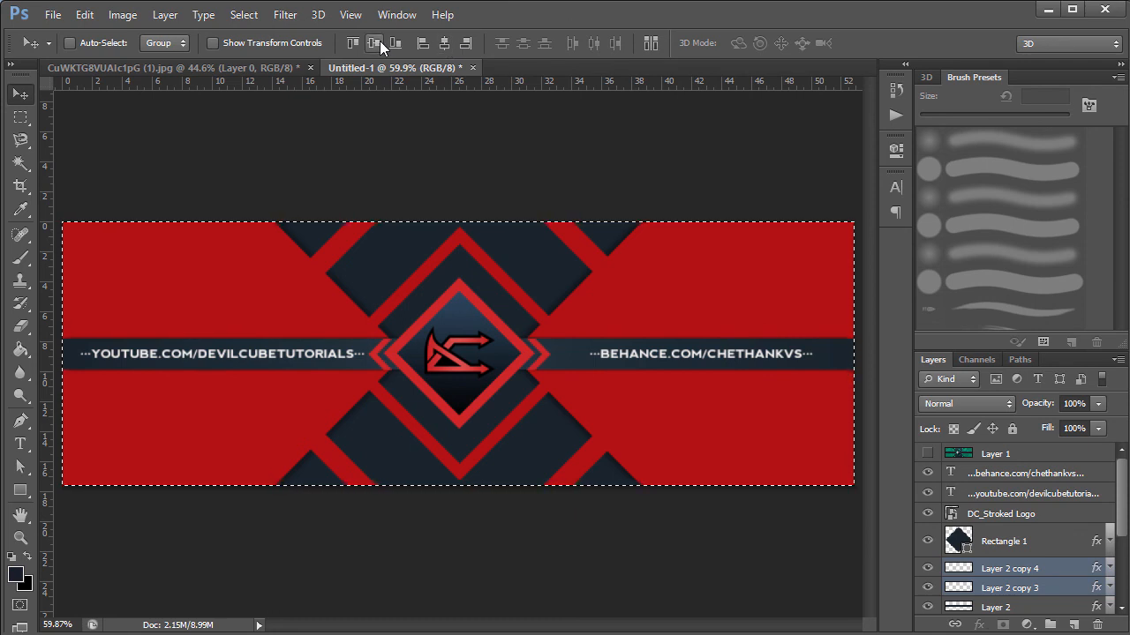
pyautogui.hotkey('ctrl', 'd')
# Step: Check the chevrons against the green reference layer and try to narrow the left chevron
pyautogui.scroll(3, 434, 358)
pyautogui.press('alt')
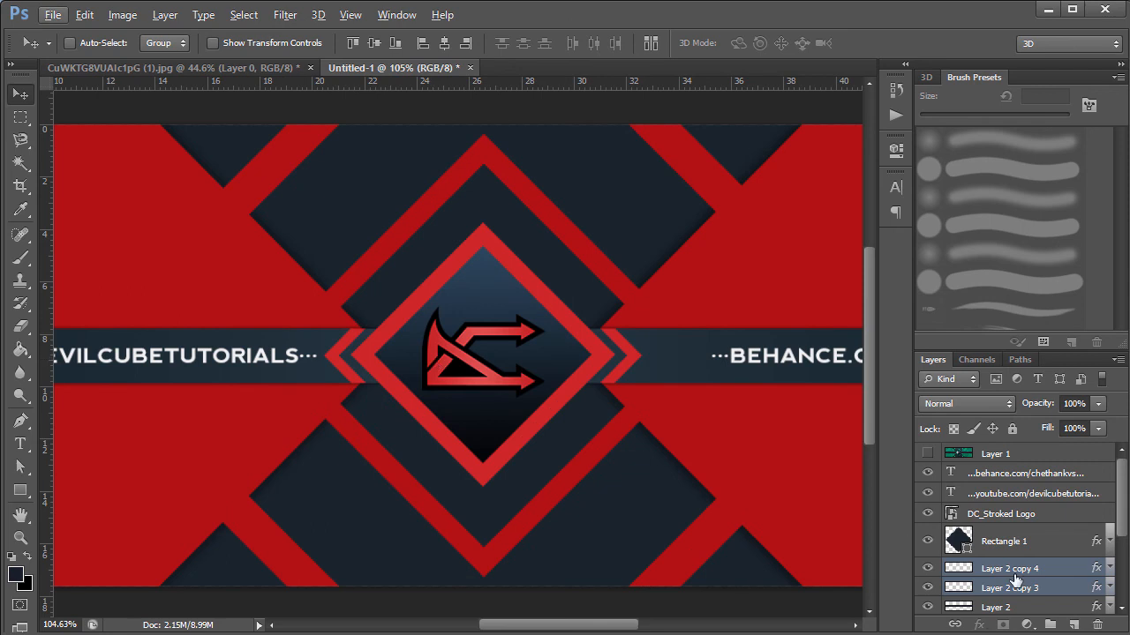
pyautogui.click(927, 453)
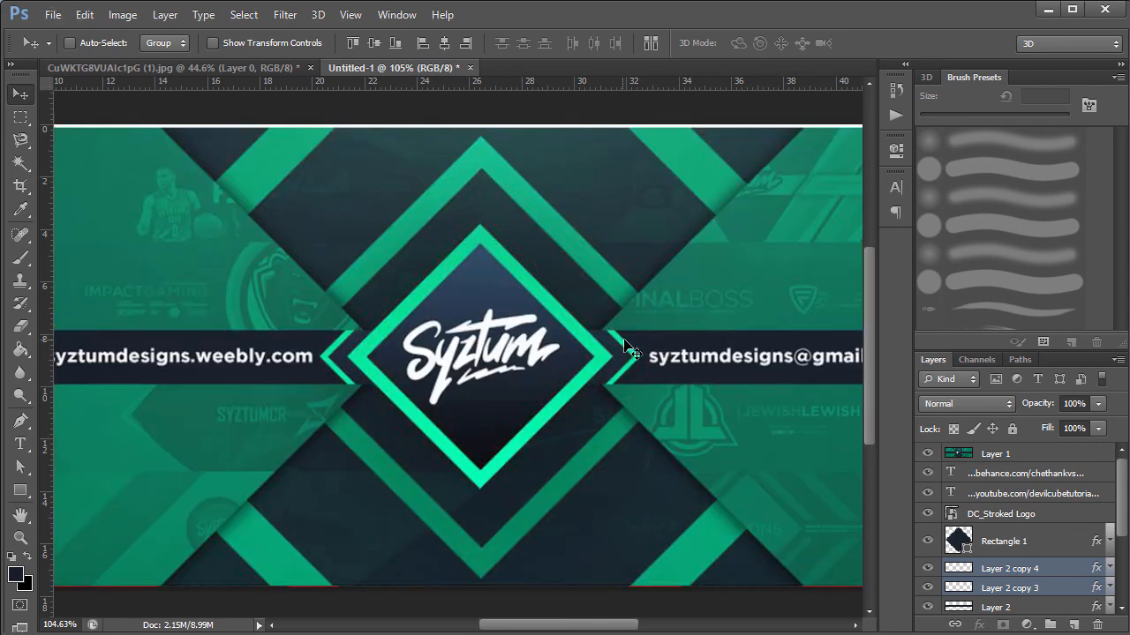
pyautogui.click(928, 453)
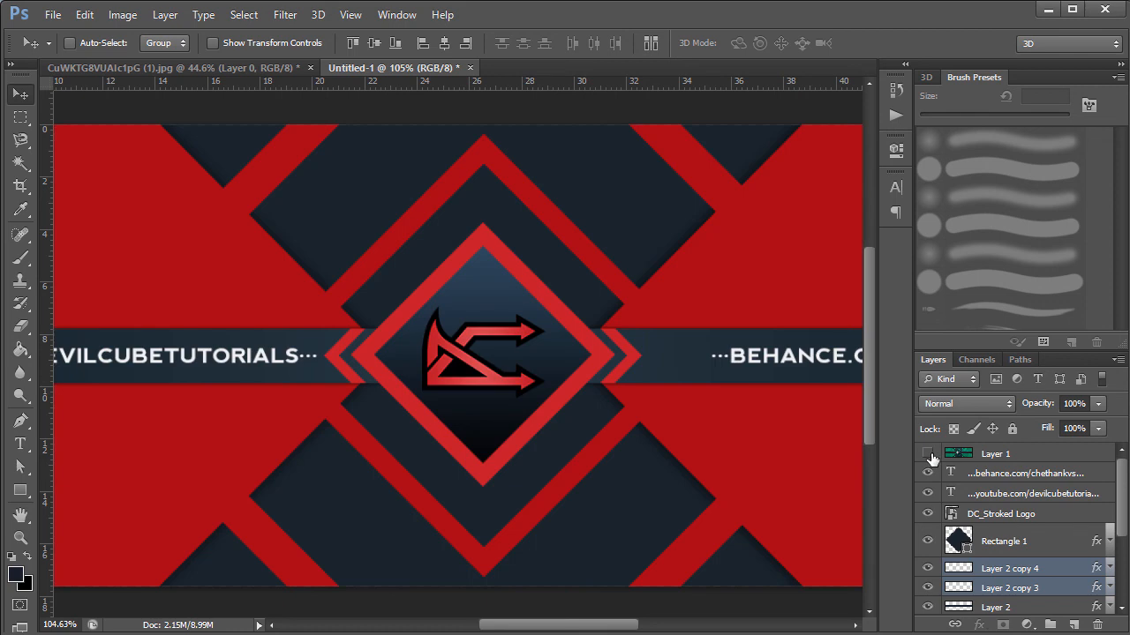
pyautogui.click(1054, 605)
pyautogui.click(1055, 567)
pyautogui.hotkey('ctrl', 't')
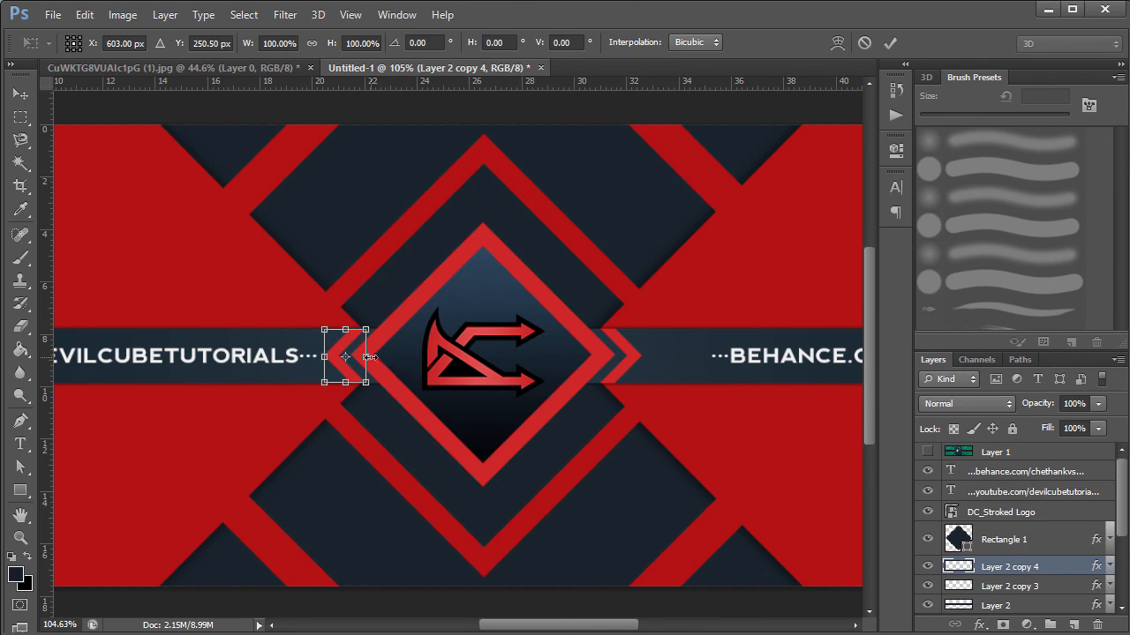
pyautogui.moveTo(364, 356); pyautogui.dragTo(352, 357)
pyautogui.hotkey('ctrl', 'z')
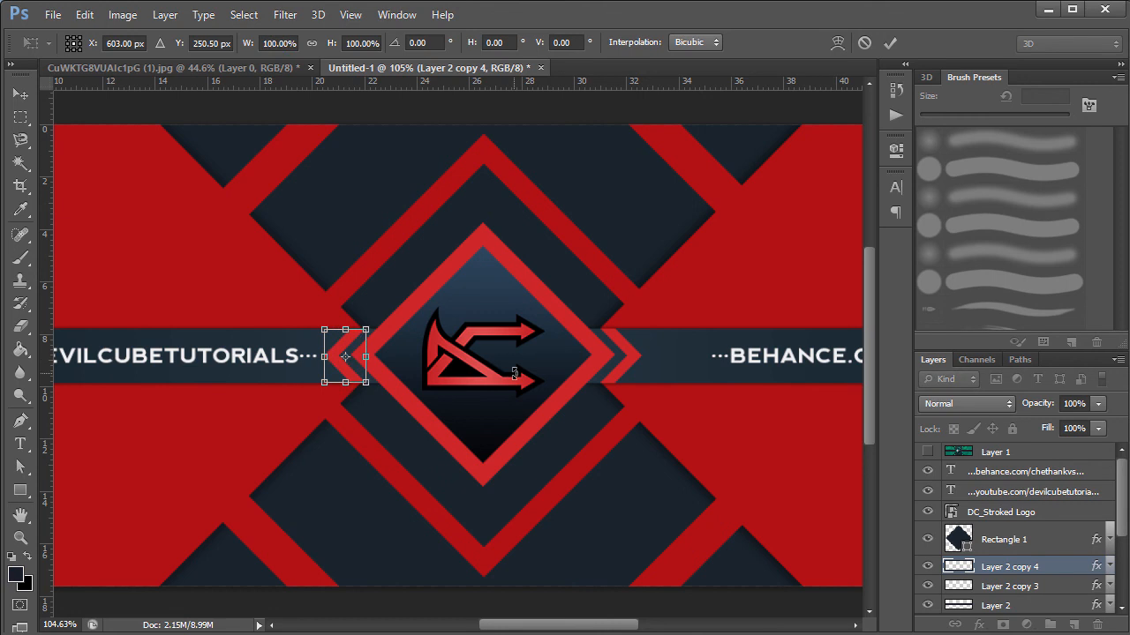
pyautogui.press('Return')
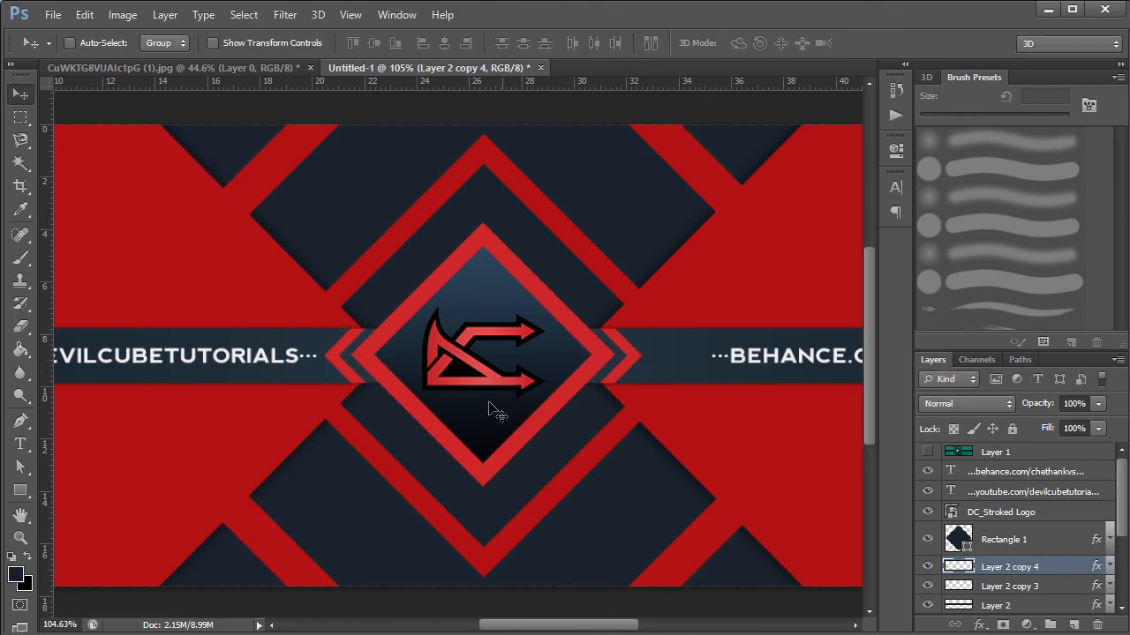
# Step: Compare the whole banner with the green reference by showing and hiding Layer 1
pyautogui.hotkey('ctrl', '0')
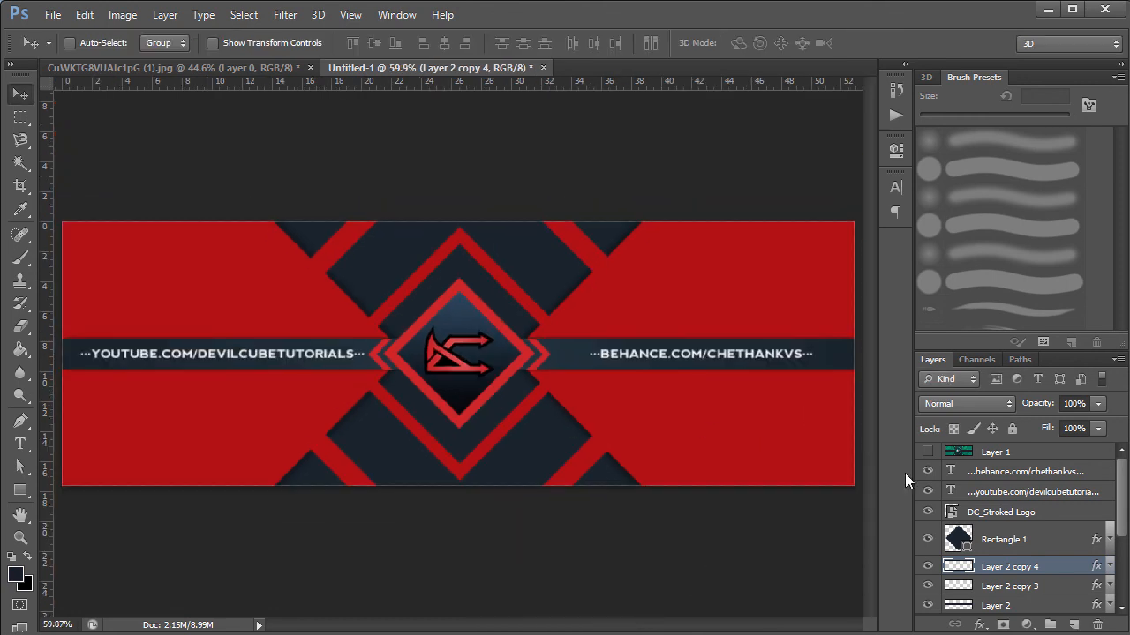
pyautogui.click(927, 452)
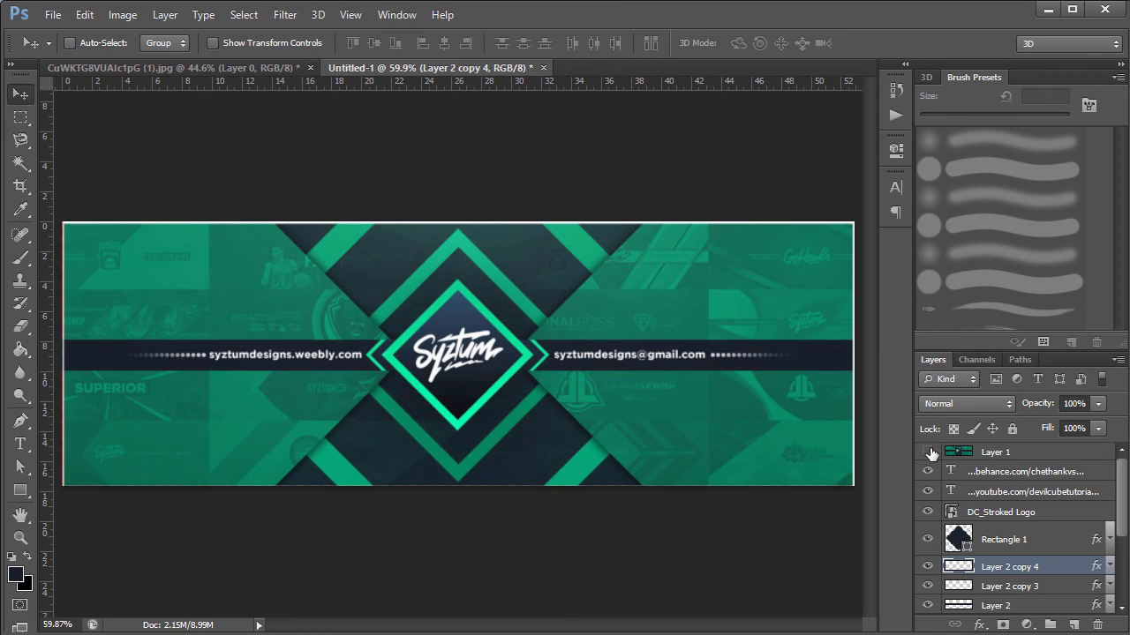
pyautogui.click(928, 452)
pyautogui.click(928, 451)
pyautogui.click(928, 452)
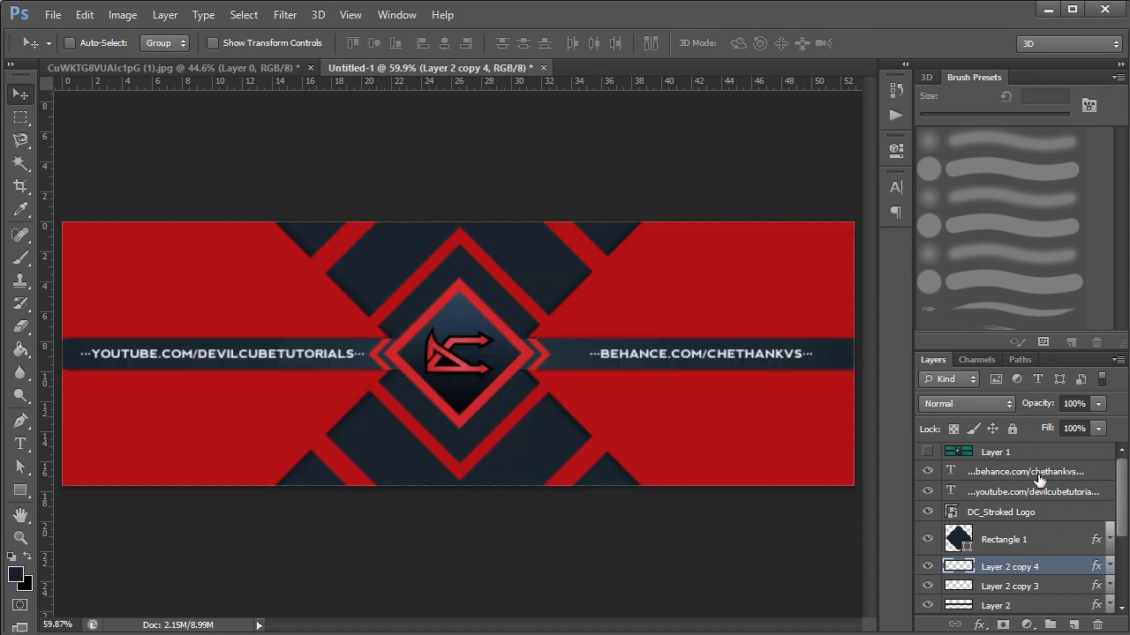
# Step: Add a new empty layer and place it directly below Layer 1, above the text layers
pyautogui.click(1073, 624)
pyautogui.moveTo(1026, 573); pyautogui.dragTo(1015, 461)
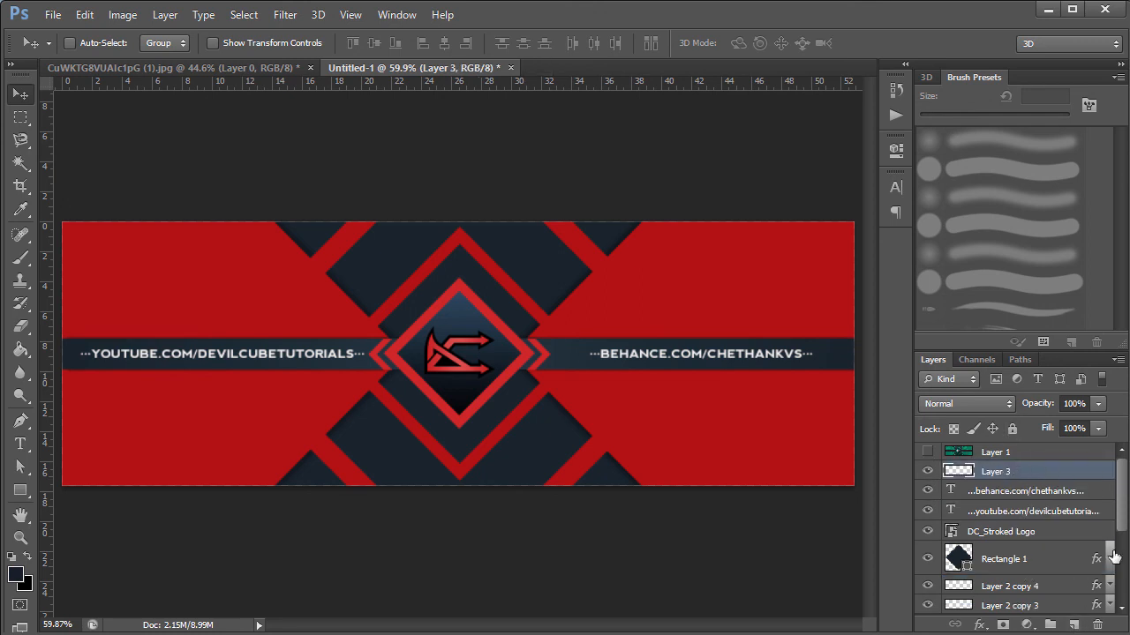
# Step: Group Layer 2 copy and Layer 2 copy 2 and name the group "Big Borders"
pyautogui.scroll(-5, 1119, 521)
pyautogui.click(1009, 585)
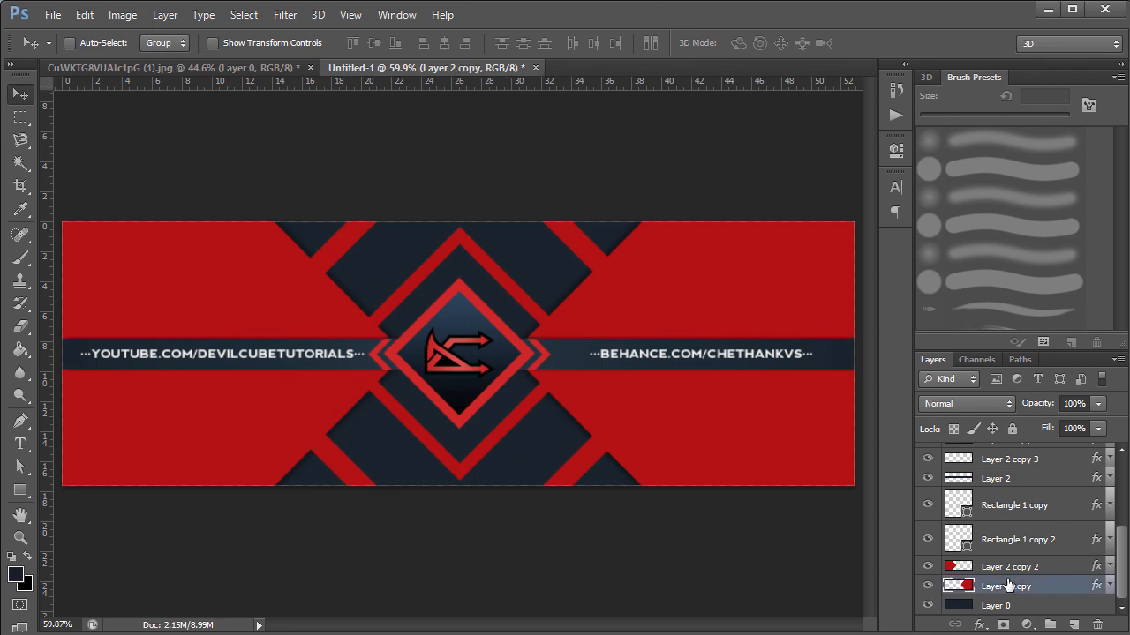
pyautogui.keyDown('shift'); pyautogui.click(1009, 567); pyautogui.keyUp('shift')
pyautogui.hotkey('ctrl', 'g')
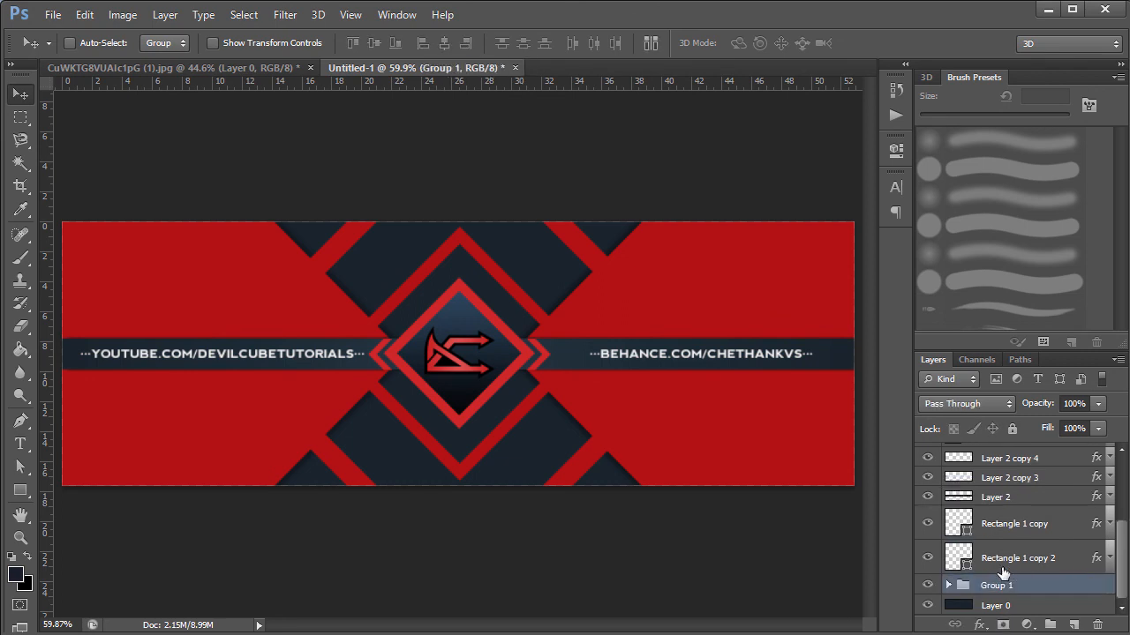
pyautogui.doubleClick(991, 585)
pyautogui.write('Big Borders')
pyautogui.press('Return')
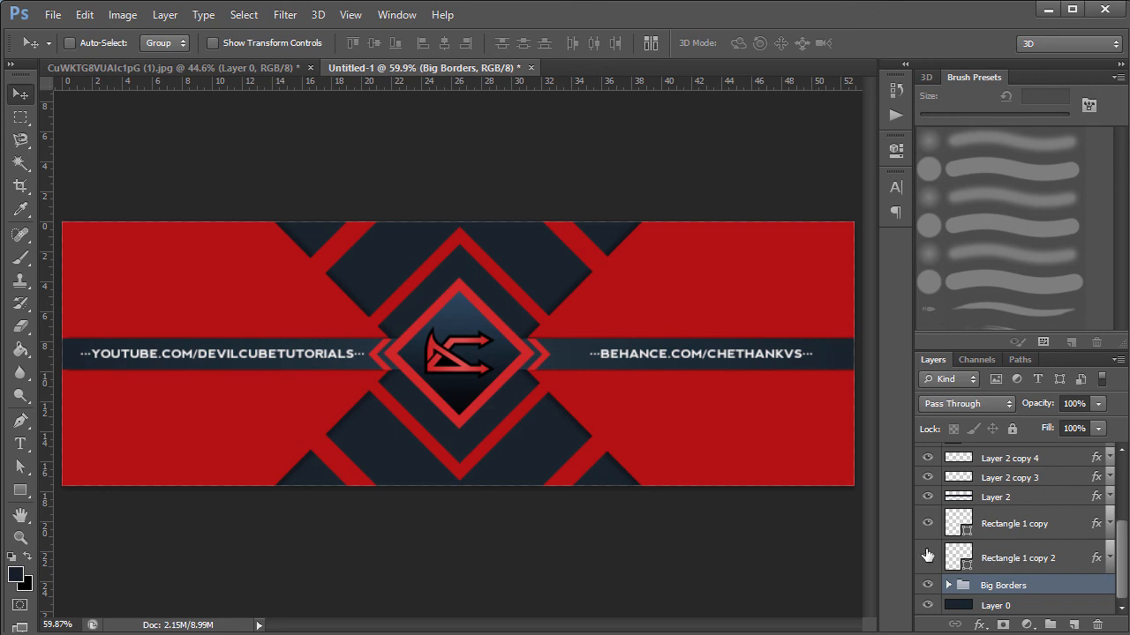
# Step: Identify the Rectangle 1 copy and Rectangle 1 copy 2 layers, group them and name the group "Small Borders"
pyautogui.click(927, 554)
pyautogui.click(927, 523)
pyautogui.click(927, 524)
pyautogui.click(928, 557)
pyautogui.click(1015, 569)
pyautogui.keyDown('shift'); pyautogui.click(1024, 534); pyautogui.keyUp('shift')
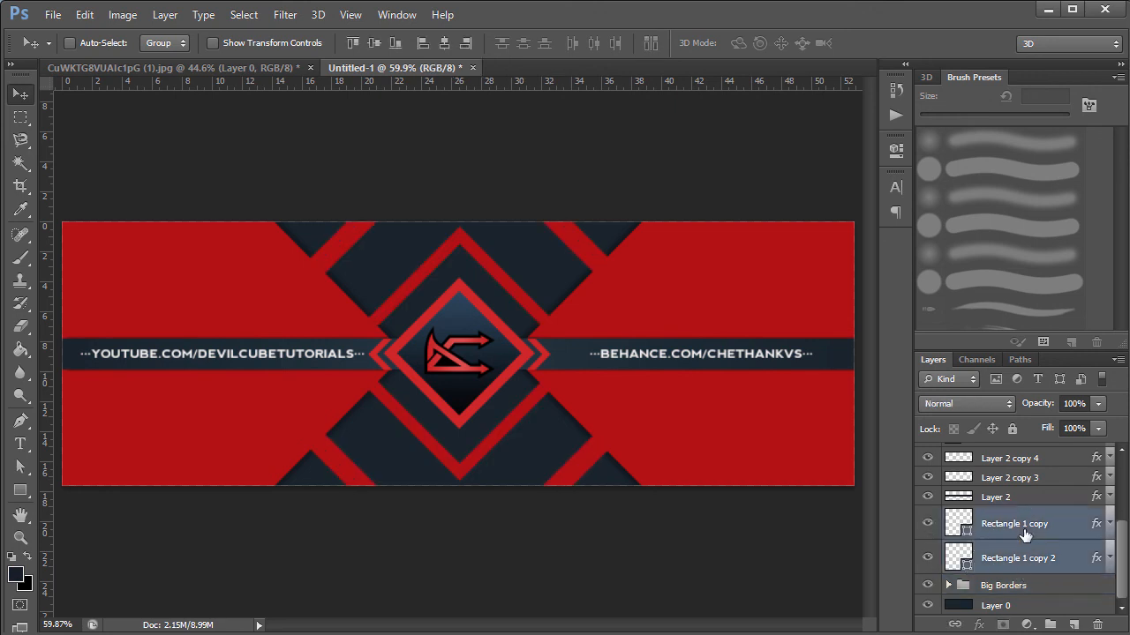
pyautogui.hotkey('ctrl', 'g')
pyautogui.doubleClick(999, 566)
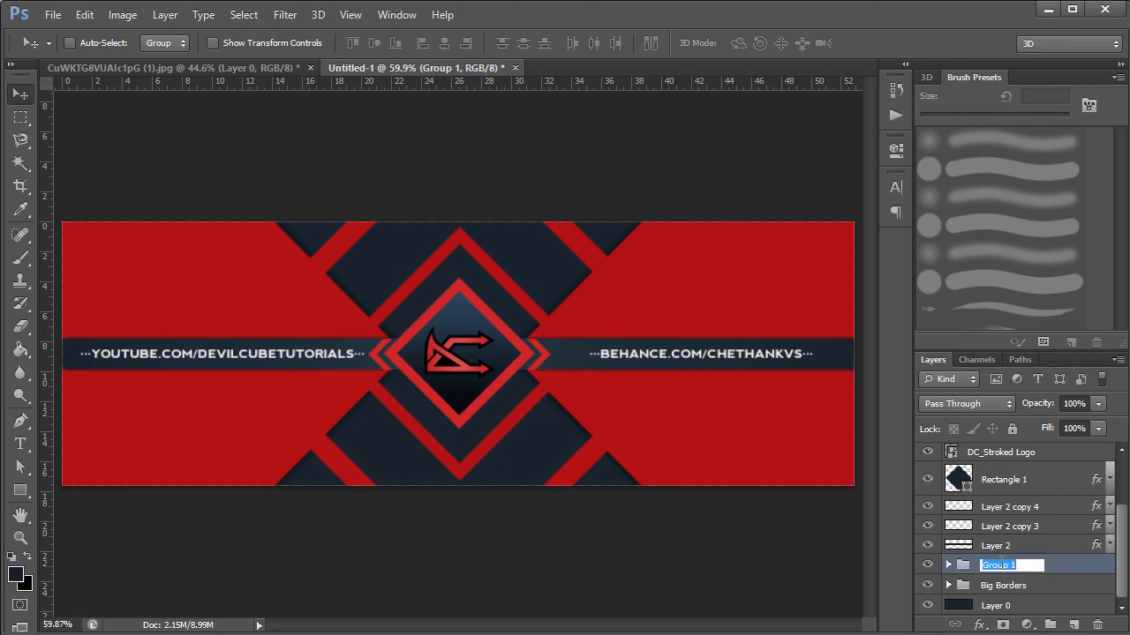
pyautogui.write('Small Borde')
pyautogui.write('rs')
pyautogui.press('Return')
# Step: Rename Layer 2 as "Line", then group Layer 2 copy 3 and Layer 2 copy 4 under the name "Arrows"
pyautogui.doubleClick(990, 546)
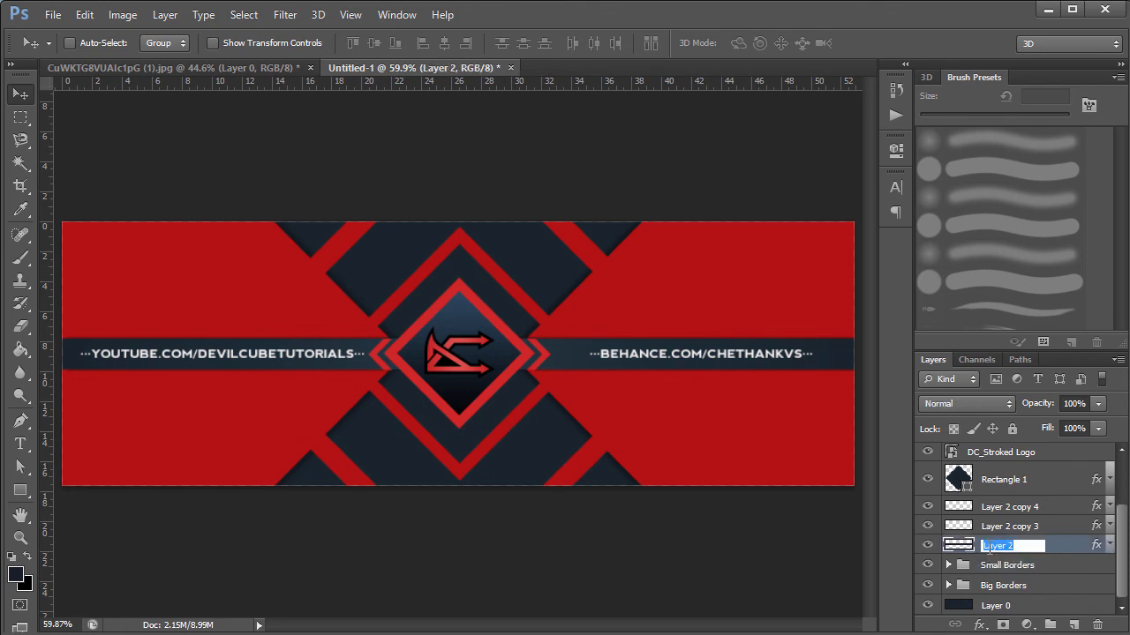
pyautogui.write('Line')
pyautogui.press('Return')
pyautogui.click(1006, 530)
pyautogui.keyDown('shift'); pyautogui.click(999, 508); pyautogui.keyUp('shift')
pyautogui.hotkey('ctrl', 'g')
pyautogui.doubleClick(993, 526)
pyautogui.write('Arrows')
pyautogui.press('Return')
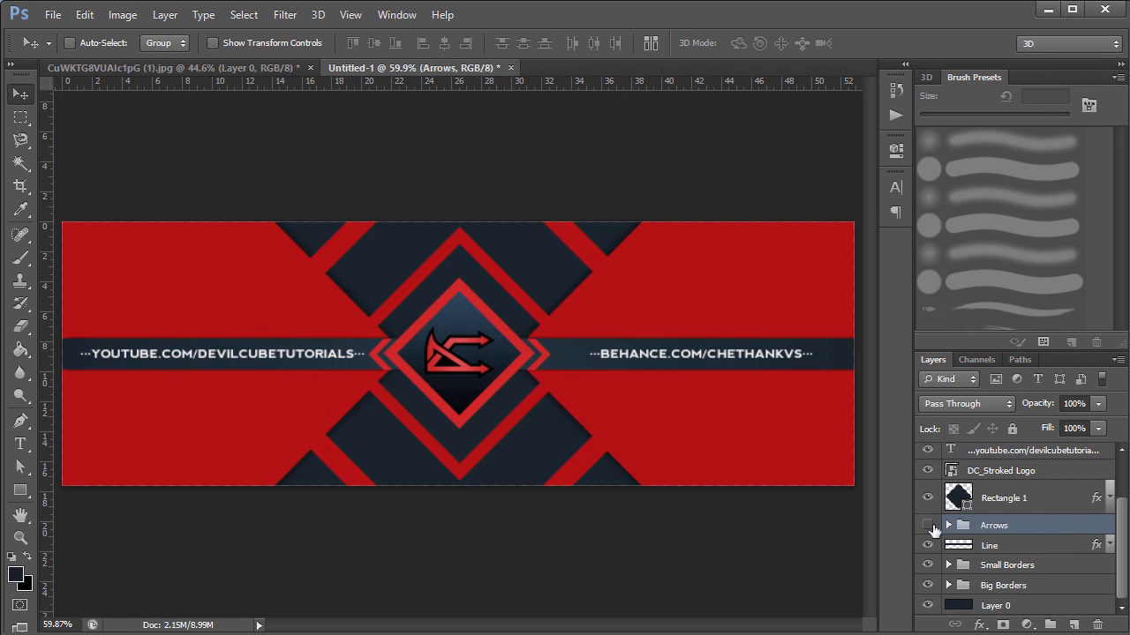
# Step: Rename the Rectangle 1 layer as "Centre Piece"
pyautogui.click(952, 500)
pyautogui.doubleClick(995, 498)
pyautogui.write('Ce')
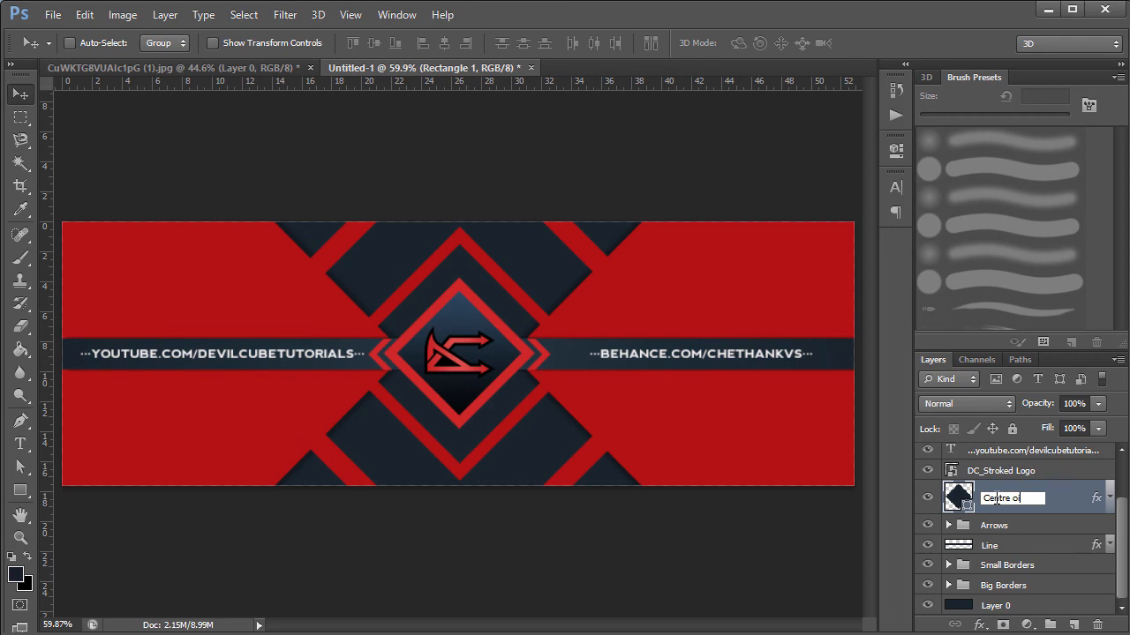
pyautogui.write('ntre Piece')
pyautogui.press('Return')
pyautogui.doubleClick(996, 500)
pyautogui.moveTo(1018, 500); pyautogui.dragTo(1122, 518)
pyautogui.write('icce')
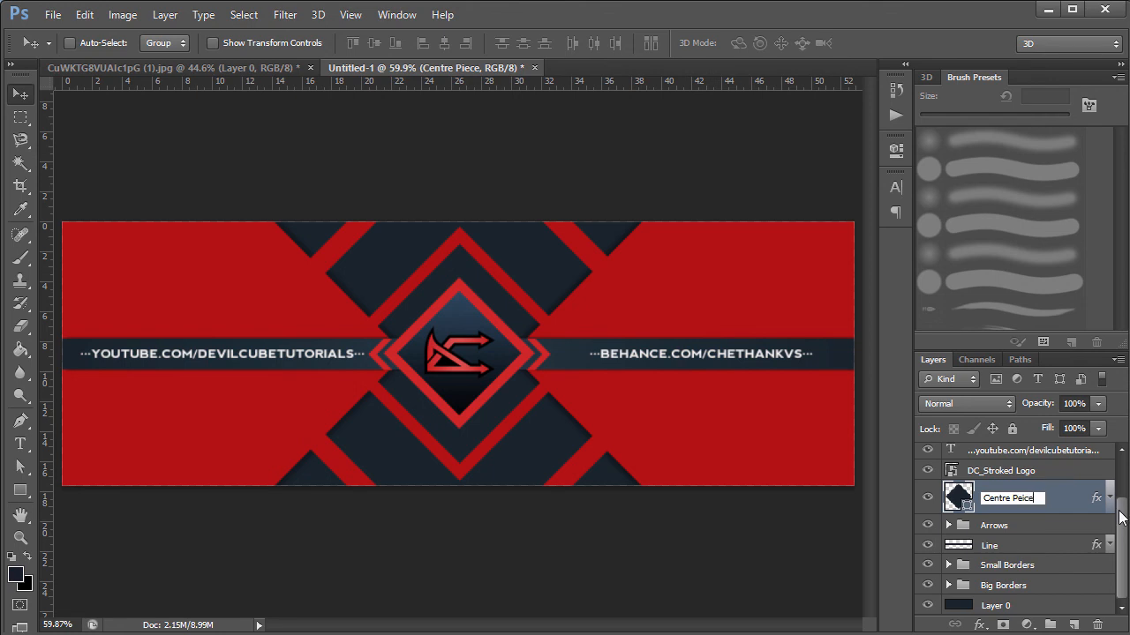
pyautogui.write('eice')
pyautogui.press('Return')
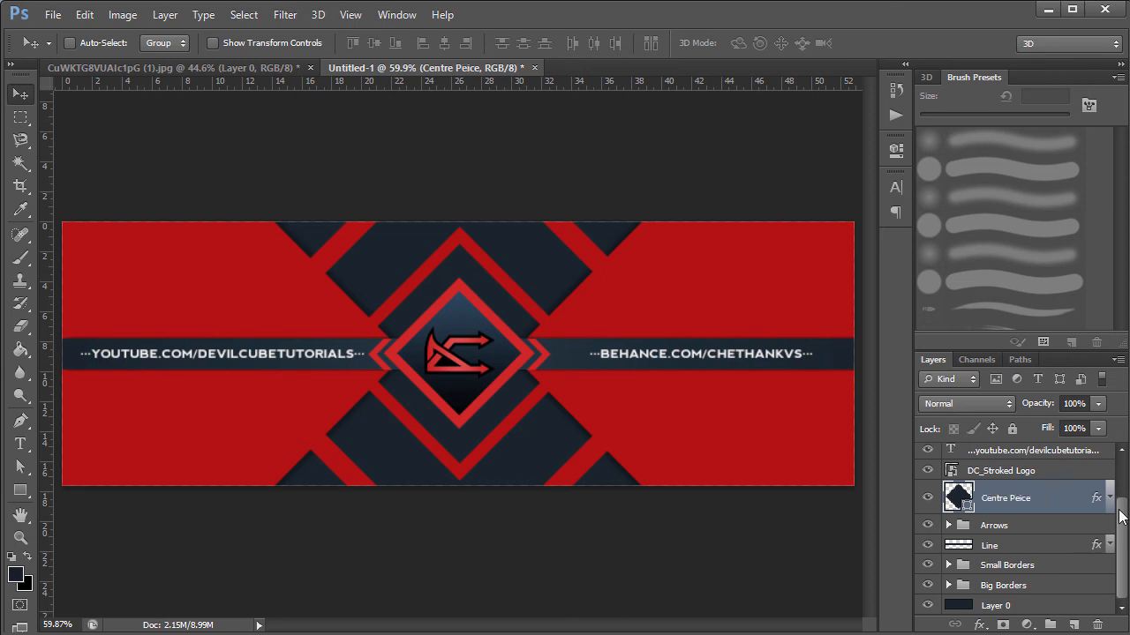
pyautogui.doubleClick(1029, 500)
pyautogui.moveTo(1016, 499); pyautogui.dragTo(1091, 514)
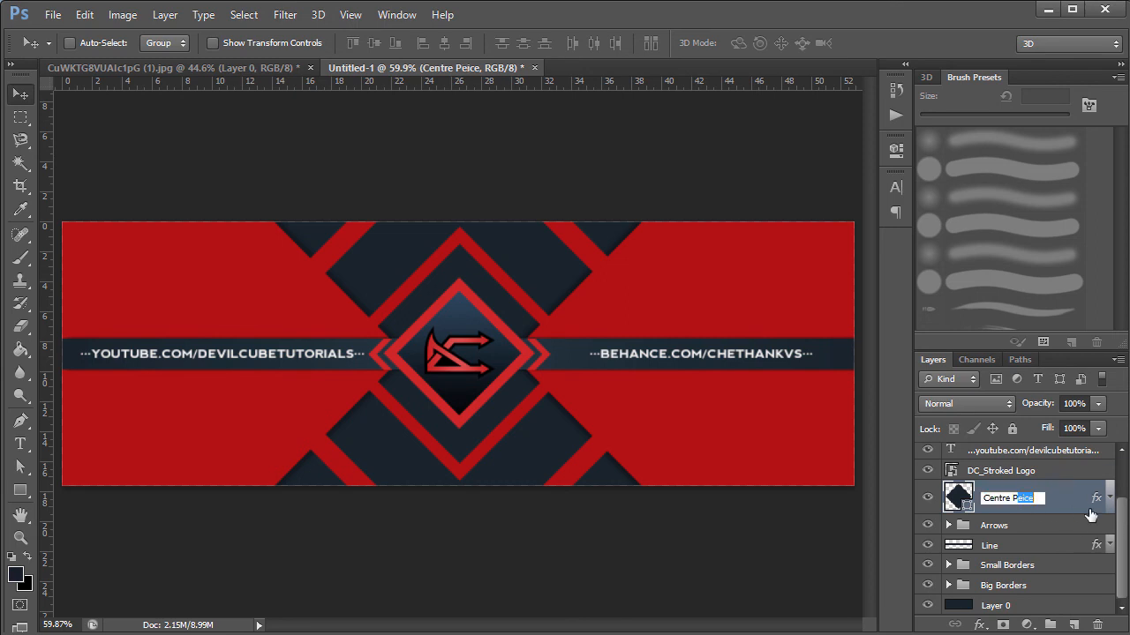
pyautogui.write('iece')
pyautogui.press('Return')
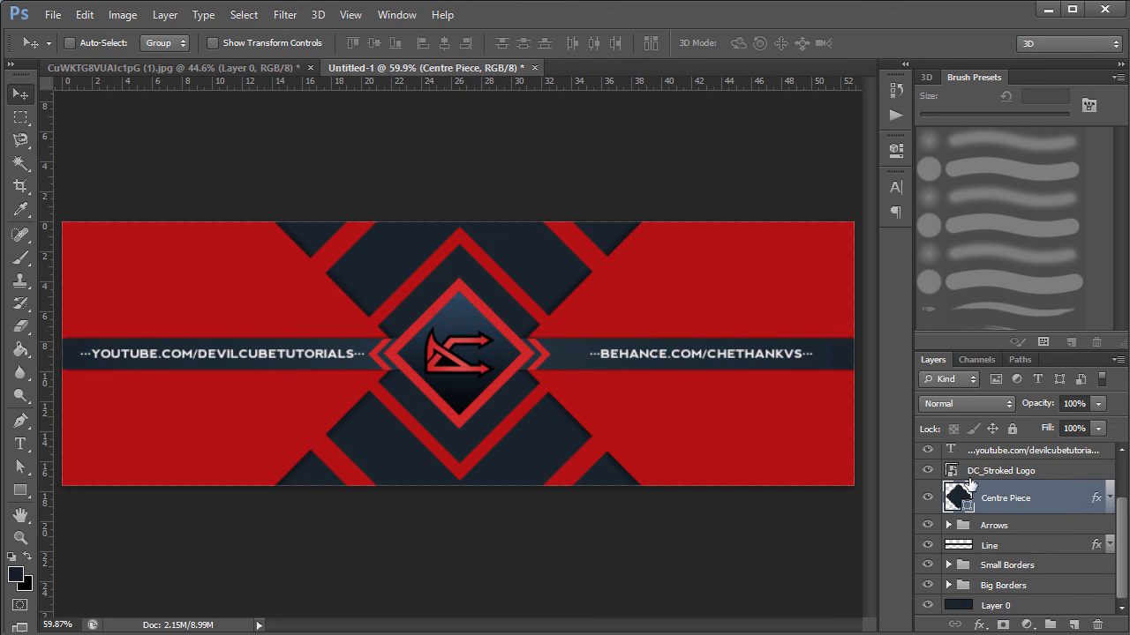
# Step: Group the two web address text layers and name the group "Text"
pyautogui.scroll(3, 1015, 494)
pyautogui.click(1045, 514)
pyautogui.keyDown('shift'); pyautogui.click(1046, 500); pyautogui.keyUp('shift')
pyautogui.hotkey('ctrl', 'g')
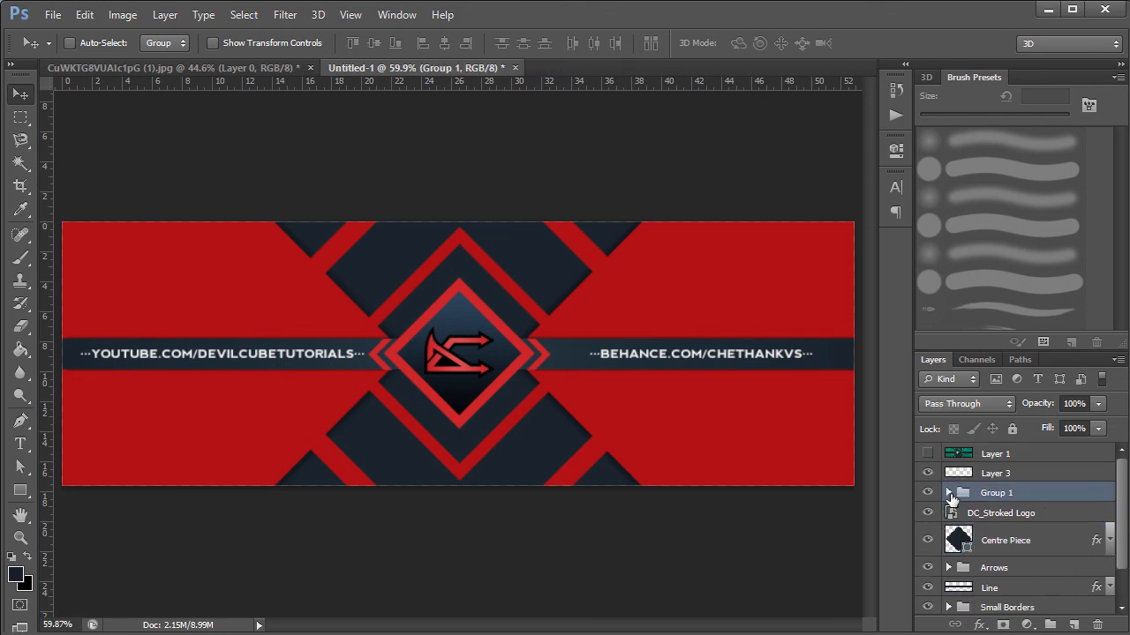
pyautogui.doubleClick(997, 493)
pyautogui.write('Text')
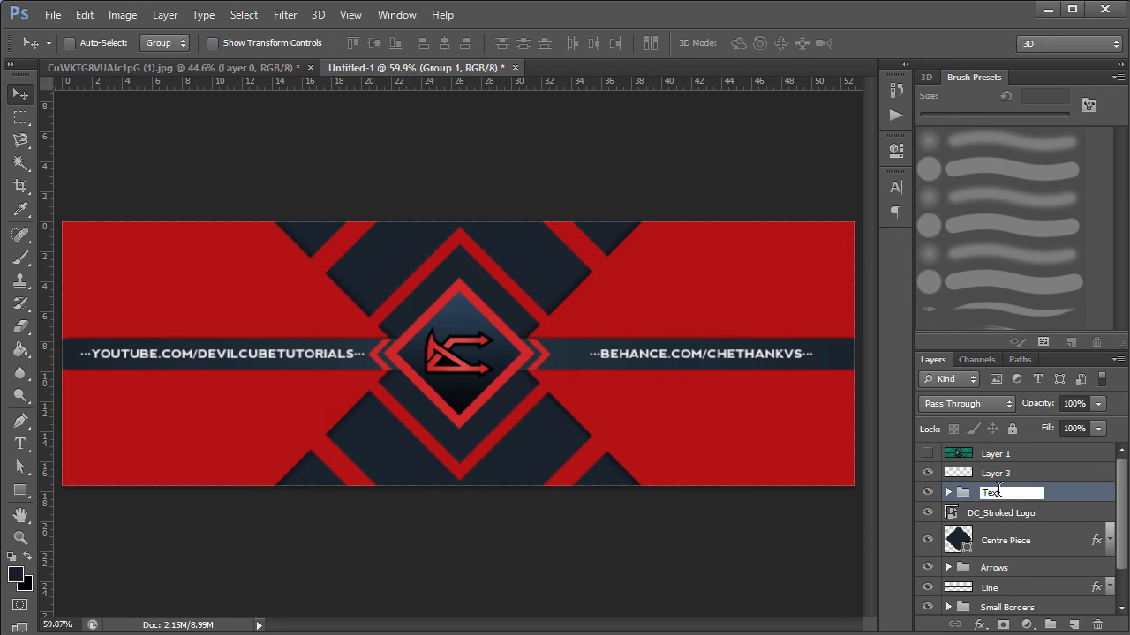
pyautogui.press('Return')
# Step: Rename Layer 3 as "Lighting" and hide the rulers
pyautogui.doubleClick(995, 473)
pyautogui.write('Lighting')
pyautogui.press('Return')
pyautogui.hotkey('ctrl', 'r')
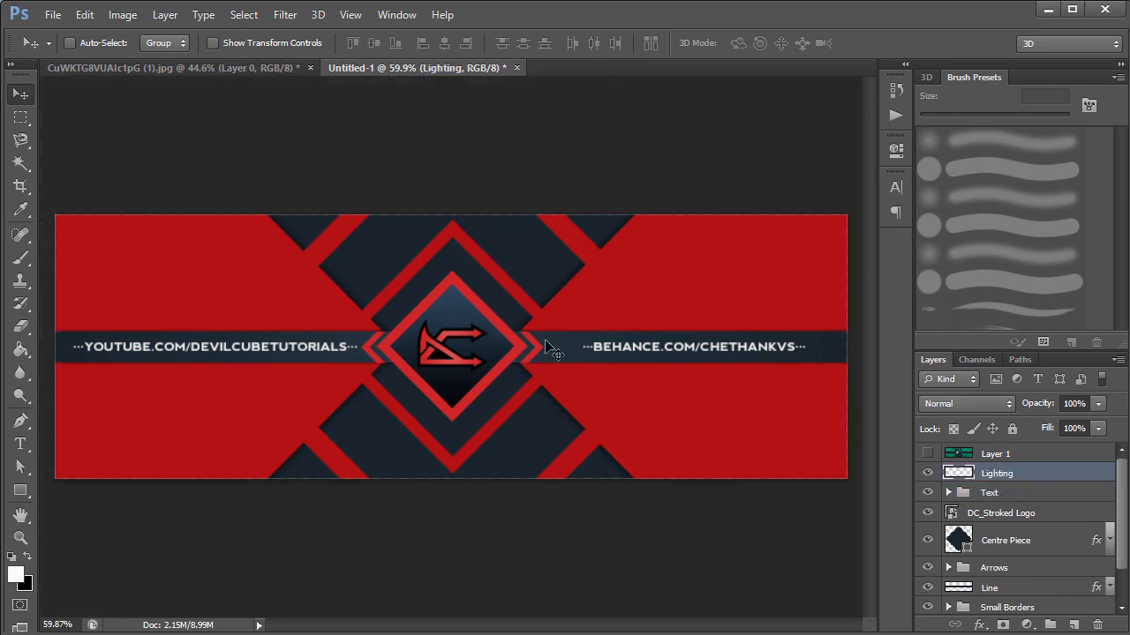
# Step: Paint a single dab with a soft white 800 px brush on the Lighting layer, centred just above the banner's top edge
pyautogui.press('b')
pyautogui.press('x')
pyautogui.press('[')
pyautogui.press('[')
pyautogui.press('[')
pyautogui.press('[')
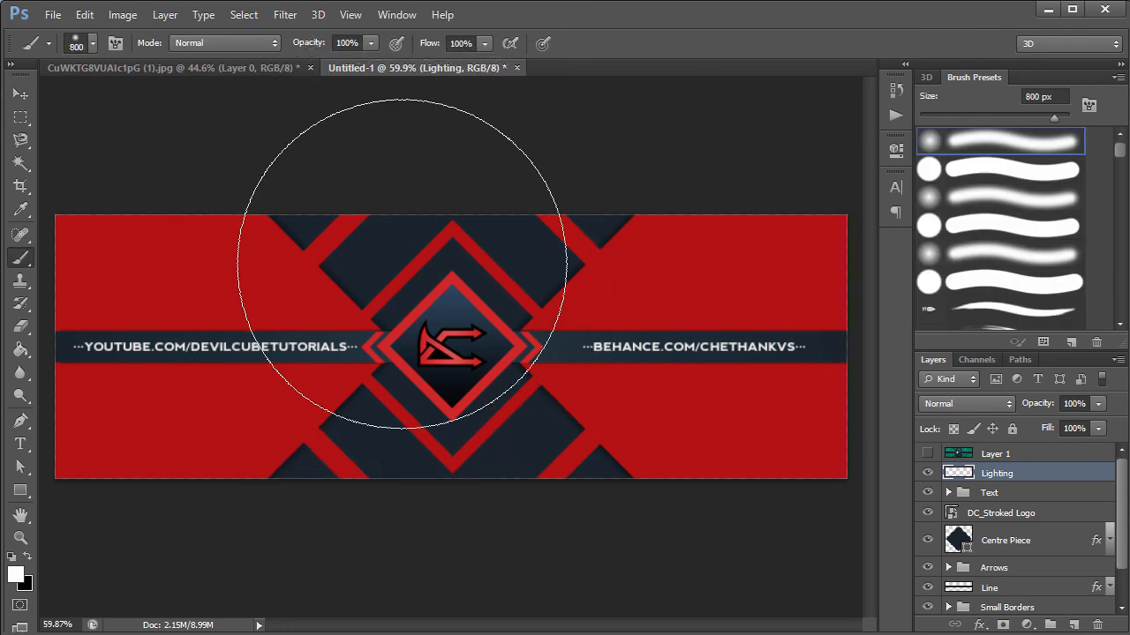
pyautogui.press(']')
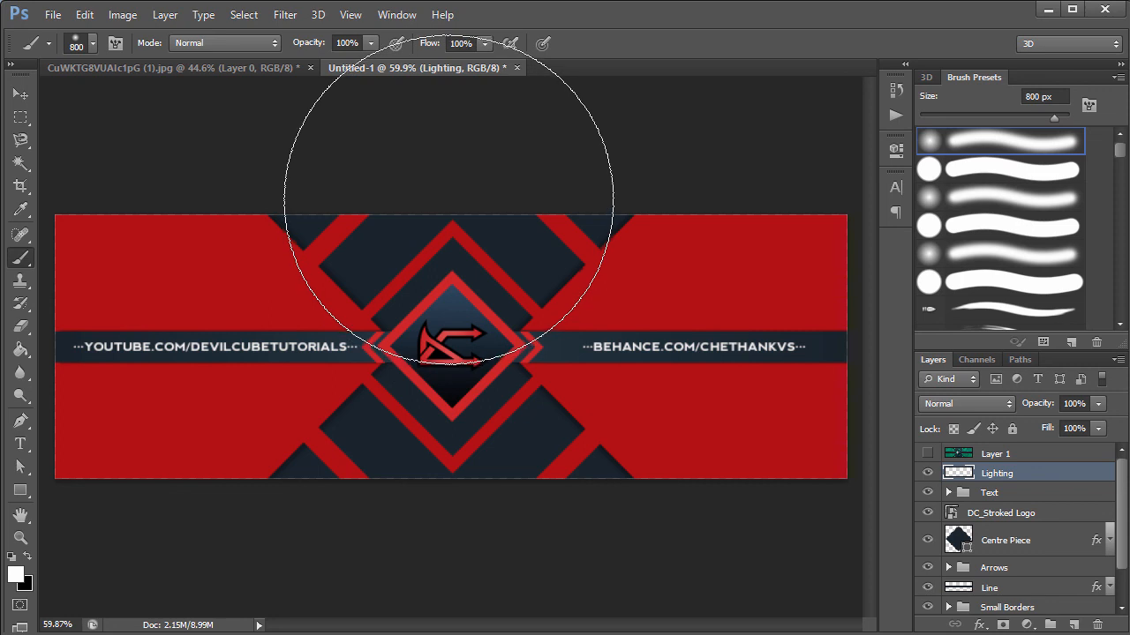
pyautogui.click(450, 199)
# Step: Set the Lighting layer's opacity to 20% and compare the banner with the green reference in Layer 1
pyautogui.click(1042, 407)
pyautogui.write('30')
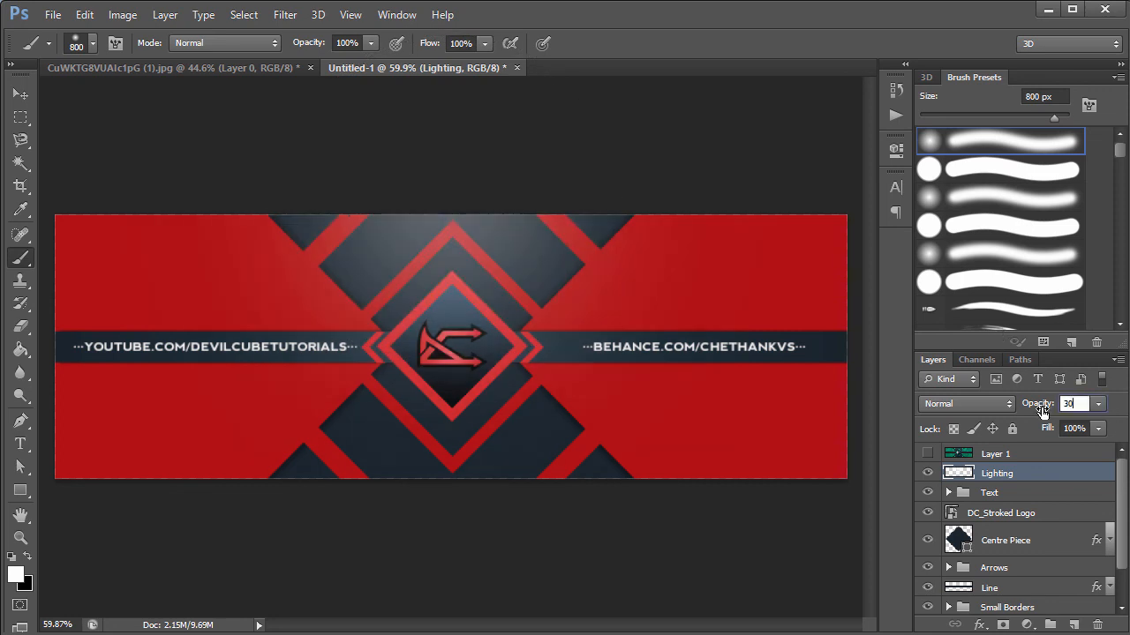
pyautogui.press('Return')
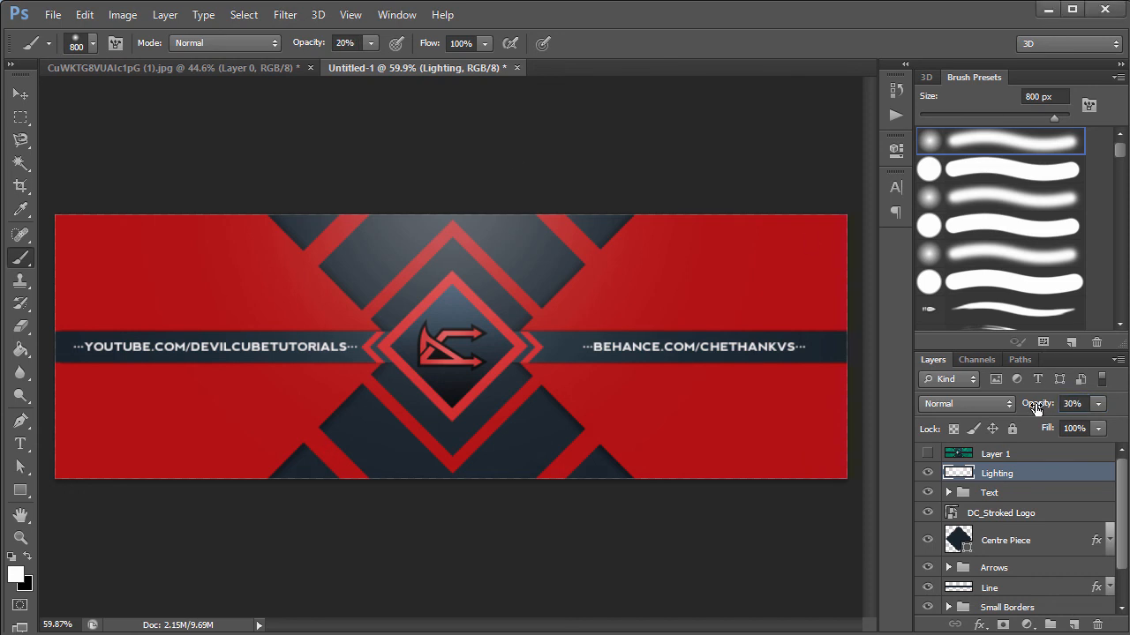
pyautogui.click(1036, 408)
pyautogui.write('20')
pyautogui.press('Return')
pyautogui.press('v')
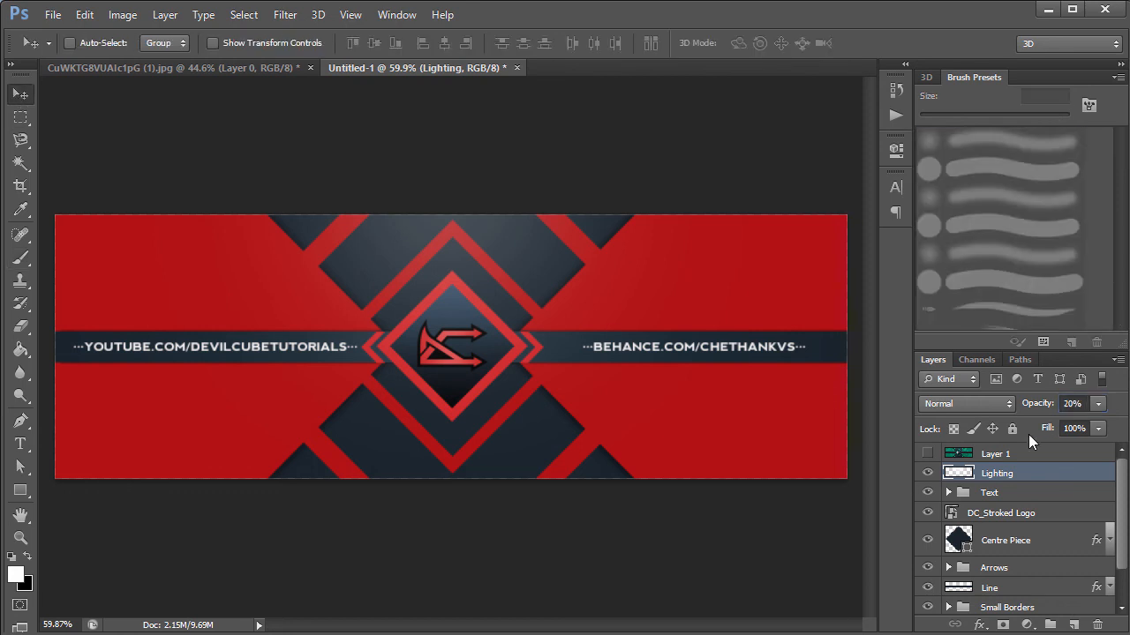
pyautogui.click(927, 454)
pyautogui.click(927, 454)
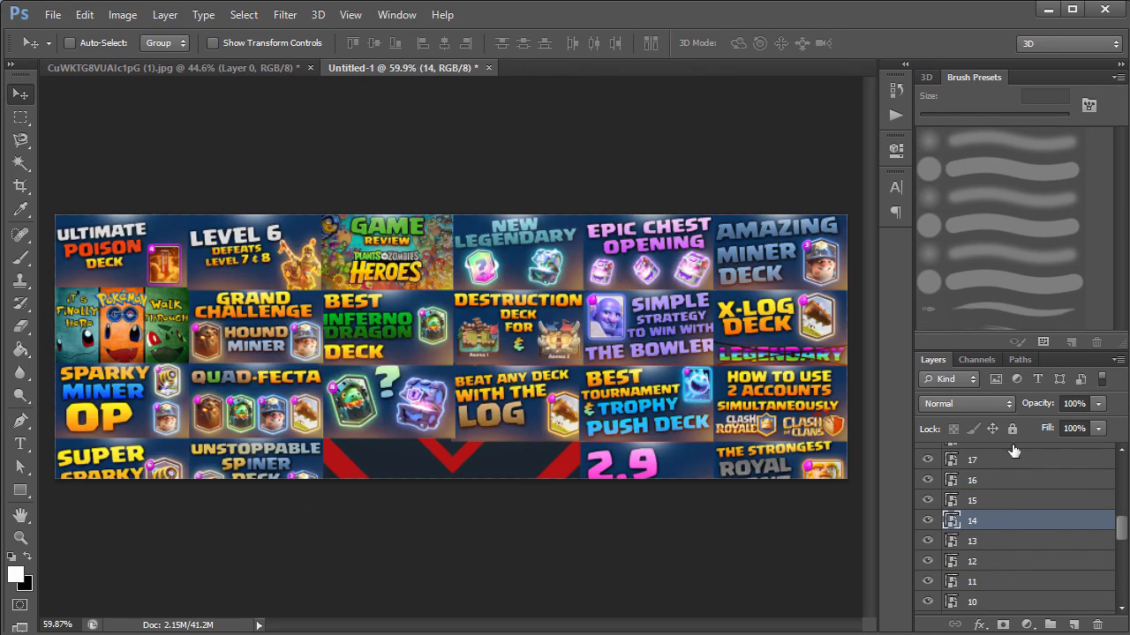
# Step: Merge all the numbered thumbnail layers into one layer and move it into the Small Borders group
pyautogui.moveTo(1123, 528); pyautogui.dragTo(1123, 565)
pyautogui.click(1053, 477)
pyautogui.keyDown('shift'); pyautogui.click(1048, 534); pyautogui.keyUp('shift')
pyautogui.scroll(-3, 1049, 542)
pyautogui.moveTo(545, 375); pyautogui.dragTo(540, 407)
pyautogui.hotkey('ctrl', 'e')
pyautogui.hotkey('ctrl', 'z')
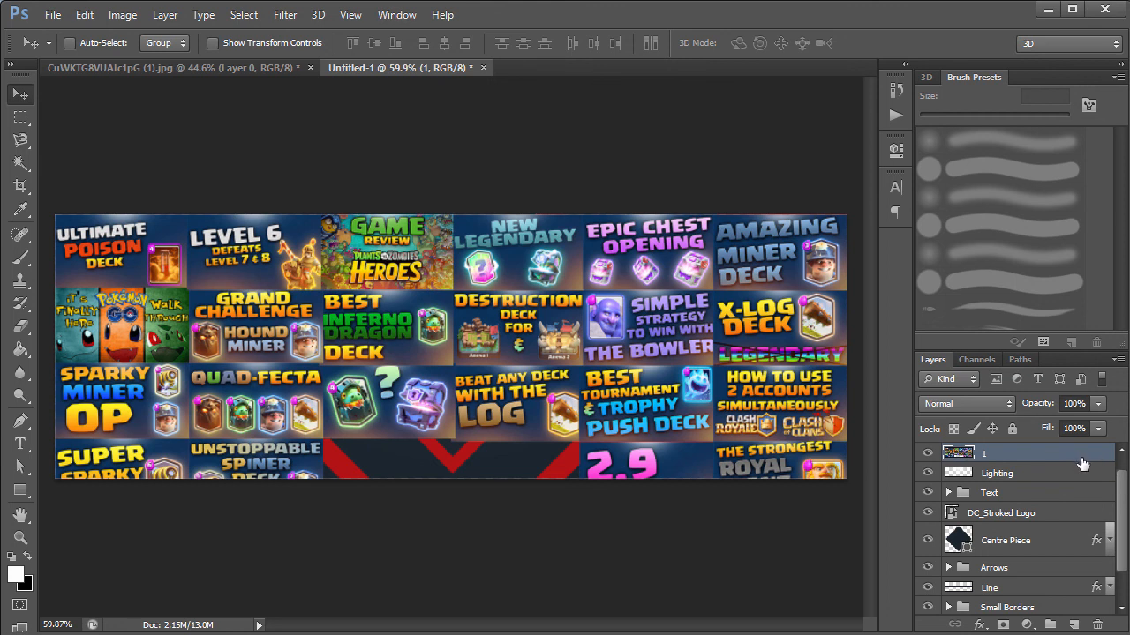
pyautogui.scroll(-1, 1121, 521)
pyautogui.moveTo(1041, 446); pyautogui.dragTo(1096, 595)
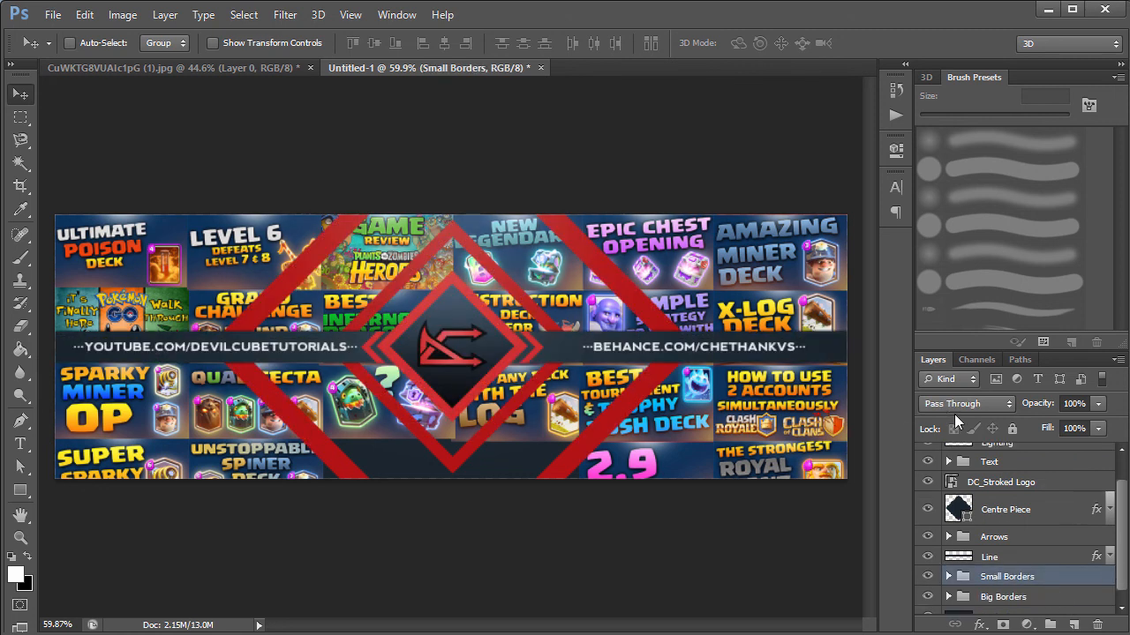
# Step: Compare the banner with the green reference and move the Small Borders group directly above the Arrows group
pyautogui.scroll(1, 1107, 536)
pyautogui.click(928, 454)
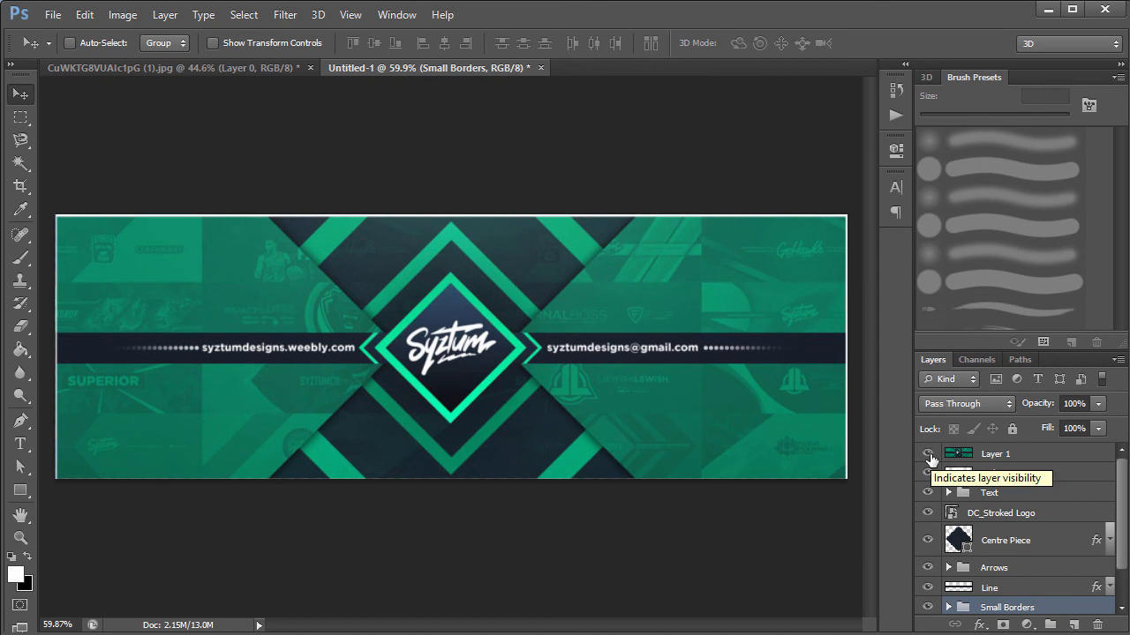
pyautogui.click(928, 454)
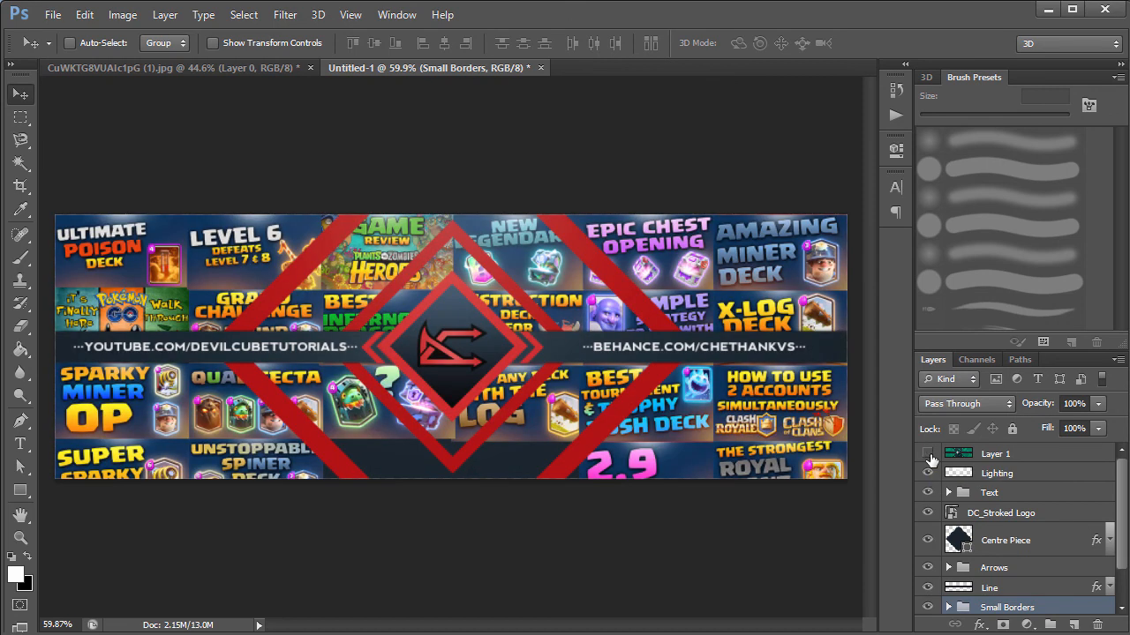
pyautogui.click(929, 454)
pyautogui.click(928, 454)
pyautogui.moveTo(1016, 607); pyautogui.dragTo(1037, 575)
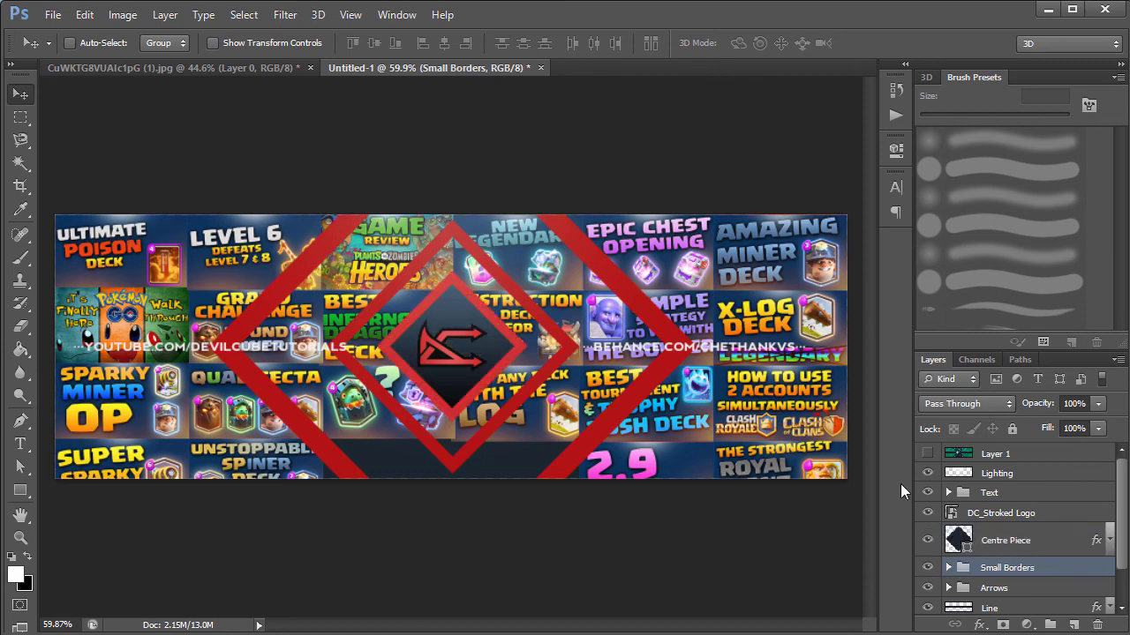
# Step: Try out different blend modes on the Small Borders group and settle on Soft Light
pyautogui.click(958, 406)
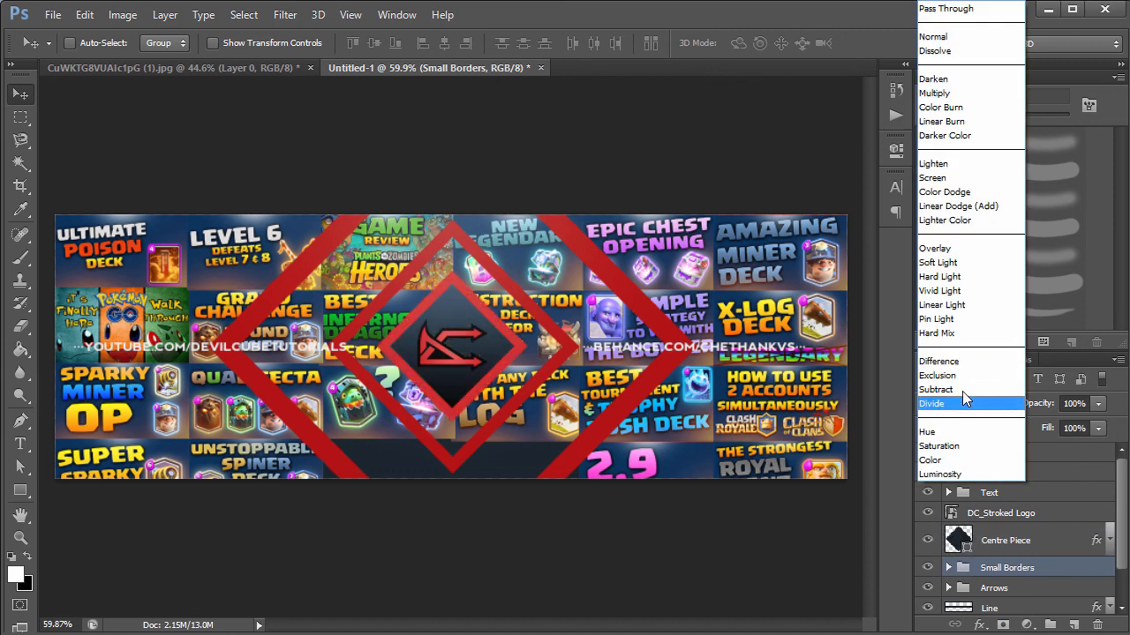
pyautogui.click(956, 33)
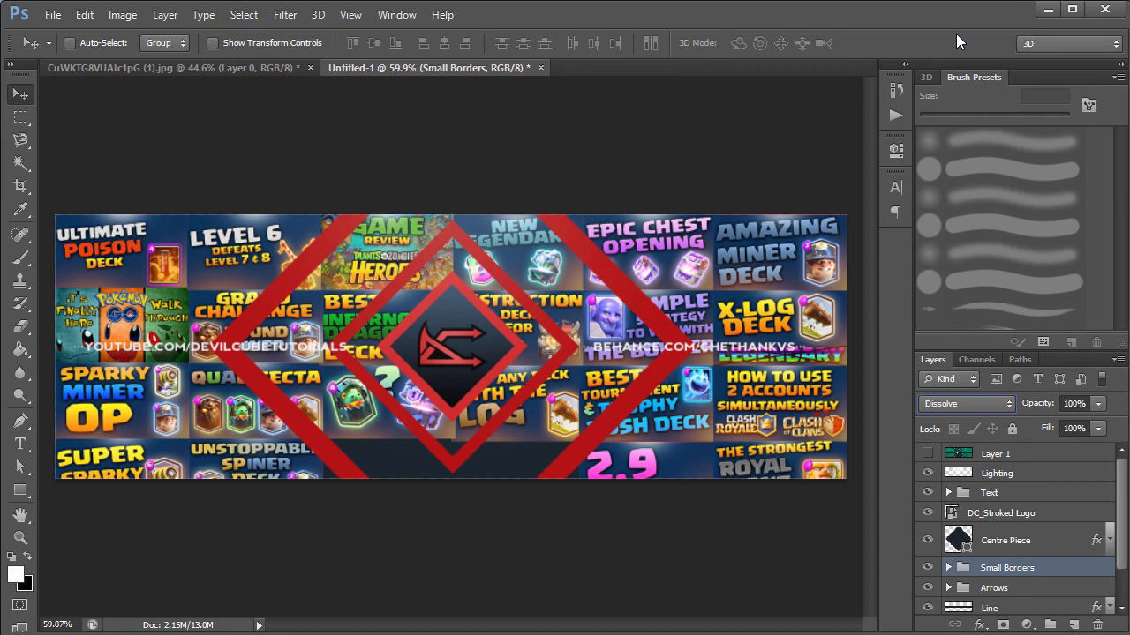
pyautogui.hotkey('shift', '+')
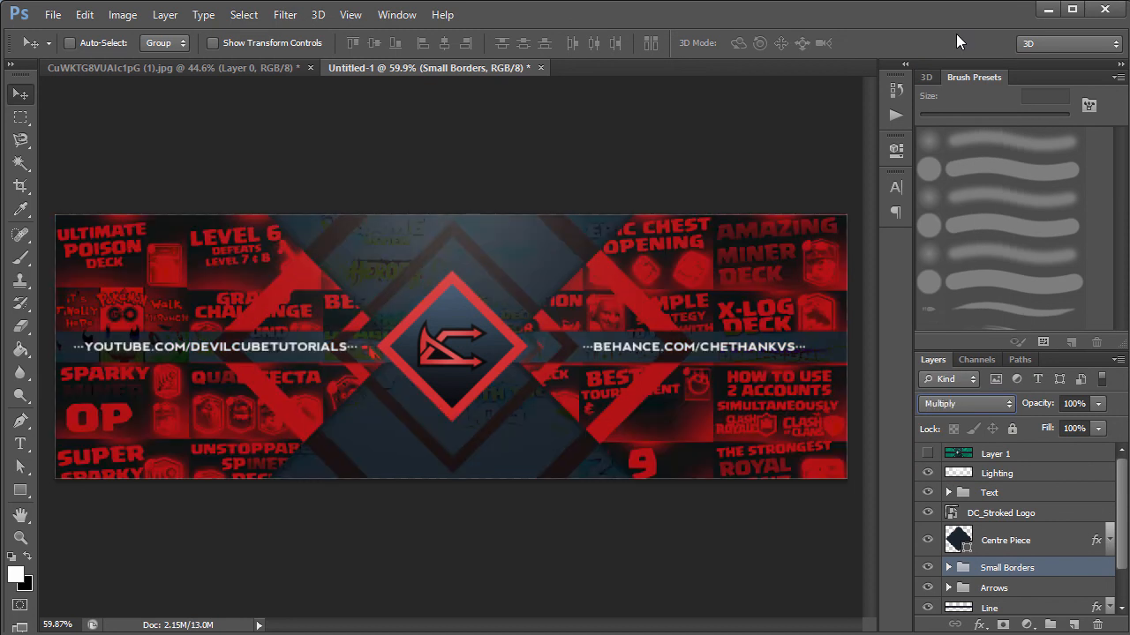
pyautogui.hotkey('shift', '+')
pyautogui.hotkey('shift', '+')
pyautogui.hotkey('shift', '+')
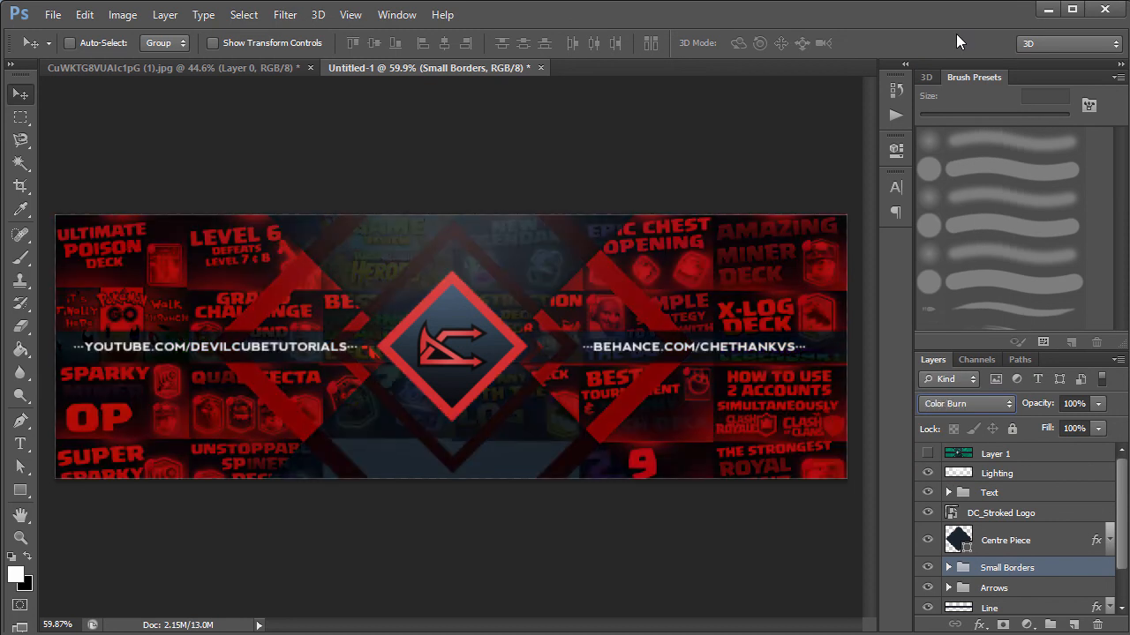
pyautogui.hotkey('shift', '+')
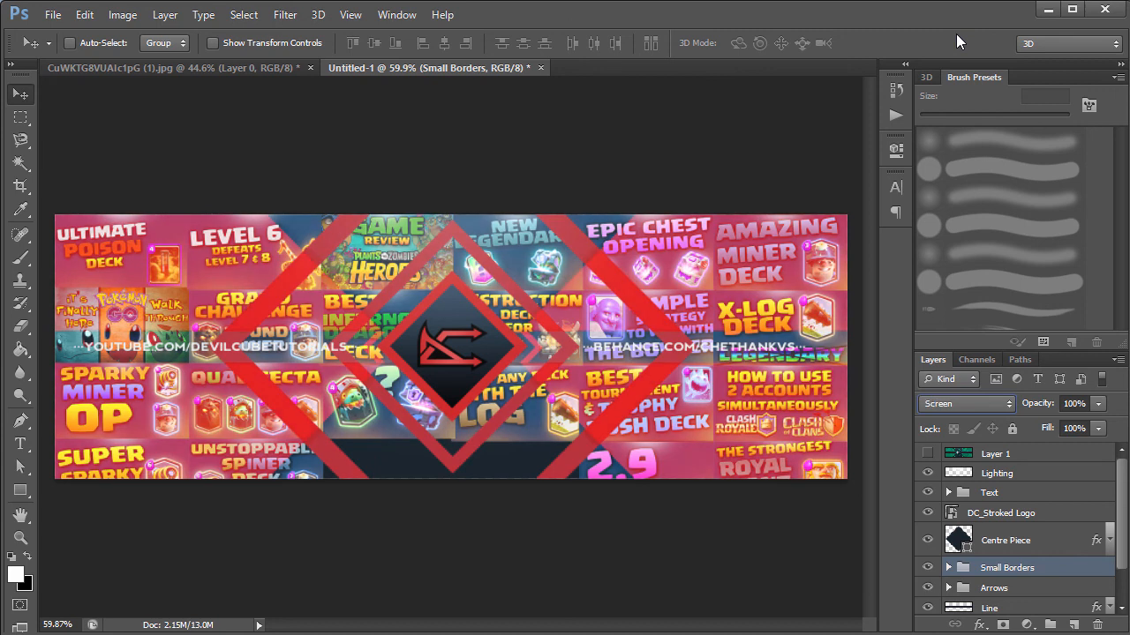
pyautogui.hotkey('shift', '+')
pyautogui.hotkey('shift', '+')
pyautogui.hotkey('shift', '+')
pyautogui.hotkey('shift', '+')
pyautogui.hotkey('shift', '+')
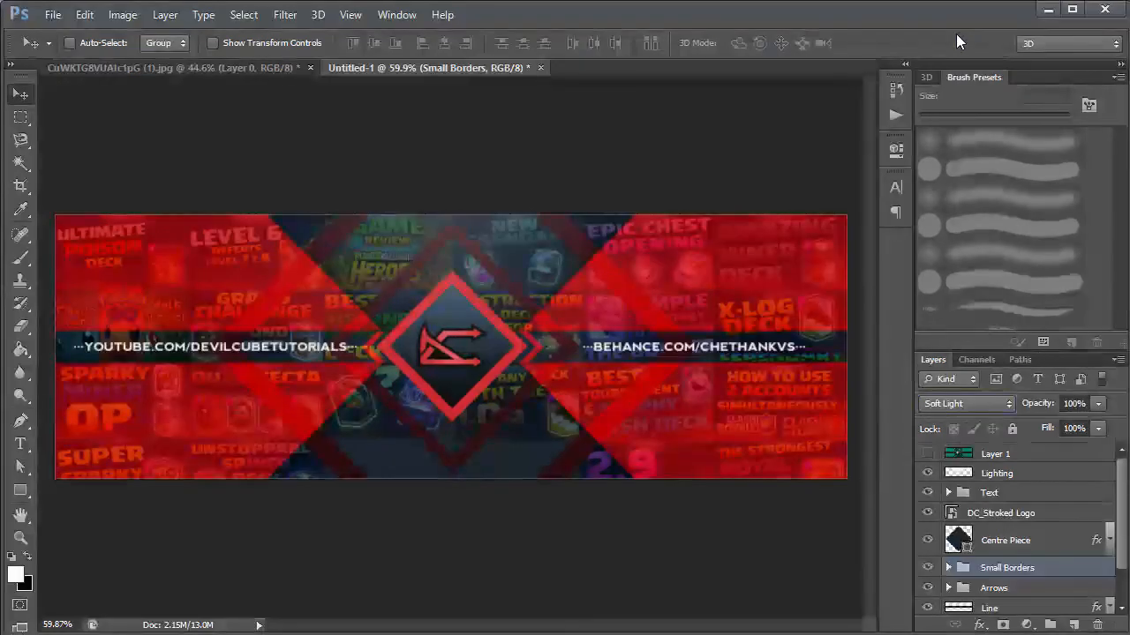
pyautogui.hotkey('shift', '+')
pyautogui.hotkey('shift', '+')
pyautogui.hotkey('shift', '+')
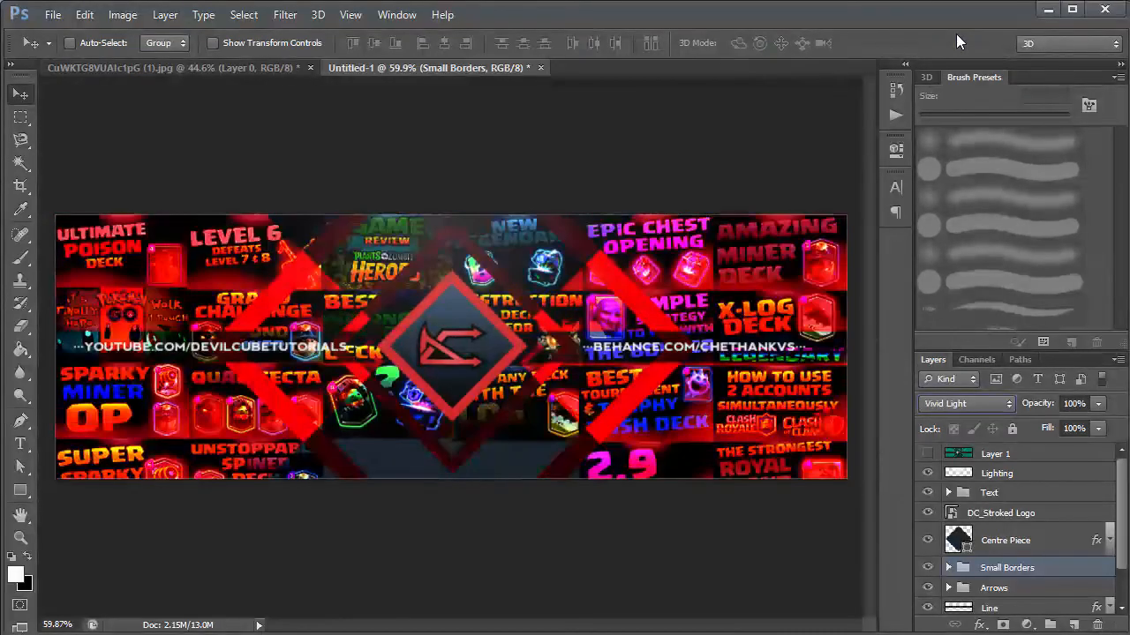
pyautogui.hotkey('shift', '+')
pyautogui.hotkey('shift', '+')
pyautogui.hotkey('shift', '-')
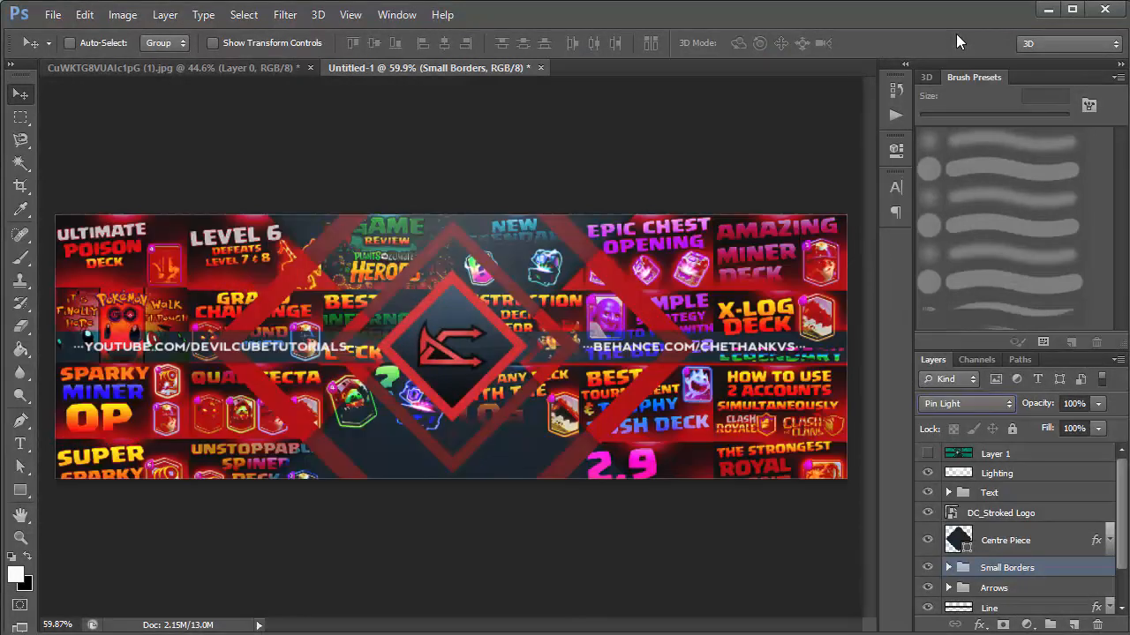
pyautogui.hotkey('shift', '-')
pyautogui.hotkey('shift', '-')
pyautogui.hotkey('shift', '-')
pyautogui.hotkey('shift', '-')
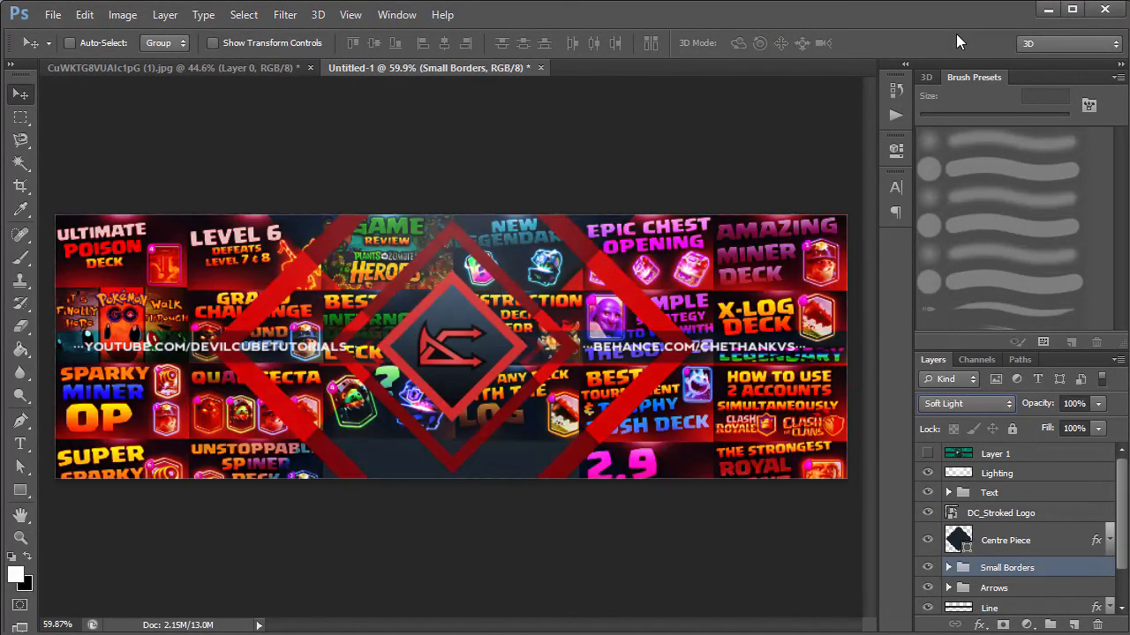
# Step: Set the Small Borders group's opacity to 20%
pyautogui.click(1048, 406)
pyautogui.write('10')
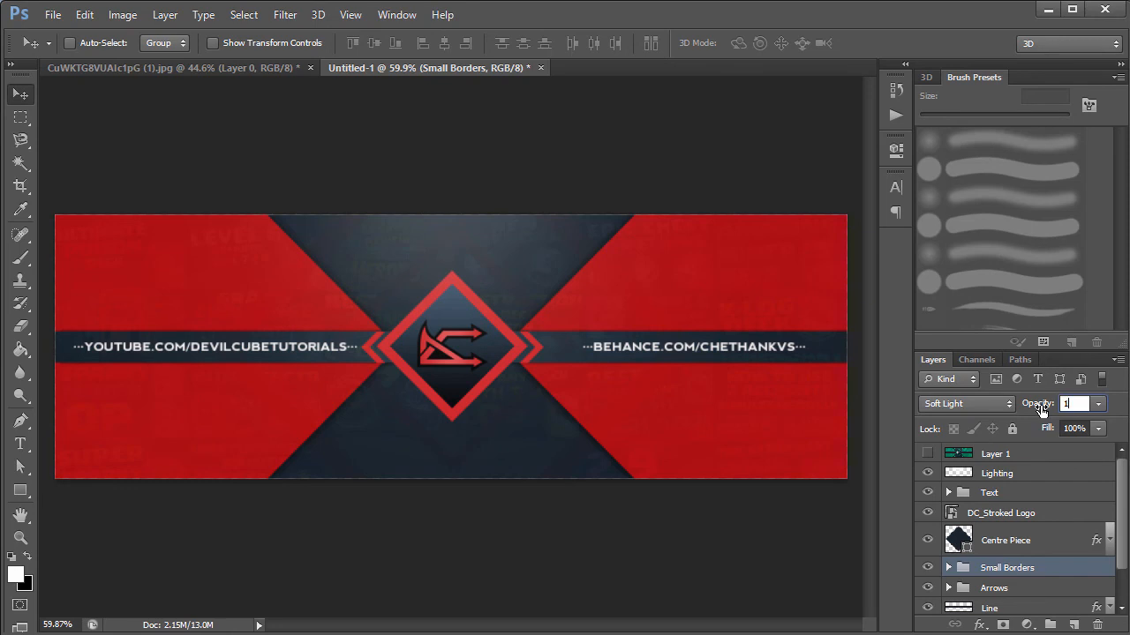
pyautogui.write('20')
pyautogui.click(1043, 495)
# Step: Check what the Arrows, Big Borders and Small Borders groups contain by toggling their visibility, and select the Small Borders group
pyautogui.click(928, 588)
pyautogui.click(927, 588)
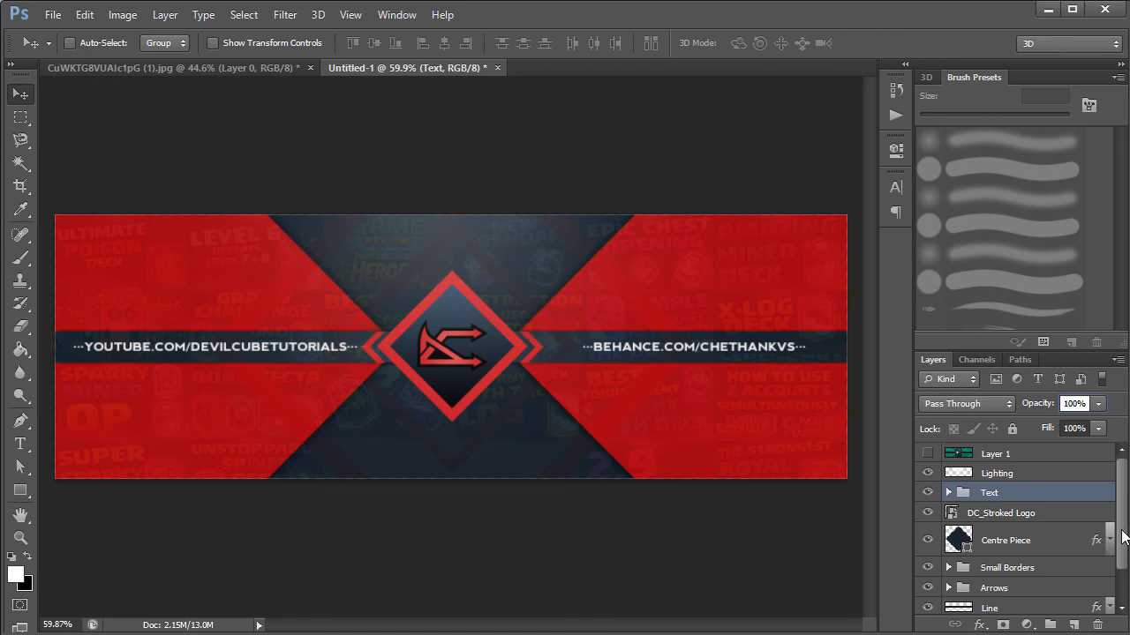
pyautogui.scroll(-2, 1114, 539)
pyautogui.click(926, 593)
pyautogui.click(926, 593)
pyautogui.click(927, 532)
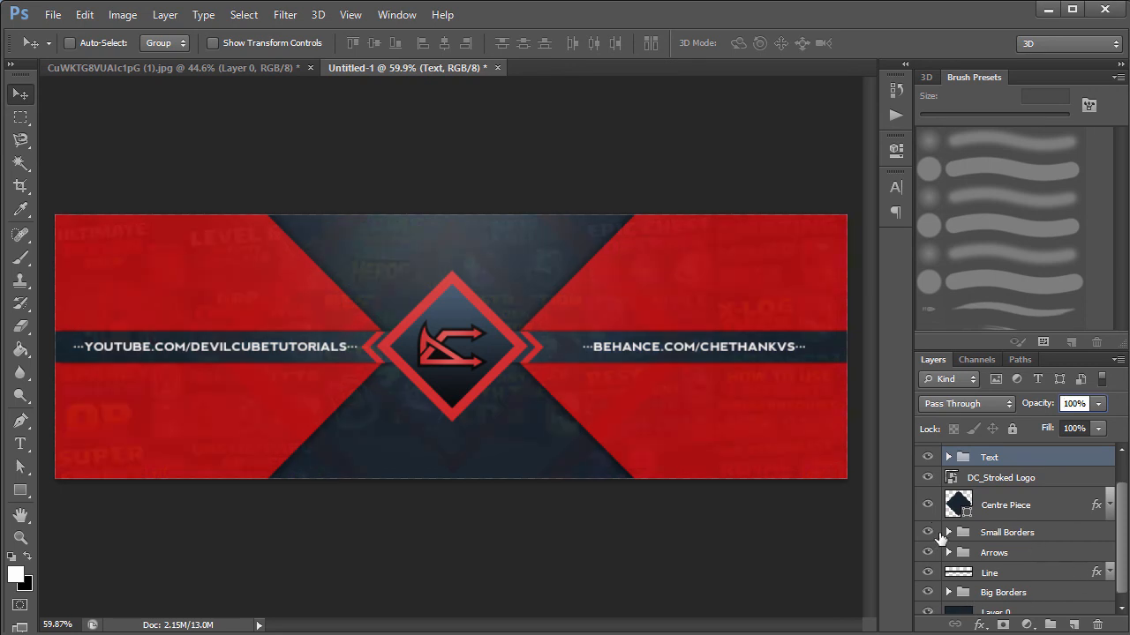
pyautogui.click(1005, 532)
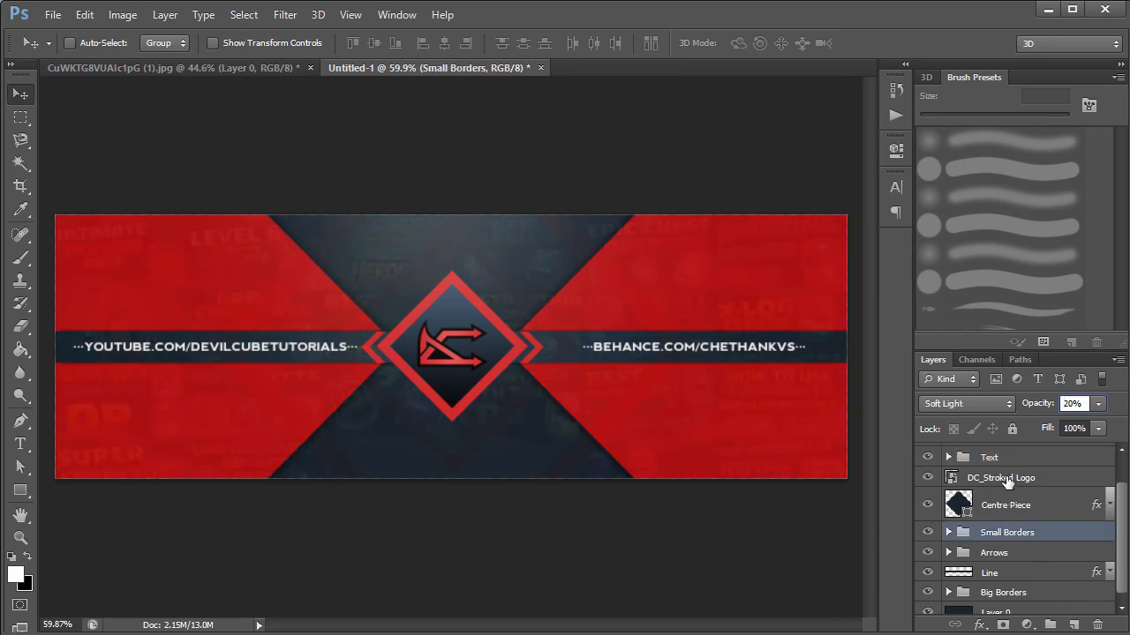
pyautogui.scroll(2, 1007, 481)
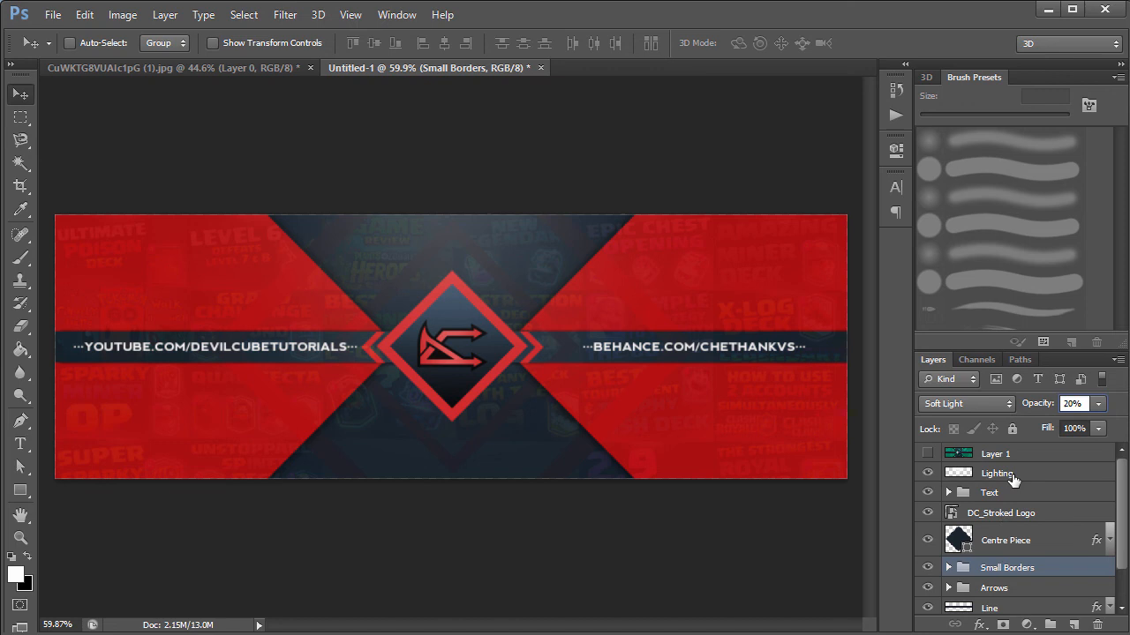
# Step: Compare the banner with the green reference and check the contents of the Small Borders and Text groups in the layer stack
pyautogui.click(926, 454)
pyautogui.click(926, 455)
pyautogui.moveTo(1122, 520)
pyautogui.mouseDown()
pyautogui.moveTo(1121, 557)
pyautogui.moveTo(1119, 501)
pyautogui.mouseUp()
pyautogui.click(947, 568)
pyautogui.click(947, 567)
pyautogui.moveTo(1125, 500); pyautogui.dragTo(1044, 576)
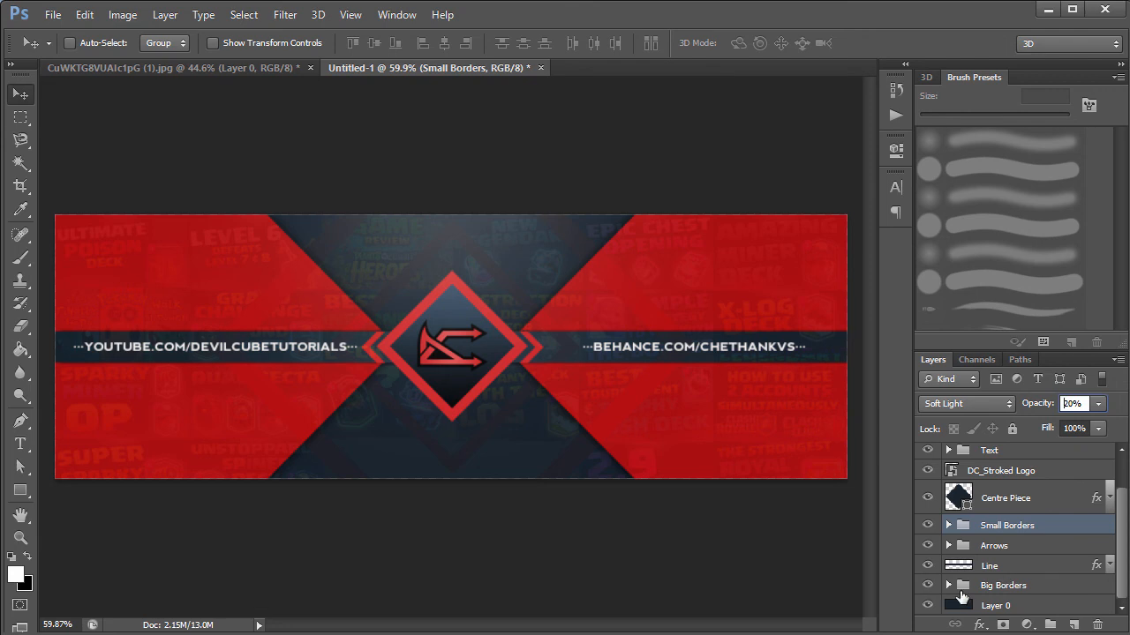
pyautogui.click(947, 450)
pyautogui.click(948, 450)
# Step: Move thumbnail layer 1 out of the Small Borders group to directly above it, and collapse the group
pyautogui.click(948, 525)
pyautogui.moveTo(1123, 509); pyautogui.dragTo(1124, 536)
pyautogui.moveTo(1021, 558); pyautogui.dragTo(1002, 468)
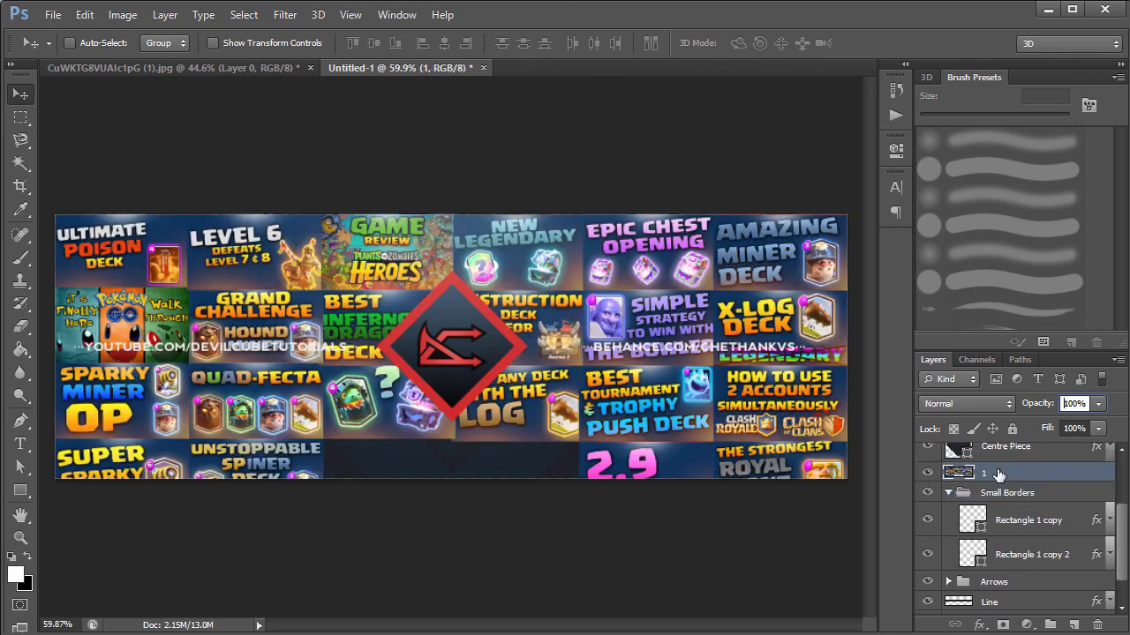
pyautogui.click(948, 494)
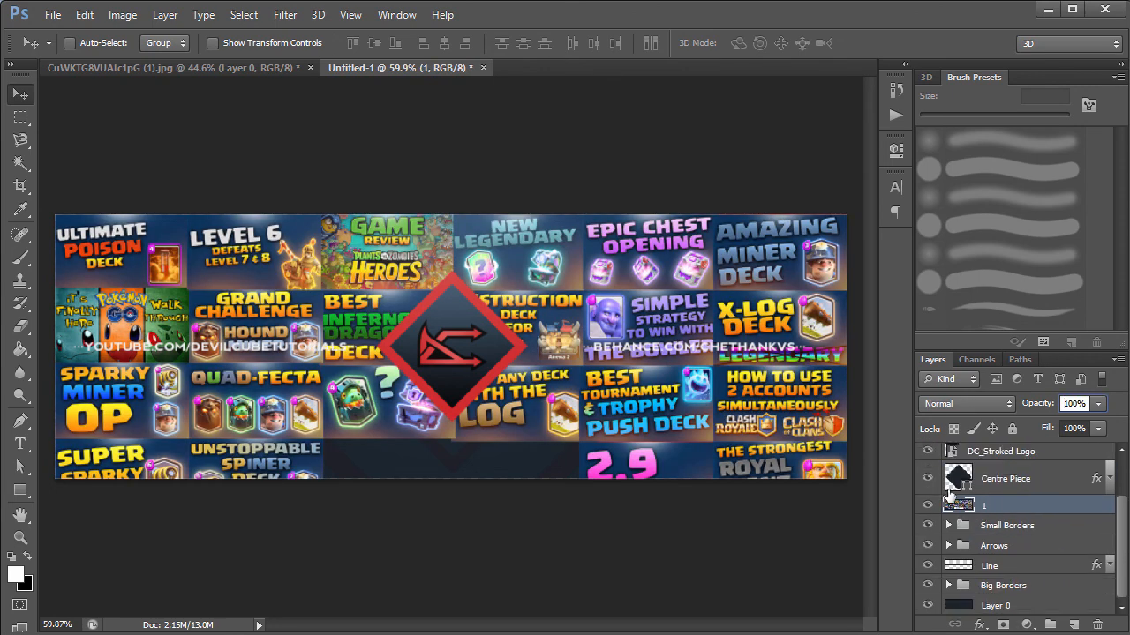
# Step: Set layer 1's blend mode to Soft Light and its opacity to 15%
pyautogui.click(987, 405)
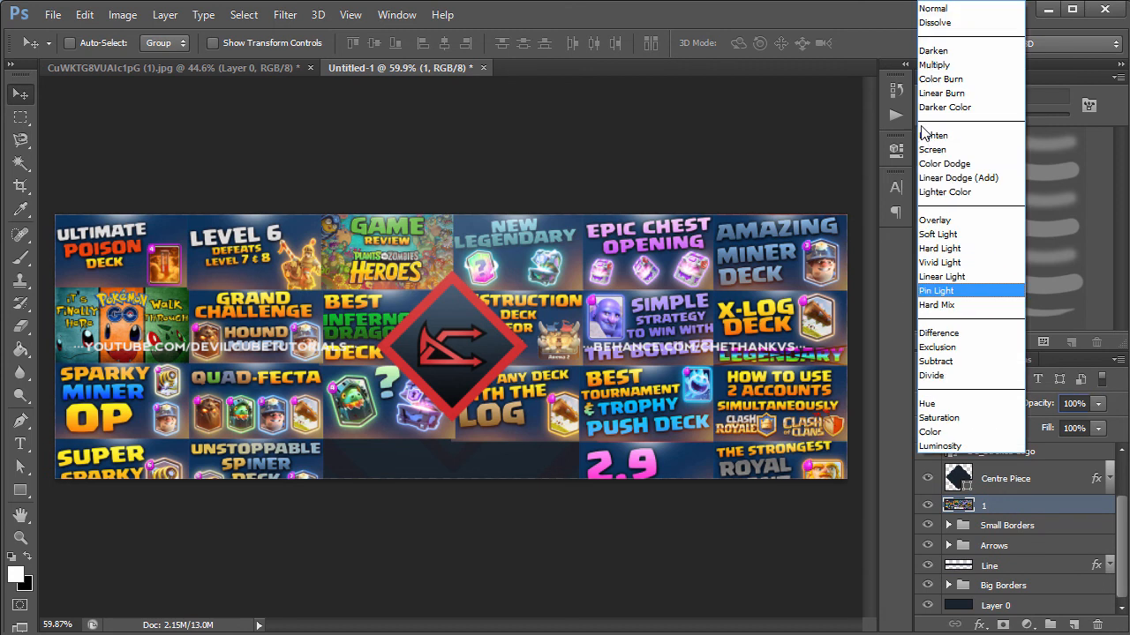
pyautogui.click(956, 234)
pyautogui.click(1073, 404)
pyautogui.write('20')
pyautogui.press('BackSpace')
pyautogui.press('BackSpace')
pyautogui.write('15')
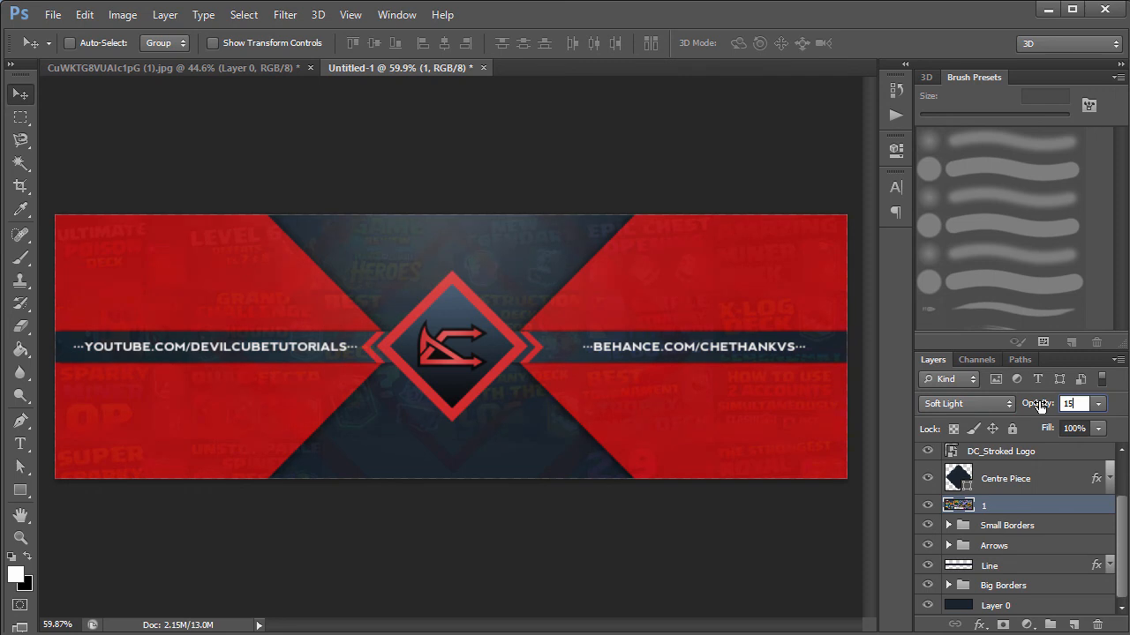
# Step: Move the Small Borders group directly above layer 1
pyautogui.moveTo(1017, 525); pyautogui.dragTo(1015, 508)
pyautogui.click(1016, 526)
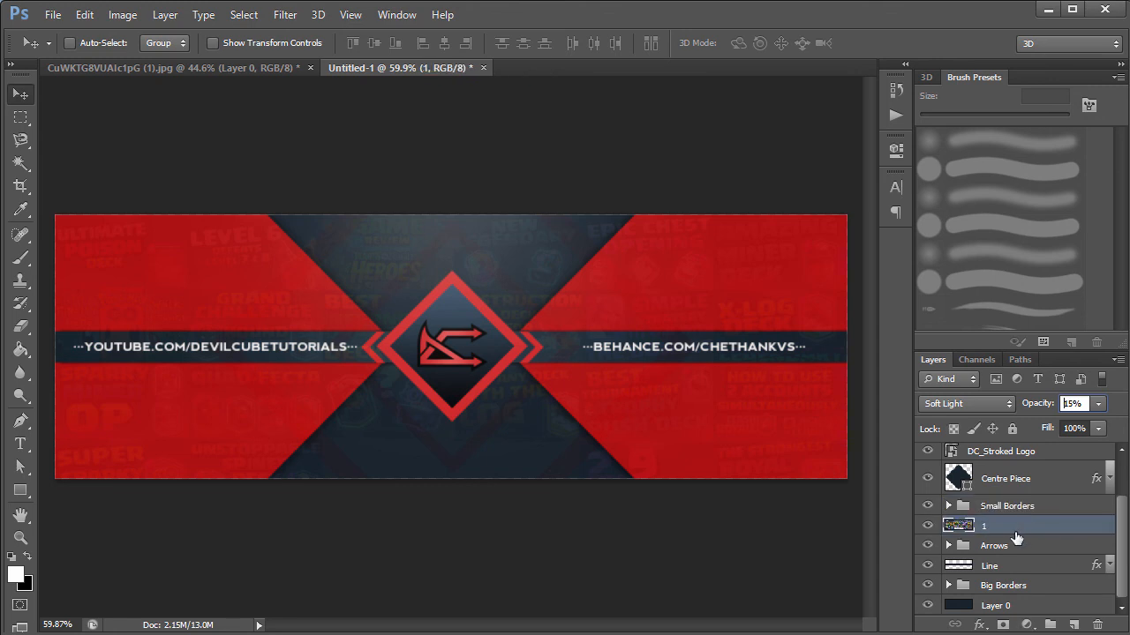
pyautogui.moveTo(1014, 536); pyautogui.dragTo(1015, 510)
# Step: Set the Small Borders group's blend mode to Normal and its opacity to 100%
pyautogui.click(1011, 507)
pyautogui.click(966, 403)
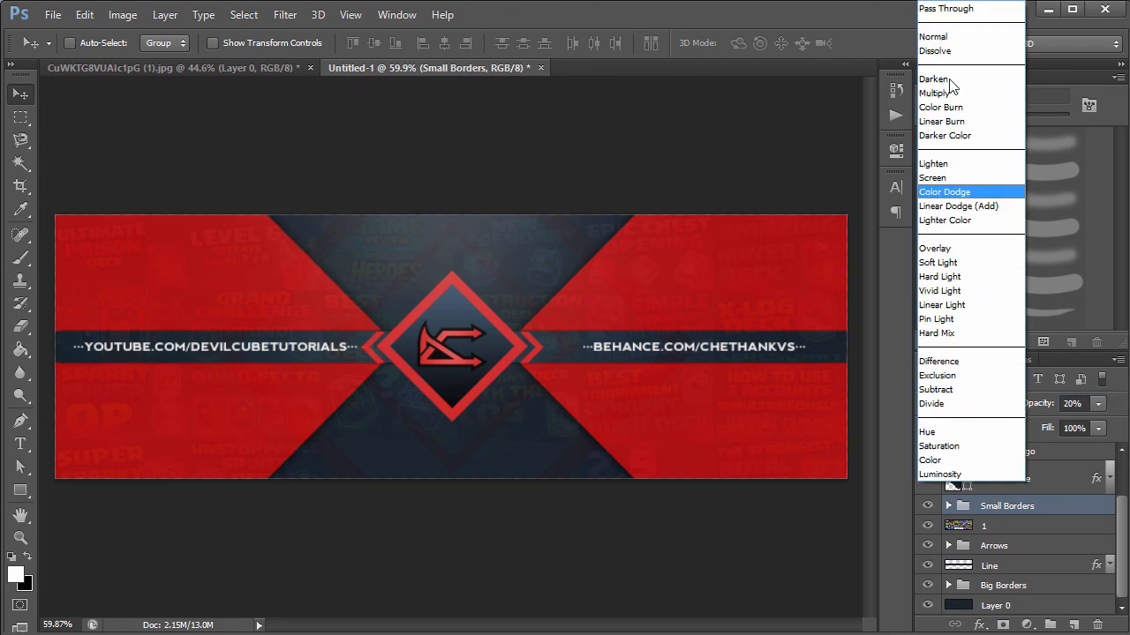
pyautogui.click(934, 36)
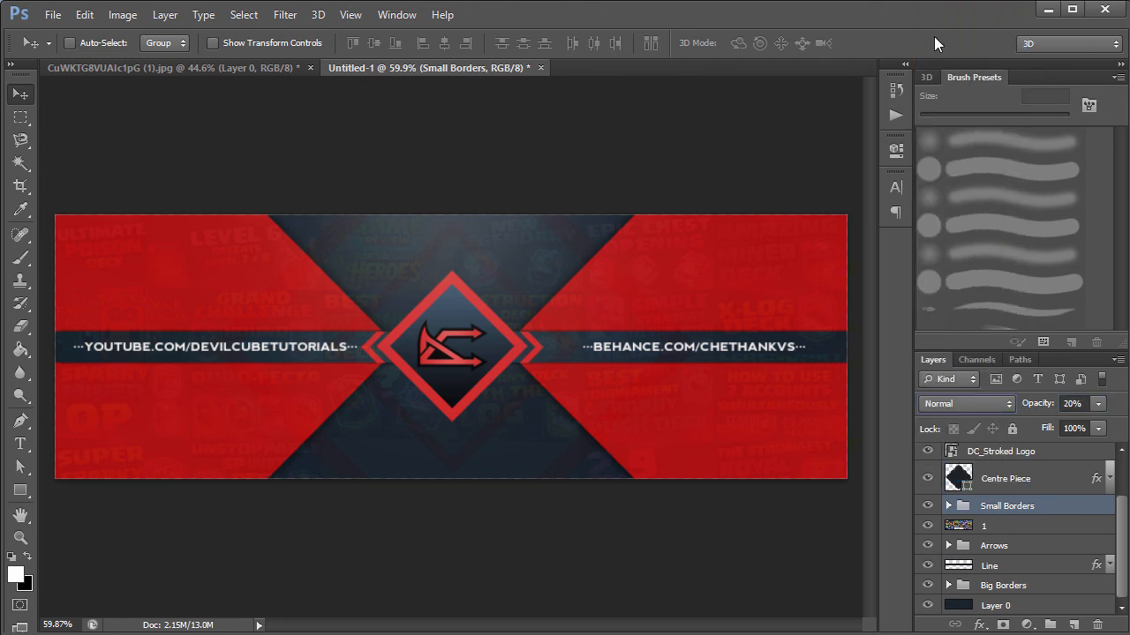
pyautogui.click(1039, 405)
pyautogui.write('100')
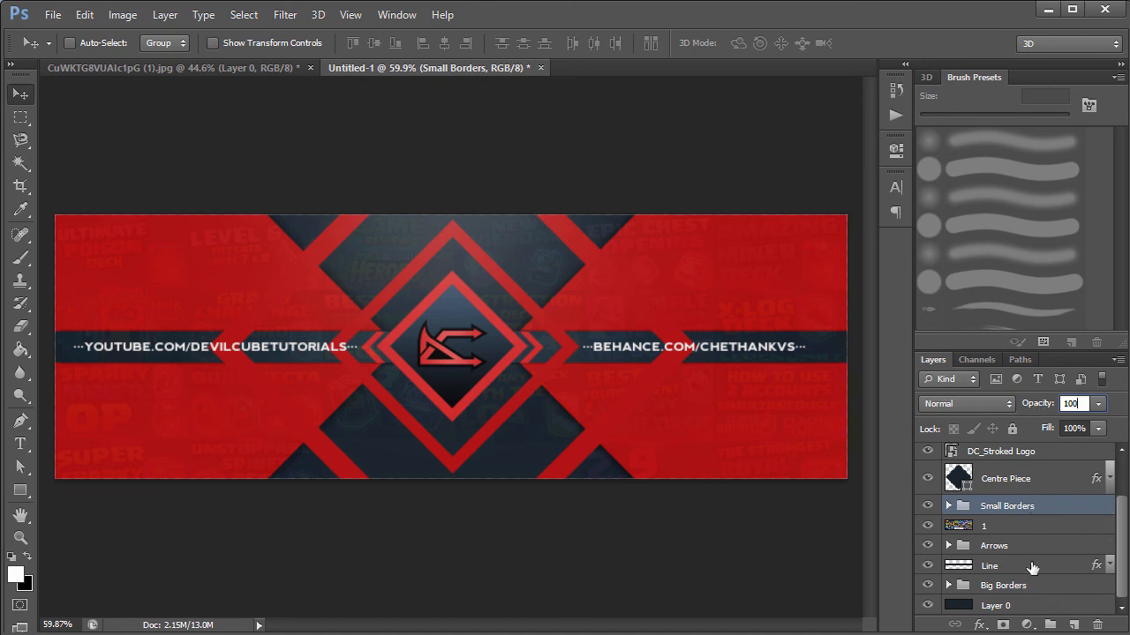
# Step: Move the Line layer directly below Centre Piece and the Big Borders group directly below Line
pyautogui.moveTo(1031, 568); pyautogui.dragTo(1031, 499)
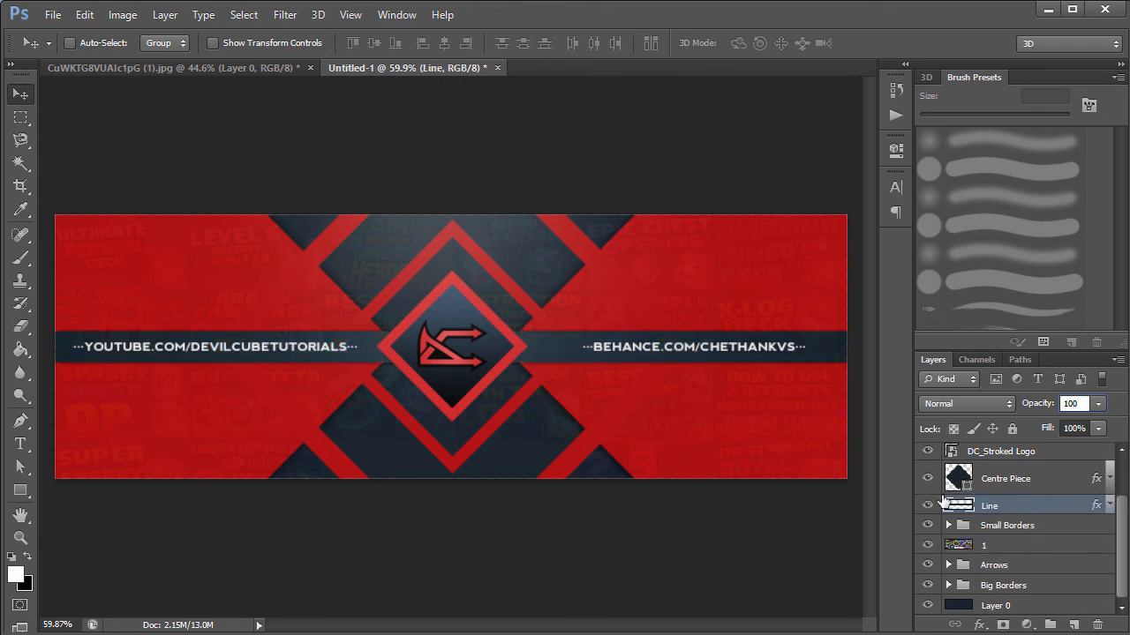
pyautogui.moveTo(1010, 589); pyautogui.dragTo(1008, 523)
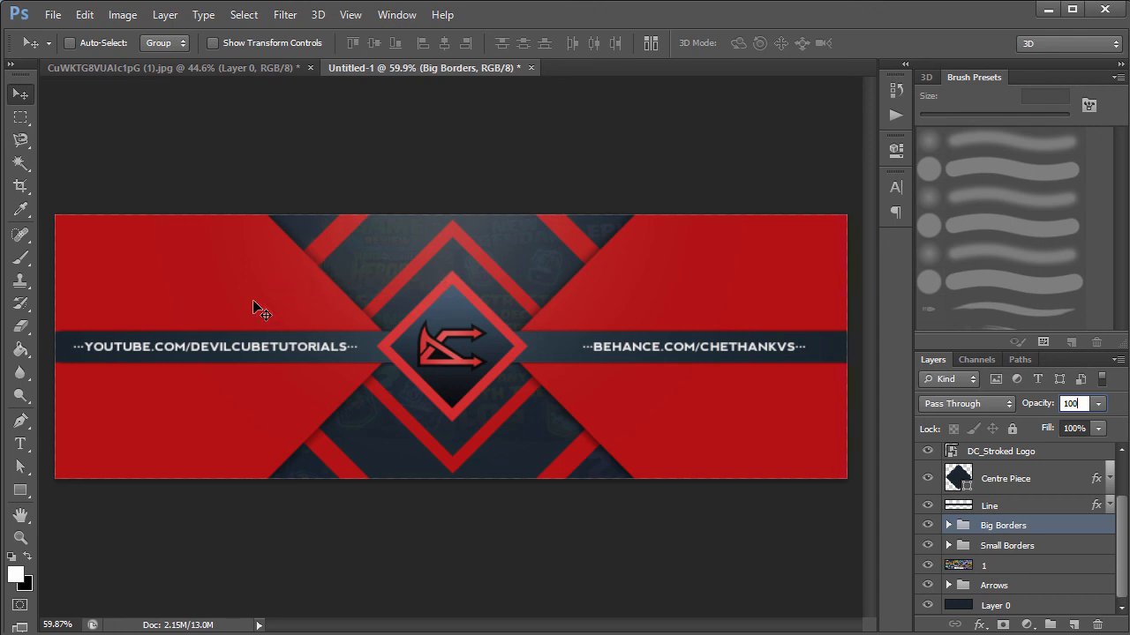
pyautogui.hotkey('shift', 'alt', 'f')
# Step: Rename layer 1 as Pictures
pyautogui.click(1002, 569)
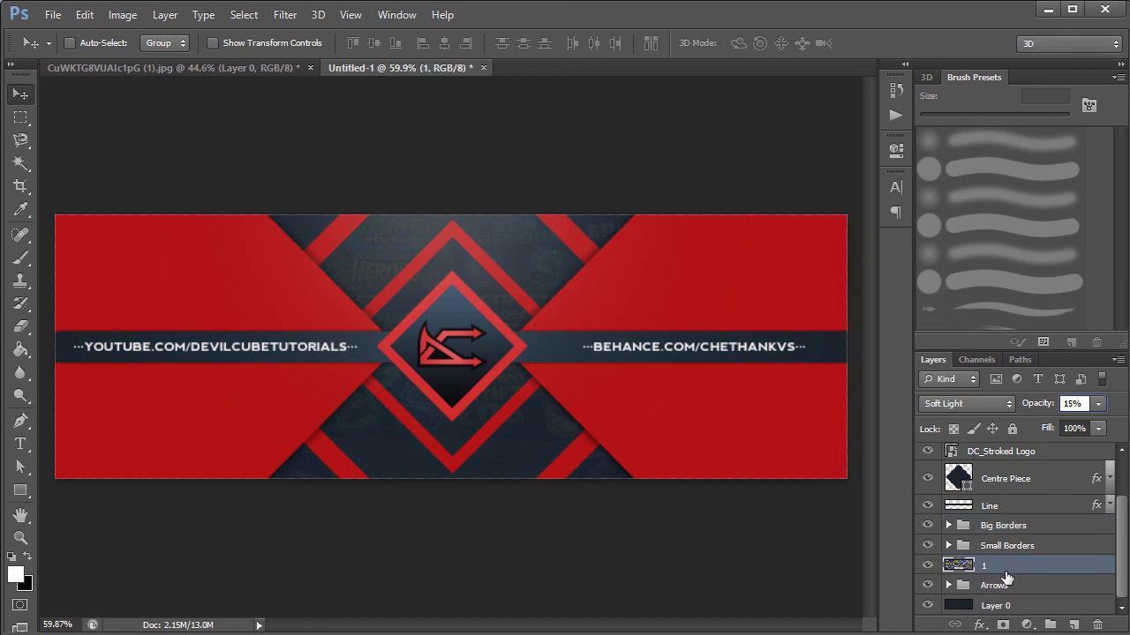
pyautogui.doubleClick(985, 567)
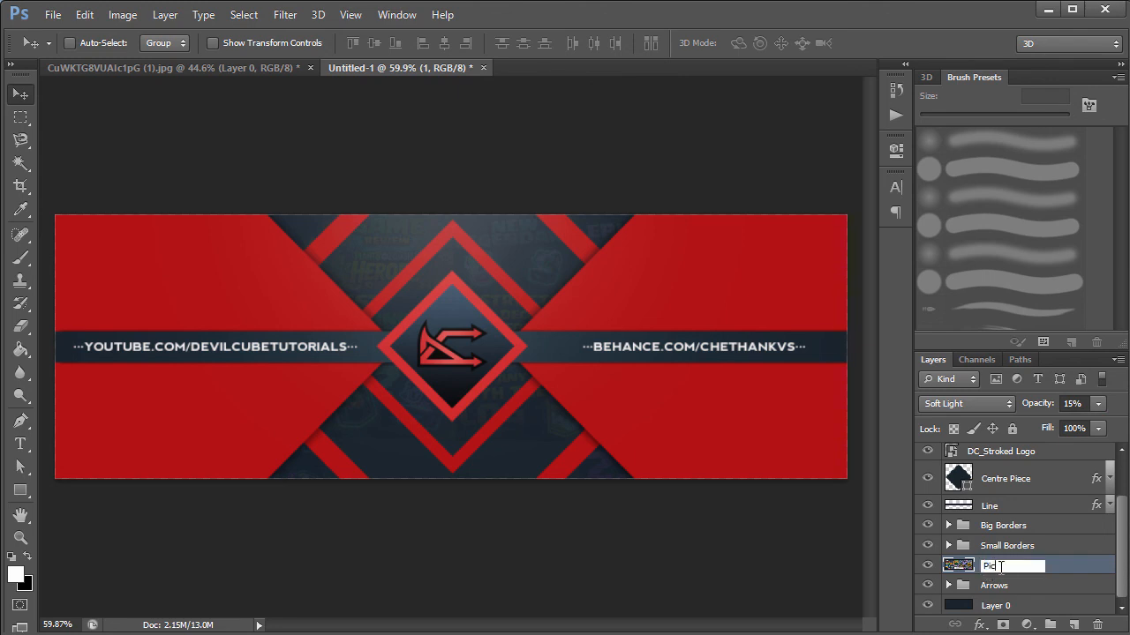
pyautogui.write('Pictures')
pyautogui.press('Return')
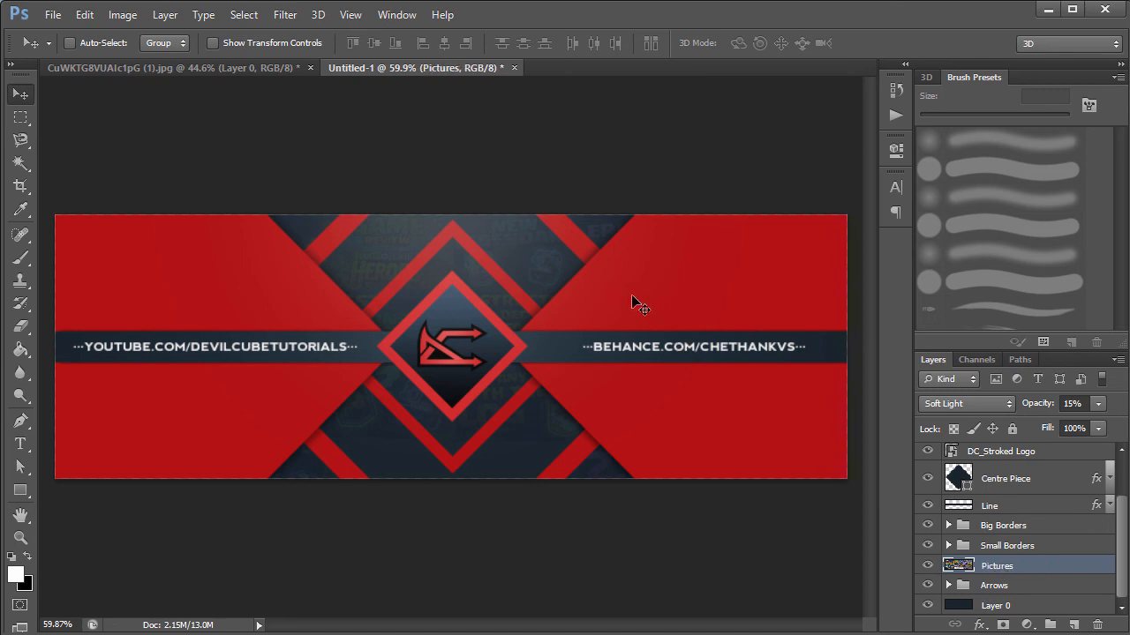
# Step: Move the Pictures layer directly above the Big Borders group and clip it to that group
pyautogui.moveTo(1029, 572); pyautogui.dragTo(1015, 521)
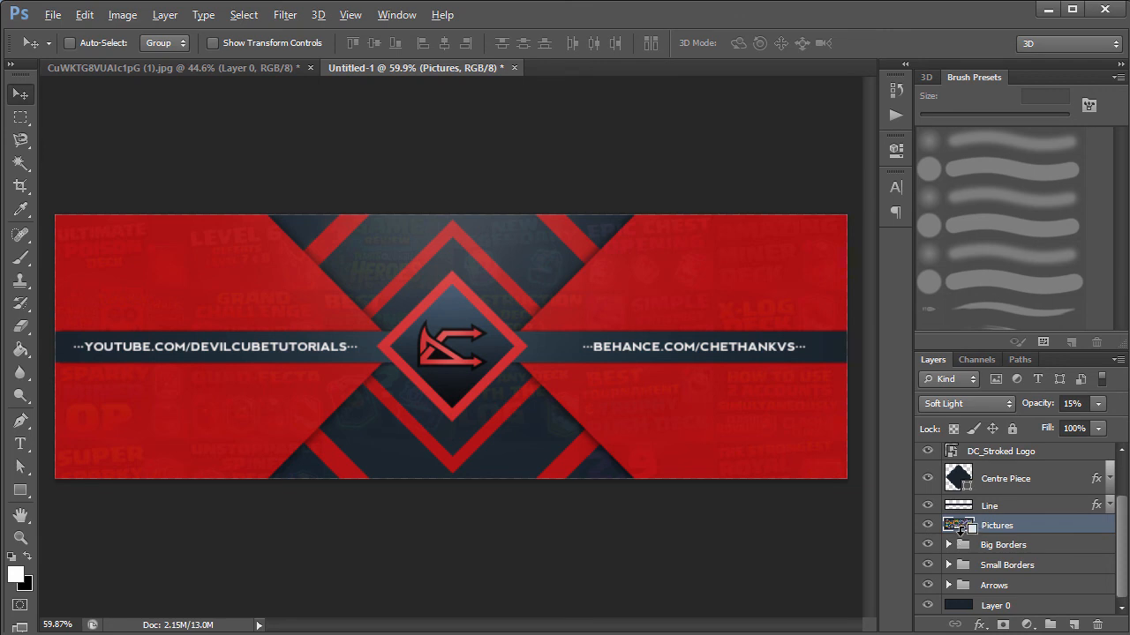
pyautogui.keyDown('alt'); pyautogui.click(960, 526); pyautogui.keyUp('alt')
# Step: Duplicate the Pictures layer and place the copy below the Arrows group, directly above Layer 0
pyautogui.hotkey('ctrl', 'j')
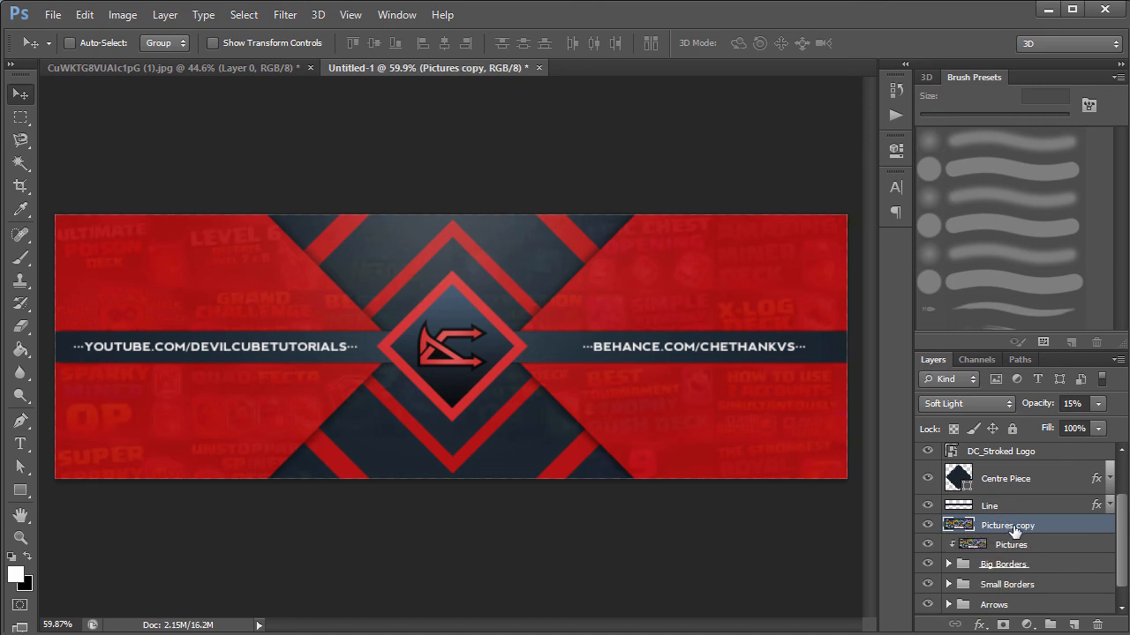
pyautogui.moveTo(1015, 526); pyautogui.dragTo(1056, 579)
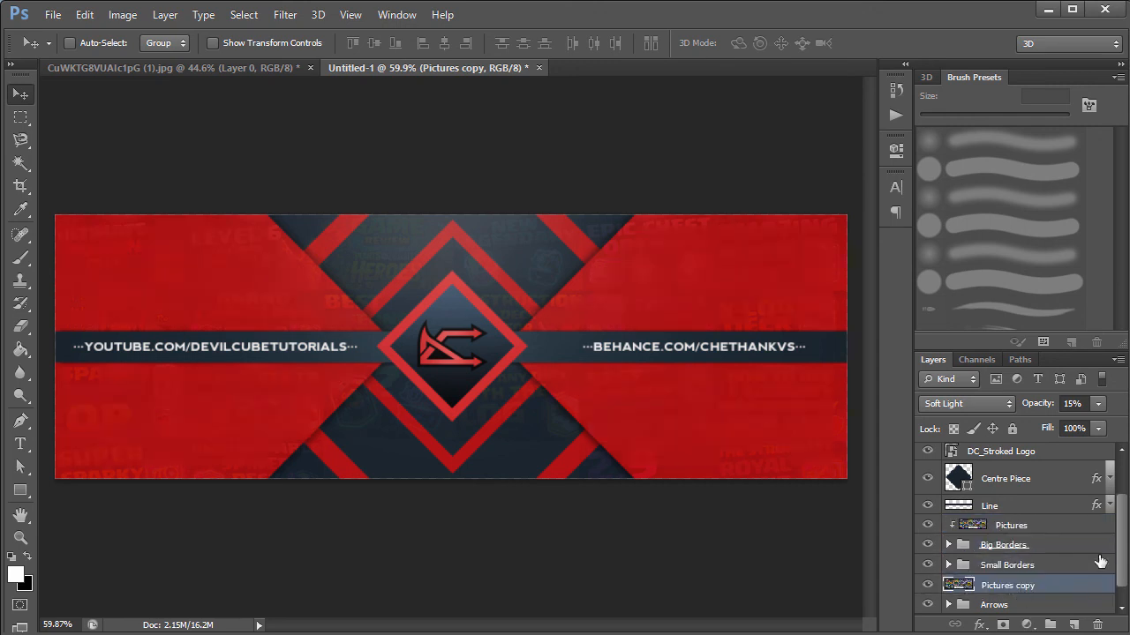
pyautogui.scroll(-1, 1123, 544)
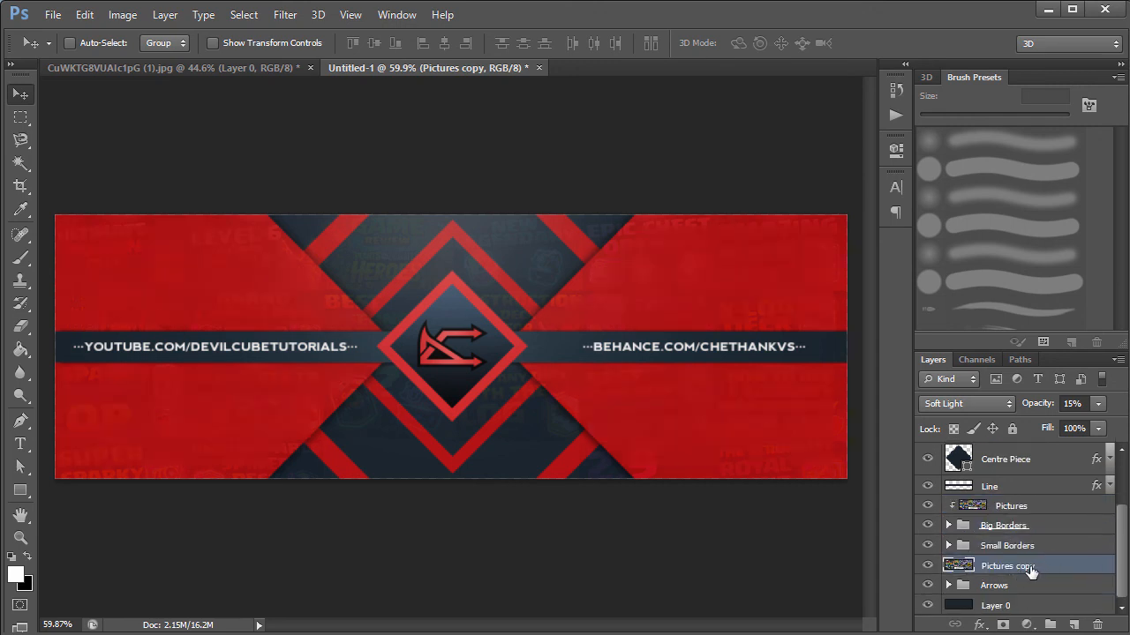
pyautogui.moveTo(1026, 571); pyautogui.dragTo(1026, 597)
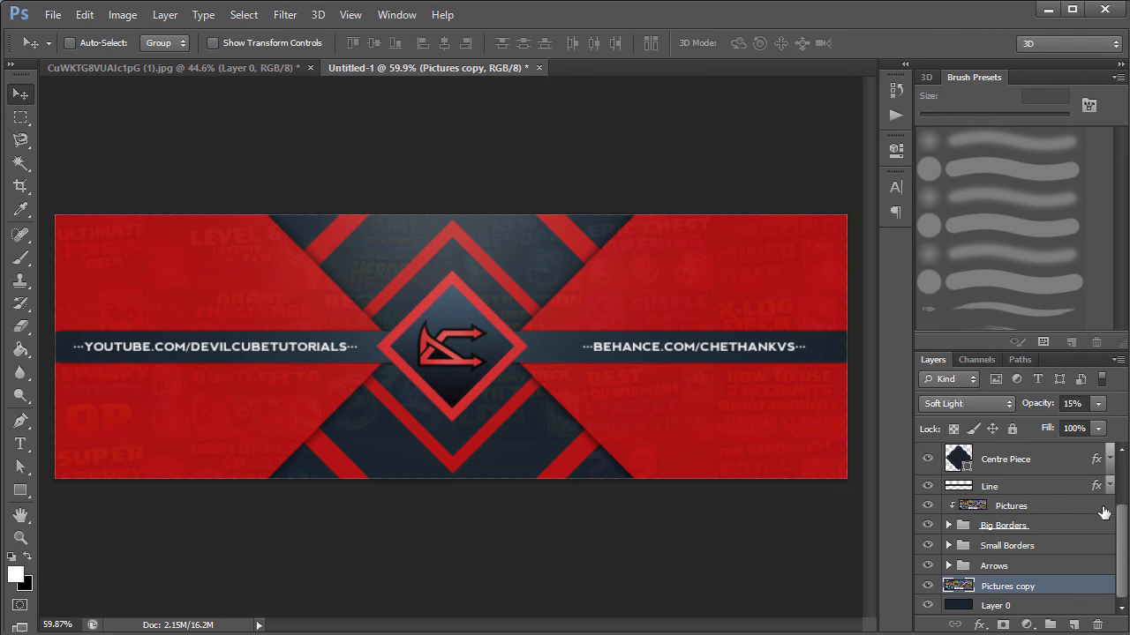
# Step: Show the green reference for comparison and set the opacity of both the Pictures and Pictures copy layers to 25%
pyautogui.moveTo(1125, 523); pyautogui.dragTo(1123, 461)
pyautogui.click(927, 453)
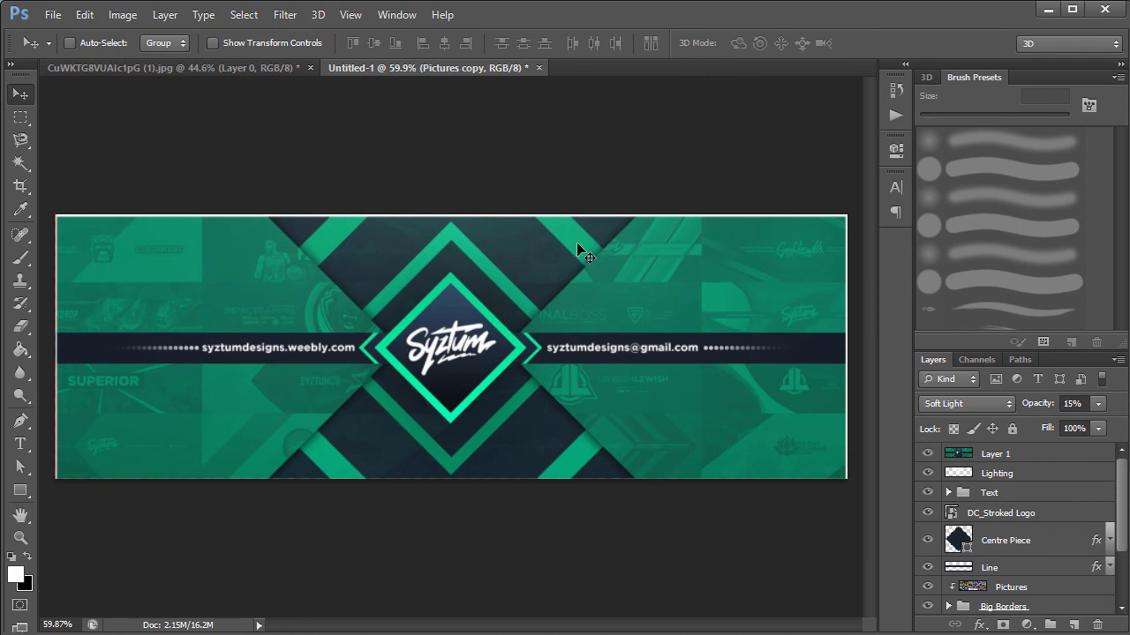
pyautogui.moveTo(1125, 528); pyautogui.dragTo(1127, 575)
pyautogui.click(1006, 511)
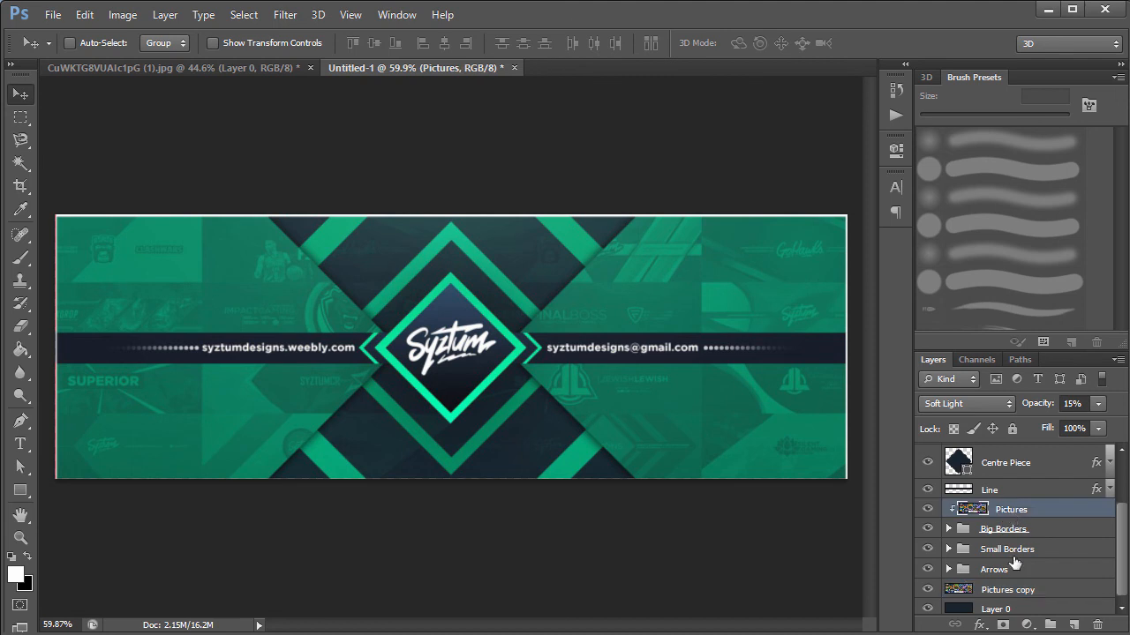
pyautogui.keyDown('ctrl'); pyautogui.click(1018, 590); pyautogui.keyUp('ctrl')
pyautogui.click(1038, 407)
pyautogui.write('30')
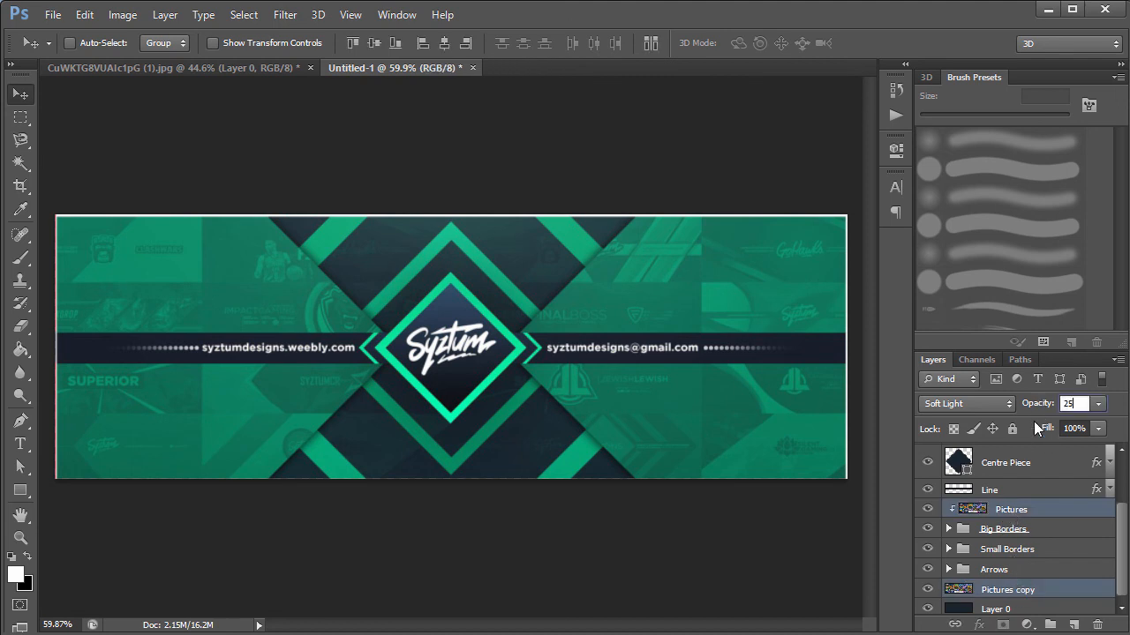